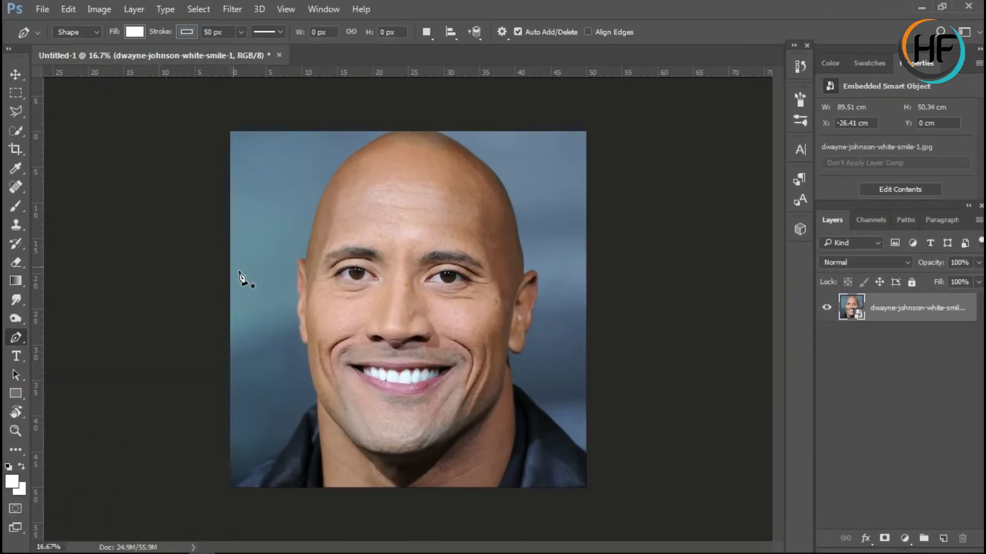
# Start a pen shape at the lower-left edge, curving up along the left shoulder.
pyautogui.scroll(2, 314, 325)
pyautogui.scroll(-3, 341, 353)
pyautogui.scroll(-3, 142, 382)
pyautogui.click(137, 376)
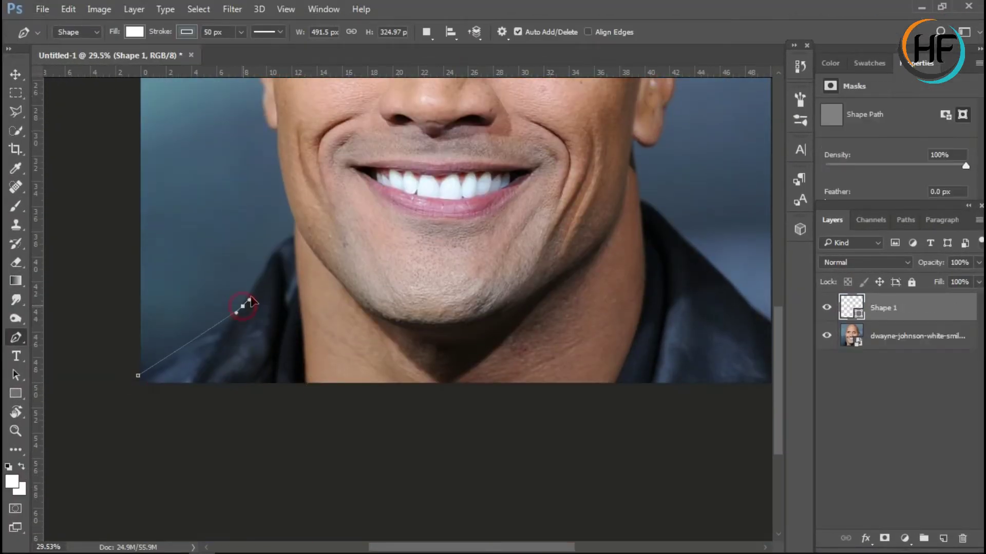
pyautogui.moveTo(243, 307); pyautogui.dragTo(250, 290)
# Give the shape no fill and a 5 px black (#000000) stroke.
pyautogui.click(135, 32)
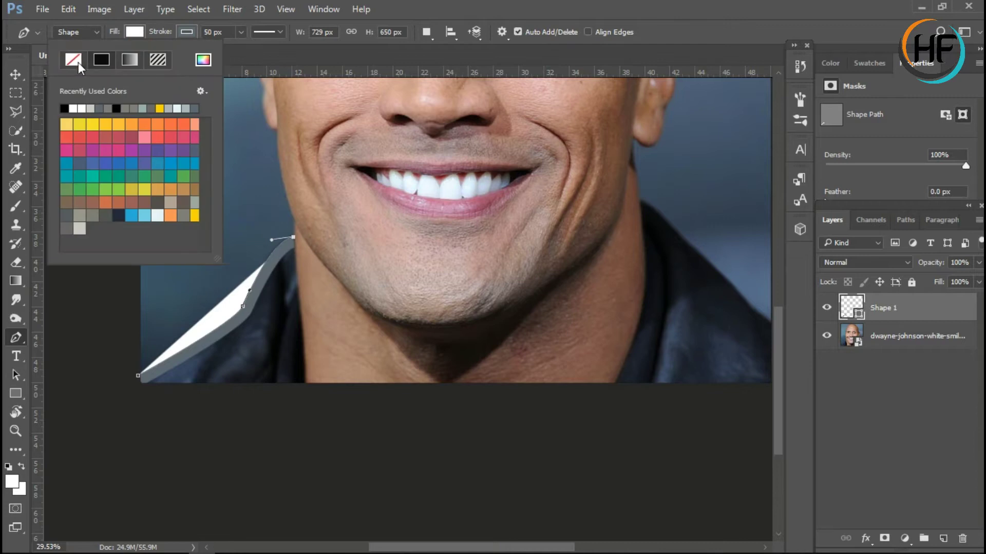
pyautogui.click(78, 62)
pyautogui.doubleClick(213, 32)
pyautogui.write('5')
pyautogui.press('Return')
pyautogui.click(186, 32)
pyautogui.click(255, 59)
pyautogui.write('000000')
pyautogui.press('Return')
pyautogui.doubleClick(209, 32)
# Thicken the stroke to 10 px and trace up the left jaw around the left ear.
pyautogui.write('10')
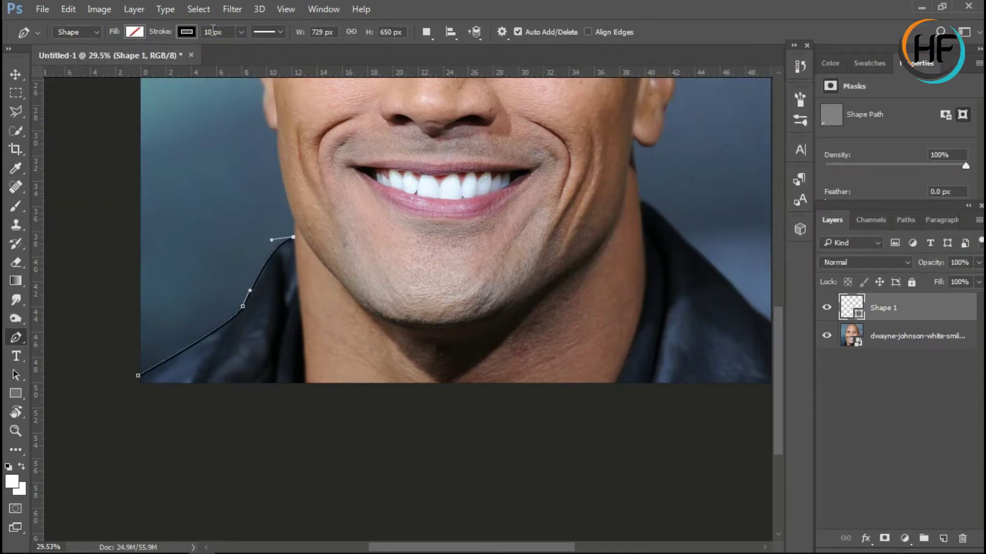
pyautogui.press('Return')
pyautogui.scroll(2, 319, 231)
pyautogui.scroll(1, 318, 231)
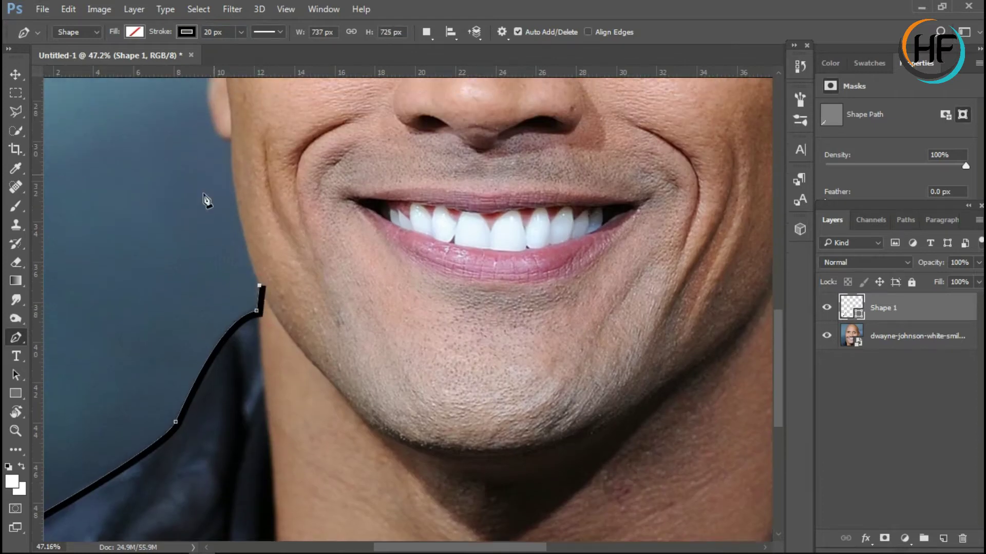
pyautogui.scroll(2, 216, 175)
pyautogui.moveTo(230, 149); pyautogui.dragTo(231, 122)
pyautogui.scroll(3, 226, 234)
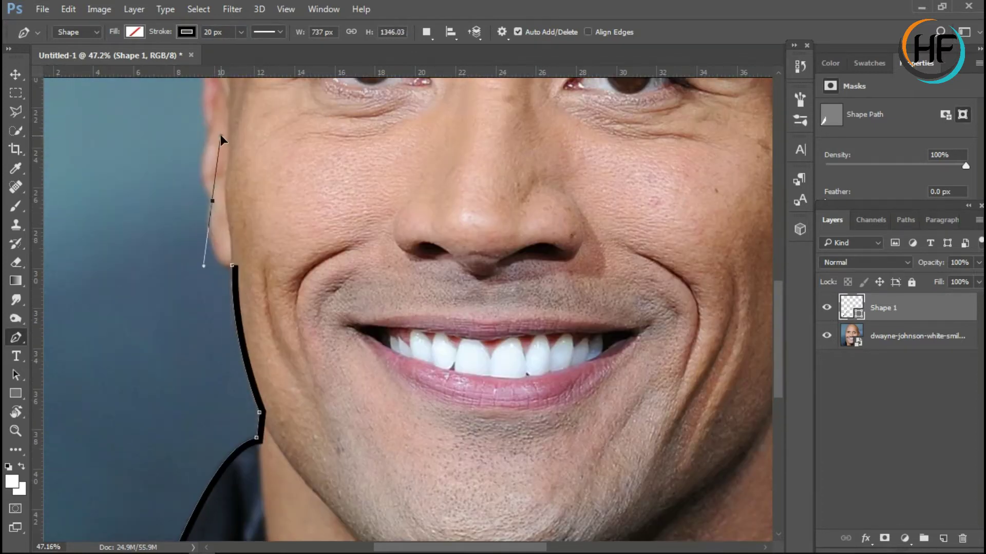
pyautogui.scroll(3, 216, 174)
pyautogui.moveTo(205, 222); pyautogui.dragTo(210, 195)
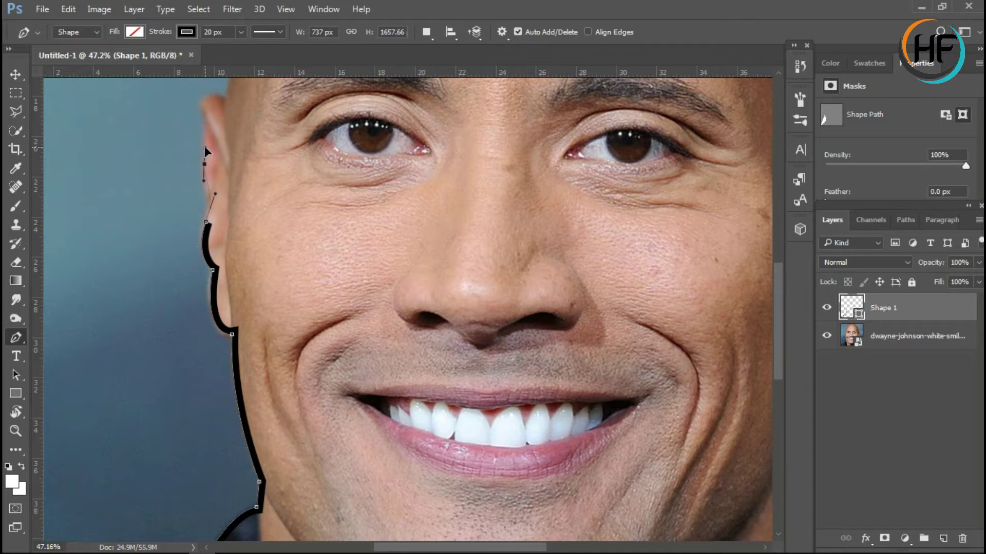
# Continue the outline up the left side of the head, over the bald crown and down the right side.
pyautogui.scroll(3, 205, 152)
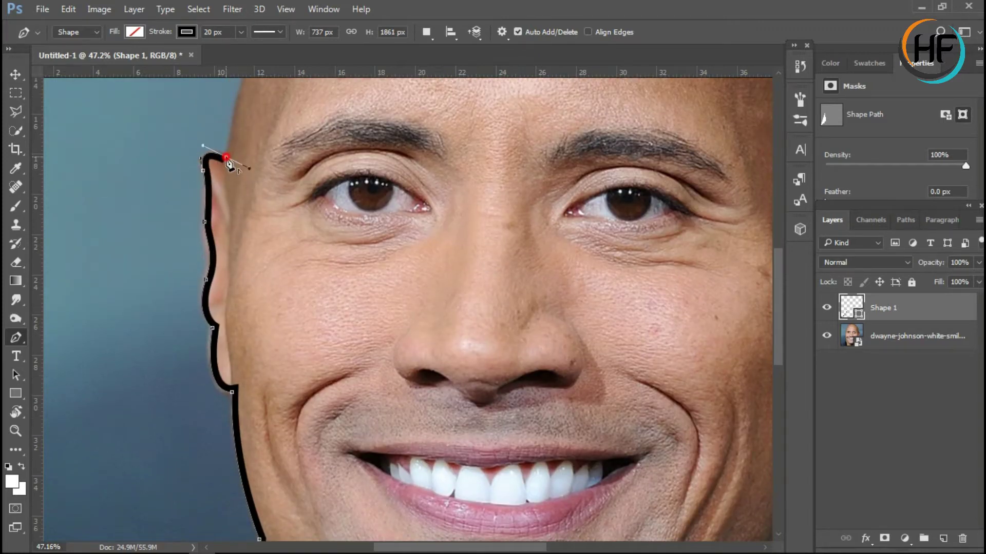
pyautogui.scroll(5, 256, 185)
pyautogui.scroll(5, 288, 214)
pyautogui.moveTo(276, 196); pyautogui.dragTo(309, 130)
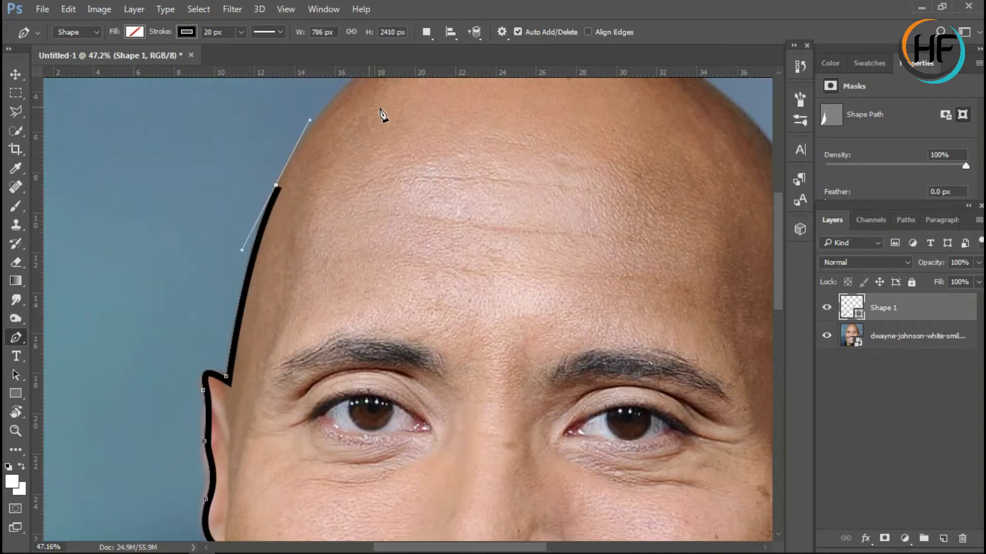
pyautogui.scroll(6, 383, 112)
pyautogui.click(385, 195)
pyautogui.moveTo(510, 139); pyautogui.dragTo(539, 134)
pyautogui.hscroll(5, 537, 214)
pyautogui.moveTo(513, 165); pyautogui.dragTo(551, 183)
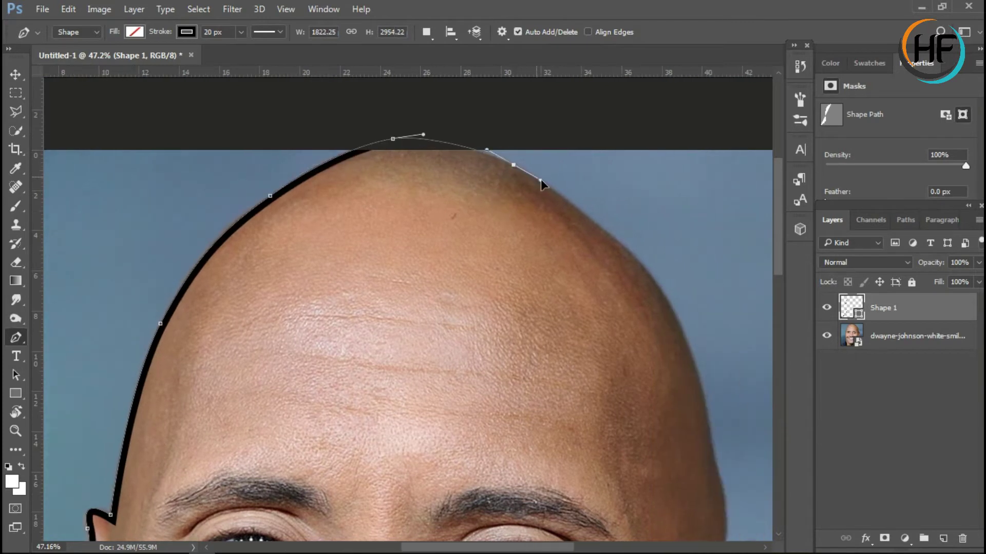
pyautogui.hscroll(3, 611, 290)
pyautogui.moveTo(552, 242); pyautogui.dragTo(592, 270)
# Trace the outline around the right ear down to the ear lobe.
pyautogui.scroll(-3, 611, 314)
pyautogui.hscroll(3, 591, 308)
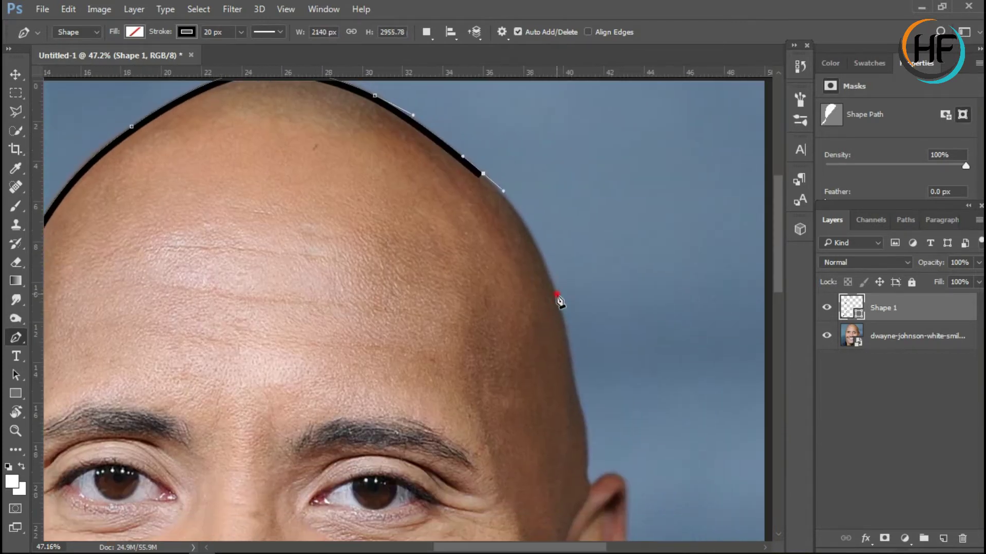
pyautogui.scroll(-3, 587, 361)
pyautogui.click(583, 344)
pyautogui.scroll(-2, 586, 347)
pyautogui.click(592, 362)
pyautogui.scroll(-2, 592, 362)
pyautogui.moveTo(628, 339)
pyautogui.mouseDown()
pyautogui.moveTo(629, 384)
pyautogui.moveTo(588, 385)
pyautogui.mouseUp()
pyautogui.scroll(-2, 624, 377)
pyautogui.scroll(-2, 619, 396)
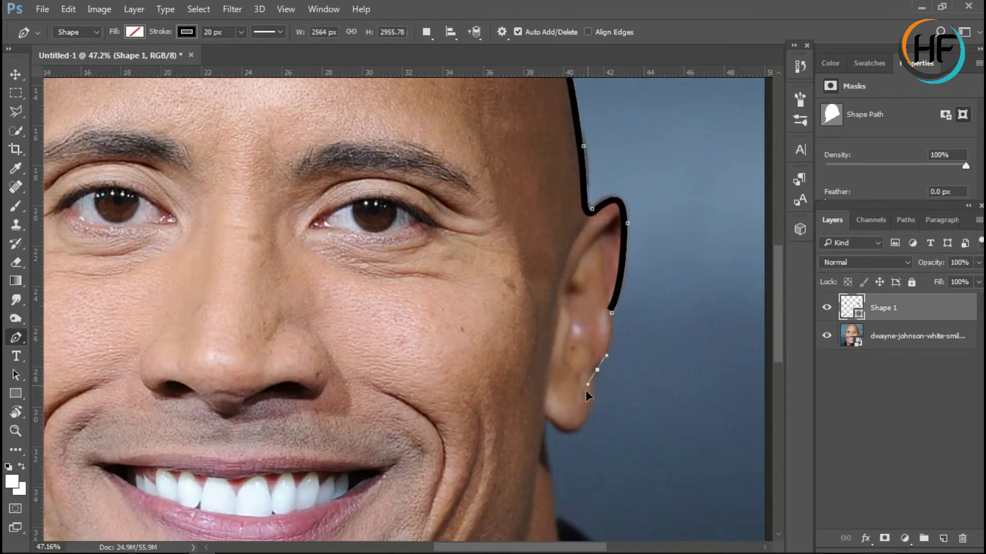
pyautogui.scroll(-2, 559, 390)
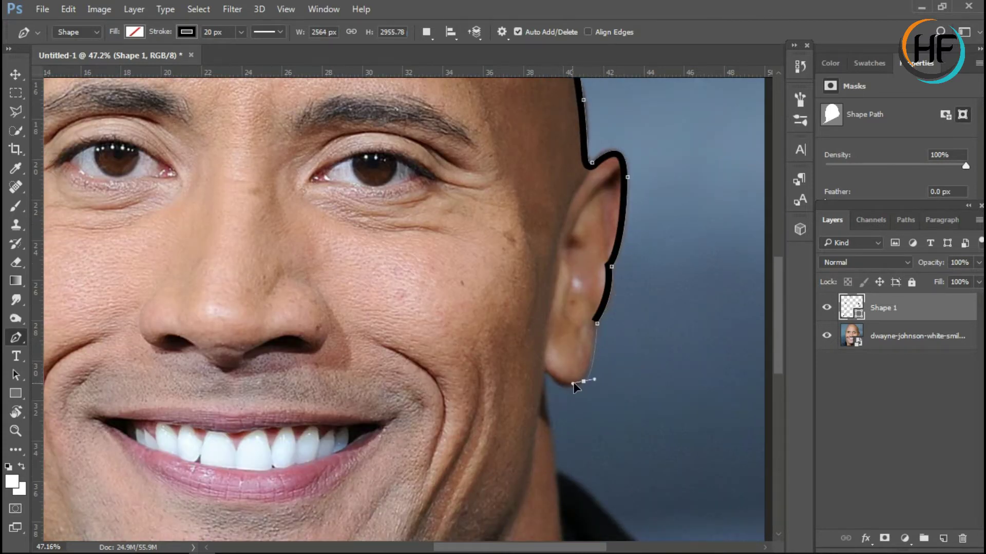
pyautogui.moveTo(550, 377); pyautogui.dragTo(552, 386)
# Run the outline down the right neck and shoulder, then close it along the bottom edge.
pyautogui.scroll(-6, 553, 426)
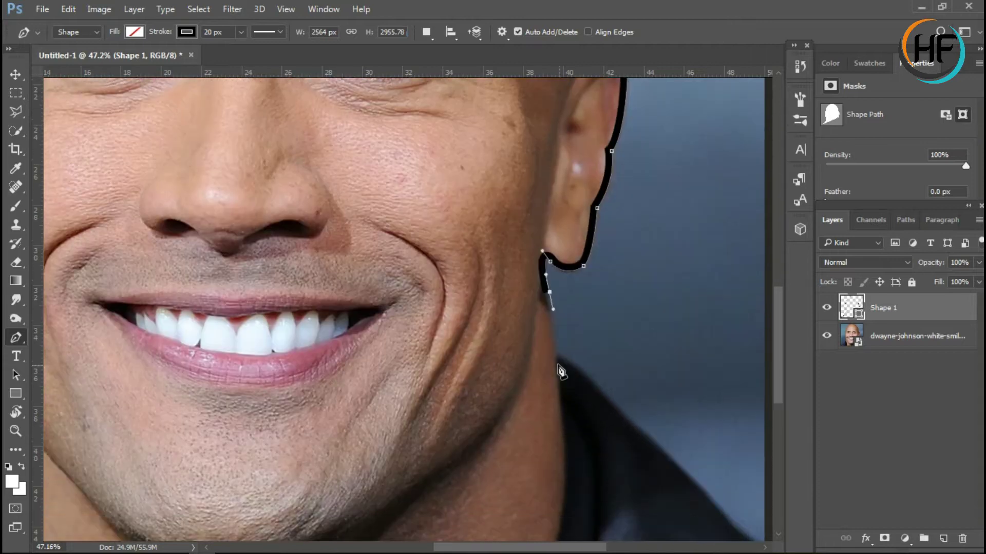
pyautogui.hscroll(3, 633, 409)
pyautogui.click(477, 311)
pyautogui.click(547, 373)
pyautogui.click(587, 413)
pyautogui.moveTo(698, 508); pyautogui.dragTo(717, 506)
pyautogui.scroll(-5, 716, 506)
pyautogui.click(605, 513)
pyautogui.click(211, 499)
pyautogui.scroll(5, 566, 379)
pyautogui.scroll(-3, 557, 352)
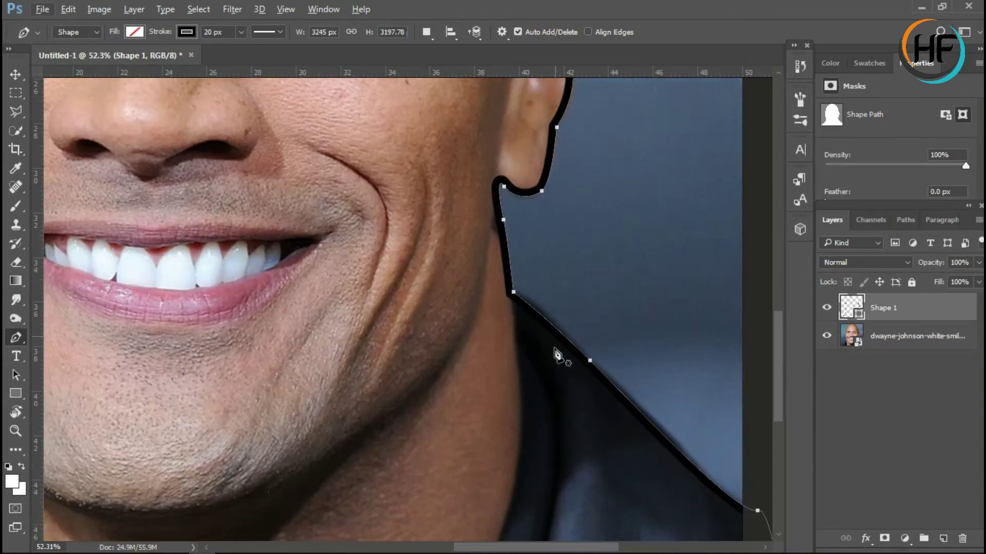
pyautogui.scroll(-2, 473, 469)
# Draw Shape 2 as a line along the right side of the neck.
pyautogui.click(467, 471)
pyautogui.click(497, 402)
pyautogui.scroll(4, 514, 380)
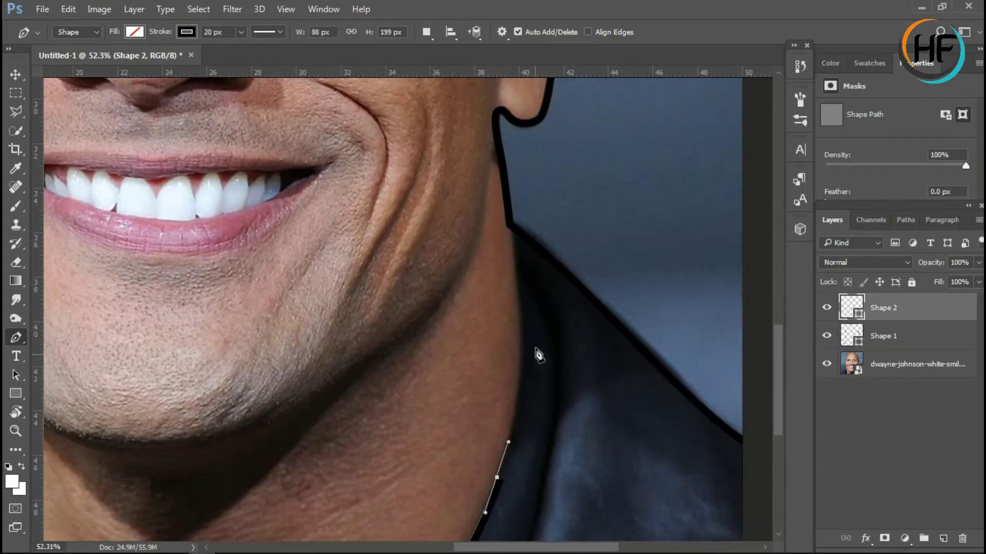
pyautogui.click(520, 345)
pyautogui.click(516, 282)
pyautogui.click(505, 236)
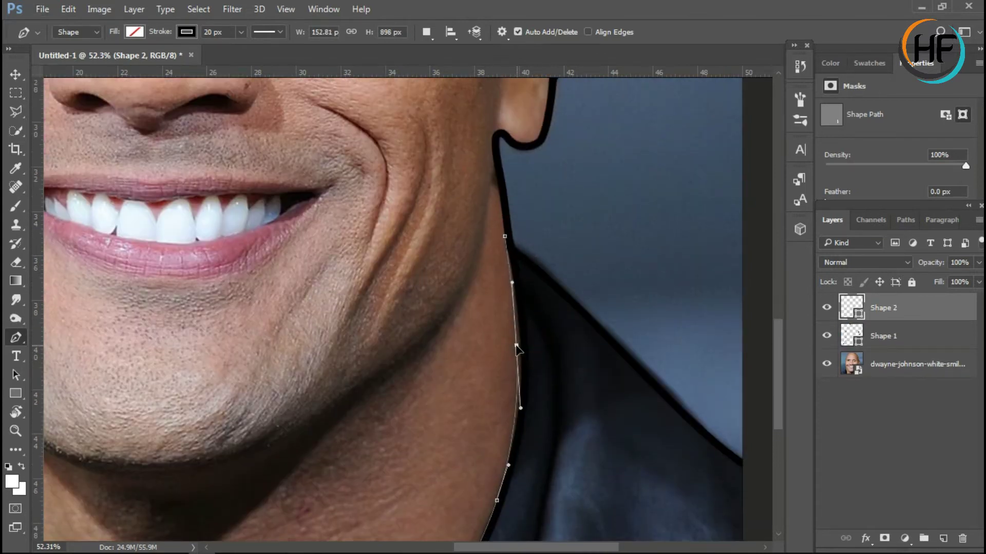
pyautogui.scroll(-2, 508, 359)
pyautogui.click(492, 452)
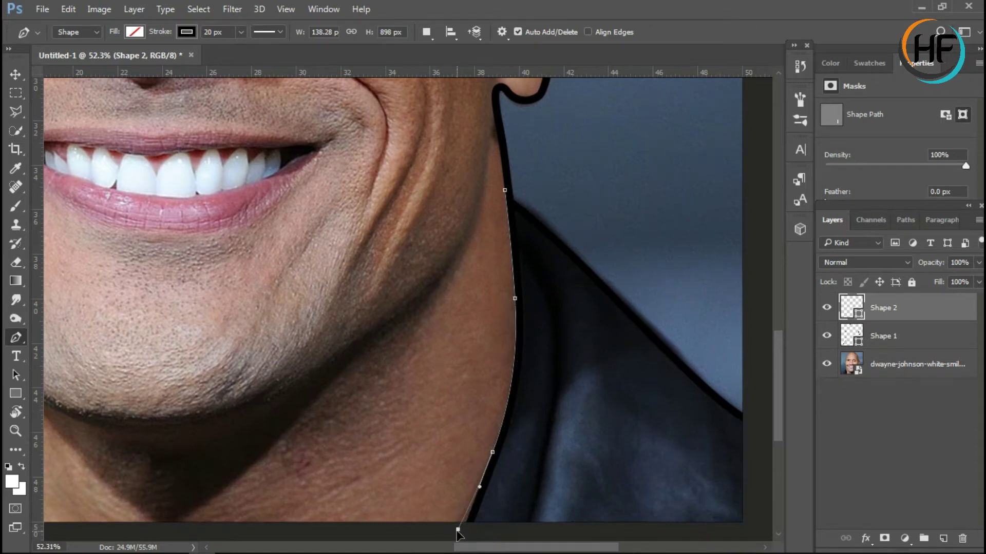
# Dismiss the repeated pen error messages and reselect the Shape 2 layer.
pyautogui.hscroll(-5, 457, 534)
pyautogui.hscroll(-5, 352, 264)
pyautogui.hscroll(-3, 451, 275)
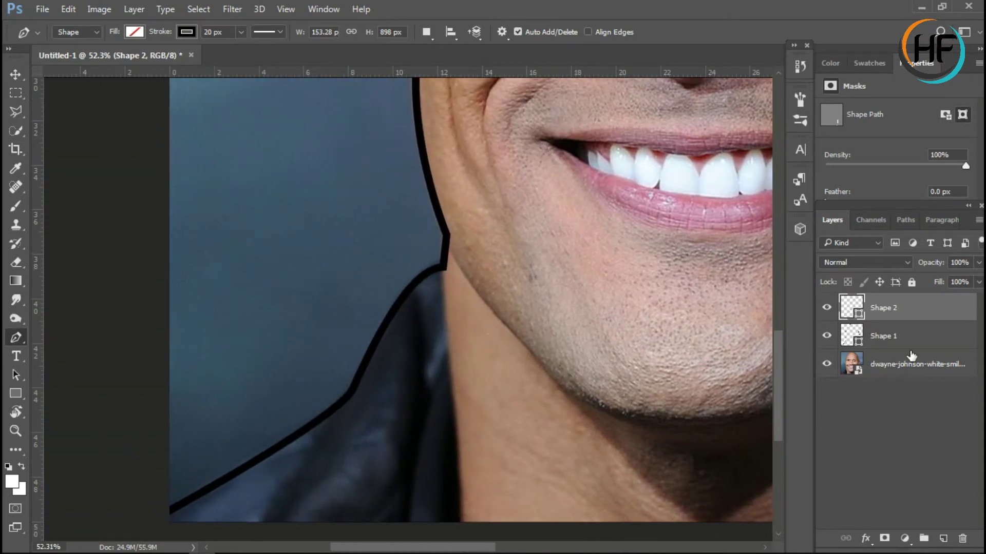
pyautogui.scroll(-3, 467, 465)
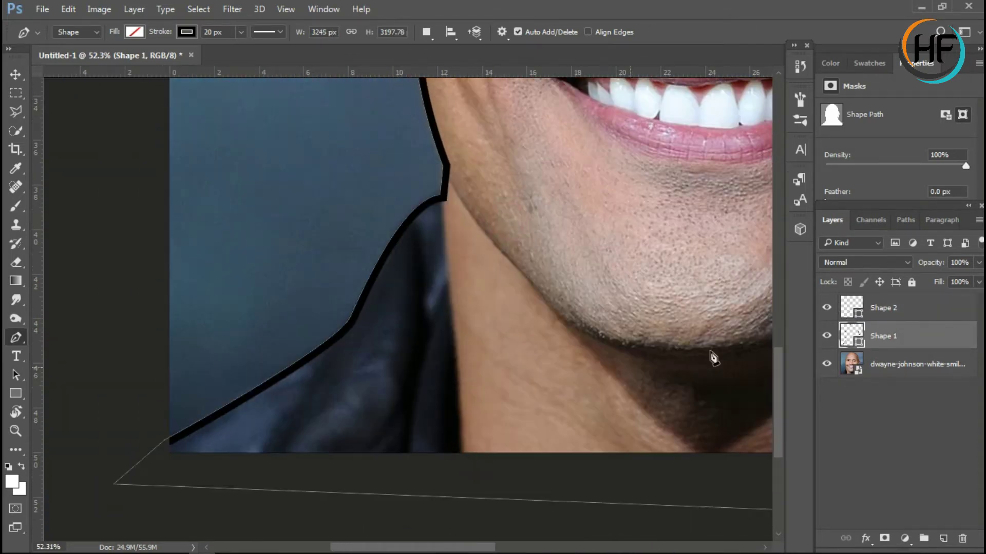
pyautogui.scroll(-3, 567, 462)
pyautogui.click(883, 336)
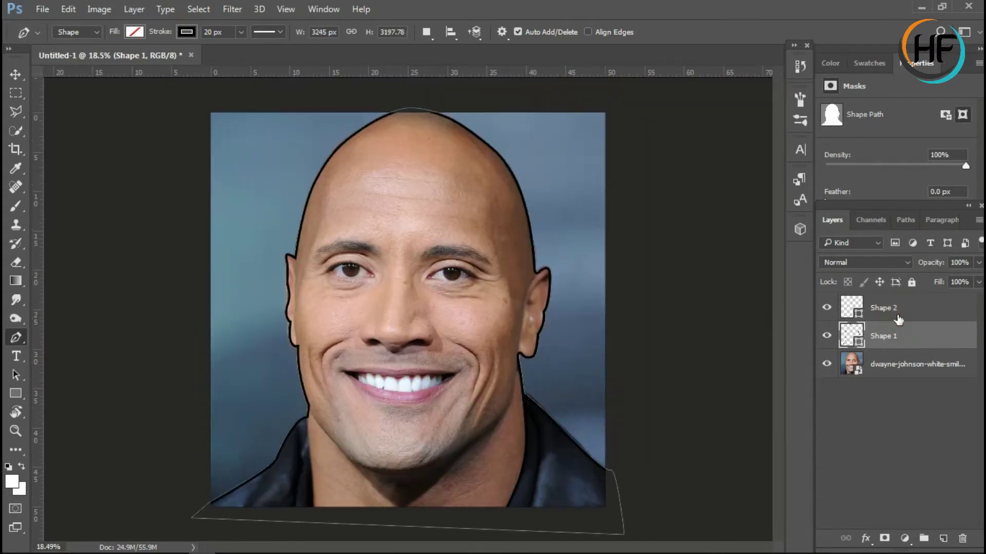
pyautogui.scroll(3, 323, 500)
pyautogui.scroll(-2, 324, 500)
pyautogui.press('Return')
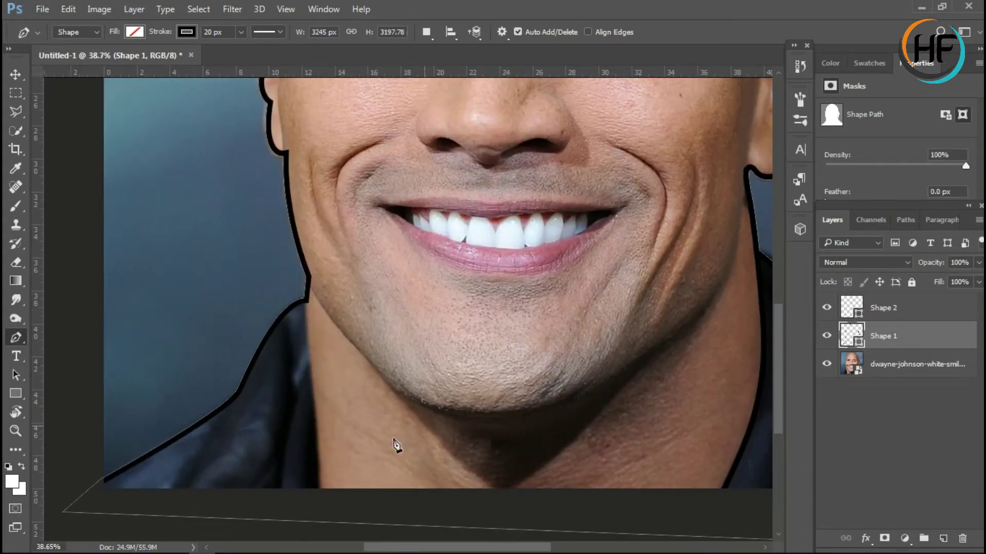
pyautogui.scroll(2, 440, 361)
pyautogui.scroll(-1, 441, 361)
pyautogui.click(303, 419)
pyautogui.press('Return')
pyautogui.click(302, 286)
pyautogui.click(501, 223)
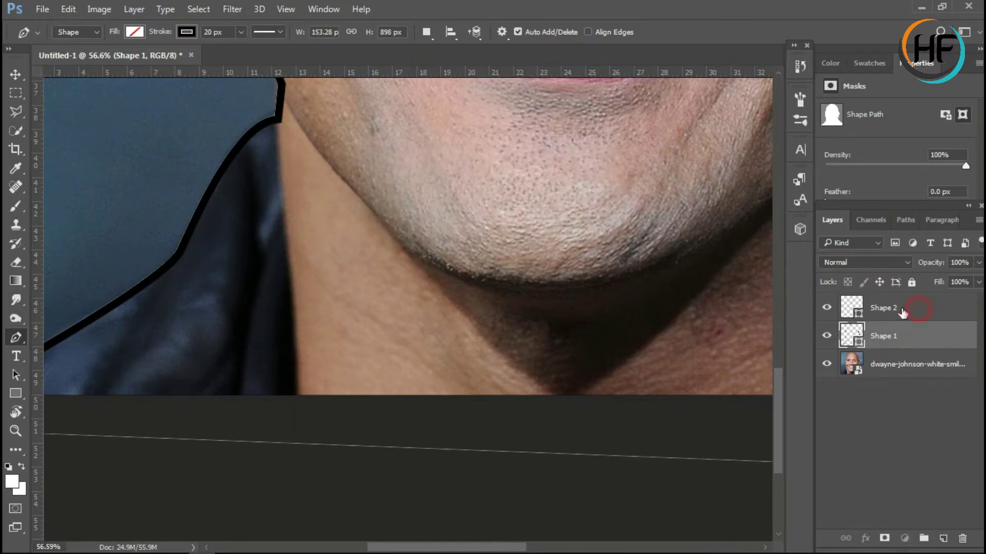
pyautogui.click(883, 308)
pyautogui.scroll(-3, 577, 348)
# Draw Shape 3 as a curved line down the left edge of the neck.
pyautogui.click(374, 370)
pyautogui.scroll(5, 433, 420)
pyautogui.moveTo(415, 275); pyautogui.dragTo(389, 205)
pyautogui.scroll(5, 460, 330)
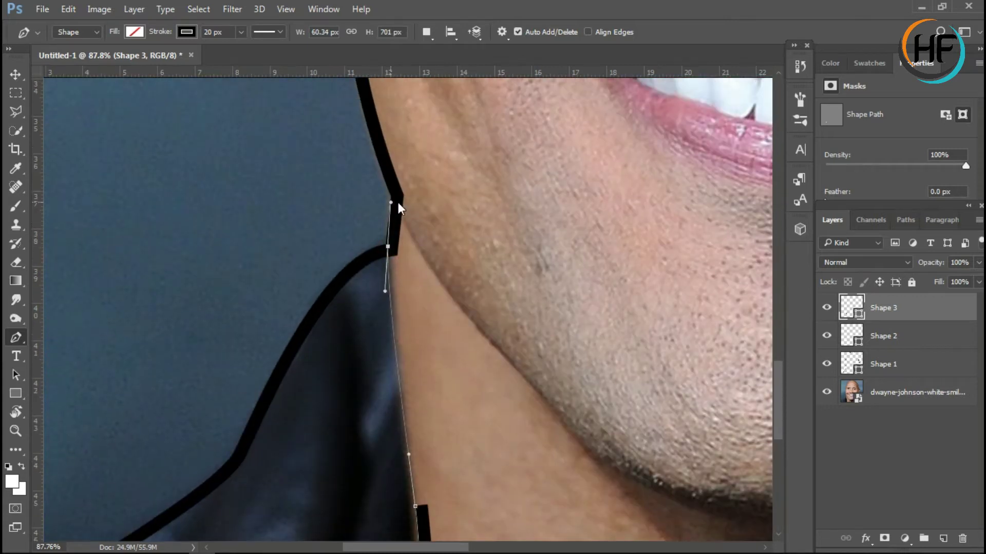
pyautogui.scroll(-5, 386, 253)
pyautogui.click(434, 456)
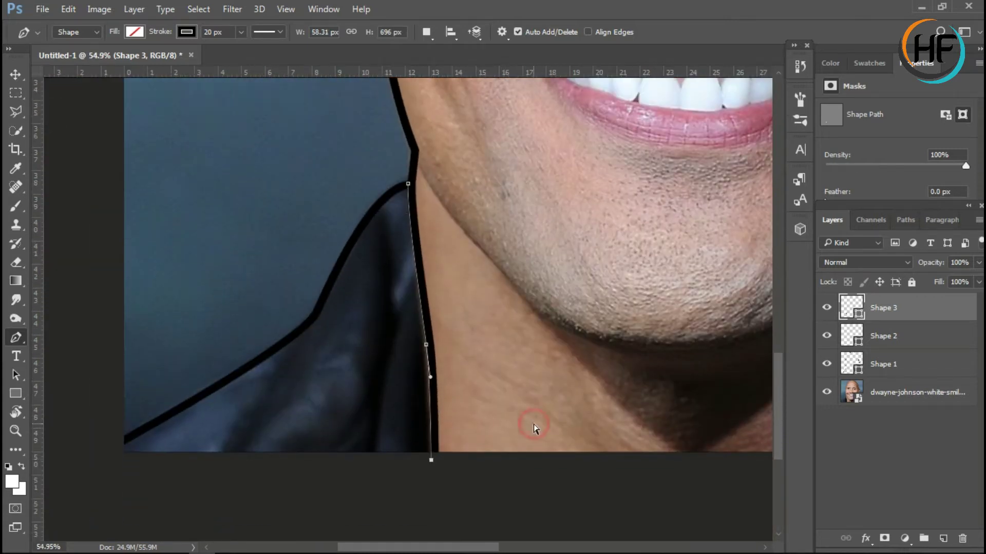
# Begin a new line under the chin with two anchor points.
pyautogui.scroll(1, 548, 437)
pyautogui.scroll(2, 548, 438)
pyautogui.scroll(2, 528, 403)
pyautogui.click(291, 170)
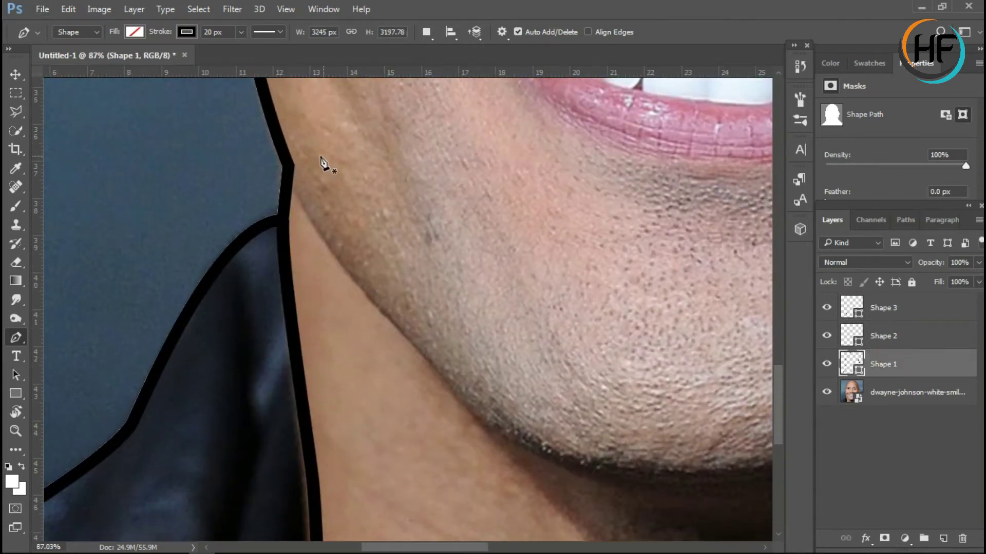
pyautogui.click(291, 177)
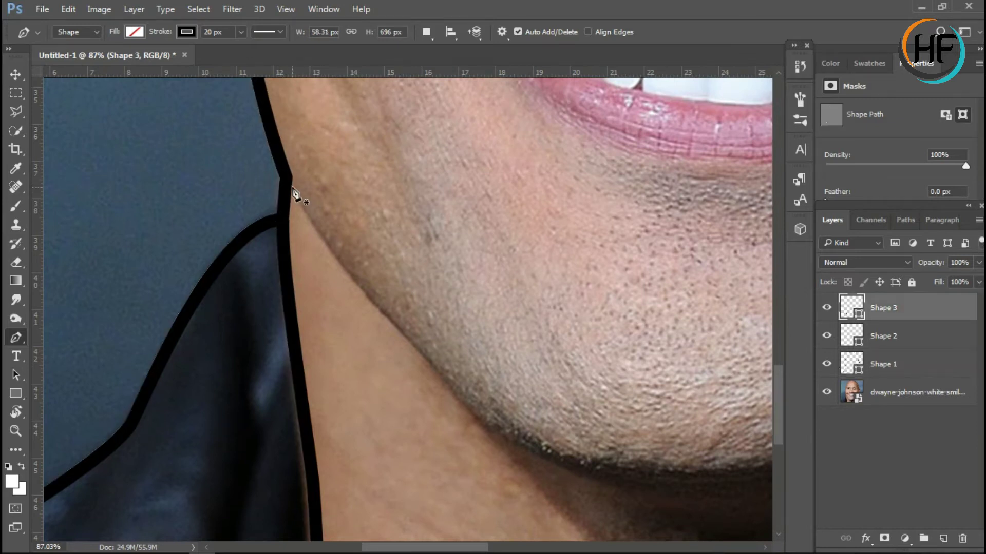
pyautogui.click(394, 321)
# Extend the chin line along the right jaw up to the ear.
pyautogui.click(464, 399)
pyautogui.moveTo(607, 473); pyautogui.dragTo(718, 488)
pyautogui.hscroll(1, 644, 412)
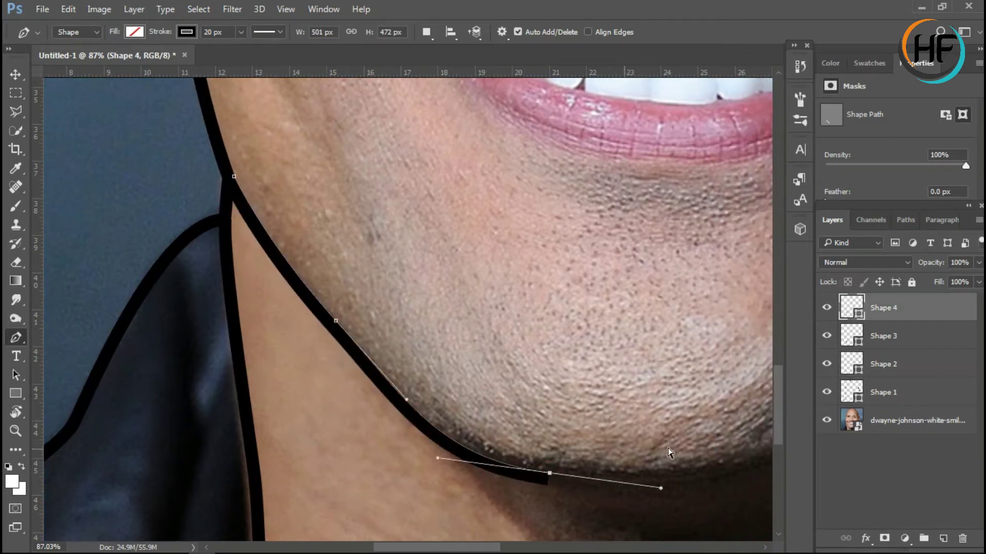
pyautogui.hscroll(4, 644, 412)
pyautogui.hscroll(4, 429, 410)
pyautogui.hscroll(1, 429, 409)
pyautogui.hscroll(-3, 469, 407)
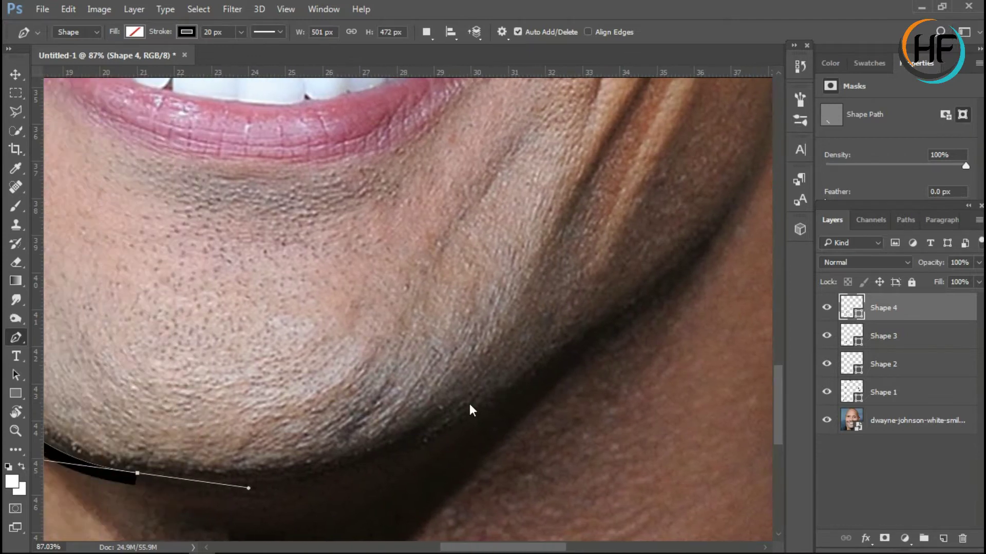
pyautogui.hscroll(-1, 469, 407)
pyautogui.moveTo(575, 376); pyautogui.dragTo(717, 274)
pyautogui.scroll(-3, 717, 274)
pyautogui.click(700, 205)
pyautogui.moveTo(704, 132); pyautogui.dragTo(709, 102)
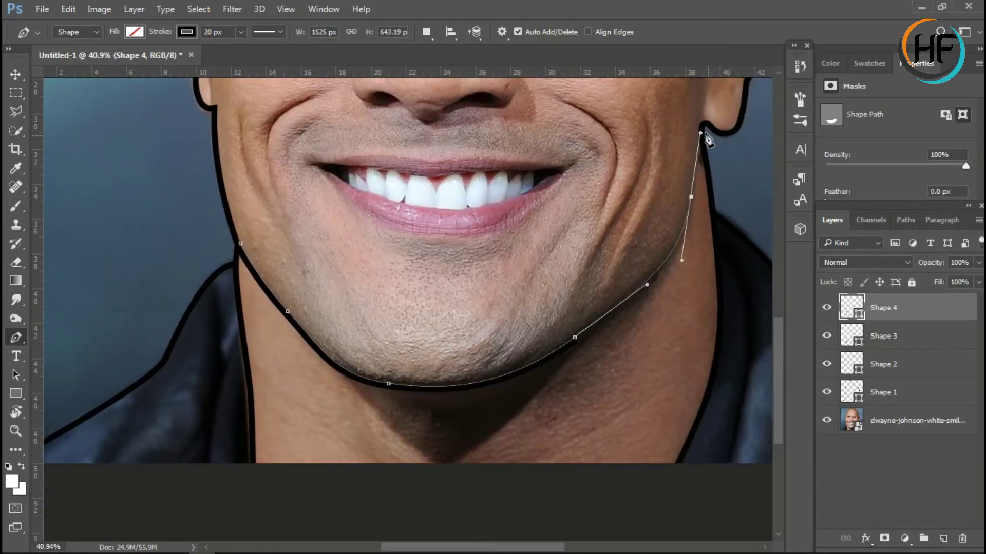
pyautogui.scroll(-1, 542, 375)
pyautogui.scroll(3, 542, 375)
# Adjust the chin and jaw anchors and handles to smooth the curve below the ear.
pyautogui.moveTo(264, 401); pyautogui.dragTo(149, 349)
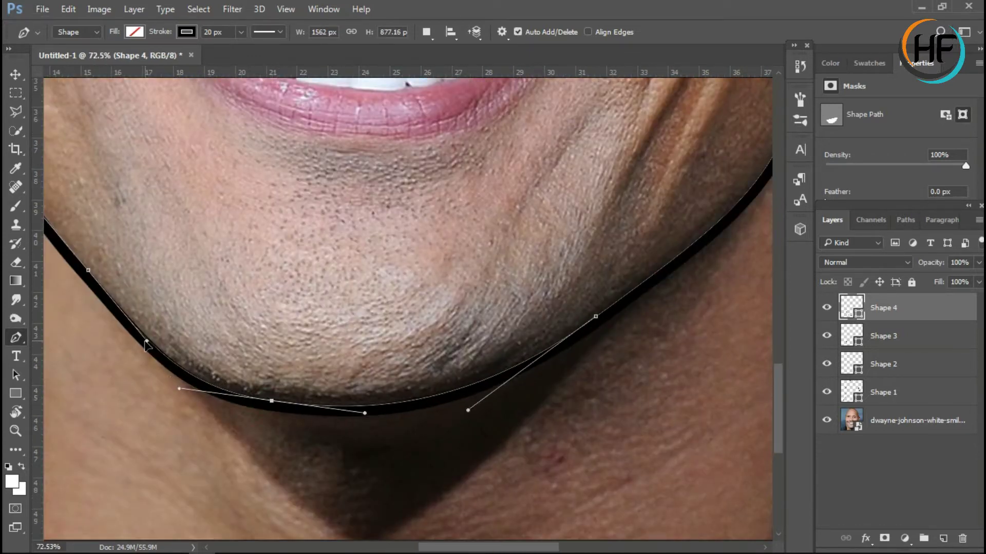
pyautogui.click(596, 324)
pyautogui.moveTo(595, 323); pyautogui.dragTo(605, 321)
pyautogui.scroll(-3, 711, 308)
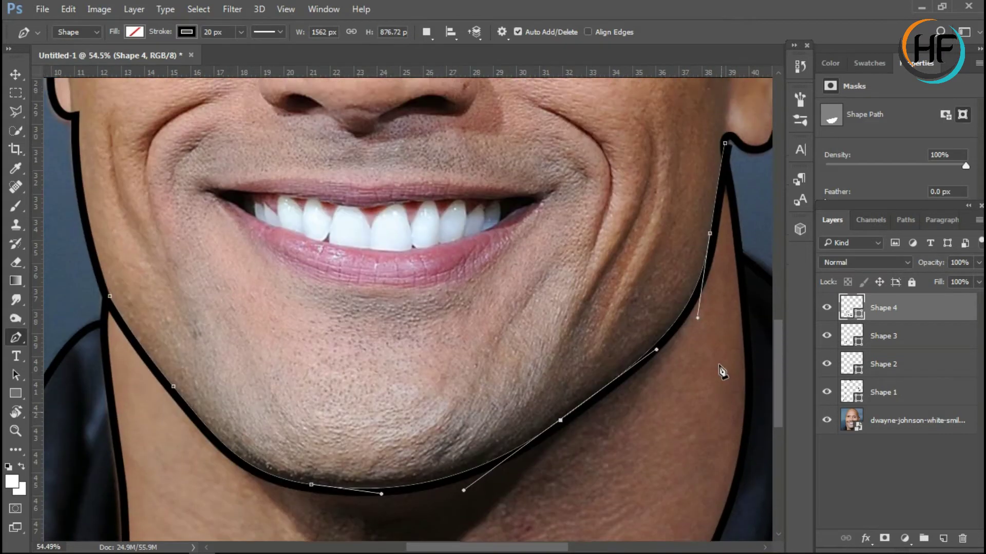
pyautogui.scroll(-2, 678, 343)
pyautogui.scroll(3, 678, 343)
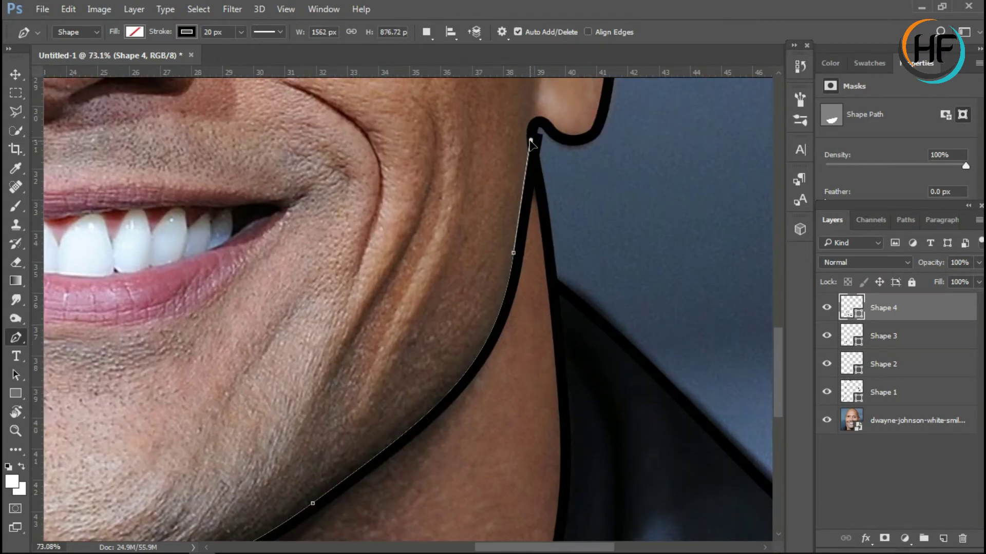
pyautogui.moveTo(514, 253); pyautogui.dragTo(529, 170)
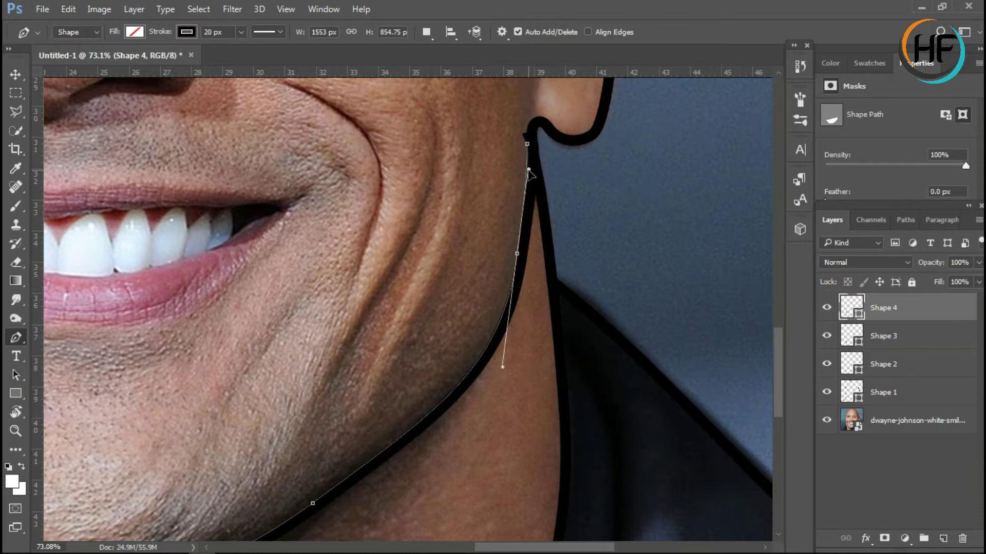
pyautogui.moveTo(504, 371)
pyautogui.mouseDown()
pyautogui.moveTo(492, 382)
pyautogui.moveTo(502, 369)
pyautogui.moveTo(508, 380)
pyautogui.mouseUp()
pyautogui.scroll(-1, 437, 419)
pyautogui.scroll(-3, 406, 406)
pyautogui.scroll(-2, 336, 440)
# Hide the photo layer to preview the outline drawing on its own.
pyautogui.hscroll(-2, 540, 456)
pyautogui.scroll(-3, 550, 422)
pyautogui.click(827, 420)
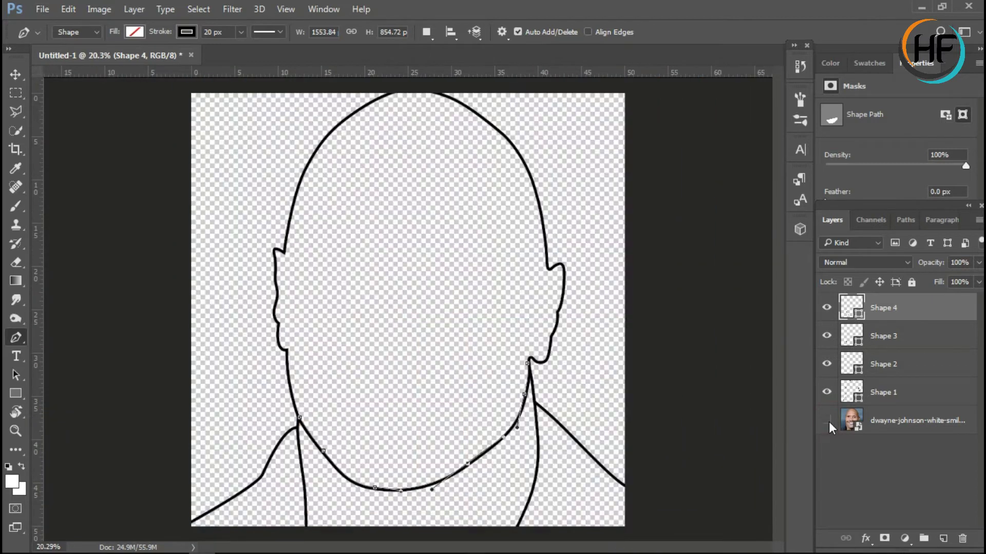
pyautogui.scroll(3, 407, 346)
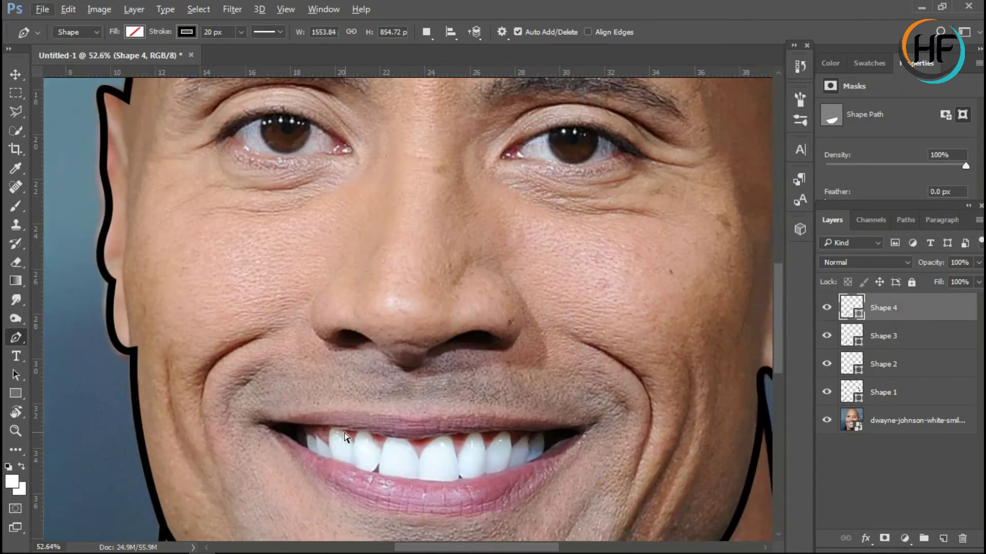
pyautogui.hscroll(-2, 440, 379)
pyautogui.scroll(3, 159, 85)
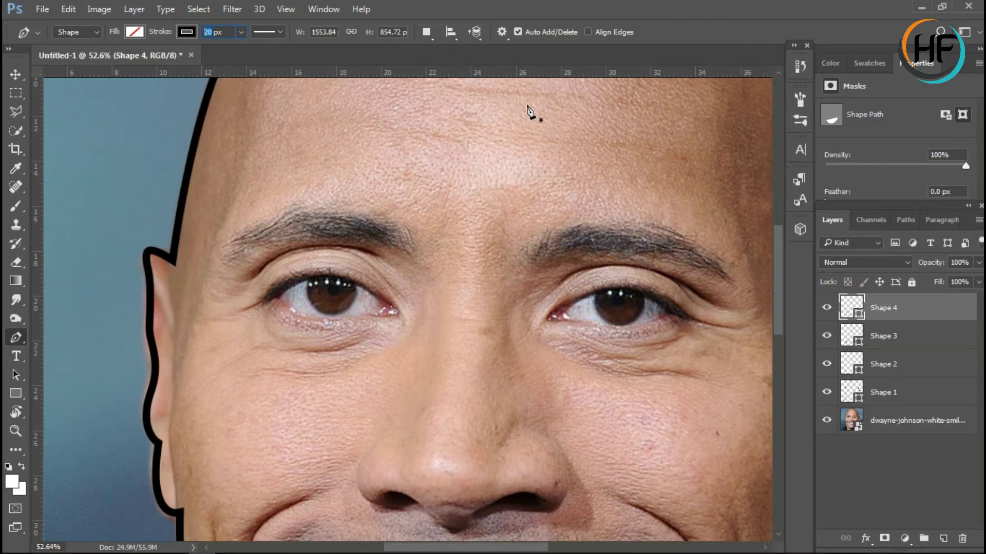
# Create a group named 'Line art' and move Shapes 1–4 into it.
pyautogui.click(923, 538)
pyautogui.doubleClick(881, 302)
pyautogui.write('rt')
pyautogui.press('Return')
pyautogui.moveTo(893, 363); pyautogui.dragTo(881, 302)
pyautogui.click(134, 32)
# Pen-trace the left eye's corners and its upper and lower lids as a new shape.
pyautogui.scroll(2, 275, 270)
pyautogui.scroll(2, 275, 271)
pyautogui.click(557, 352)
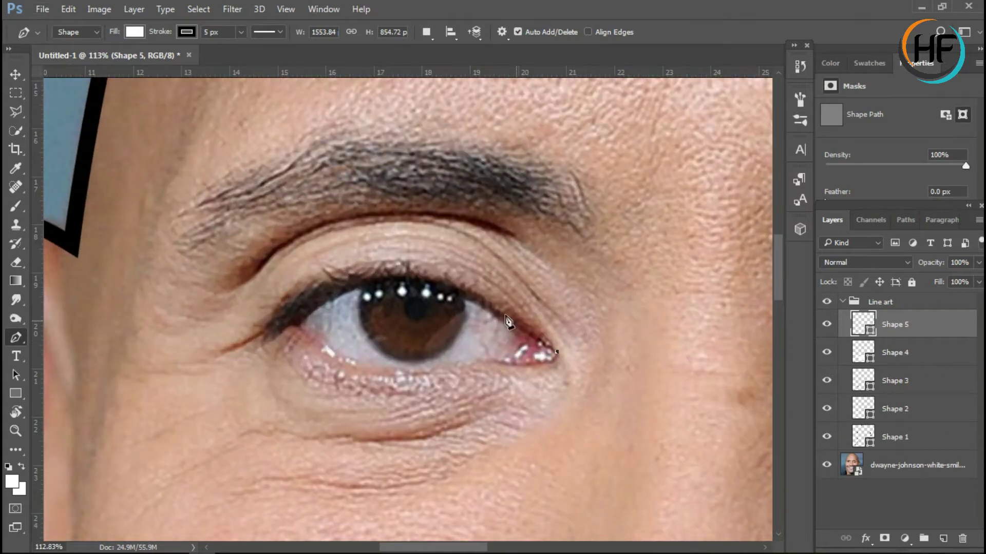
pyautogui.moveTo(401, 274); pyautogui.dragTo(379, 275)
pyautogui.moveTo(300, 302); pyautogui.dragTo(228, 344)
pyautogui.moveTo(759, 265); pyautogui.dragTo(732, 266)
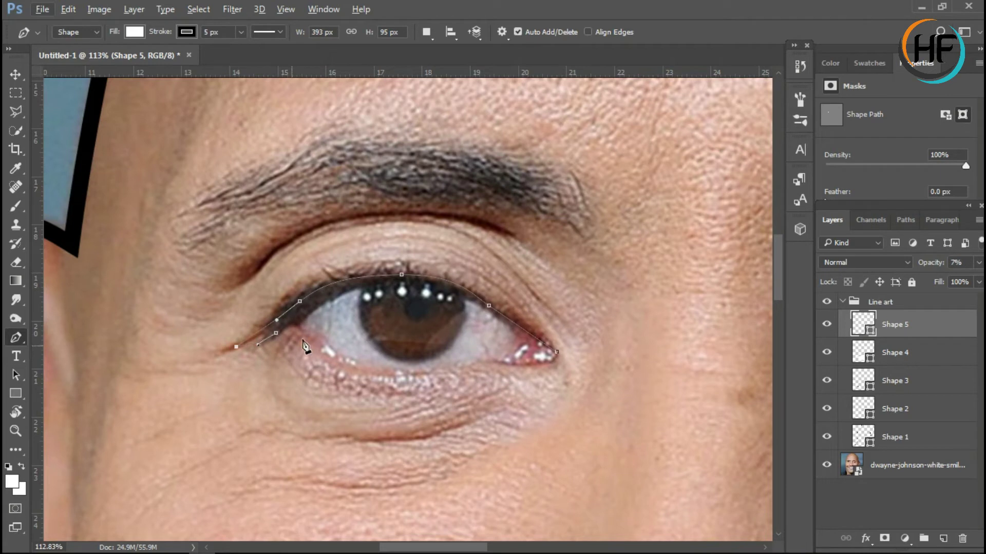
pyautogui.moveTo(474, 365); pyautogui.dragTo(354, 385)
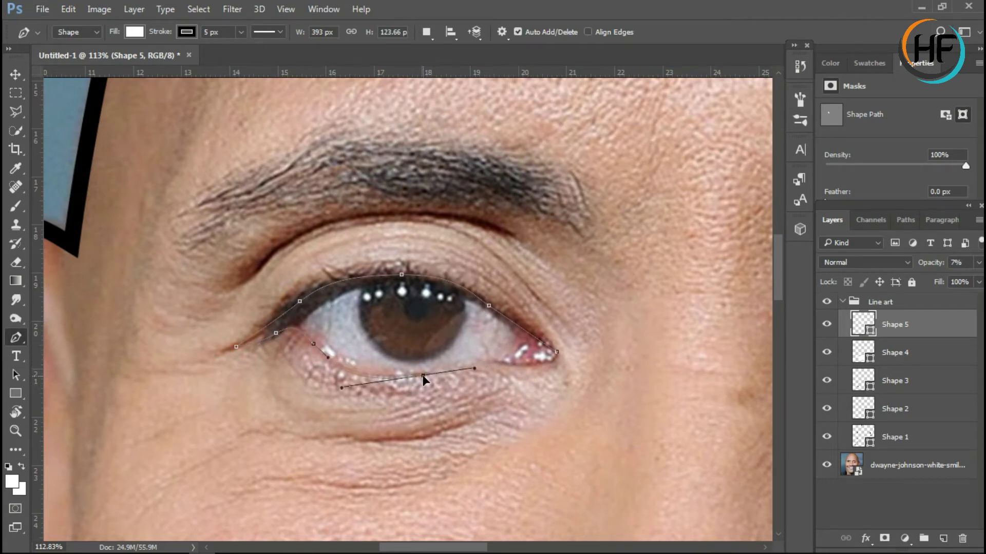
pyautogui.moveTo(338, 376); pyautogui.dragTo(363, 389)
pyautogui.scroll(3, 365, 371)
# Set the shape to 21% opacity, switch its fill to black, then lower opacity again.
pyautogui.press('2')
pyautogui.press('1')
pyautogui.click(135, 31)
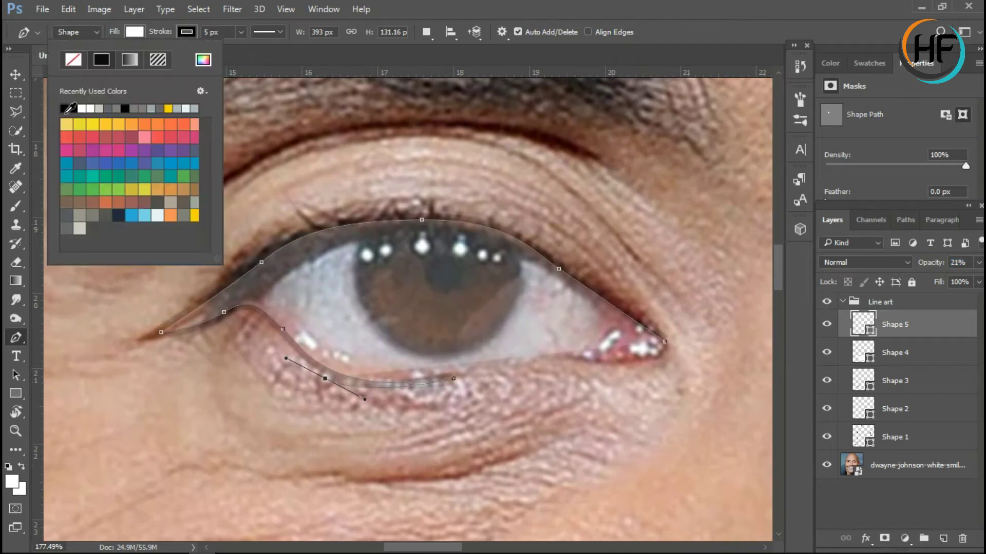
pyautogui.click(63, 107)
pyautogui.press('0')
pyautogui.press('4')
# Add lower-lid anchors, remove a stray upper-lid anchor, and close the outline at the right corner.
pyautogui.moveTo(283, 331); pyautogui.dragTo(309, 345)
pyautogui.moveTo(326, 383)
pyautogui.mouseDown()
pyautogui.moveTo(363, 397)
pyautogui.moveTo(323, 370)
pyautogui.mouseUp()
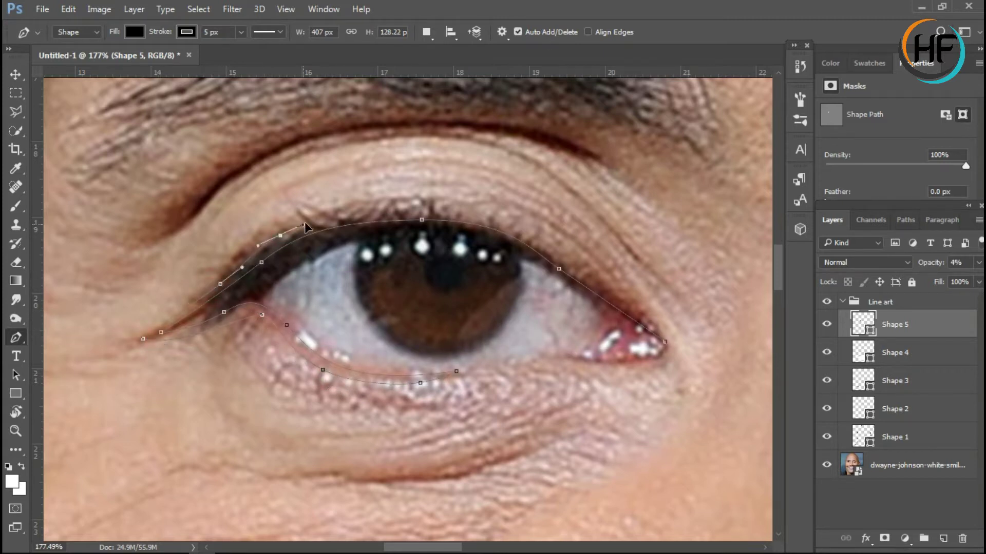
pyautogui.click(541, 237)
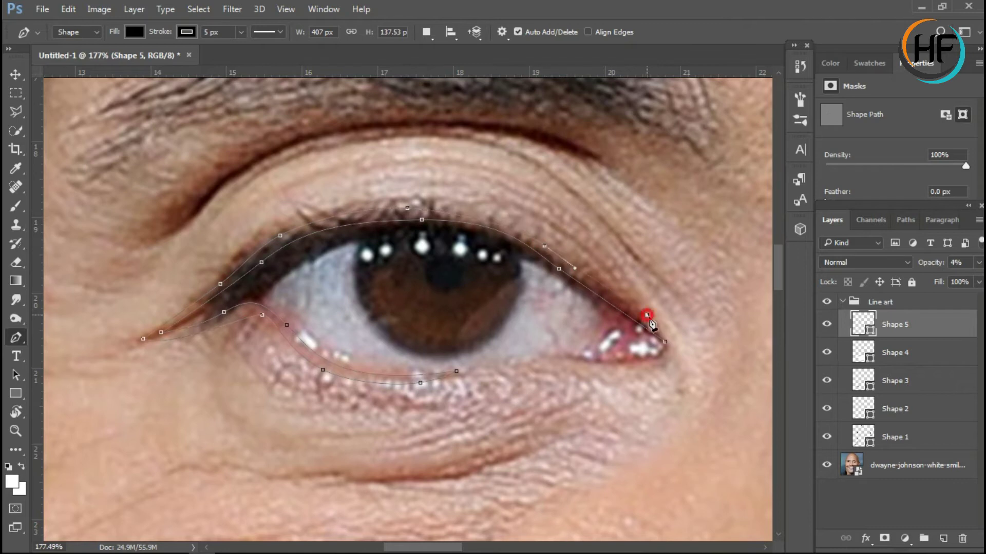
pyautogui.moveTo(587, 291); pyautogui.dragTo(529, 249)
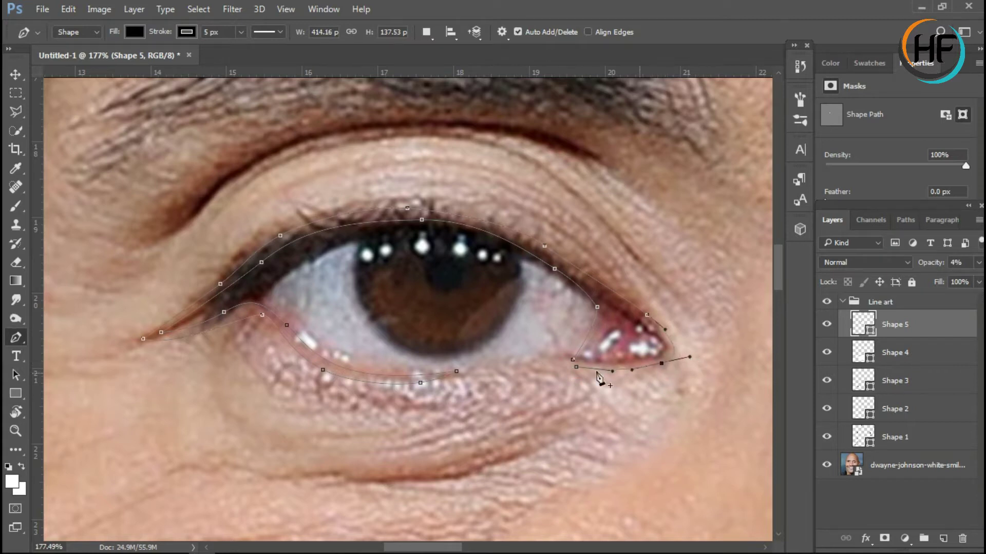
pyautogui.moveTo(669, 361); pyautogui.dragTo(657, 335)
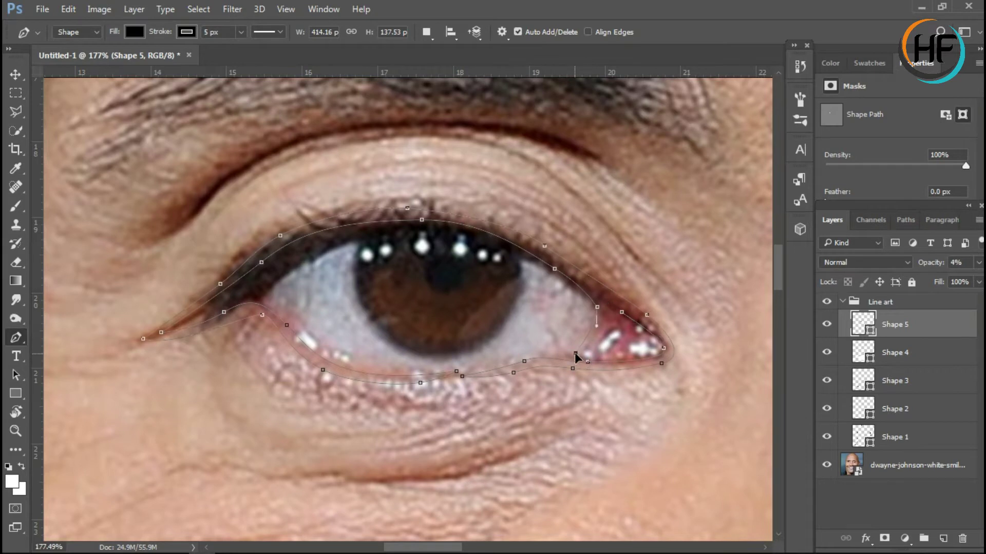
pyautogui.click(623, 314)
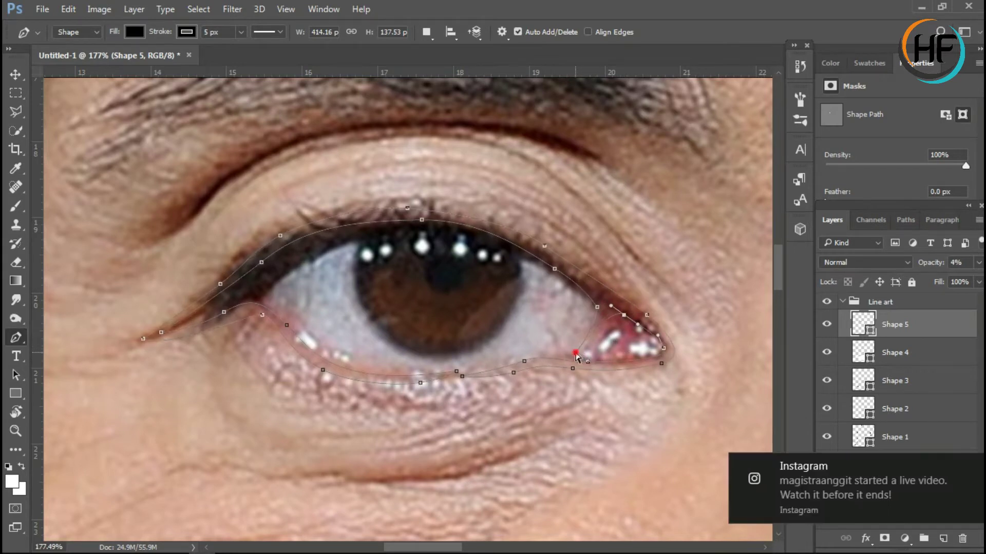
pyautogui.moveTo(582, 358); pyautogui.dragTo(591, 352)
# Add curved anchors along the upper lash line and reshape the inner lower lid at 20% opacity.
pyautogui.moveTo(428, 227); pyautogui.dragTo(341, 226)
pyautogui.moveTo(288, 270); pyautogui.dragTo(251, 299)
pyautogui.moveTo(171, 335); pyautogui.dragTo(302, 318)
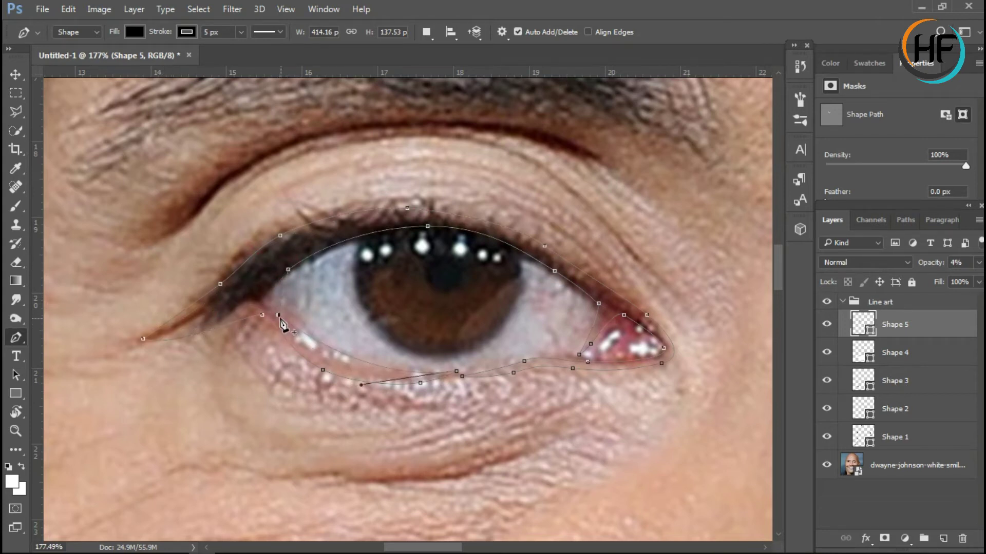
pyautogui.moveTo(288, 269); pyautogui.dragTo(278, 281)
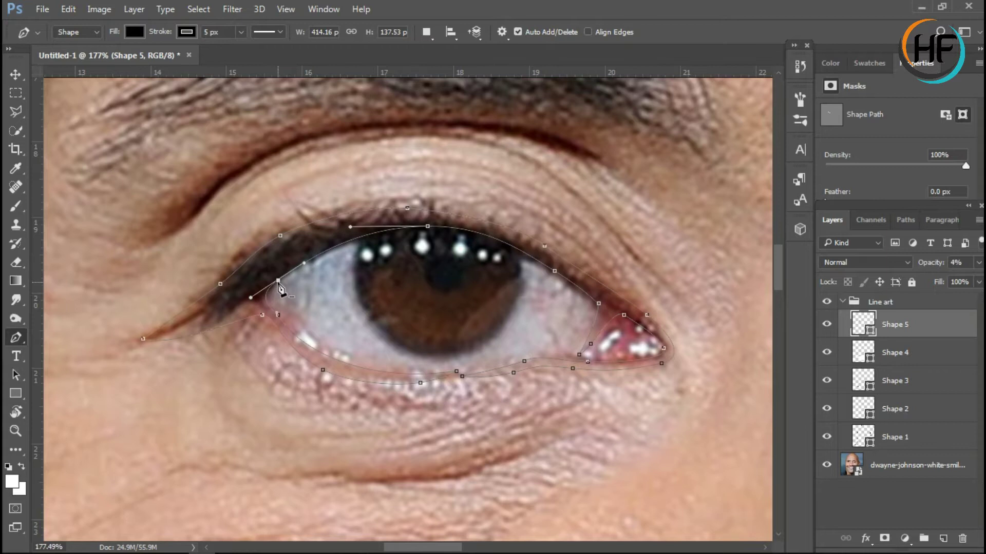
pyautogui.scroll(2, 323, 317)
pyautogui.press('2')
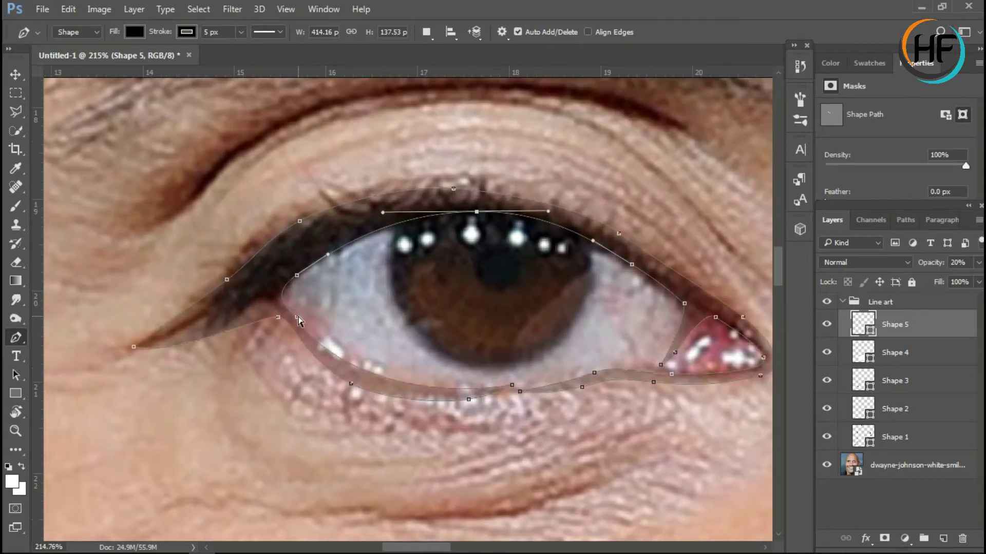
pyautogui.moveTo(329, 342); pyautogui.dragTo(332, 354)
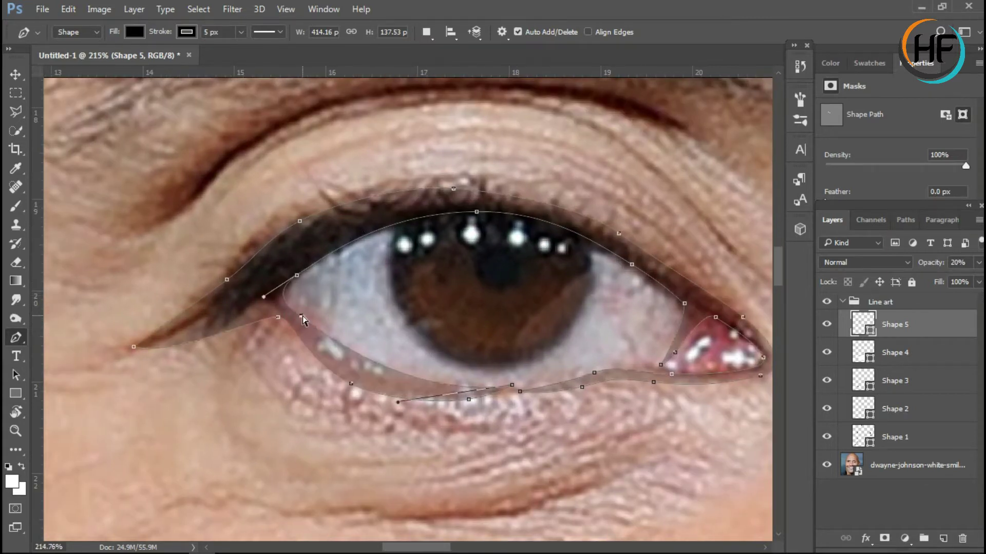
# Refine the inner-corner and upper-lid anchors, then restore the eye shape to 100% opacity.
pyautogui.keyDown('ctrl'); pyautogui.click(276, 317); pyautogui.keyUp('ctrl')
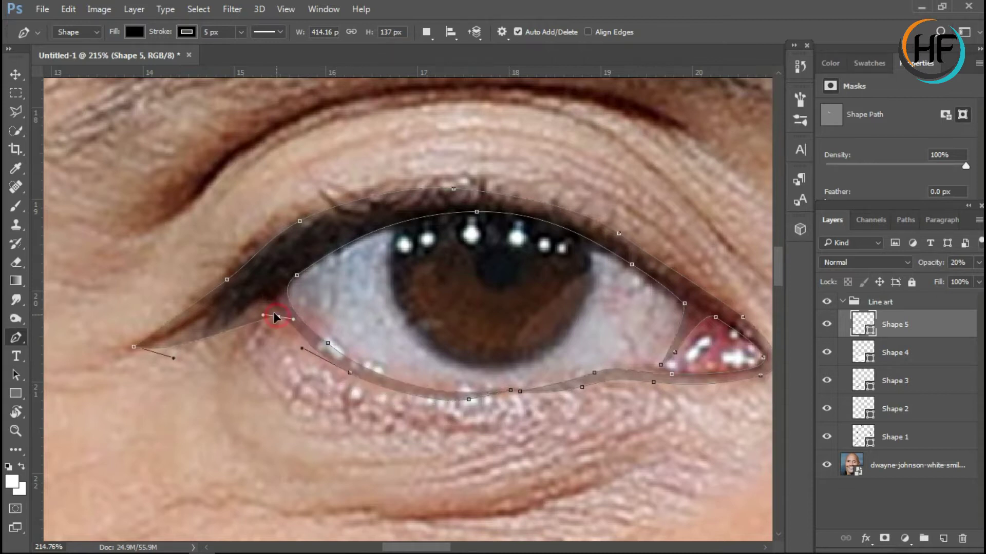
pyautogui.click(300, 222)
pyautogui.keyDown('ctrl'); pyautogui.click(453, 189); pyautogui.keyUp('ctrl')
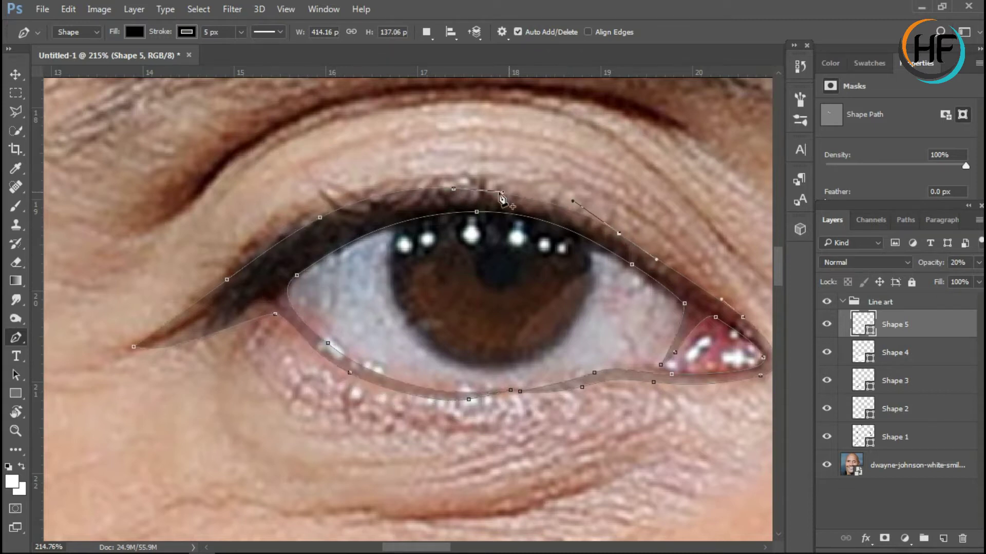
pyautogui.moveTo(348, 227); pyautogui.dragTo(352, 207)
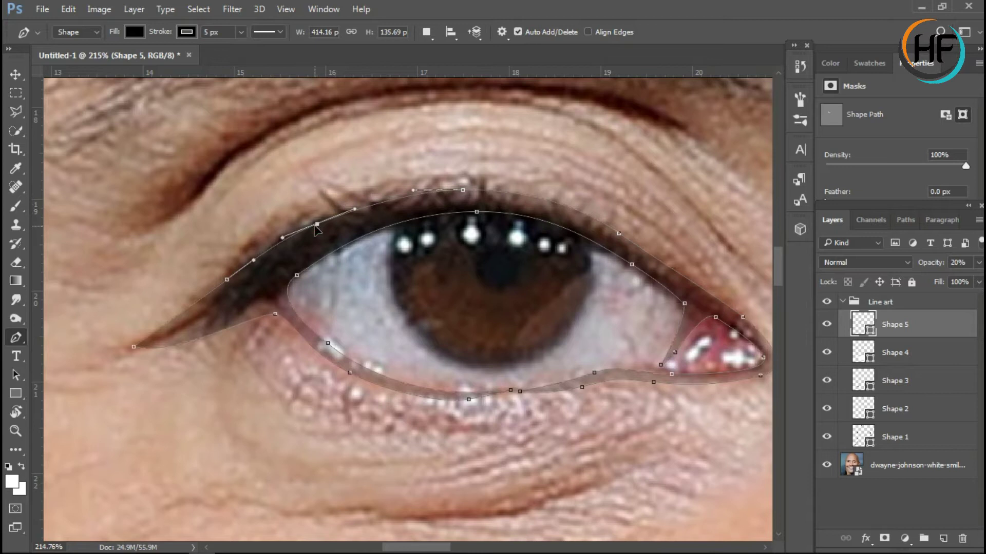
pyautogui.hscroll(3, 450, 402)
pyautogui.keyDown('ctrl'); pyautogui.click(412, 393); pyautogui.keyUp('ctrl')
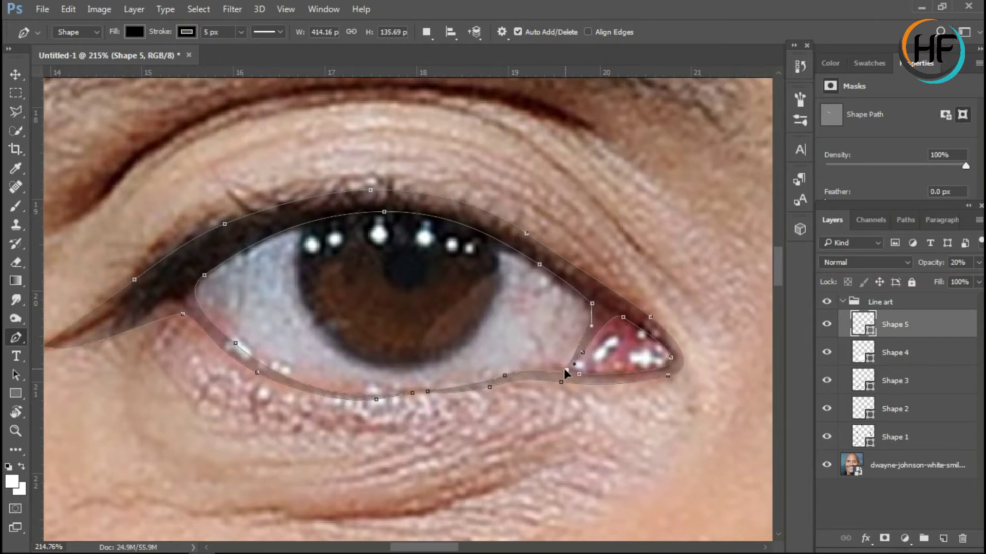
pyautogui.scroll(-5, 601, 339)
pyautogui.hscroll(3, 564, 344)
pyautogui.press('0')
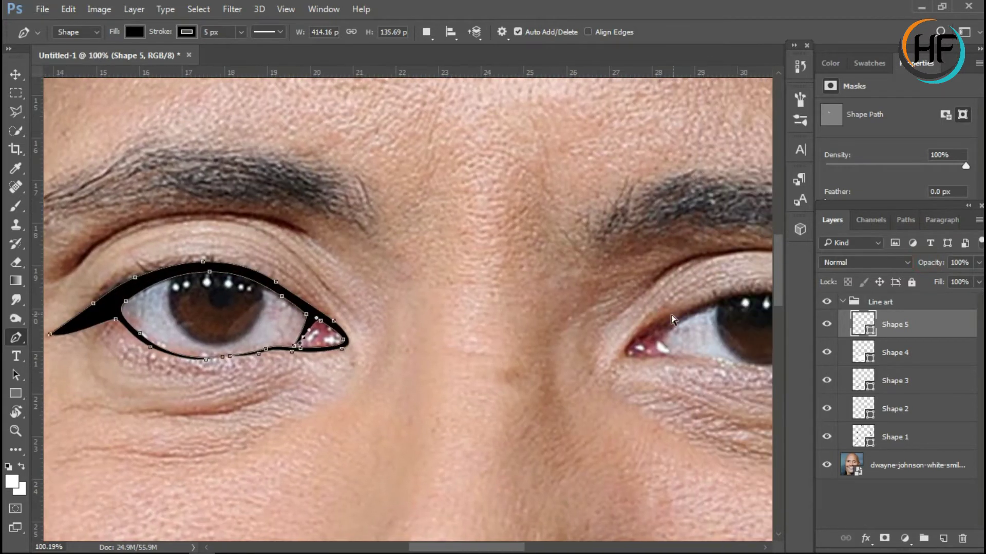
pyautogui.hscroll(3, 532, 348)
# Start Shape 6 at the right eye's corner, draw its curved upper lid, and make it transparent.
pyautogui.scroll(2, 532, 348)
pyautogui.click(365, 342)
pyautogui.moveTo(457, 283); pyautogui.dragTo(510, 267)
pyautogui.moveTo(641, 266); pyautogui.dragTo(684, 283)
pyautogui.hscroll(2, 717, 351)
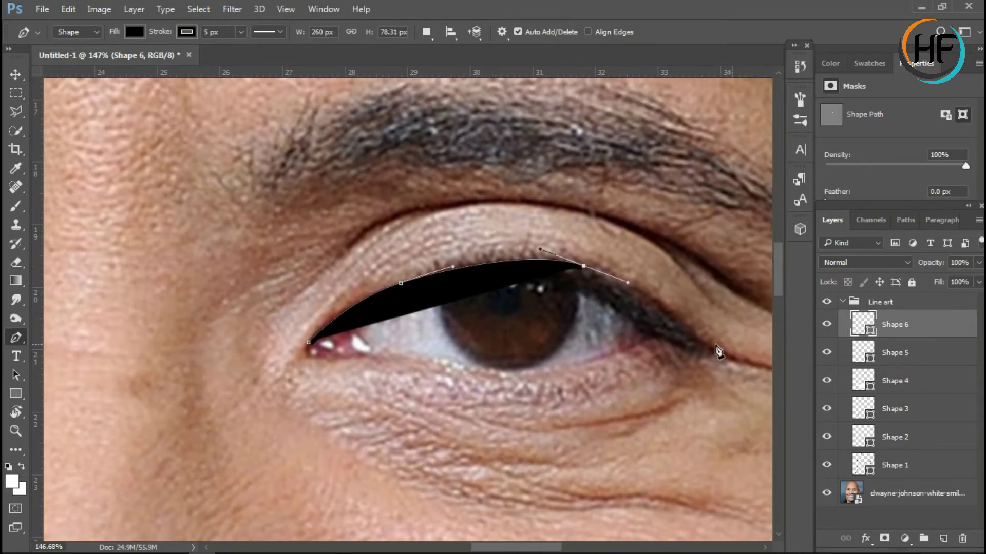
pyautogui.moveTo(584, 266); pyautogui.dragTo(603, 292)
pyautogui.press('0')
pyautogui.press('0')
# Add curved anchors around the outer lid and along the lower eyelid to the inner corner.
pyautogui.moveTo(644, 338); pyautogui.dragTo(618, 354)
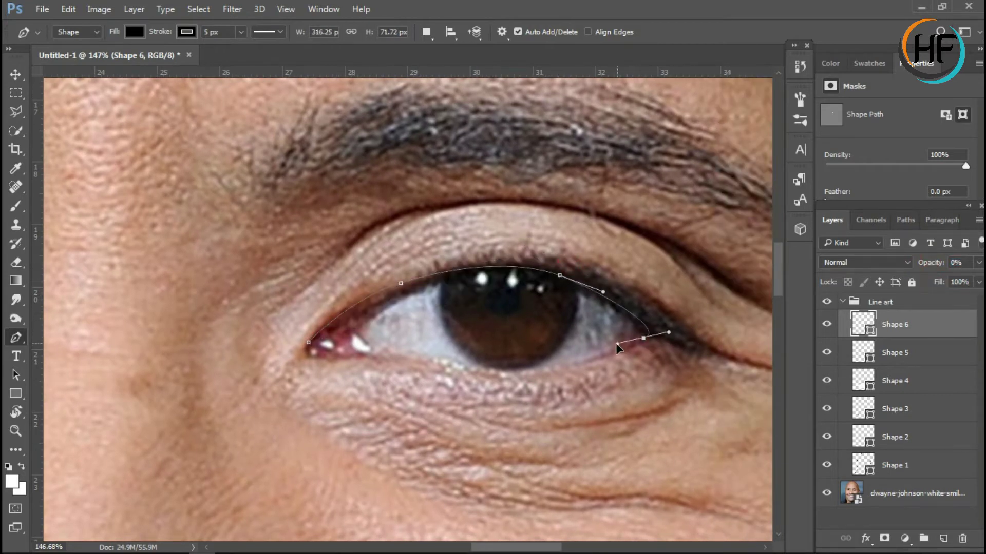
pyautogui.moveTo(479, 377); pyautogui.dragTo(526, 387)
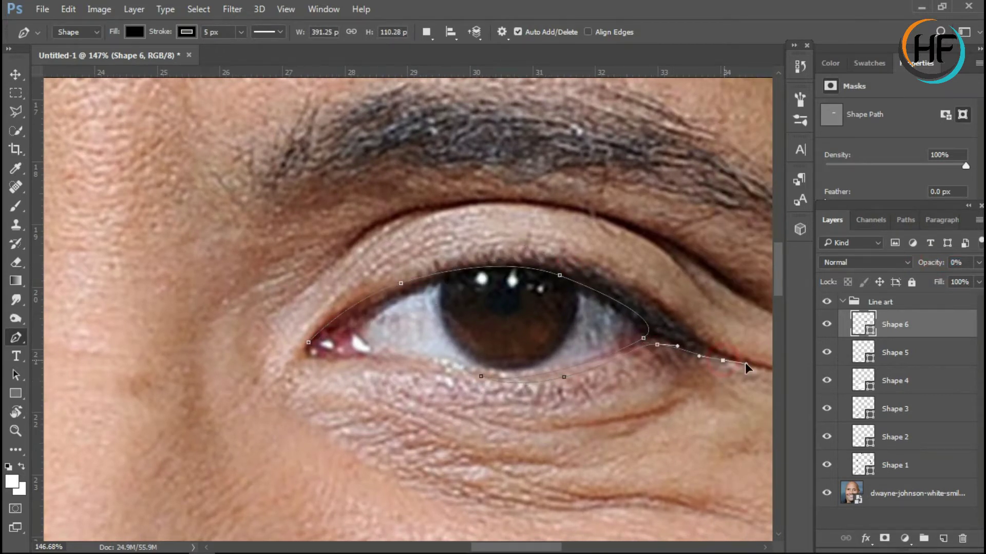
pyautogui.hscroll(3, 746, 365)
pyautogui.moveTo(671, 383); pyautogui.dragTo(693, 380)
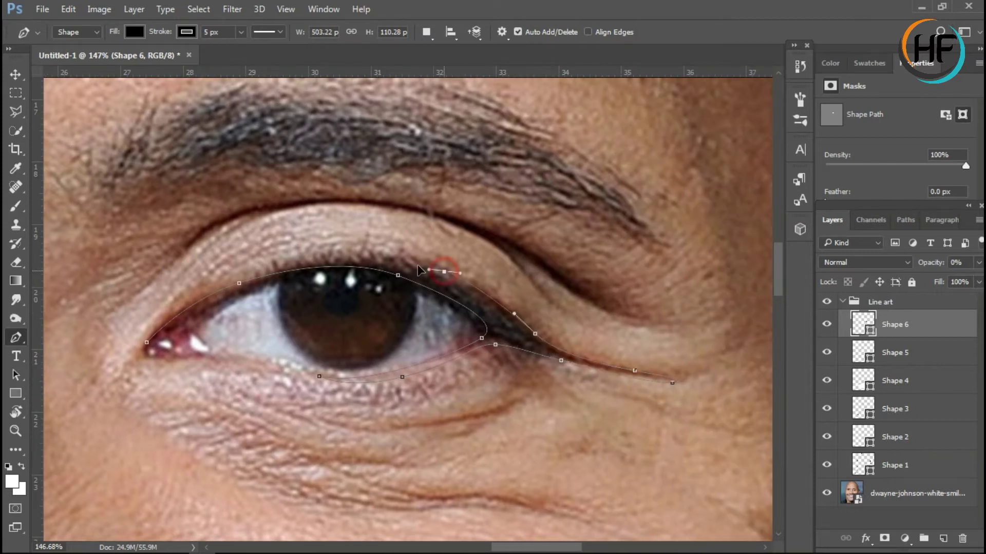
pyautogui.moveTo(261, 361); pyautogui.dragTo(230, 354)
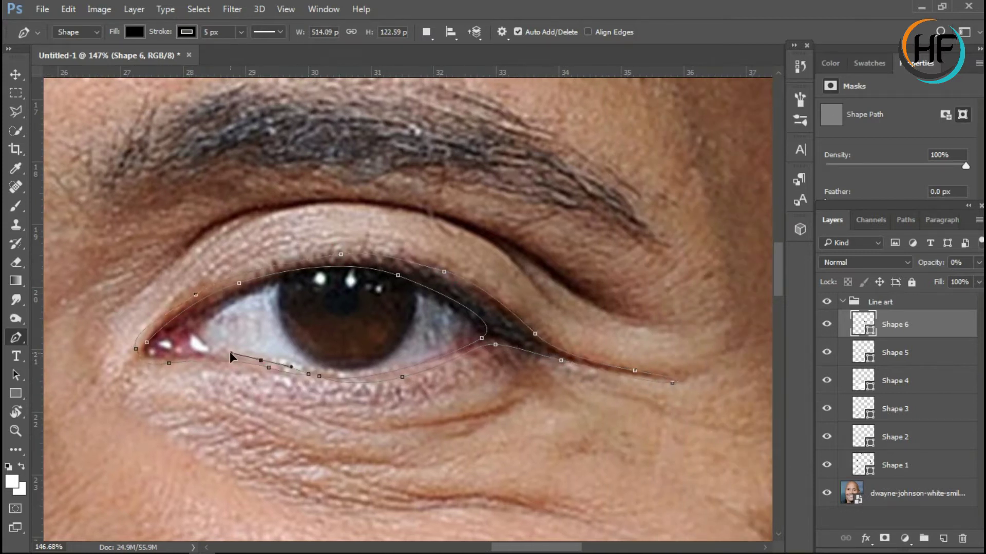
pyautogui.moveTo(151, 354); pyautogui.dragTo(152, 353)
pyautogui.scroll(3, 105, 329)
pyautogui.moveTo(261, 375); pyautogui.dragTo(261, 377)
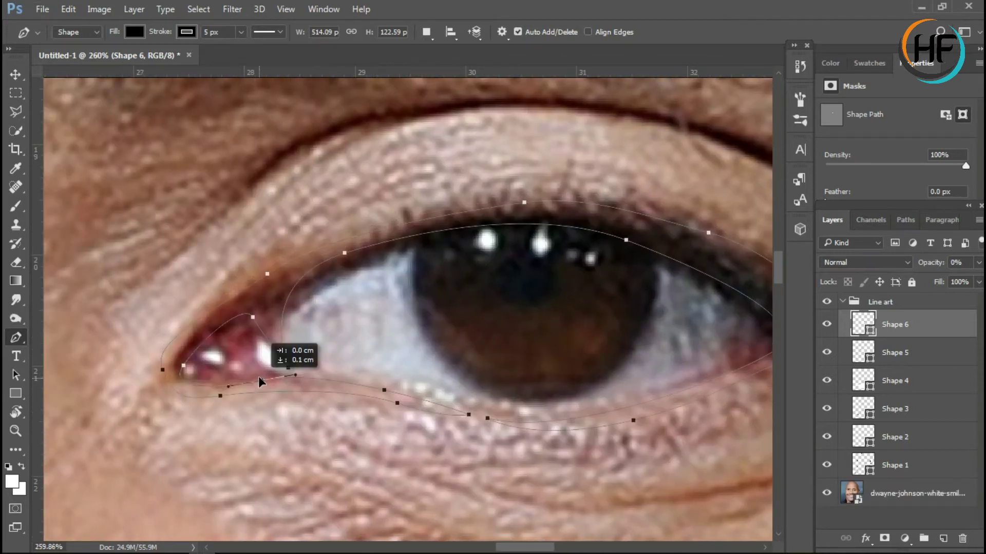
pyautogui.click(385, 389)
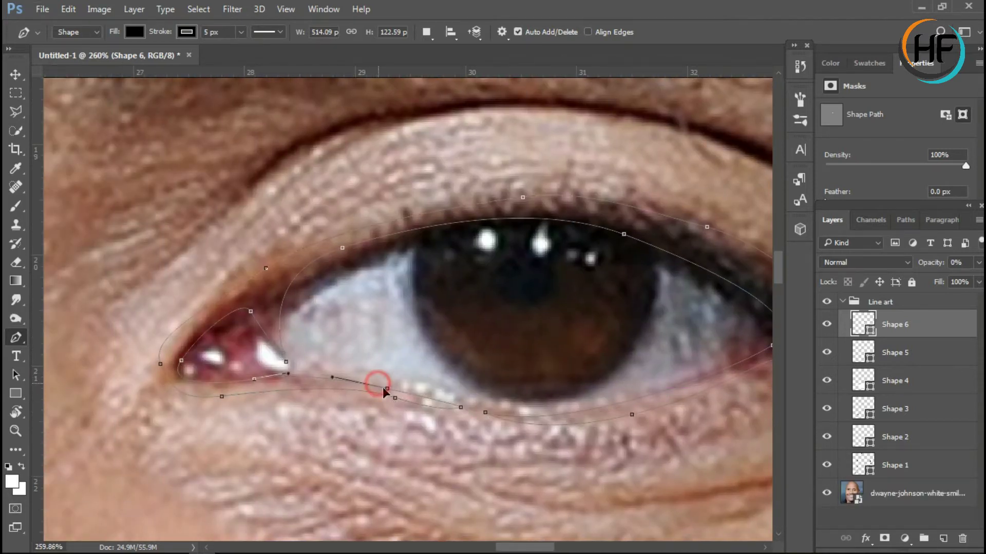
pyautogui.moveTo(394, 398); pyautogui.dragTo(382, 398)
# Refine the right eye's inner-corner, upper-lid and lower-lid points.
pyautogui.keyDown('ctrl'); pyautogui.click(181, 359); pyautogui.keyUp('ctrl')
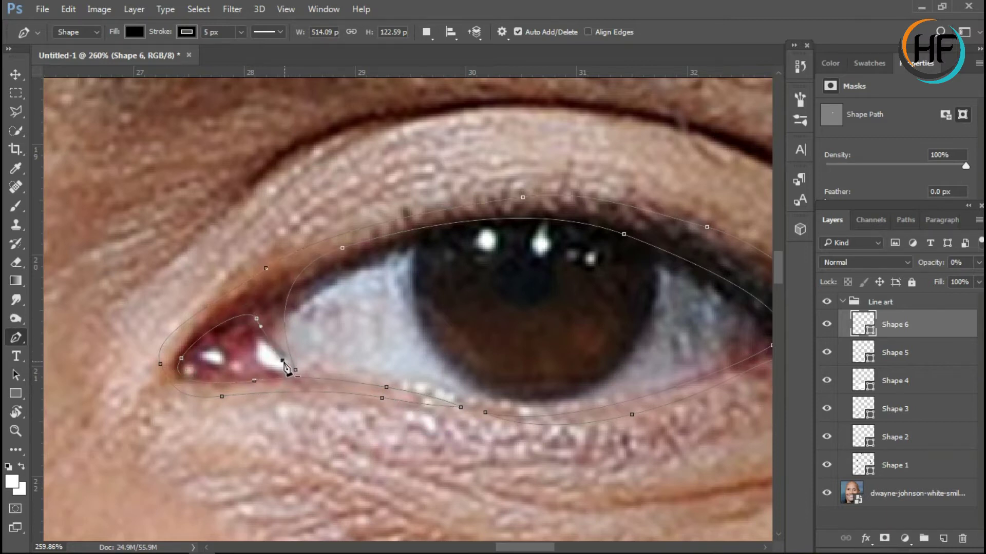
pyautogui.moveTo(343, 247); pyautogui.dragTo(347, 262)
pyautogui.click(286, 296)
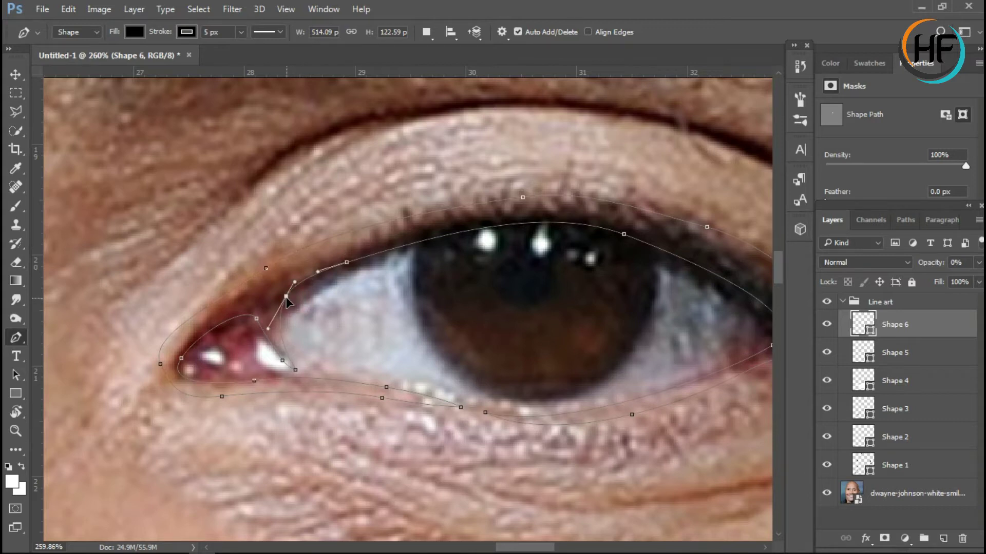
pyautogui.moveTo(347, 263); pyautogui.dragTo(359, 261)
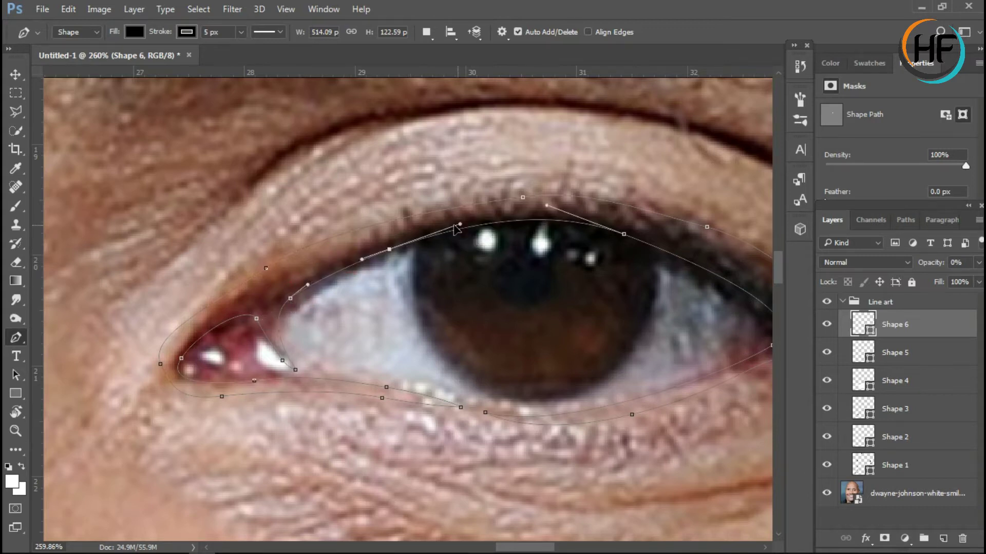
pyautogui.hscroll(3, 393, 245)
pyautogui.click(642, 344)
pyautogui.click(510, 399)
pyautogui.click(393, 420)
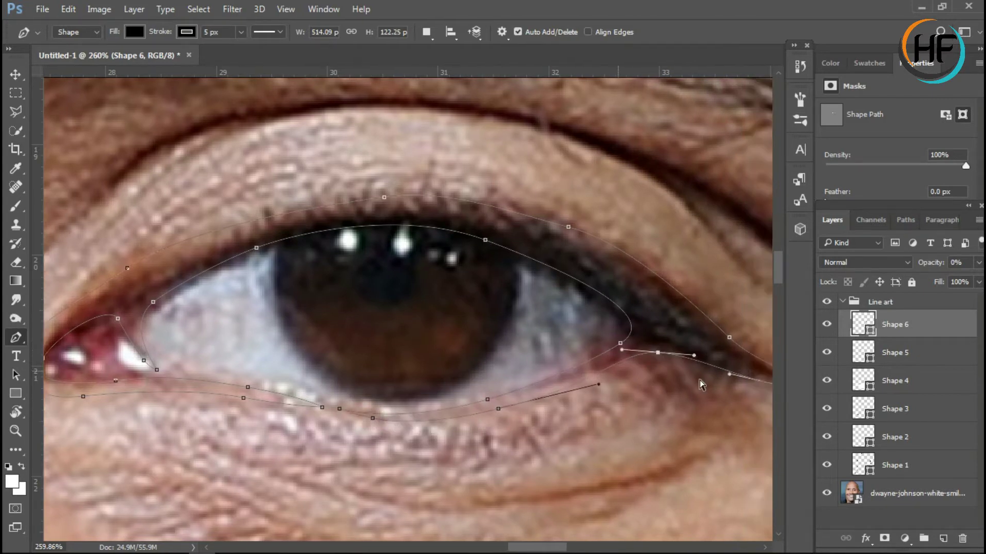
pyautogui.hscroll(-2, 700, 378)
pyautogui.keyDown('ctrl'); pyautogui.click(258, 388); pyautogui.keyUp('ctrl')
# Reshape the curve at the left eye corner and set the shape to 23% opacity.
pyautogui.keyDown('ctrl'); pyautogui.click(103, 365); pyautogui.keyUp('ctrl')
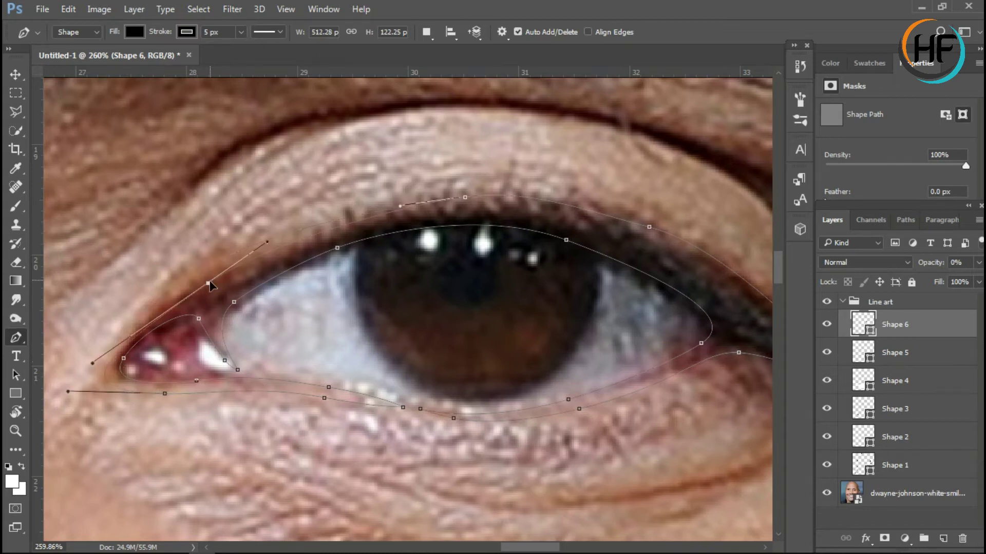
pyautogui.moveTo(213, 275); pyautogui.dragTo(127, 338)
pyautogui.scroll(1, 126, 338)
pyautogui.press('2')
pyautogui.press('3')
# Add and stretch smooth points along the upper lash line, then zoom out to view the face.
pyautogui.moveTo(257, 282)
pyautogui.mouseDown()
pyautogui.moveTo(282, 278)
pyautogui.moveTo(285, 265)
pyautogui.mouseUp()
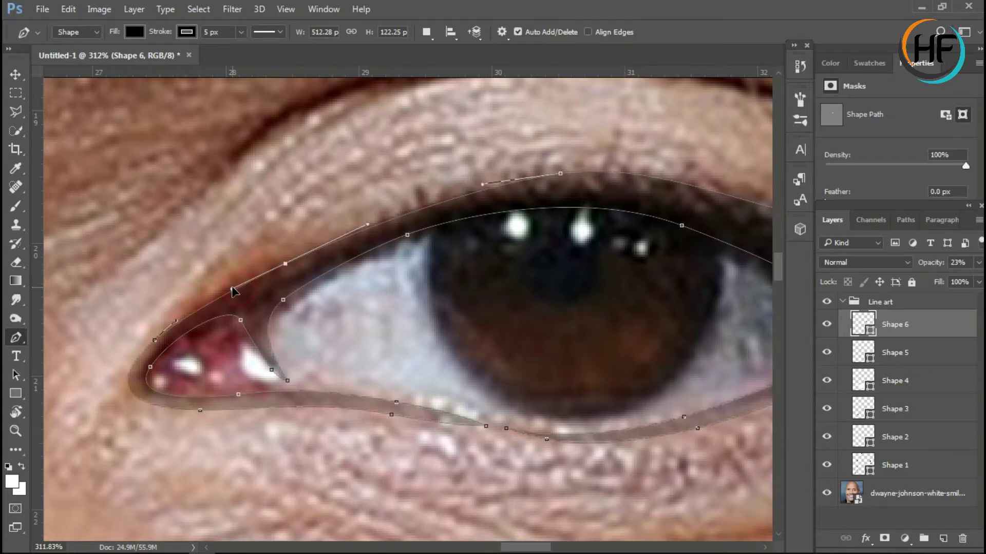
pyautogui.hscroll(2, 360, 231)
pyautogui.moveTo(464, 182); pyautogui.dragTo(526, 184)
pyautogui.hscroll(3, 526, 183)
pyautogui.moveTo(528, 225); pyautogui.dragTo(594, 253)
pyautogui.hscroll(3, 666, 296)
pyautogui.moveTo(536, 300); pyautogui.dragTo(520, 290)
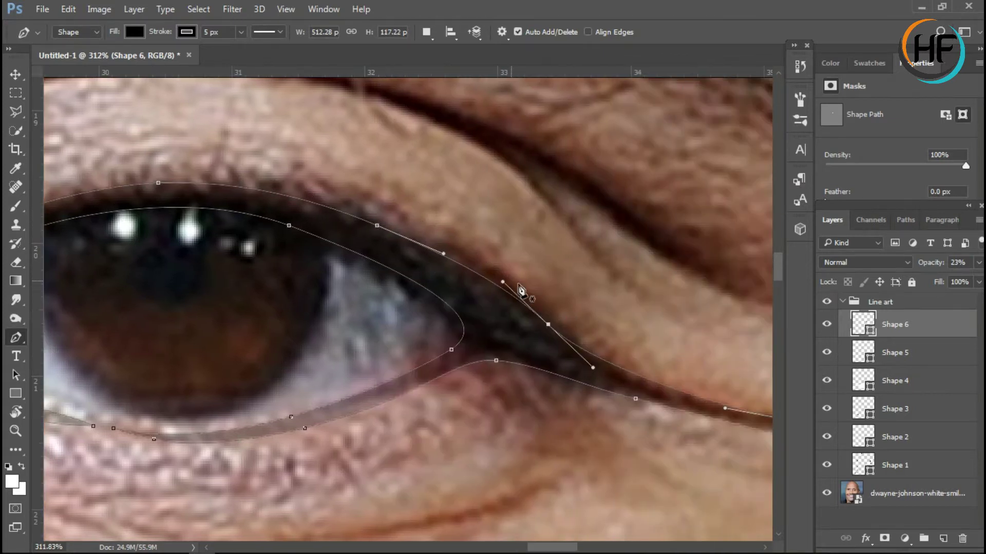
pyautogui.scroll(-10, 297, 380)
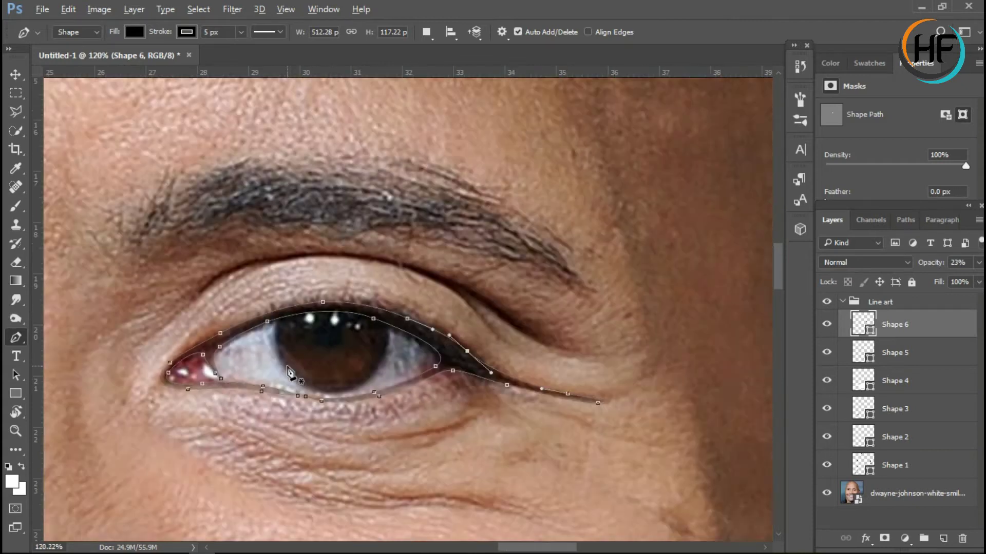
pyautogui.scroll(-3, 296, 380)
pyautogui.scroll(-2, 296, 380)
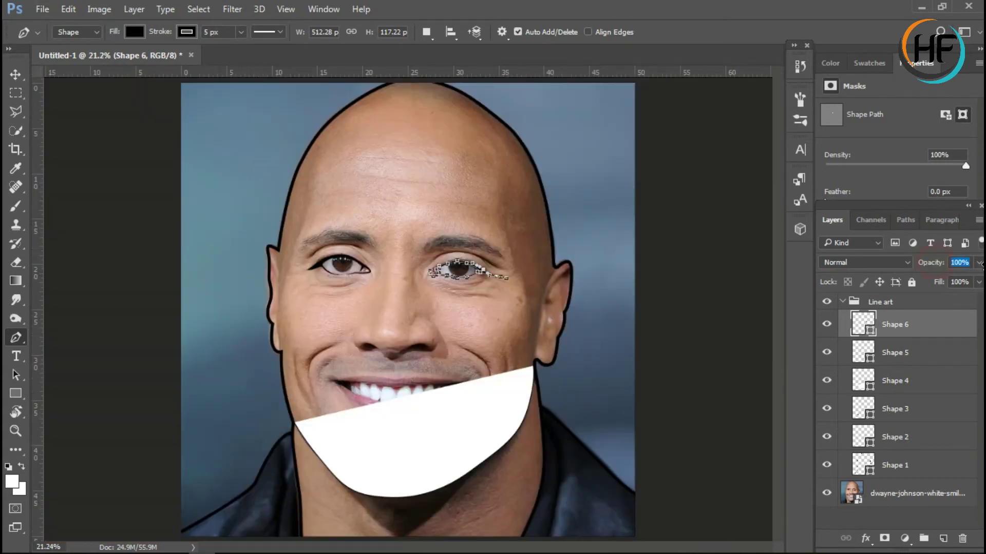
# Hide the photo layer to preview the line art, then show it again.
pyautogui.click(893, 380)
pyautogui.click(134, 32)
pyautogui.click(893, 353)
pyautogui.click(827, 493)
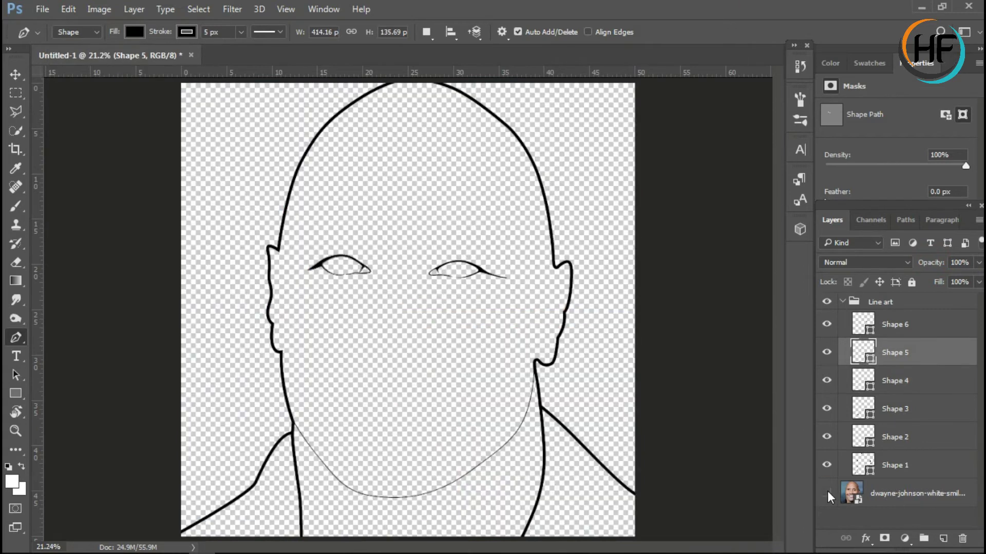
pyautogui.scroll(5, 385, 269)
pyautogui.hscroll(-5, 369, 351)
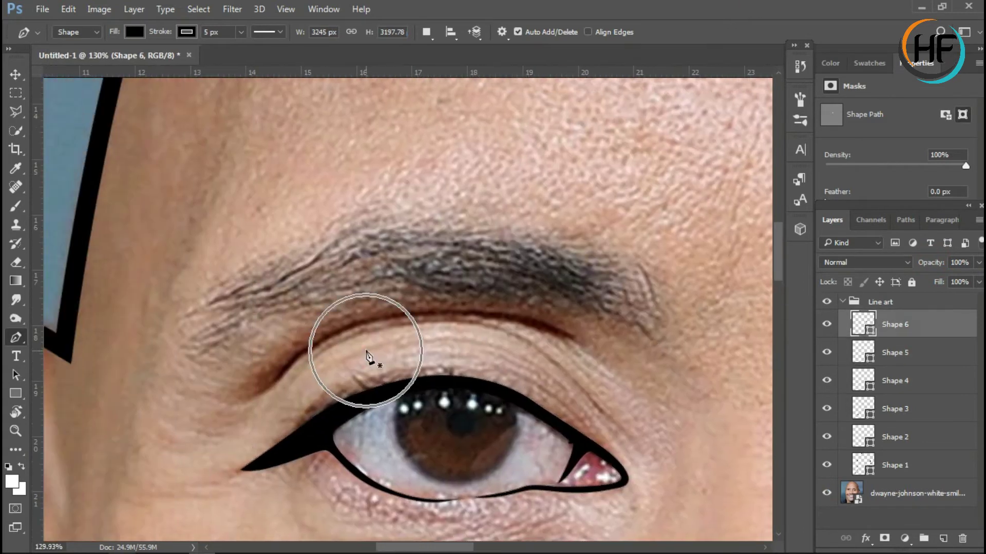
# Draw Shape 7 with curved points along the underside of the left eyebrow.
pyautogui.click(576, 339)
pyautogui.moveTo(391, 313); pyautogui.dragTo(347, 320)
pyautogui.moveTo(279, 371); pyautogui.dragTo(265, 396)
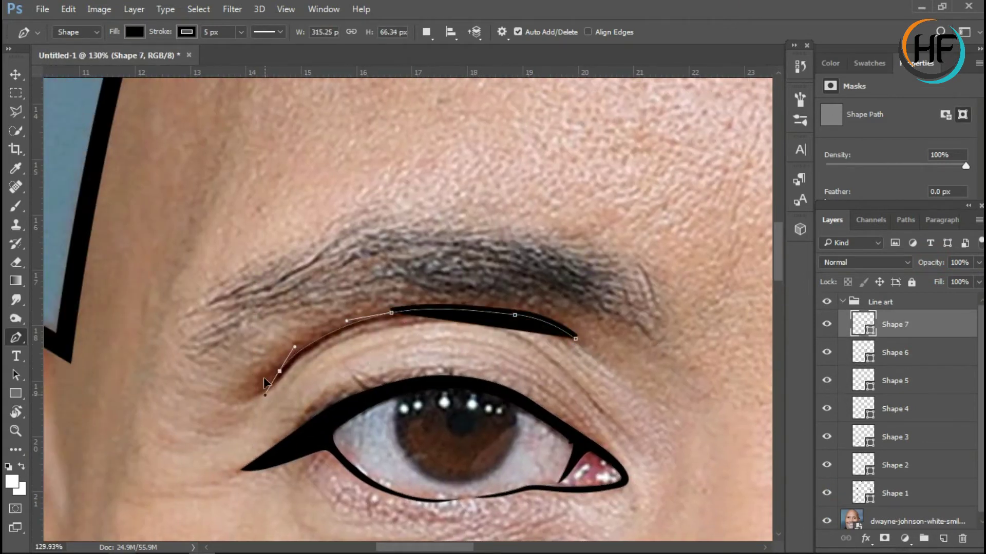
pyautogui.click(186, 31)
pyautogui.click(114, 56)
pyautogui.moveTo(931, 263); pyautogui.dragTo(882, 264)
pyautogui.moveTo(395, 339); pyautogui.dragTo(396, 324)
pyautogui.moveTo(506, 331); pyautogui.dragTo(503, 318)
# Reshape Shape 7's end points and curves to fit the eyebrow underside.
pyautogui.scroll(1, 313, 347)
pyautogui.moveTo(264, 402); pyautogui.dragTo(271, 398)
pyautogui.moveTo(595, 362); pyautogui.dragTo(605, 360)
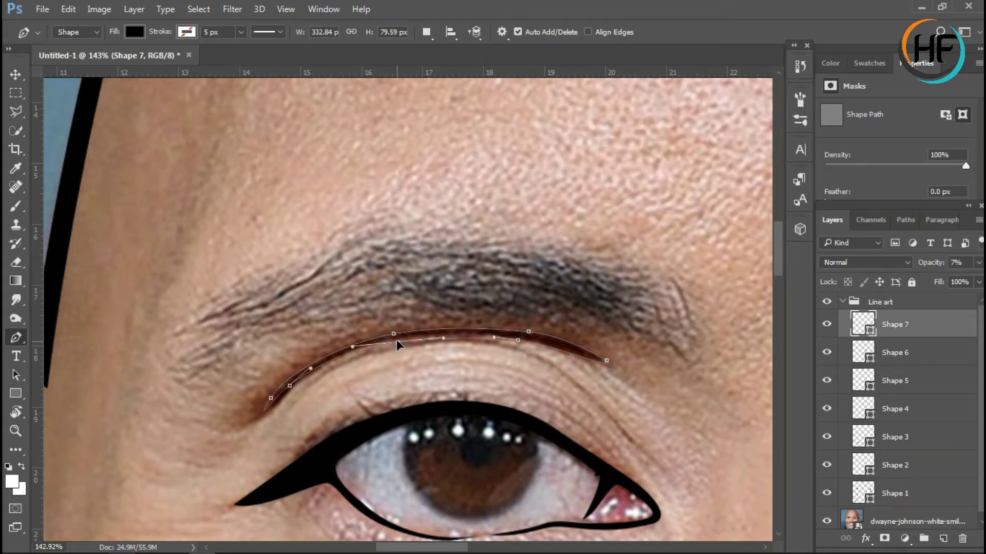
pyautogui.scroll(3, 396, 340)
pyautogui.moveTo(392, 331); pyautogui.dragTo(391, 317)
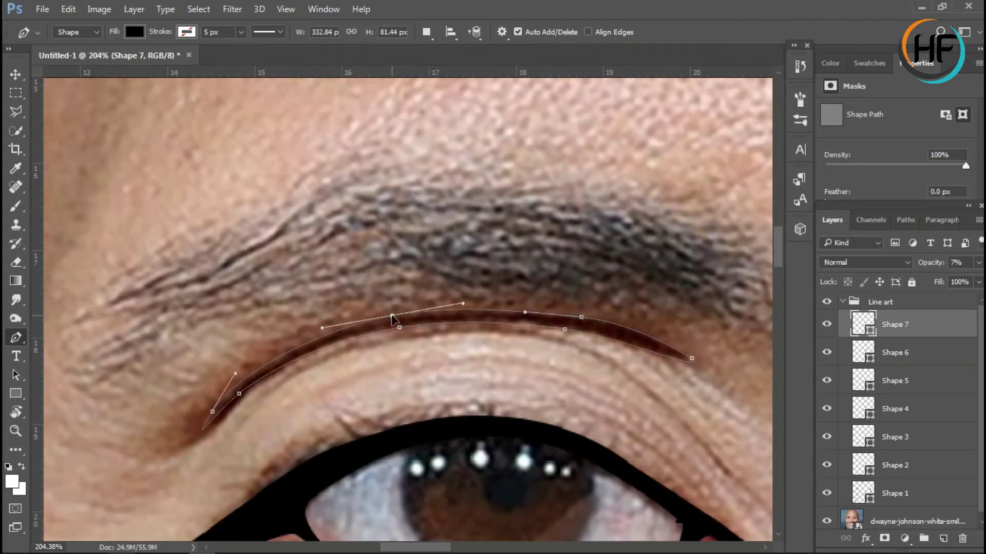
pyautogui.click(234, 416)
pyautogui.moveTo(220, 414)
pyautogui.mouseDown()
pyautogui.moveTo(219, 431)
pyautogui.moveTo(265, 377)
pyautogui.mouseUp()
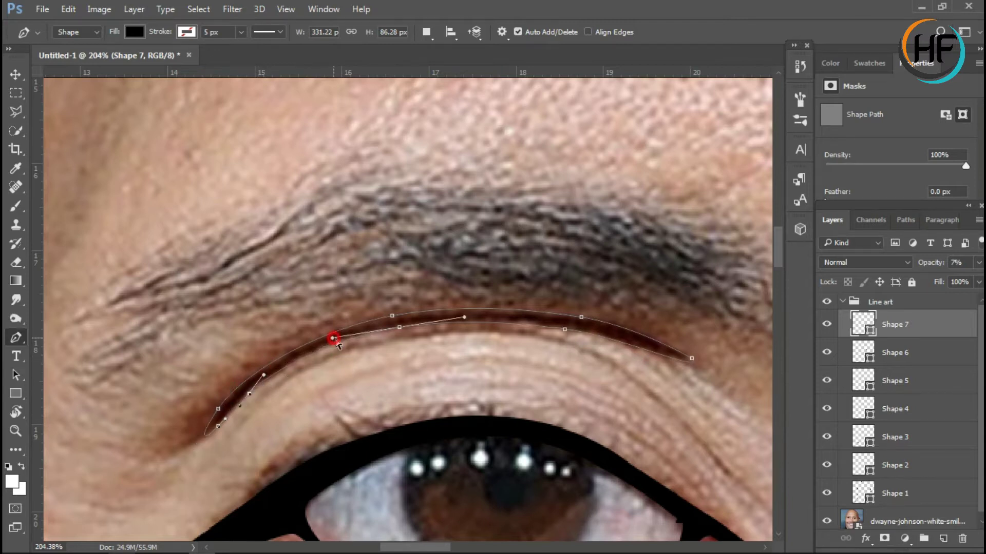
pyautogui.moveTo(218, 409); pyautogui.dragTo(262, 360)
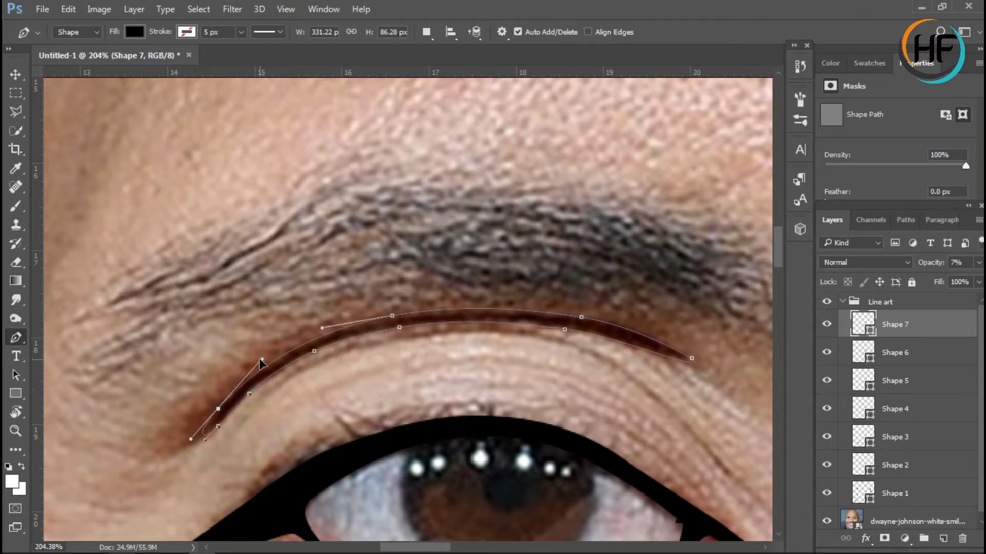
# Start Shape 8 on the other eye's crease with a first curved segment.
pyautogui.scroll(-5, 548, 339)
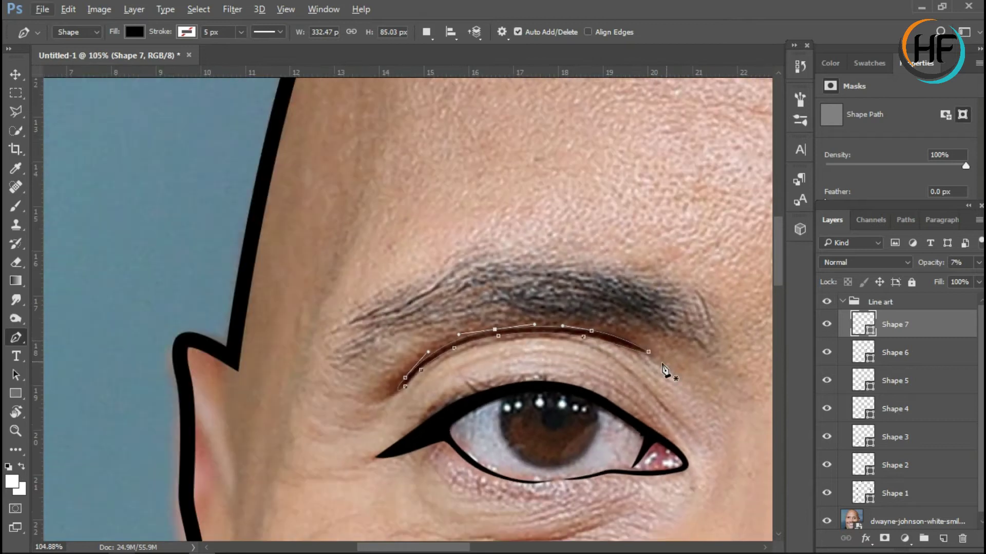
pyautogui.scroll(-3, 642, 358)
pyautogui.scroll(-3, 487, 414)
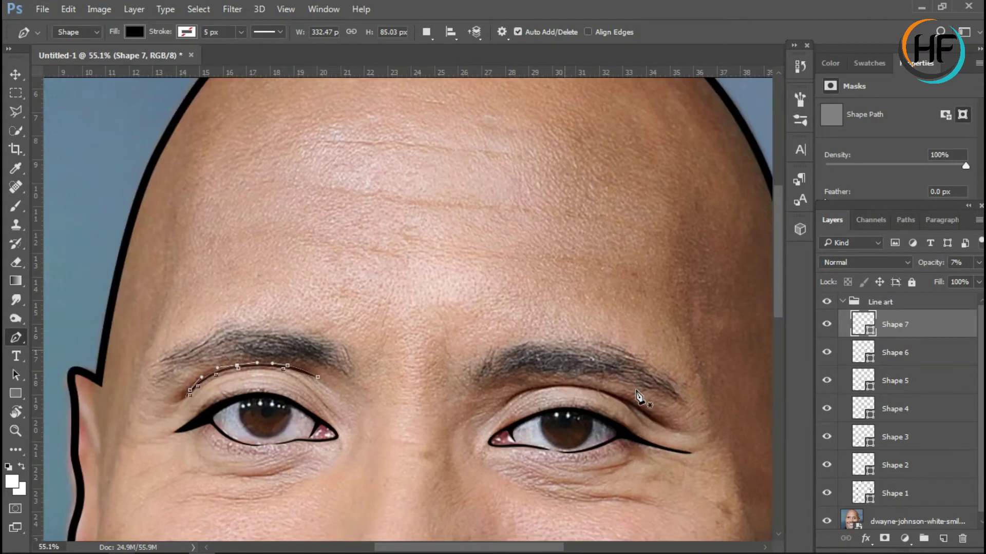
pyautogui.scroll(3, 402, 411)
pyautogui.click(405, 403)
pyautogui.scroll(1, 411, 395)
pyautogui.moveTo(444, 365); pyautogui.dragTo(506, 354)
# Extend Shape 8 at 23% opacity to its outer tip and curve back along the underside.
pyautogui.moveTo(618, 358)
pyautogui.mouseDown()
pyautogui.moveTo(652, 367)
pyautogui.moveTo(490, 368)
pyautogui.mouseUp()
pyautogui.press('2')
pyautogui.press('3')
pyautogui.moveTo(544, 388); pyautogui.dragTo(569, 397)
pyautogui.click(673, 475)
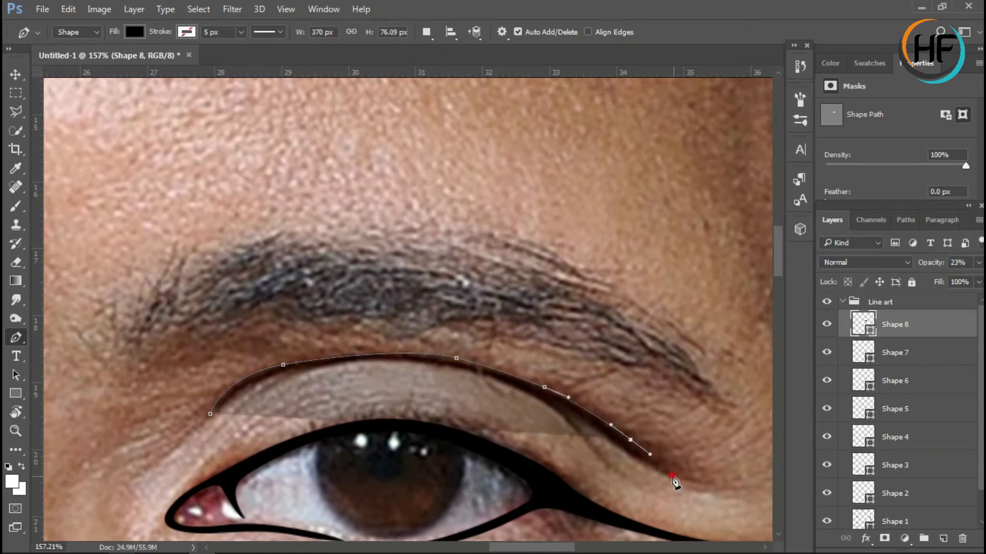
pyautogui.moveTo(631, 484); pyautogui.dragTo(633, 488)
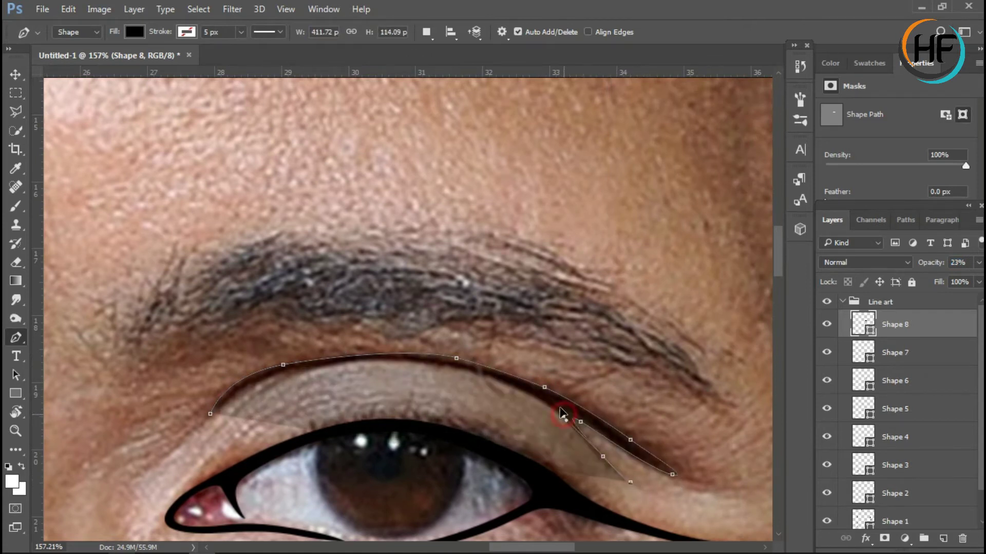
pyautogui.moveTo(563, 415); pyautogui.dragTo(597, 455)
# Add points back along the lid fold and smooth the crease's inner curve.
pyautogui.click(478, 375)
pyautogui.click(395, 361)
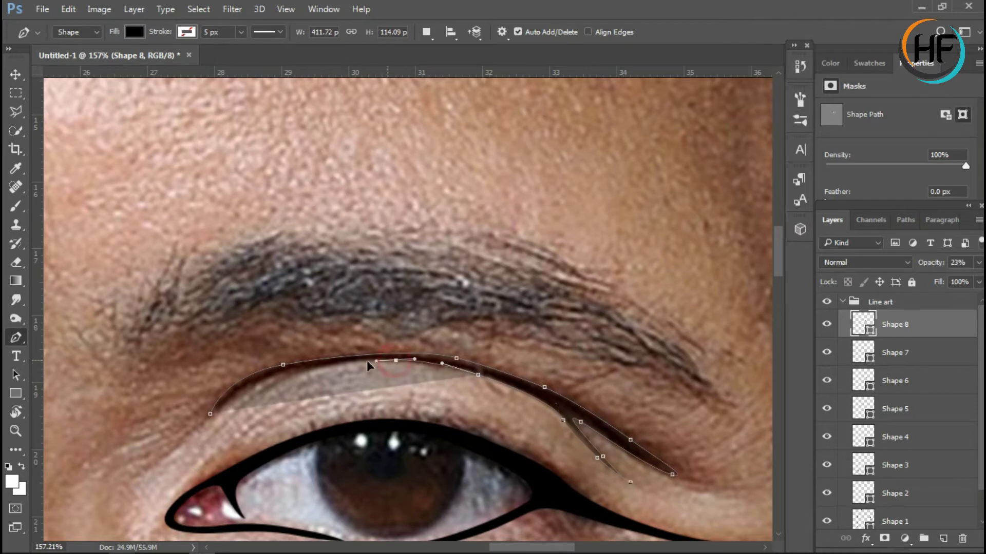
pyautogui.click(298, 373)
pyautogui.click(249, 390)
pyautogui.scroll(2, 298, 357)
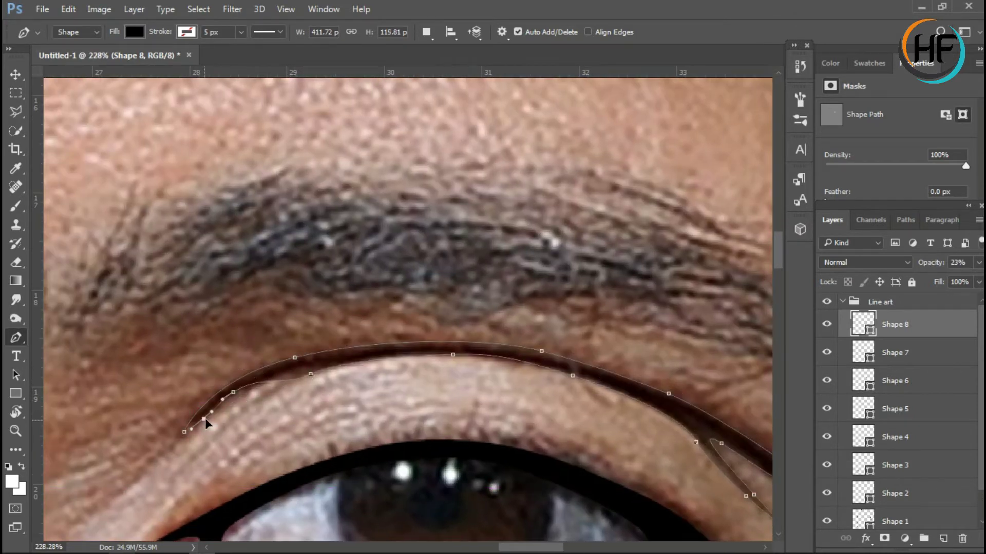
pyautogui.moveTo(310, 375); pyautogui.dragTo(320, 367)
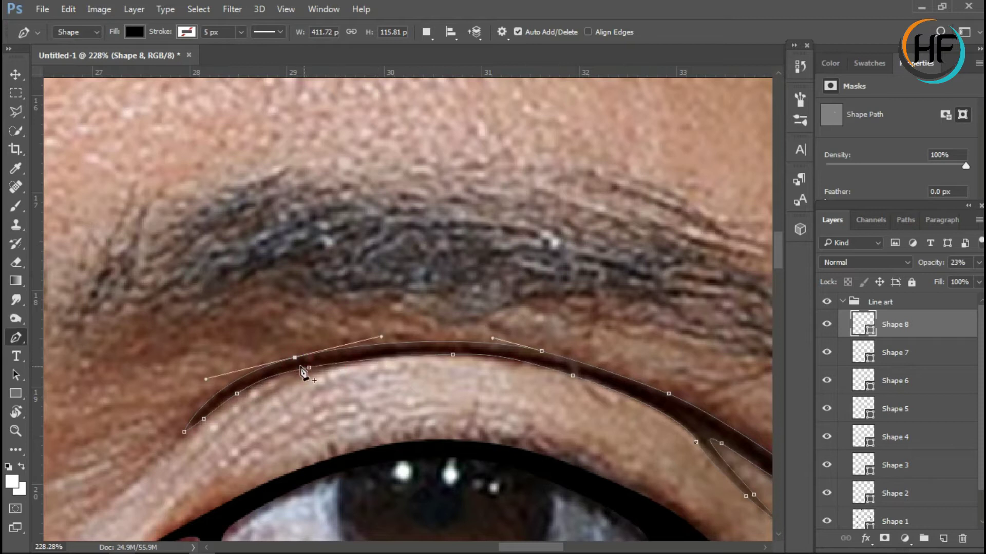
pyautogui.moveTo(452, 358); pyautogui.dragTo(504, 360)
pyautogui.moveTo(577, 378); pyautogui.dragTo(631, 392)
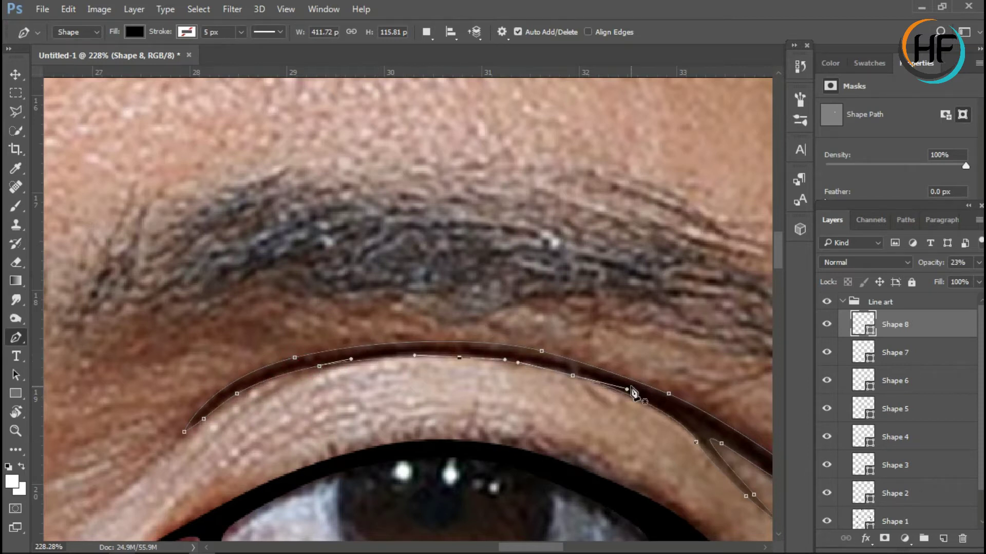
# Refine the crease curve near its left end and above the eyelid, then finish editing.
pyautogui.hscroll(2, 616, 411)
pyautogui.click(231, 359)
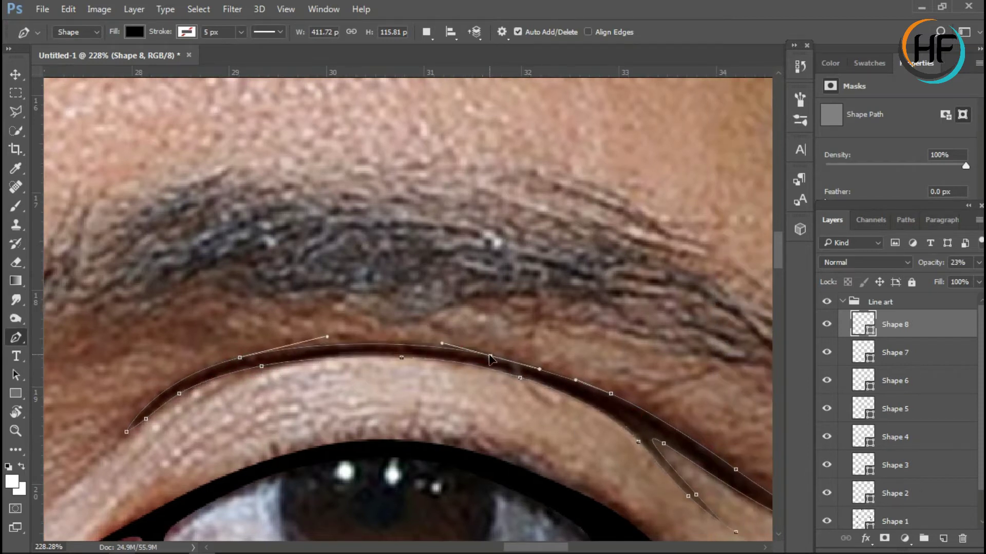
pyautogui.moveTo(614, 397)
pyautogui.mouseDown()
pyautogui.moveTo(498, 340)
pyautogui.moveTo(583, 386)
pyautogui.mouseUp()
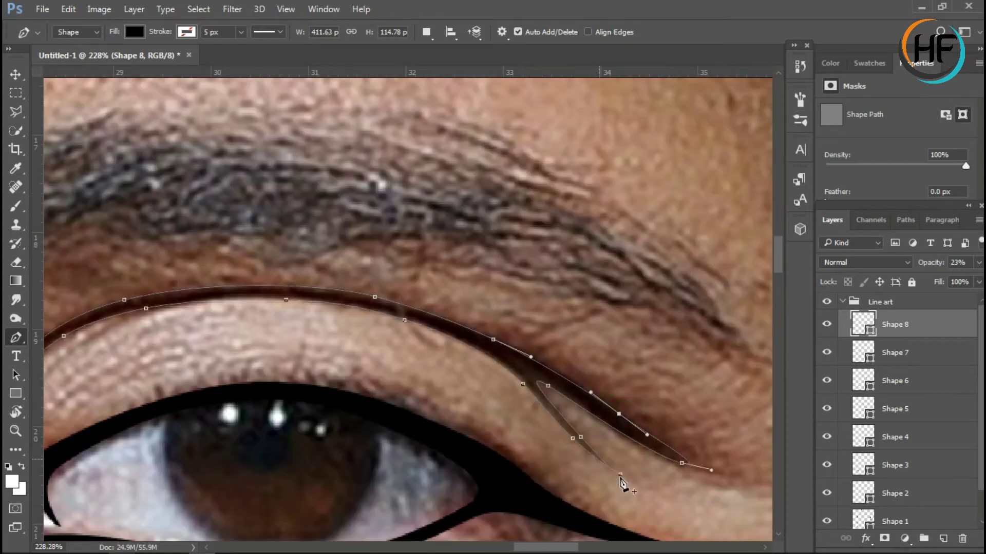
pyautogui.scroll(-5, 426, 413)
pyautogui.moveTo(924, 262); pyautogui.dragTo(947, 268)
pyautogui.click(895, 352)
# Start Shape 9 on the lower left smile fold with curved points, fading it while tracing.
pyautogui.hscroll(-2, 214, 462)
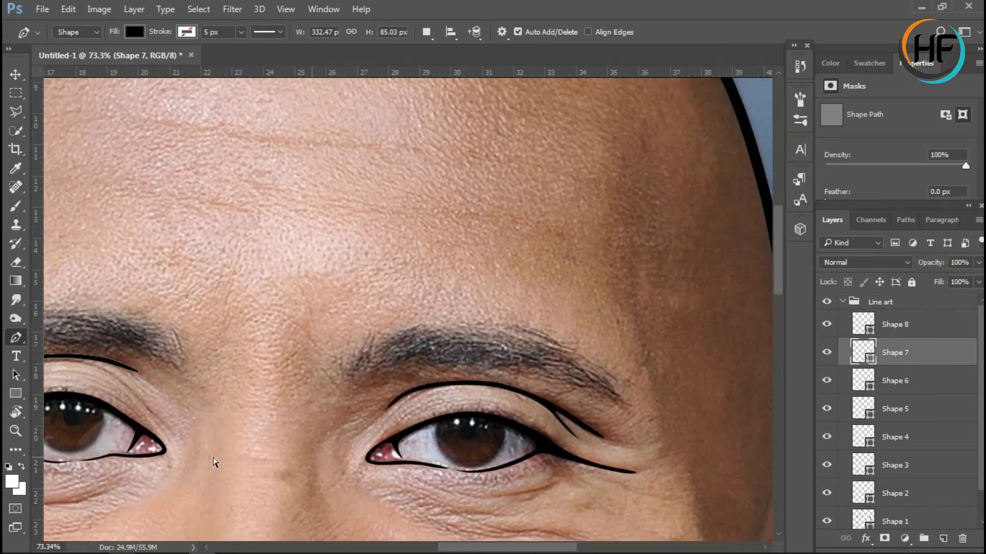
pyautogui.hscroll(-5, 440, 451)
pyautogui.scroll(-2, 611, 477)
pyautogui.scroll(-5, 642, 467)
pyautogui.scroll(-3, 642, 467)
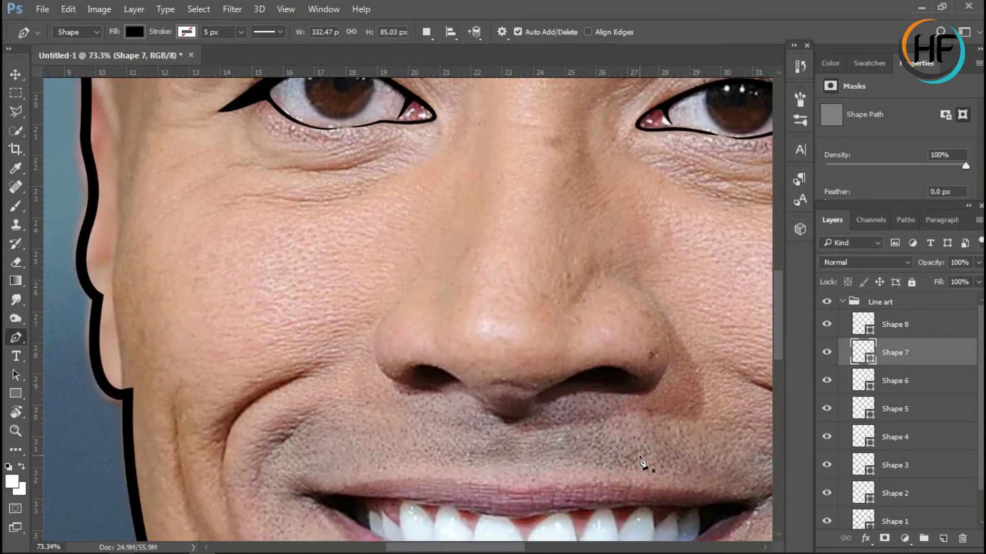
pyautogui.scroll(-3, 257, 413)
pyautogui.scroll(3, 348, 255)
pyautogui.moveTo(206, 381); pyautogui.dragTo(207, 434)
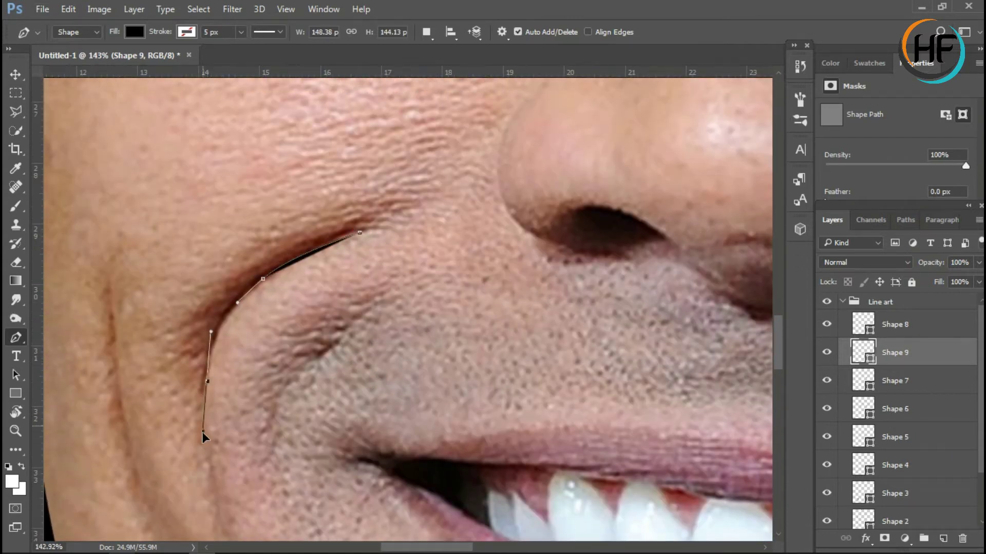
pyautogui.scroll(-3, 216, 421)
pyautogui.press('0')
pyautogui.press('0')
pyautogui.scroll(-3, 242, 359)
pyautogui.moveTo(230, 400); pyautogui.dragTo(247, 474)
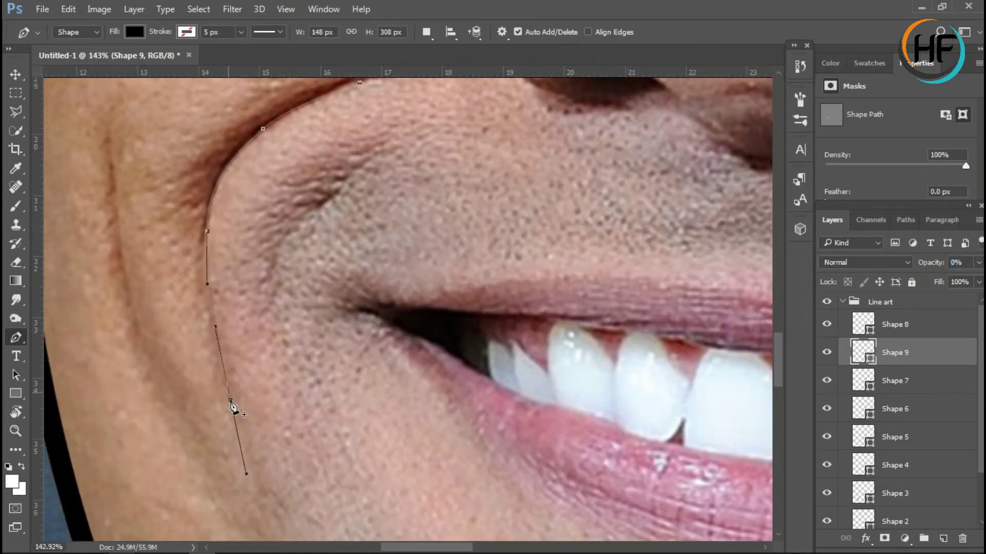
# Add a smooth upper point on the fold and set the line's opacity to 17%.
pyautogui.scroll(2, 242, 182)
pyautogui.moveTo(252, 173); pyautogui.dragTo(215, 194)
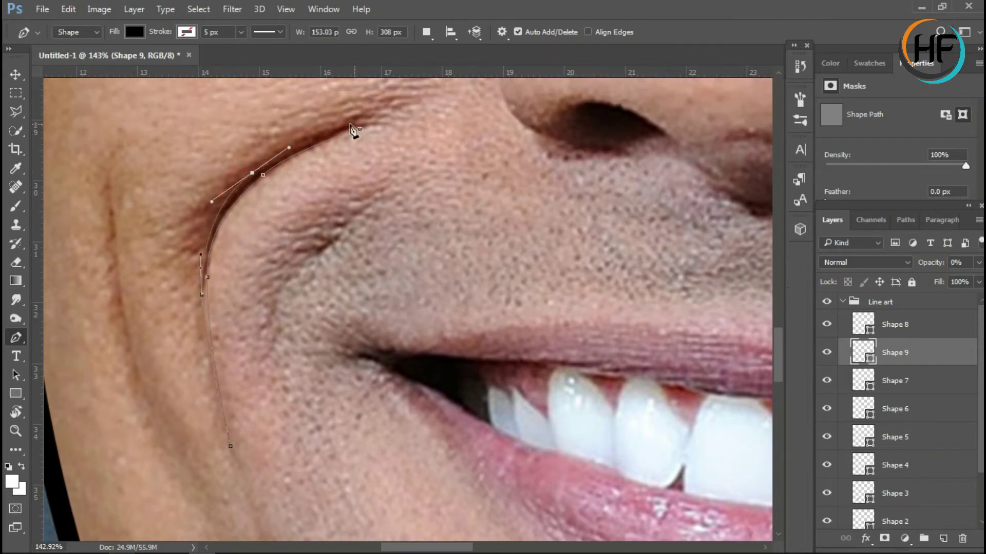
pyautogui.scroll(3, 346, 138)
pyautogui.moveTo(394, 139); pyautogui.dragTo(426, 129)
pyautogui.press('1')
pyautogui.press('7')
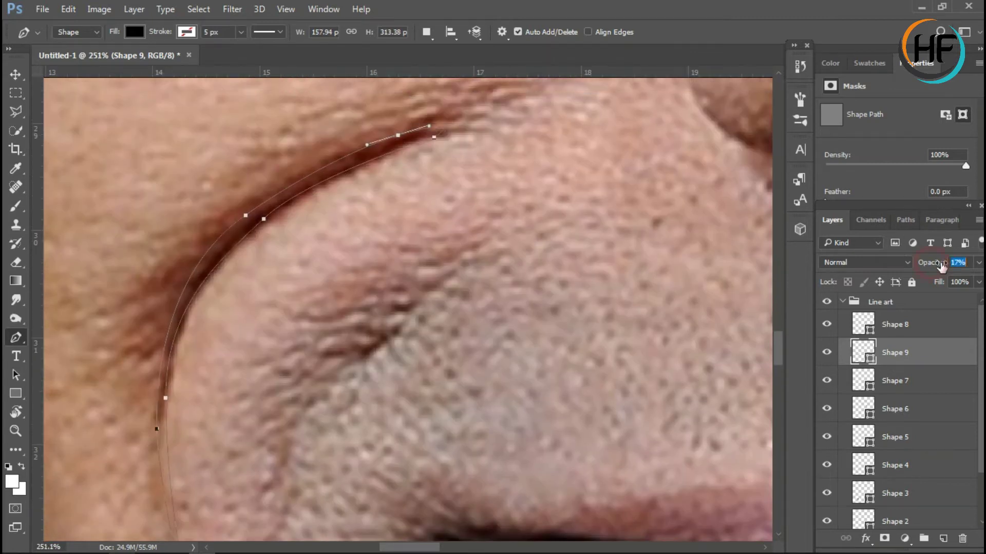
pyautogui.moveTo(263, 218)
pyautogui.mouseDown()
pyautogui.moveTo(303, 187)
pyautogui.moveTo(260, 219)
pyautogui.mouseUp()
# Adjust the lower point's handles and fine-tune the fold line's curve.
pyautogui.keyDown('ctrl'); pyautogui.click(166, 398); pyautogui.keyUp('ctrl')
pyautogui.moveTo(167, 403); pyautogui.dragTo(169, 472)
pyautogui.scroll(-3, 170, 359)
pyautogui.moveTo(167, 363); pyautogui.dragTo(152, 329)
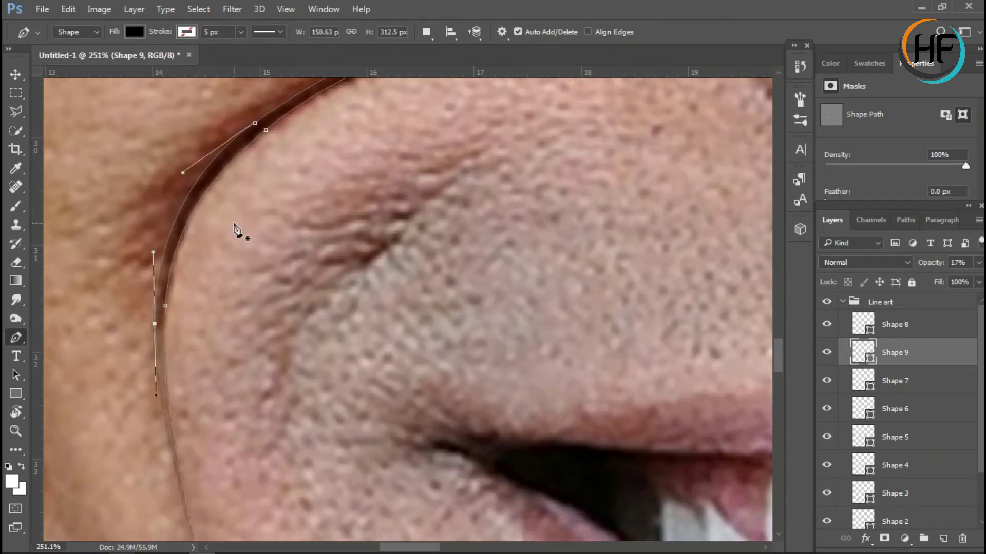
pyautogui.scroll(3, 235, 230)
pyautogui.moveTo(265, 233); pyautogui.dragTo(319, 176)
# Hide the photo layer to inspect the black line art.
pyautogui.scroll(-5, 297, 286)
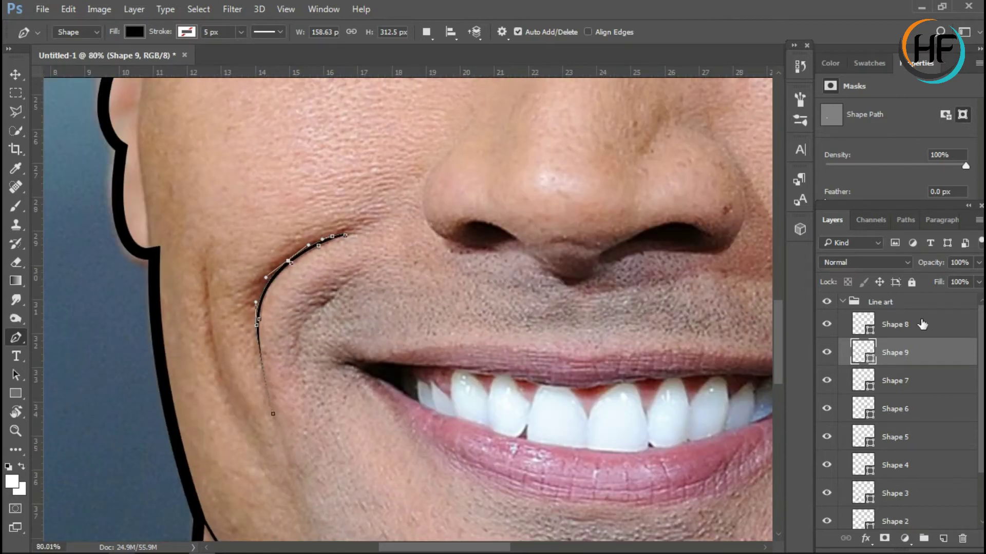
pyautogui.scroll(-2, 668, 282)
pyautogui.scroll(-2, 667, 282)
pyautogui.scroll(-2, 671, 281)
pyautogui.scroll(-3, 872, 436)
pyautogui.click(826, 516)
pyautogui.scroll(3, 873, 411)
pyautogui.click(895, 324)
# Show the photo again and place curved points down the right smile fold for Shape 10.
pyautogui.scroll(2, 533, 279)
pyautogui.scroll(-3, 873, 436)
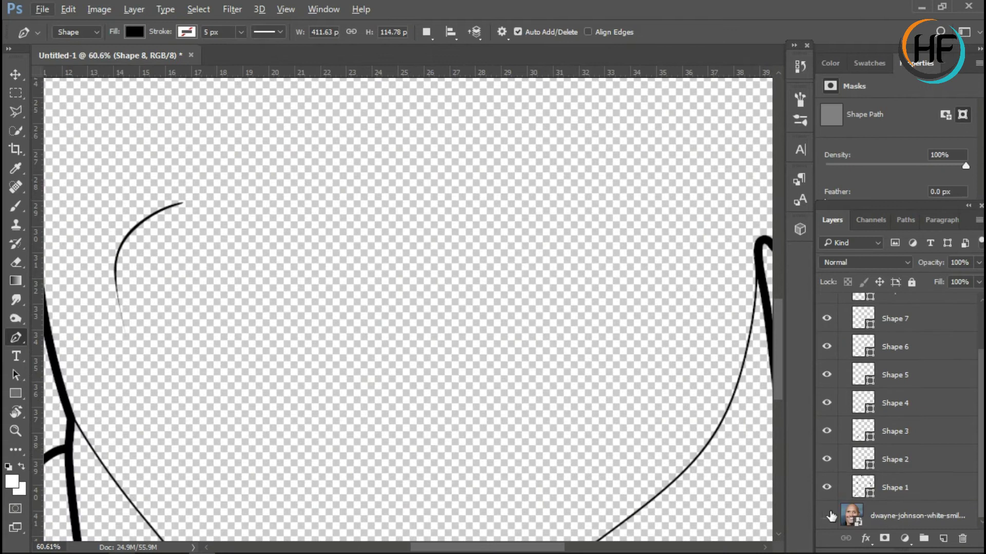
pyautogui.click(826, 516)
pyautogui.scroll(5, 638, 308)
pyautogui.click(513, 257)
pyautogui.click(651, 378)
pyautogui.scroll(-1, 616, 359)
pyautogui.click(620, 400)
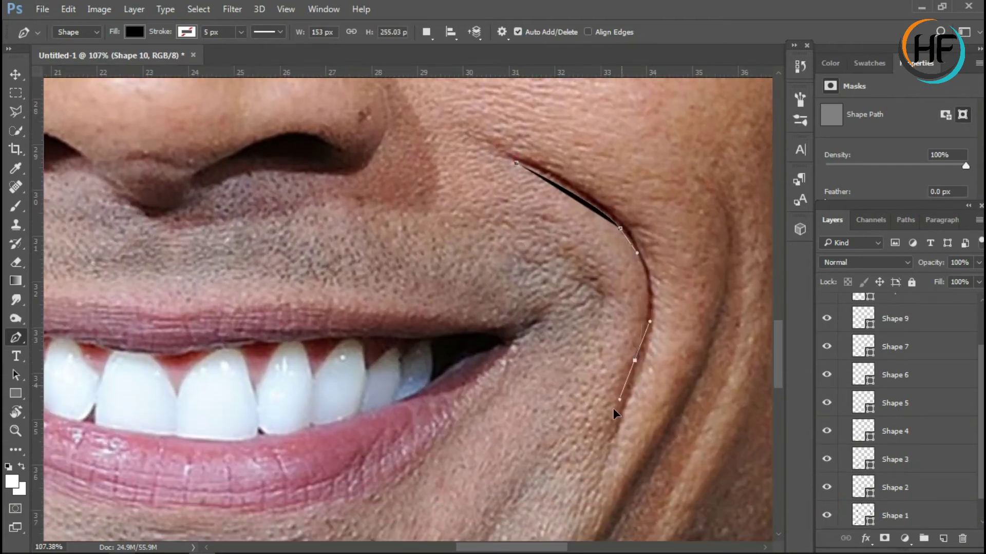
pyautogui.moveTo(613, 408); pyautogui.dragTo(622, 423)
# Add points back up the fold, closing Shape 10 into a thin crescent.
pyautogui.click(654, 325)
pyautogui.click(636, 234)
pyautogui.click(565, 177)
pyautogui.click(516, 164)
pyautogui.moveTo(930, 262); pyautogui.dragTo(577, 251)
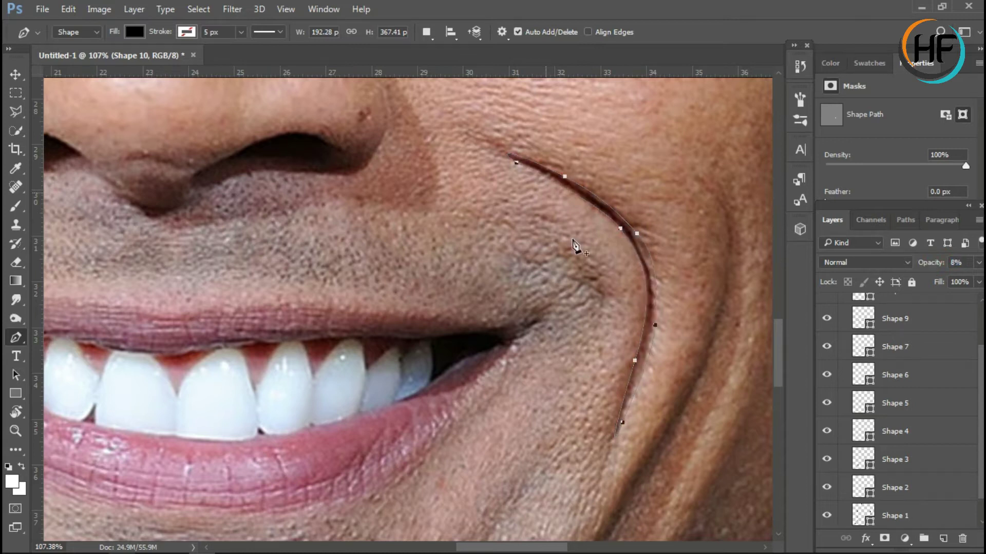
pyautogui.scroll(3, 568, 253)
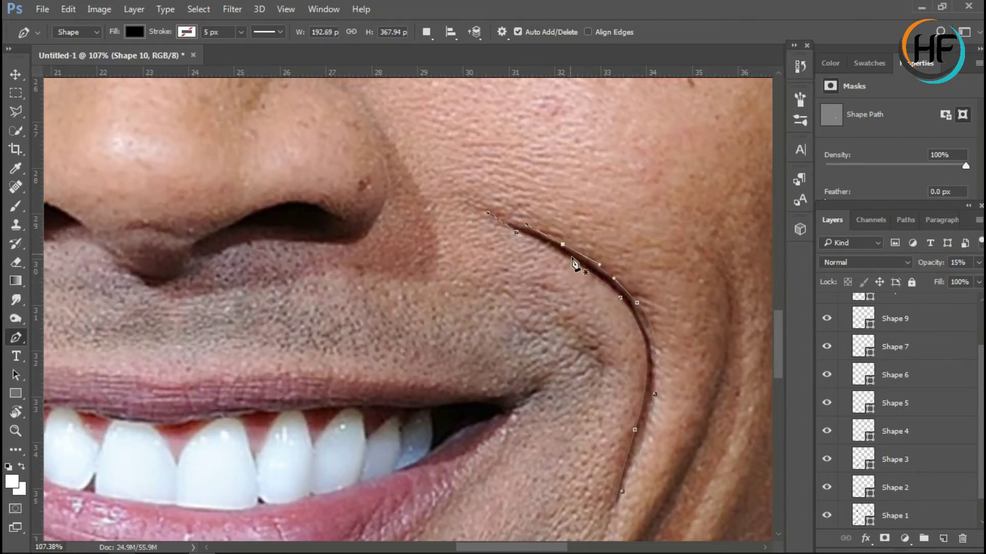
pyautogui.scroll(2, 637, 313)
# Select Shape 10's upper end and bend anchors to adjust the fold line.
pyautogui.click(640, 318)
pyautogui.click(463, 216)
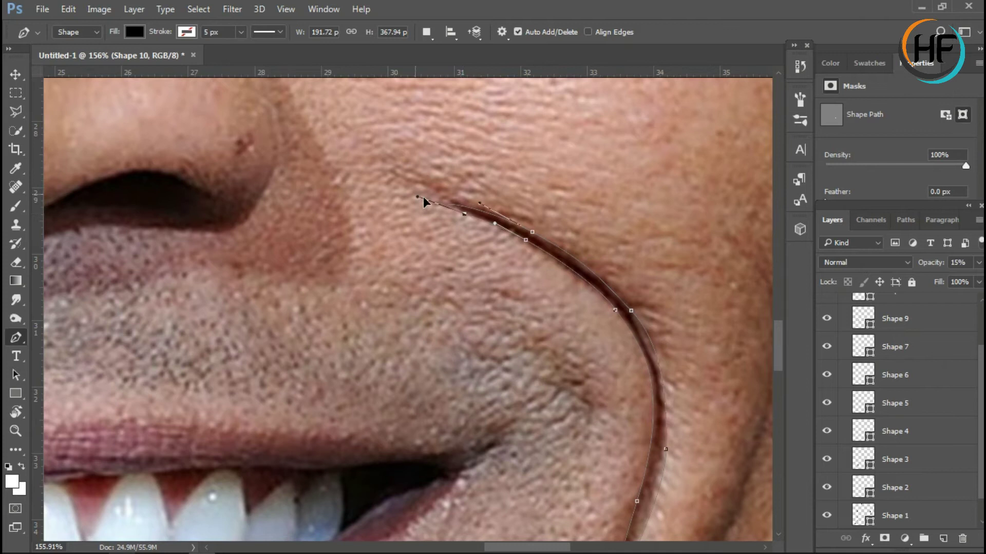
pyautogui.scroll(-2, 645, 306)
pyautogui.click(666, 404)
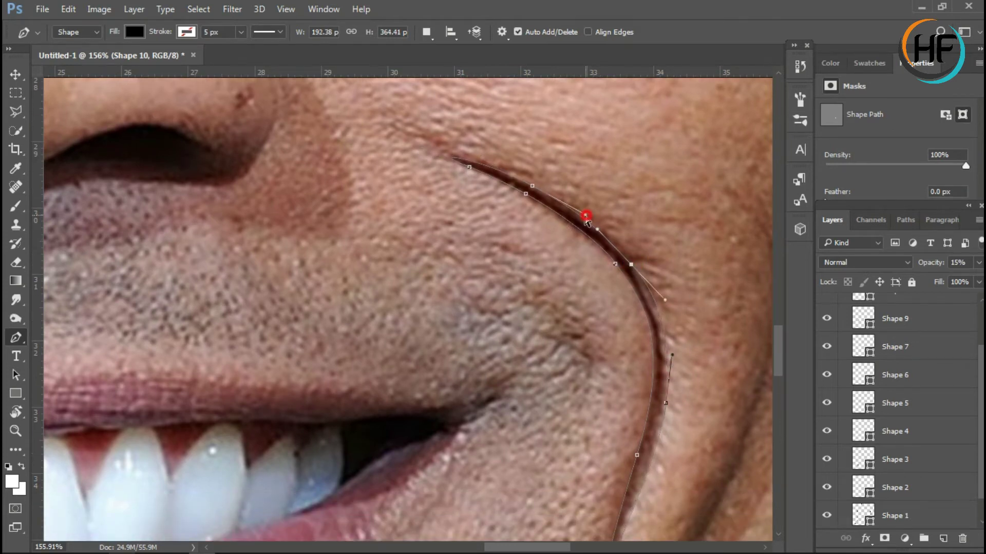
pyautogui.scroll(-2, 677, 354)
pyautogui.scroll(-2, 677, 355)
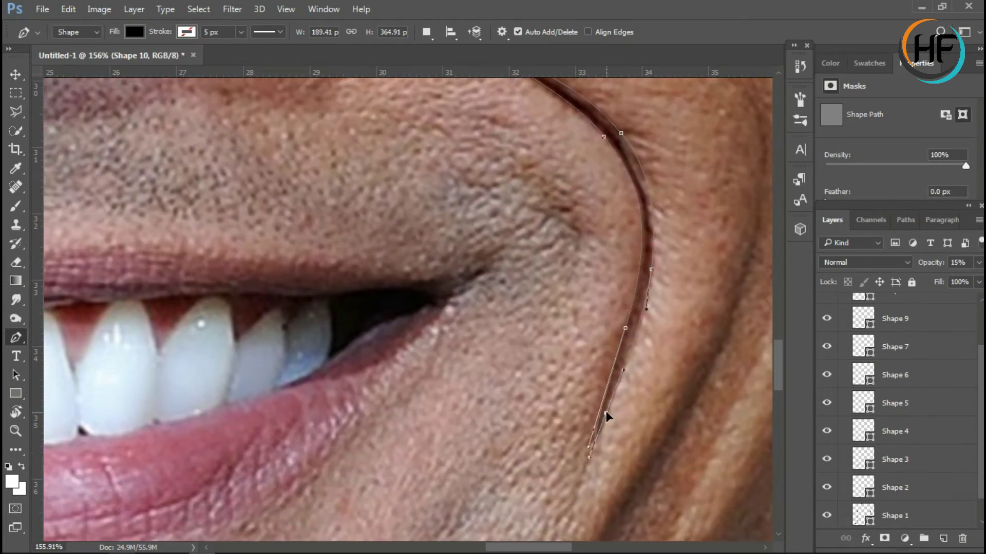
pyautogui.scroll(-2, 621, 365)
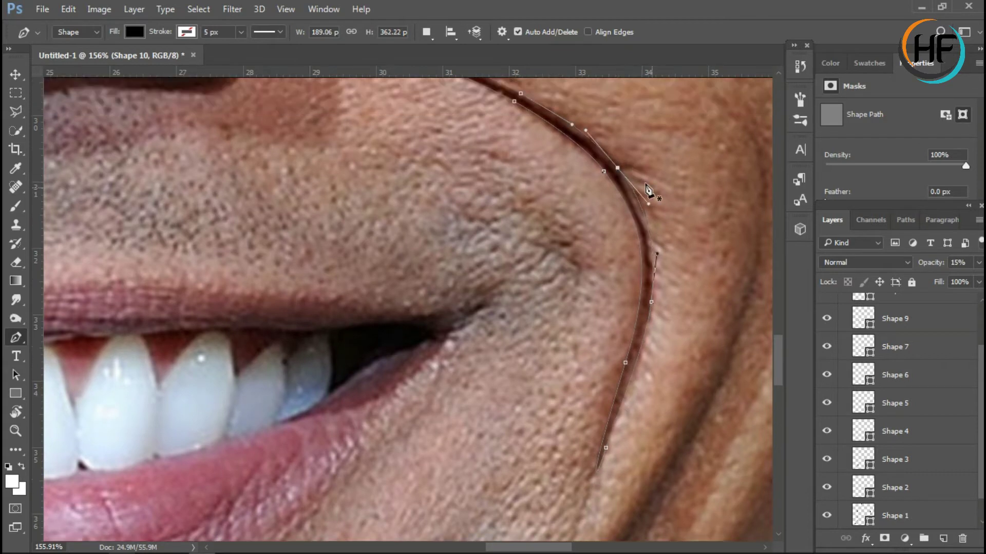
pyautogui.scroll(-3, 675, 347)
pyautogui.scroll(3, 675, 347)
pyautogui.scroll(-1, 545, 315)
# Begin Shape 11 on the outer right cheek with an upward-curving point.
pyautogui.click(468, 373)
pyautogui.moveTo(528, 262); pyautogui.dragTo(549, 240)
pyautogui.scroll(2, 591, 264)
pyautogui.press('Escape')
pyautogui.scroll(1, 606, 282)
pyautogui.click(583, 359)
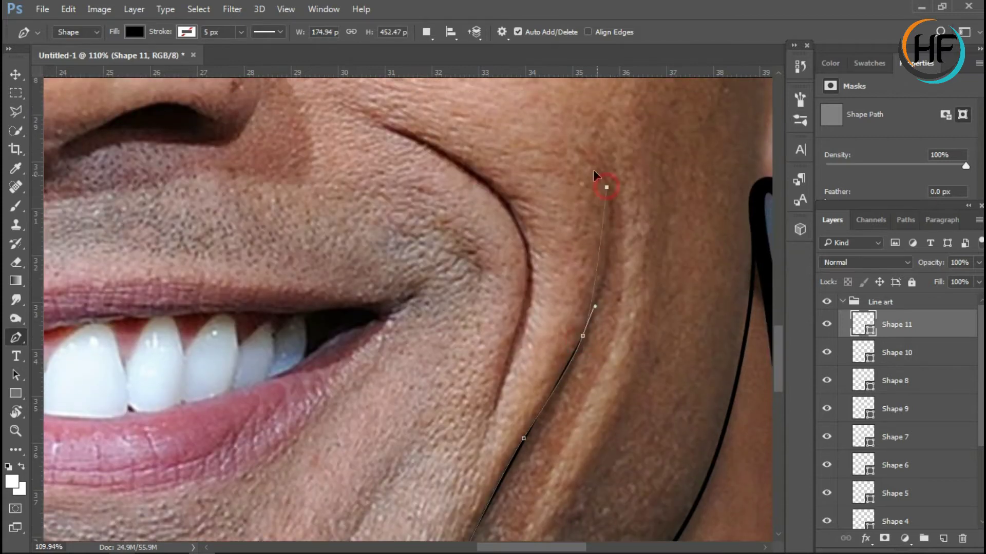
# Finish Shape 11's top and lower points and fade it to 8% opacity.
pyautogui.click(584, 154)
pyautogui.press('0')
pyautogui.press('8')
pyautogui.scroll(1, 668, 212)
pyautogui.scroll(1, 667, 212)
pyautogui.moveTo(596, 198)
pyautogui.mouseDown()
pyautogui.moveTo(612, 231)
pyautogui.moveTo(611, 271)
pyautogui.mouseUp()
pyautogui.moveTo(587, 337); pyautogui.dragTo(571, 386)
pyautogui.moveTo(611, 271); pyautogui.dragTo(608, 255)
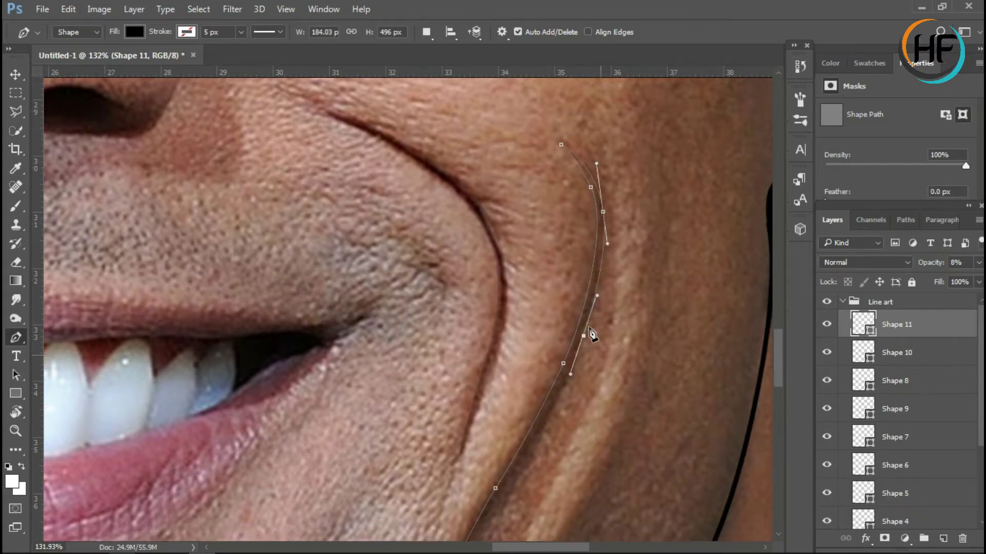
pyautogui.scroll(-3, 590, 334)
pyautogui.moveTo(509, 386); pyautogui.dragTo(506, 387)
# Draw Shape 12 along the left cheek crease at 14% opacity, then fit the face on screen.
pyautogui.scroll(-1, 451, 456)
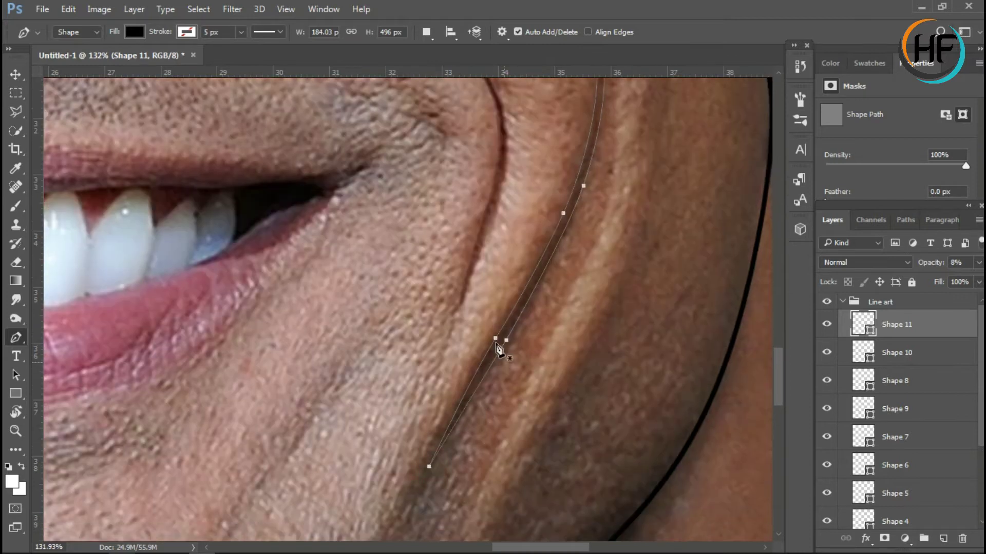
pyautogui.scroll(-5, 524, 326)
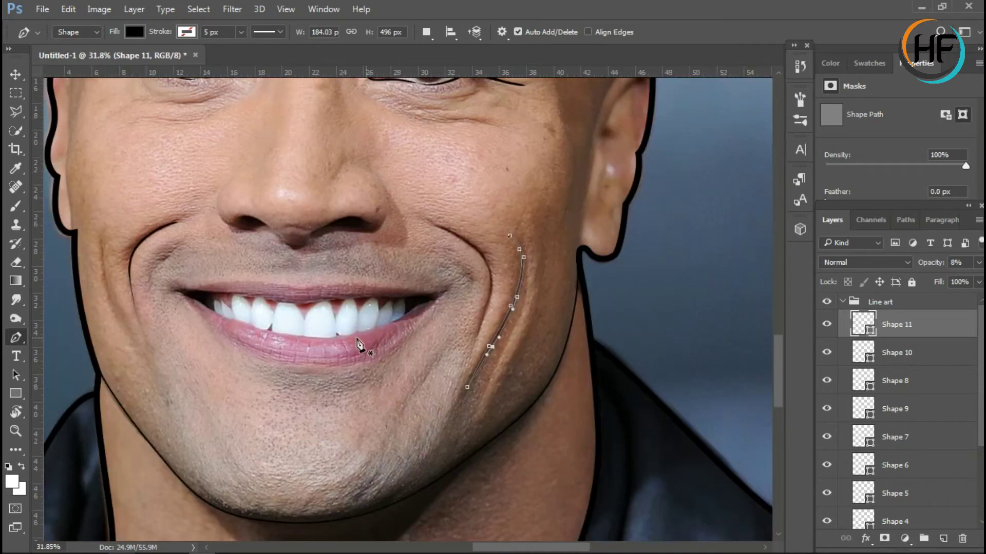
pyautogui.scroll(5, 237, 326)
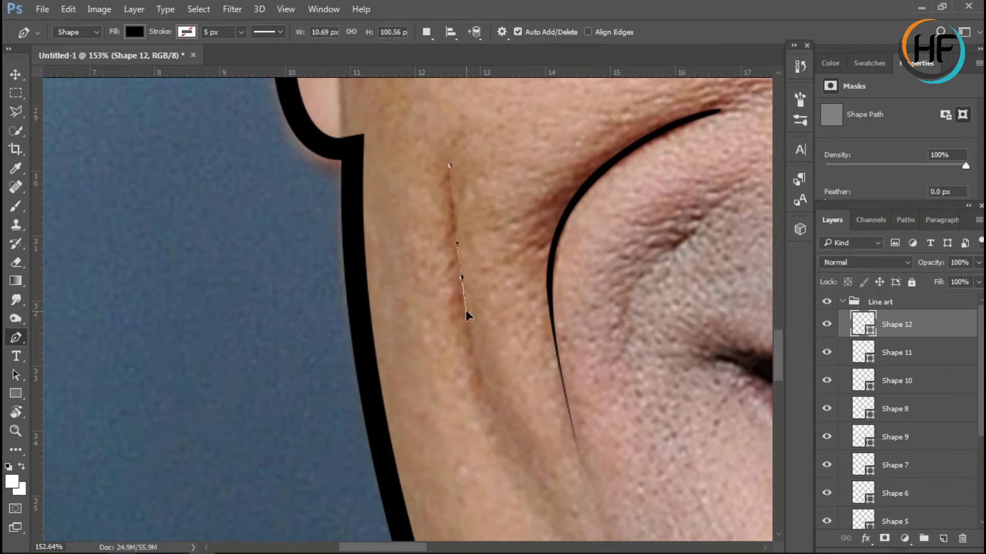
pyautogui.moveTo(466, 311); pyautogui.dragTo(459, 300)
pyautogui.press('0')
pyautogui.press('0')
pyautogui.scroll(2, 461, 248)
pyautogui.press('1')
pyautogui.press('4')
pyautogui.click(455, 378)
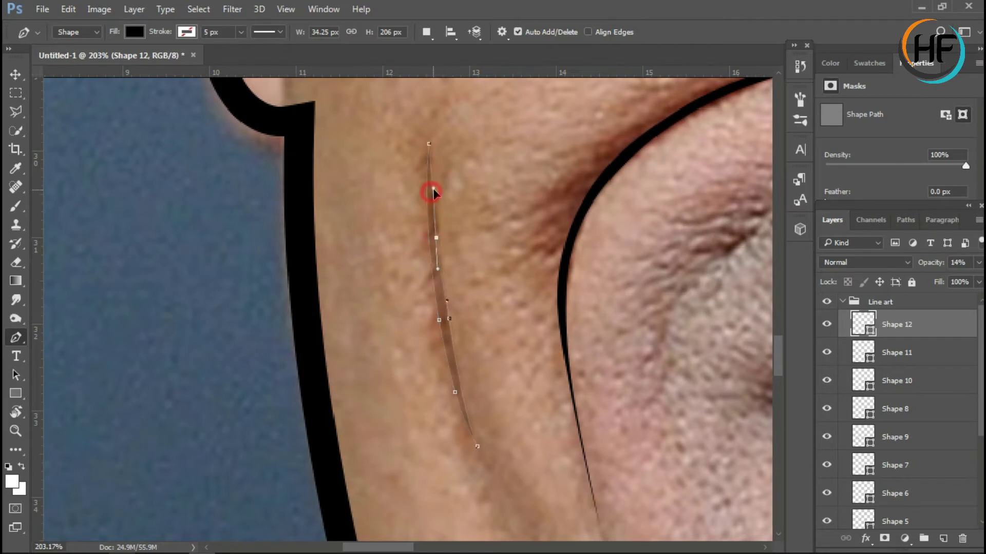
pyautogui.hotkey('ctrl', '0')
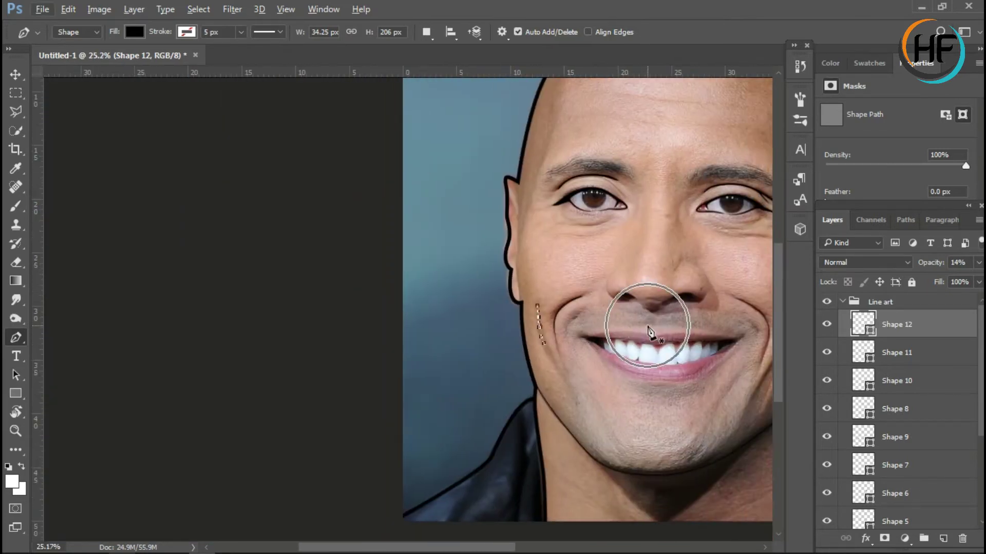
pyautogui.hotkey('alt', '[')
pyautogui.hotkey('alt', '[')
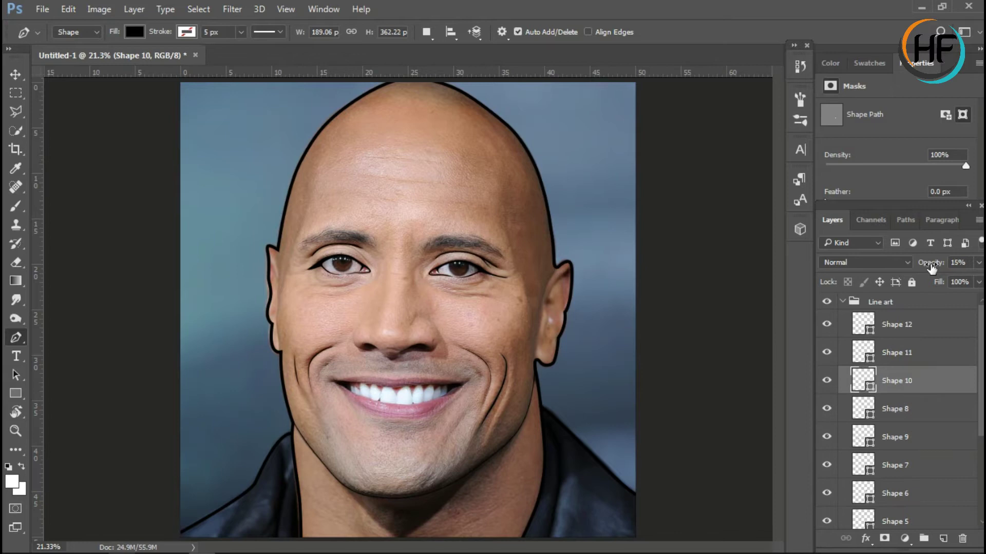
# Hide and re-show the photo to check the traced lines.
pyautogui.click(922, 403)
pyautogui.scroll(-3, 919, 421)
pyautogui.click(827, 514)
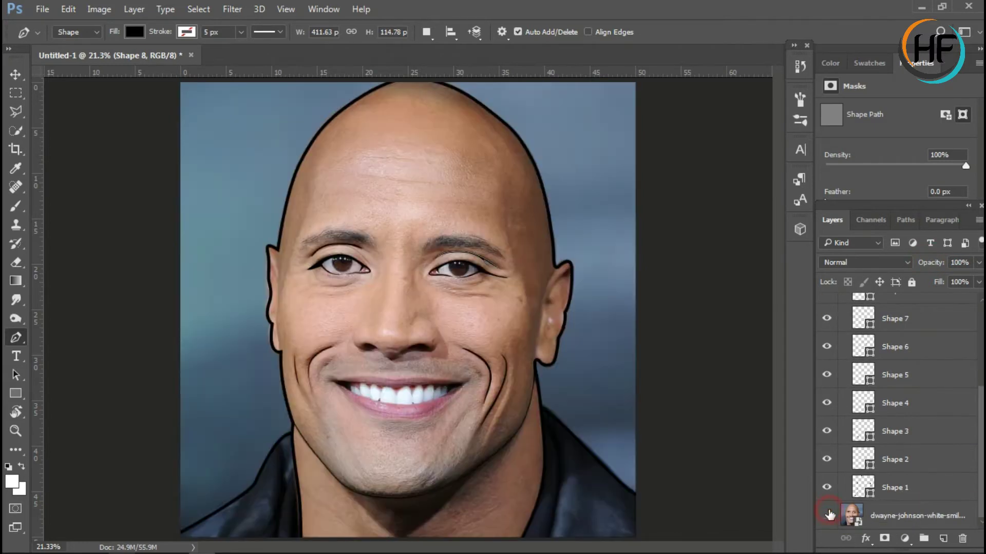
pyautogui.scroll(5, 332, 410)
pyautogui.scroll(3, 297, 253)
pyautogui.scroll(2, 285, 190)
# Return to the Pen tool and select the left cheek smile-line shape to check it.
pyautogui.press('m')
pyautogui.press('p')
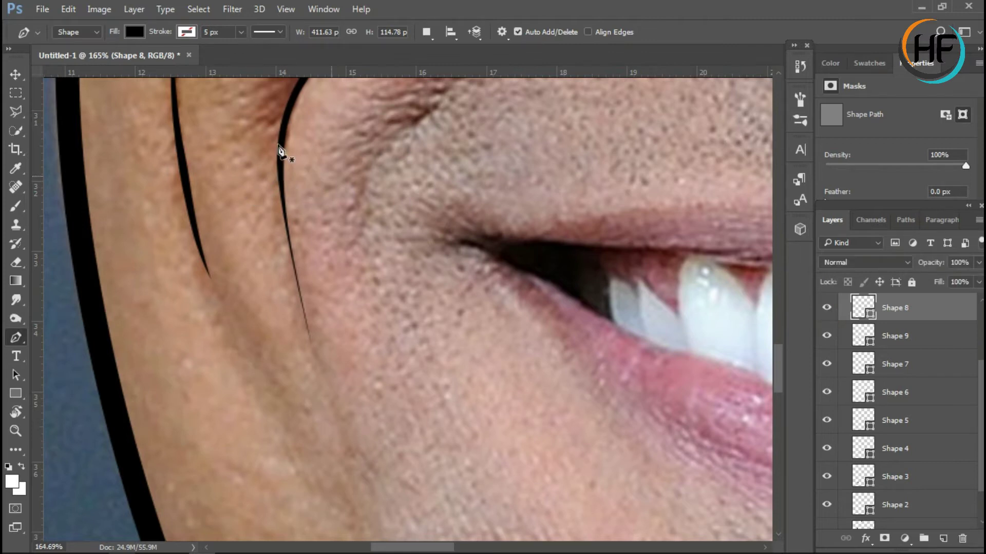
pyautogui.click(819, 337)
pyautogui.scroll(2, 285, 300)
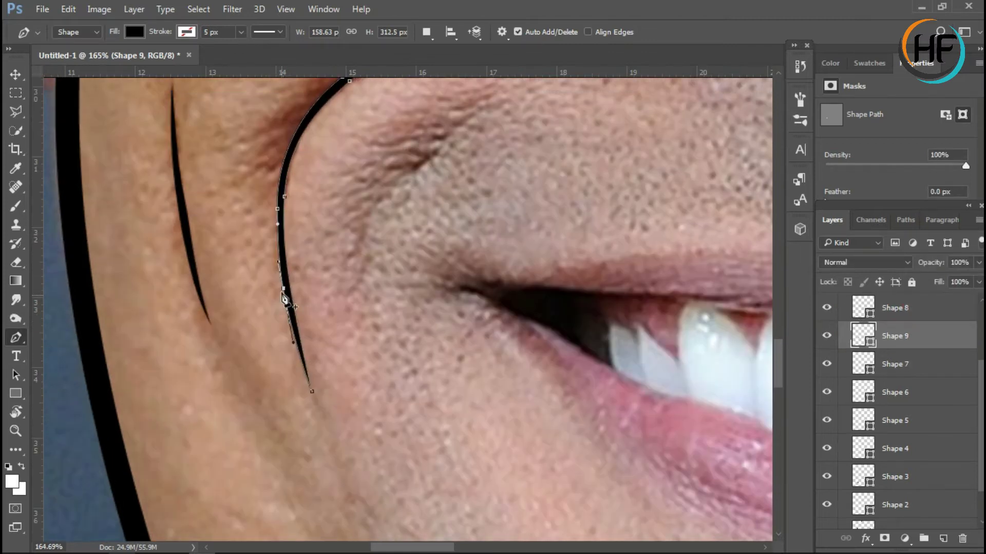
pyautogui.scroll(-5, 386, 249)
pyautogui.scroll(6, 311, 299)
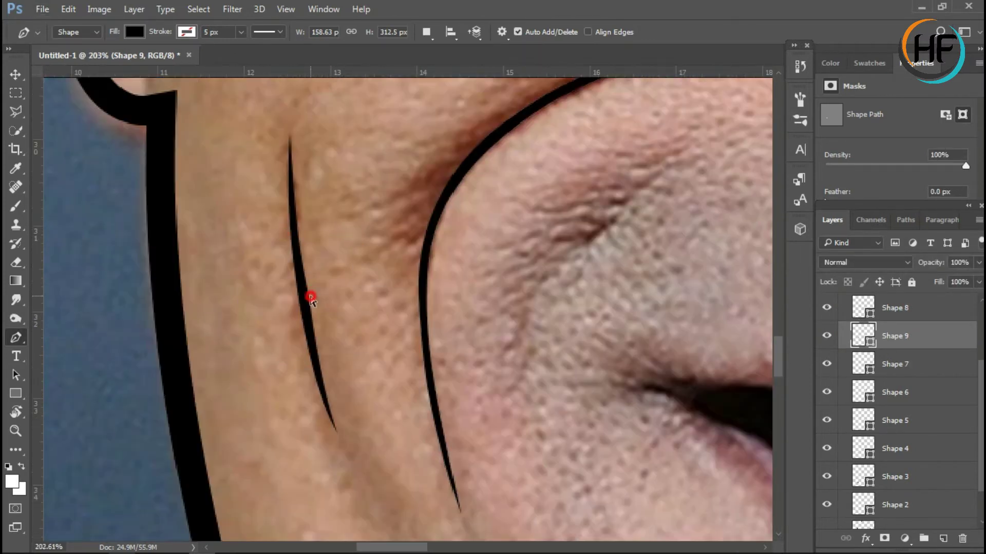
pyautogui.scroll(3, 896, 349)
pyautogui.click(899, 324)
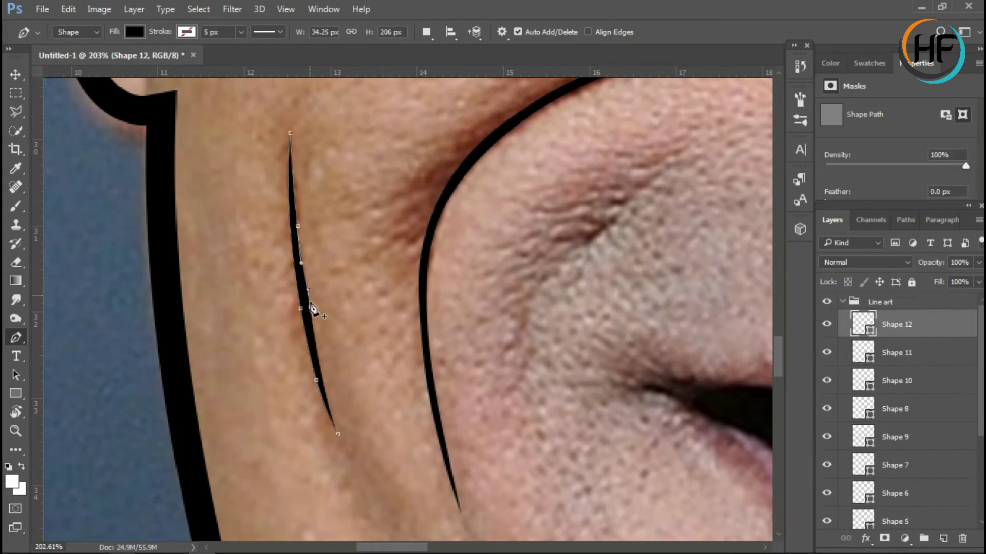
# Select the Line art group and zoom in toward the nose.
pyautogui.click(880, 302)
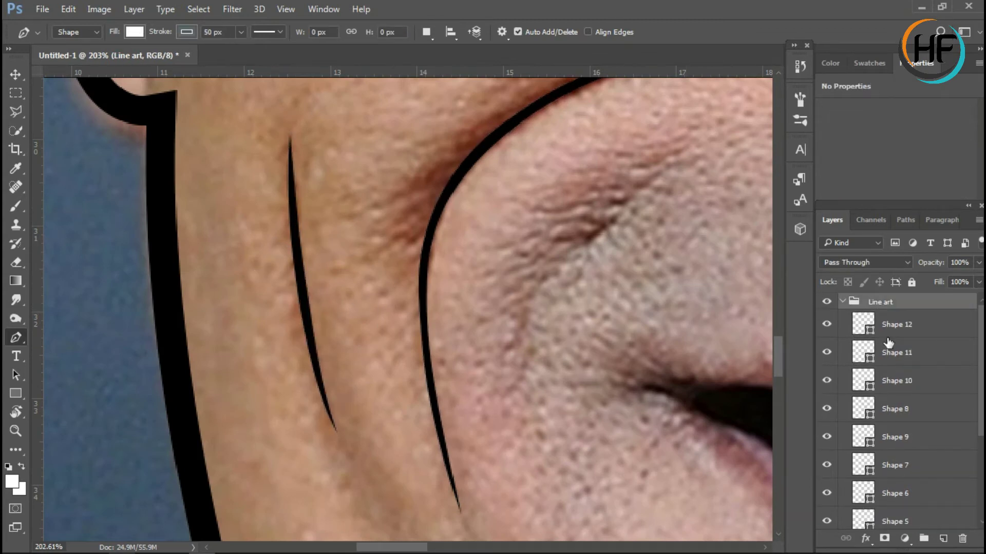
pyautogui.scroll(-4, 583, 337)
pyautogui.scroll(2, 434, 324)
pyautogui.scroll(-5, 386, 303)
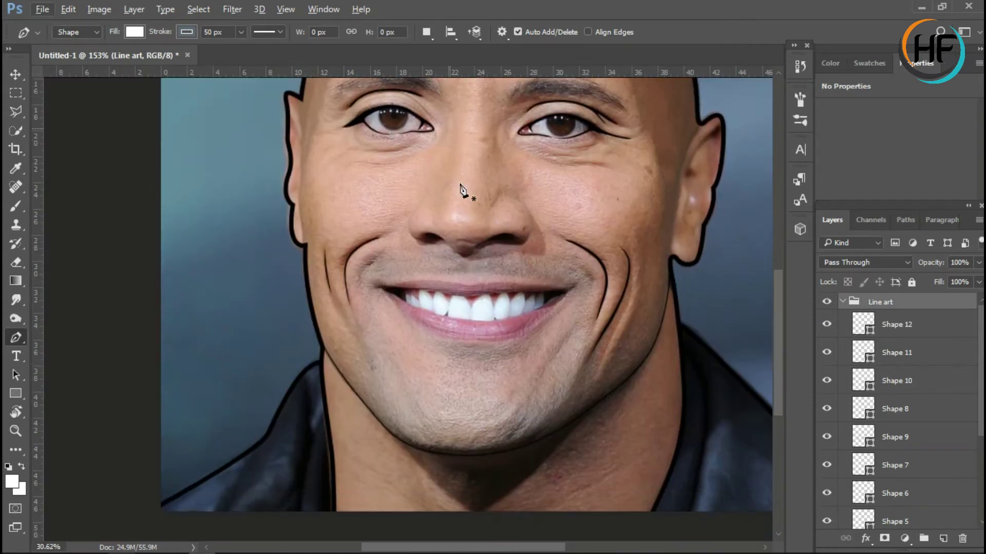
pyautogui.scroll(2, 517, 216)
pyautogui.scroll(3, 524, 308)
# Start Shape 13 at the right nostril with a black fill, curving around its top and end.
pyautogui.scroll(2, 501, 307)
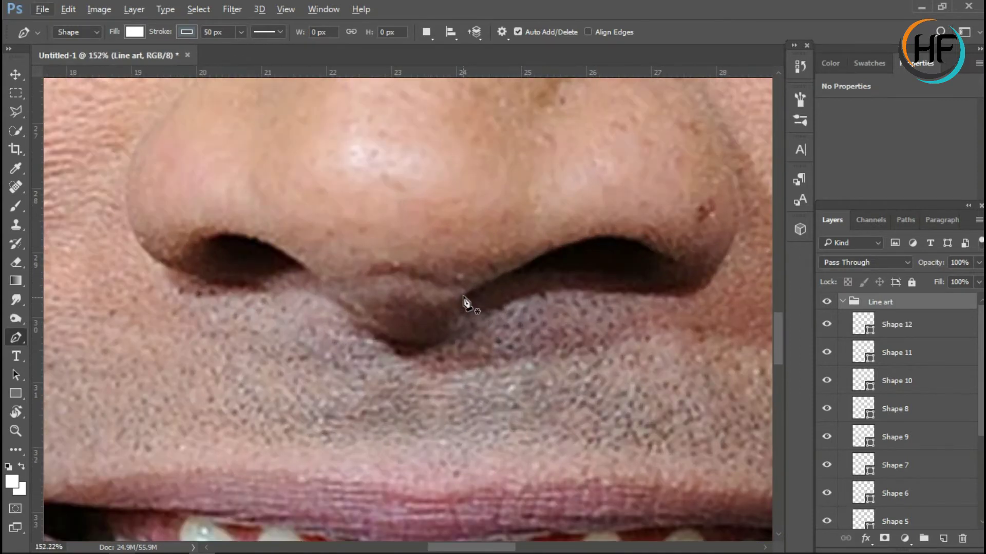
pyautogui.click(464, 295)
pyautogui.moveTo(560, 243); pyautogui.dragTo(588, 233)
pyautogui.click(135, 32)
pyautogui.click(125, 59)
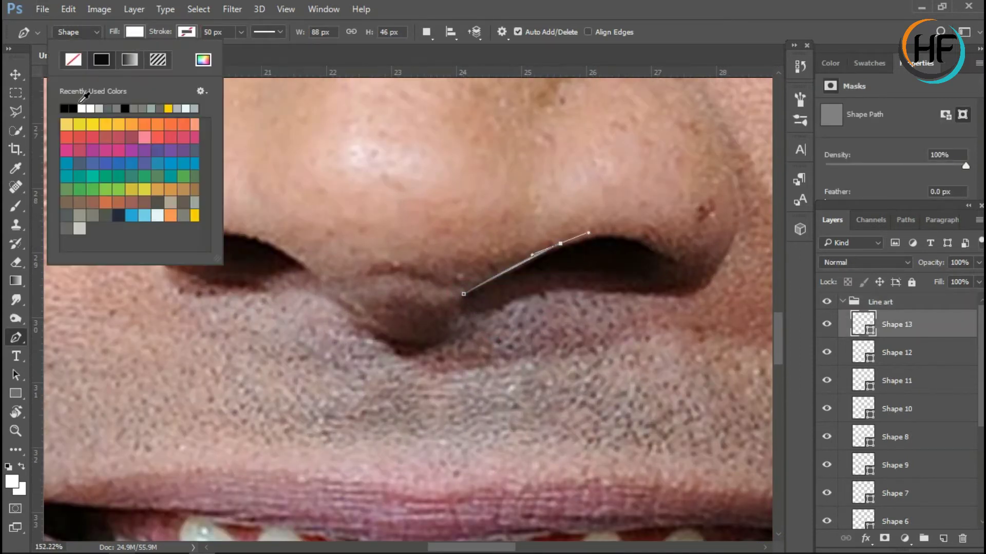
pyautogui.moveTo(667, 256); pyautogui.dragTo(697, 288)
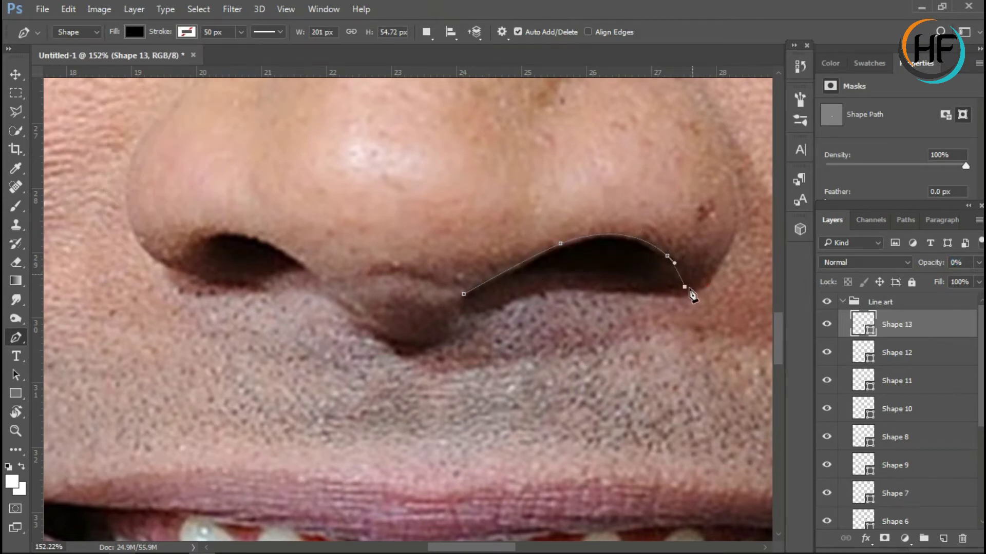
# Extend the path up the nose's right side and close it at the start point.
pyautogui.scroll(3, 753, 253)
pyautogui.moveTo(601, 176); pyautogui.dragTo(677, 394)
pyautogui.scroll(1, 620, 253)
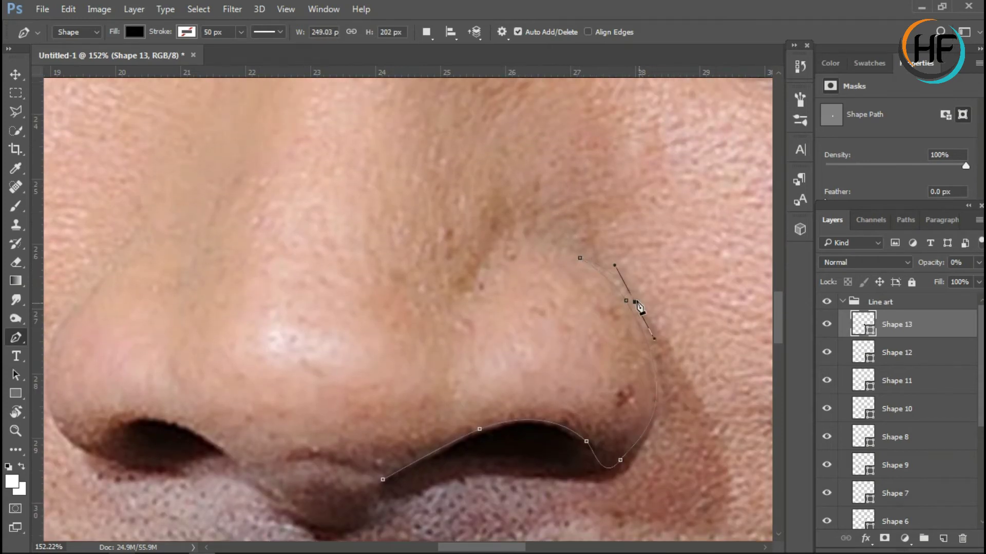
pyautogui.click(383, 480)
pyautogui.scroll(-2, 387, 487)
pyautogui.scroll(2, 629, 395)
# Refine Shape 13's anchors and curves along the nostril and nose side.
pyautogui.keyDown('ctrl'); pyautogui.click(621, 205); pyautogui.keyUp('ctrl')
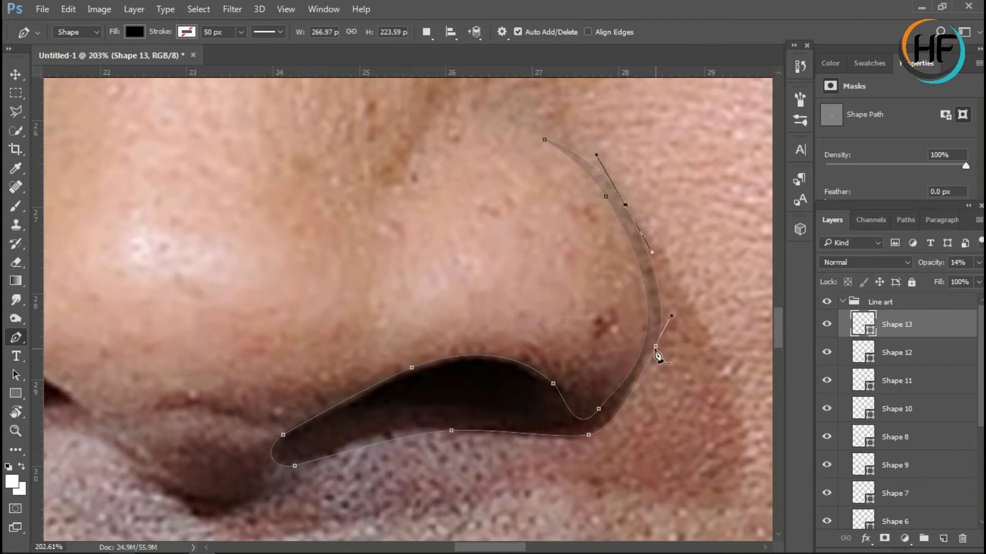
pyautogui.moveTo(659, 353); pyautogui.dragTo(655, 347)
pyautogui.moveTo(652, 252); pyautogui.dragTo(658, 260)
pyautogui.scroll(-2, 690, 352)
pyautogui.click(349, 397)
pyautogui.keyDown('ctrl'); pyautogui.click(283, 389); pyautogui.keyUp('ctrl')
pyautogui.keyDown('ctrl'); pyautogui.click(645, 365); pyautogui.keyUp('ctrl')
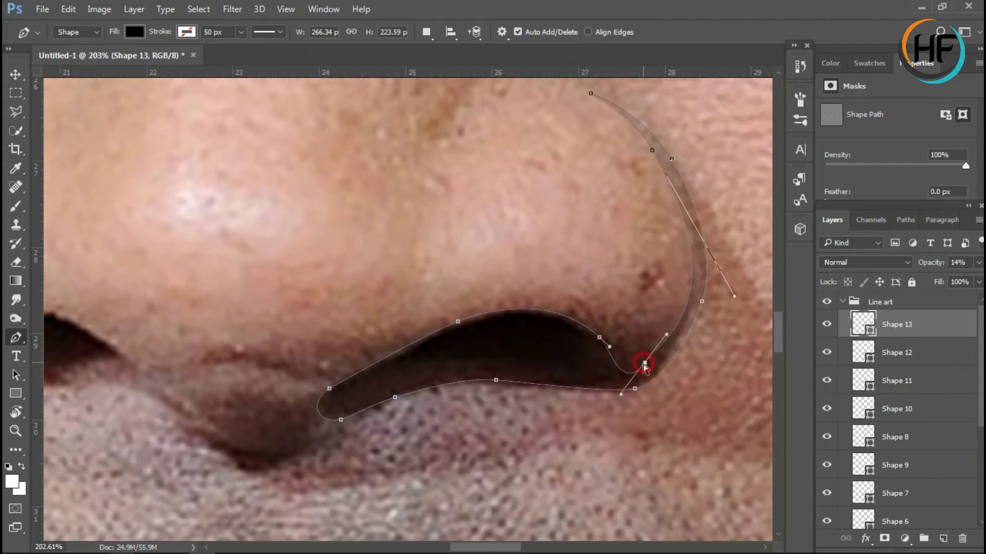
pyautogui.keyDown('ctrl'); pyautogui.click(688, 301); pyautogui.keyUp('ctrl')
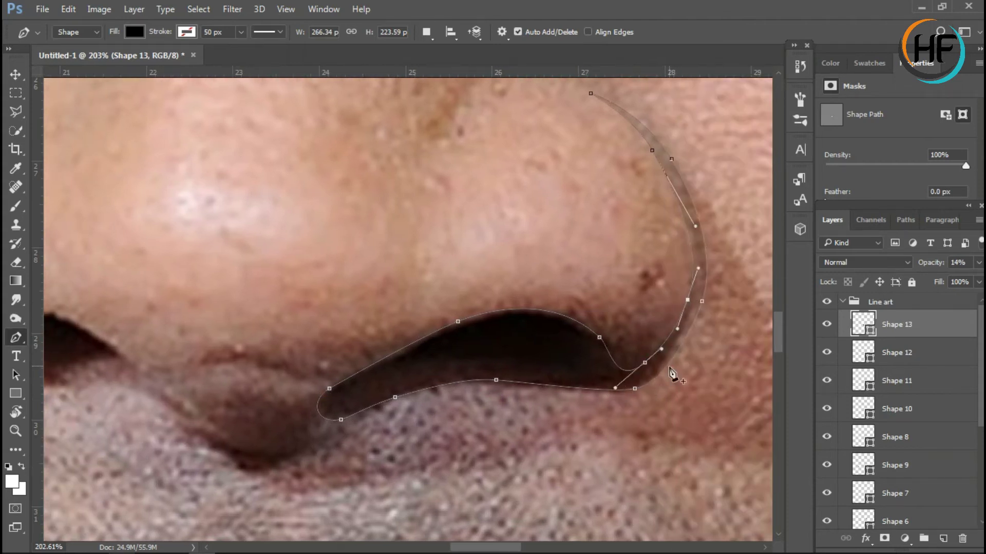
pyautogui.scroll(-3, 673, 374)
pyautogui.scroll(2, 354, 291)
# Begin Shape 14 down the left side of the nose around the left nostril wing.
pyautogui.click(348, 304)
pyautogui.moveTo(286, 394); pyautogui.dragTo(288, 431)
pyautogui.moveTo(338, 479); pyautogui.dragTo(386, 495)
# Begin Shape 14 at 0% opacity with anchors along the nostril base and under the nose tip.
pyautogui.press('0')
pyautogui.press('0')
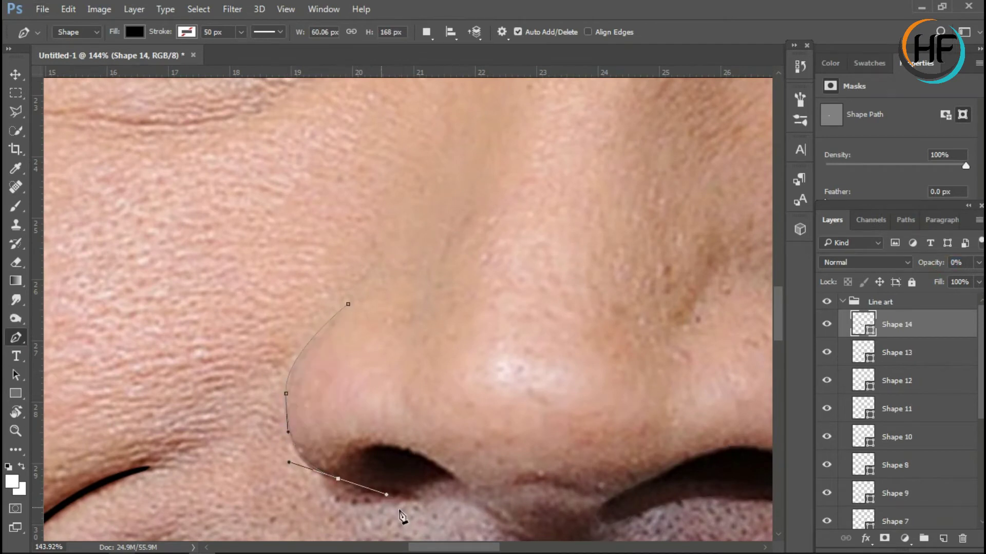
pyautogui.scroll(-2, 402, 516)
pyautogui.click(485, 454)
pyautogui.click(513, 483)
pyautogui.moveTo(603, 480); pyautogui.dragTo(653, 436)
# At 5% opacity, outline around the left nostril and up the side of the nose.
pyautogui.press('5')
pyautogui.scroll(-2, 697, 411)
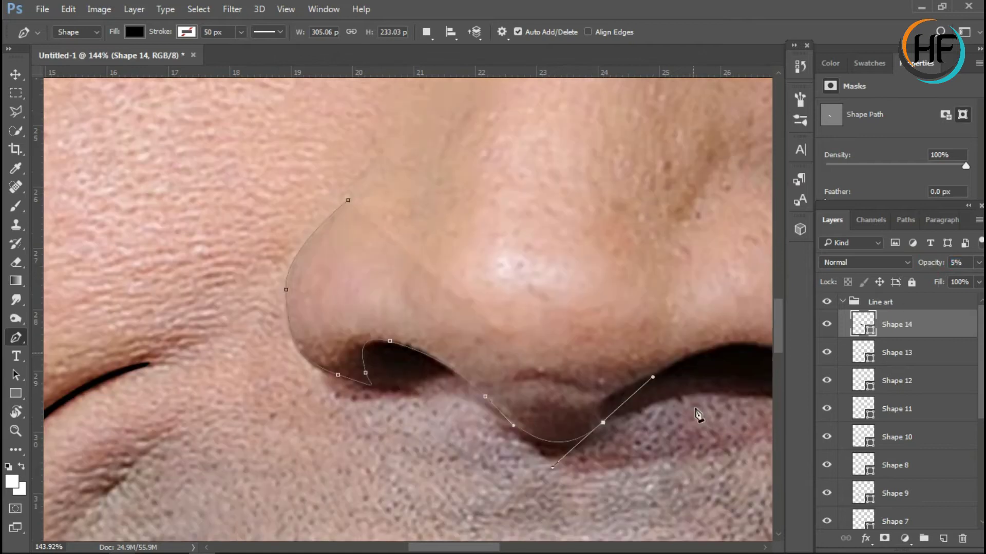
pyautogui.scroll(2, 600, 309)
pyautogui.moveTo(534, 335); pyautogui.dragTo(573, 336)
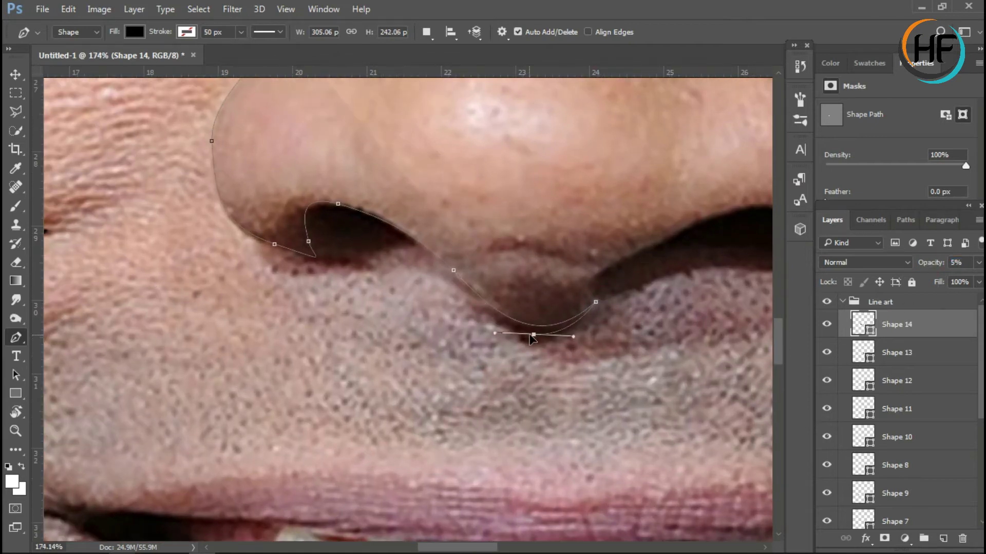
pyautogui.click(400, 250)
pyautogui.click(333, 270)
pyautogui.click(232, 230)
pyautogui.scroll(3, 226, 221)
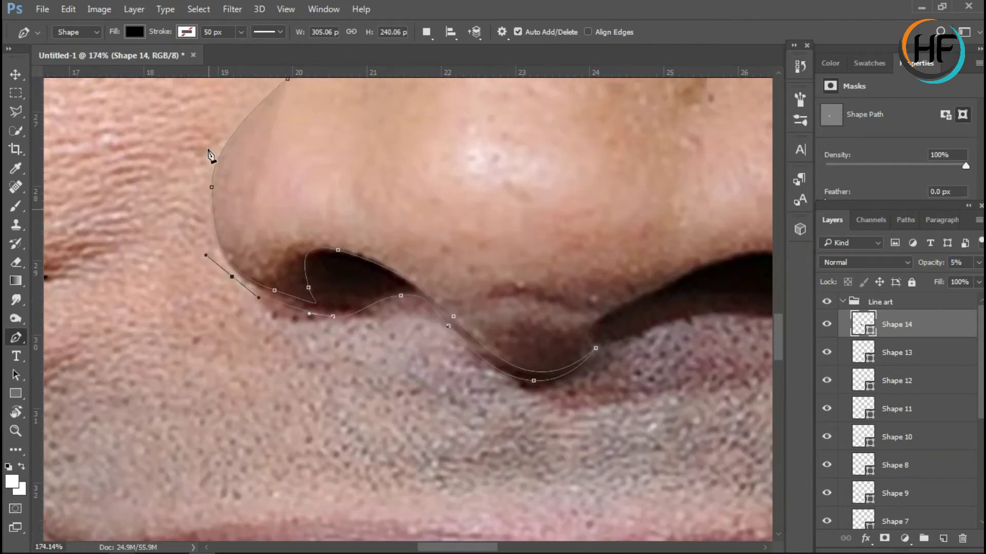
pyautogui.click(216, 149)
pyautogui.click(289, 102)
# Adjust the nose-side anchor and reshape the curve at the nostril bottom.
pyautogui.scroll(1, 289, 102)
pyautogui.moveTo(287, 218); pyautogui.dragTo(297, 228)
pyautogui.moveTo(426, 446); pyautogui.dragTo(419, 443)
pyautogui.click(357, 415)
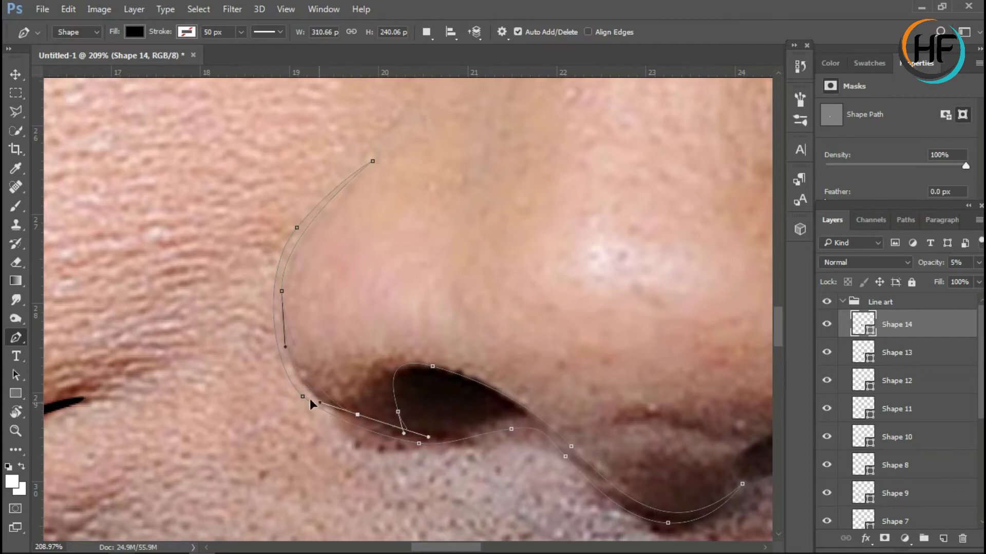
pyautogui.moveTo(319, 398); pyautogui.dragTo(386, 431)
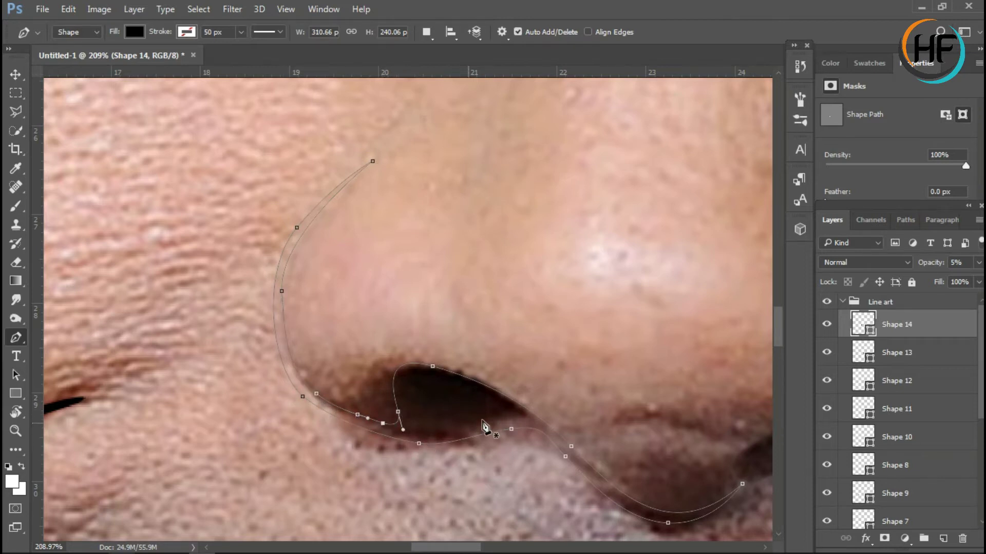
pyautogui.hscroll(2, 334, 333)
pyautogui.click(242, 292)
pyautogui.click(258, 397)
# Raise Shape 14's opacity and smooth its left-curve and bottom anchors.
pyautogui.press('4')
pyautogui.press('7')
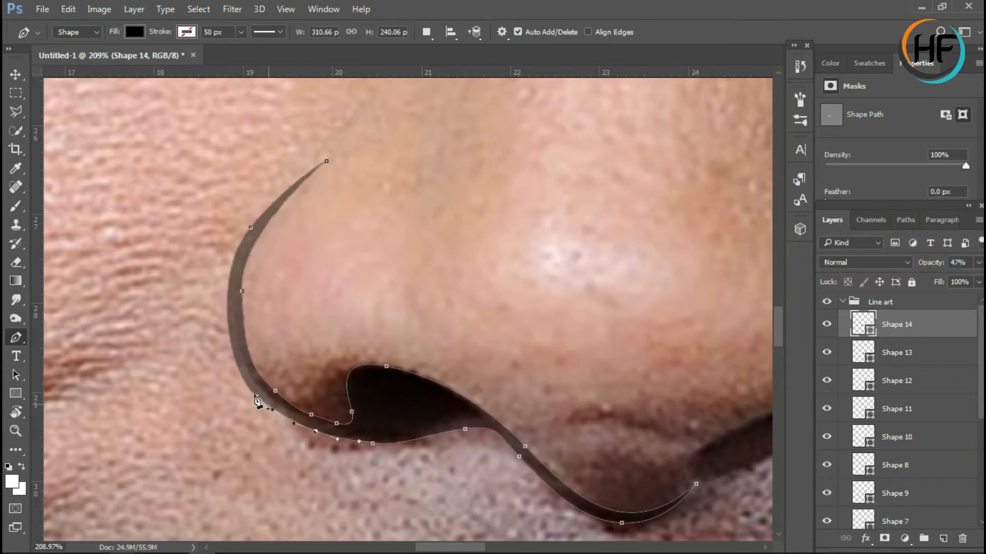
pyautogui.moveTo(250, 227); pyautogui.dragTo(255, 227)
pyautogui.scroll(-2, 551, 498)
pyautogui.hscroll(2, 565, 483)
pyautogui.click(575, 475)
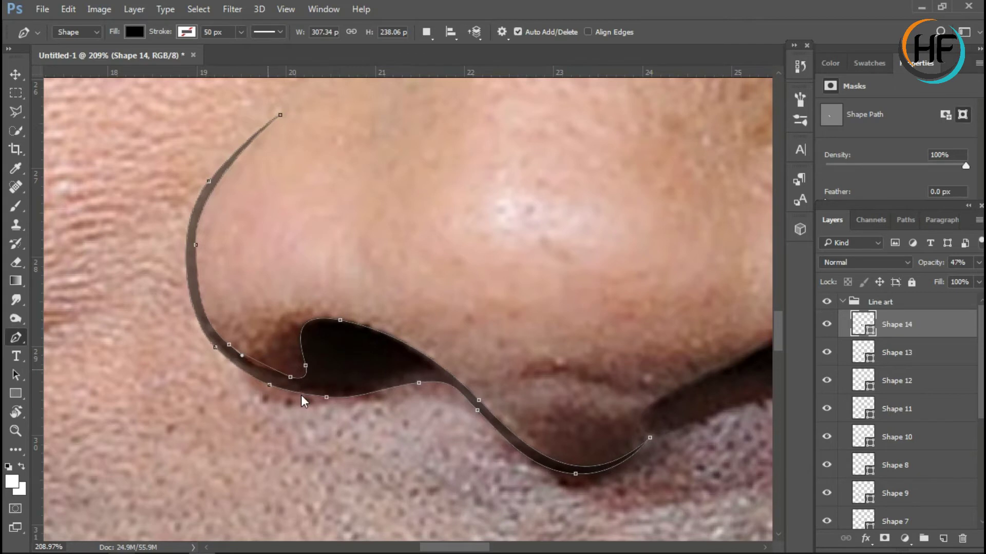
pyautogui.scroll(-5, 616, 457)
pyautogui.scroll(-5, 688, 467)
pyautogui.hscroll(2, 688, 467)
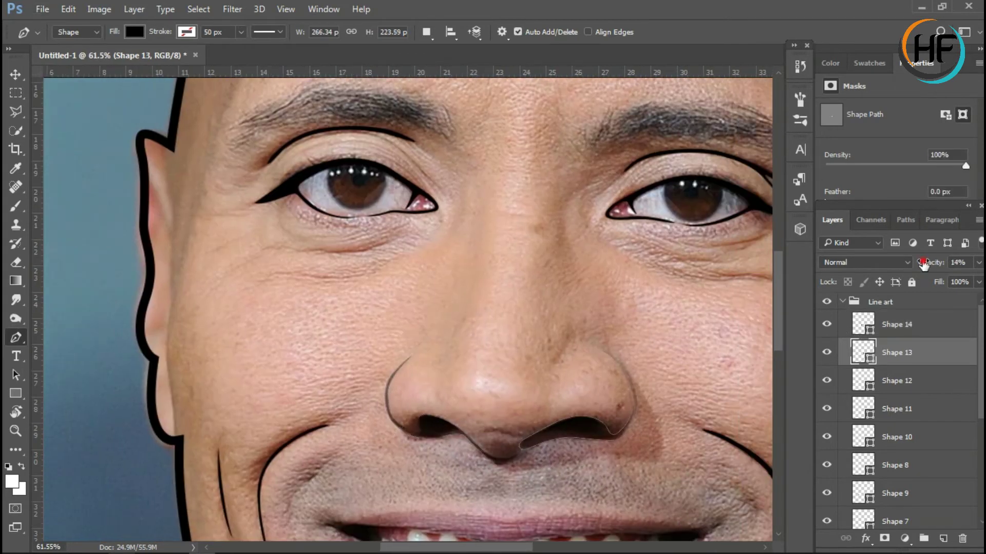
pyautogui.click(828, 349)
# Set both nose shapes, Shape 13 and Shape 14, to 100% opacity.
pyautogui.click(828, 352)
pyautogui.scroll(-3, 682, 402)
pyautogui.scroll(-3, 719, 435)
pyautogui.click(895, 324)
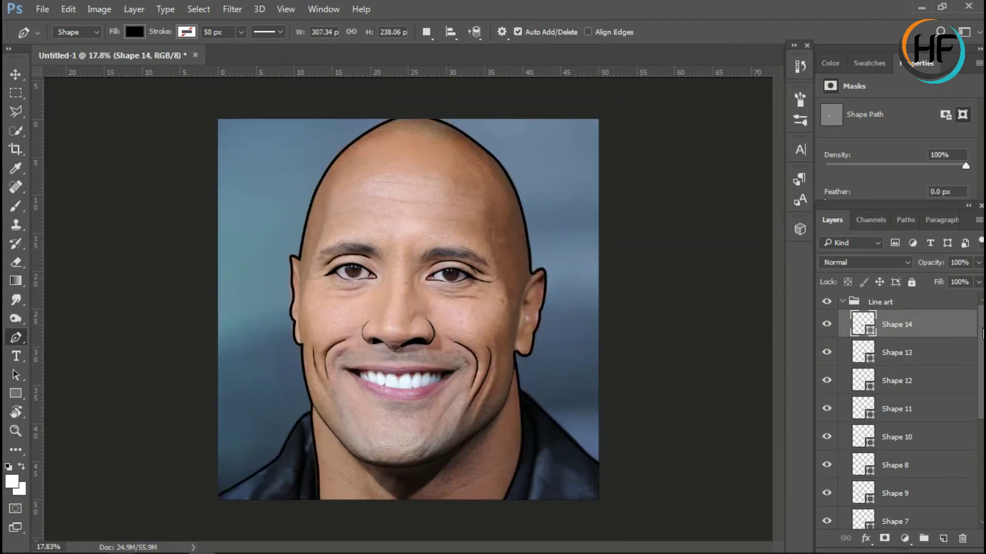
# Hide and re-show the photo layer to check the nose line art, then zoom to the right eyebrow.
pyautogui.scroll(-5, 898, 411)
pyautogui.click(827, 515)
pyautogui.click(827, 515)
pyautogui.scroll(3, 480, 370)
pyautogui.scroll(2, 589, 308)
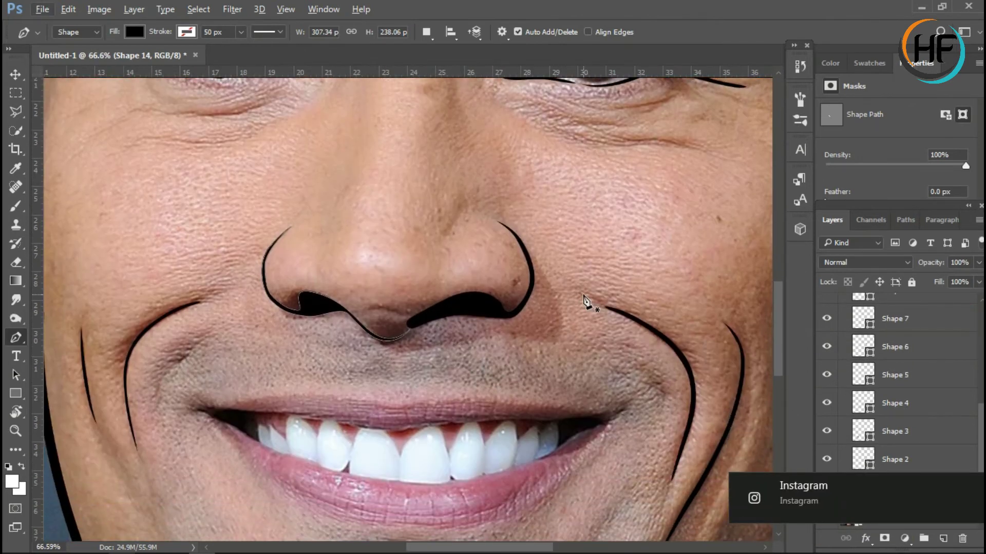
pyautogui.scroll(1, 592, 277)
pyautogui.scroll(6, 593, 278)
pyautogui.scroll(4, 950, 343)
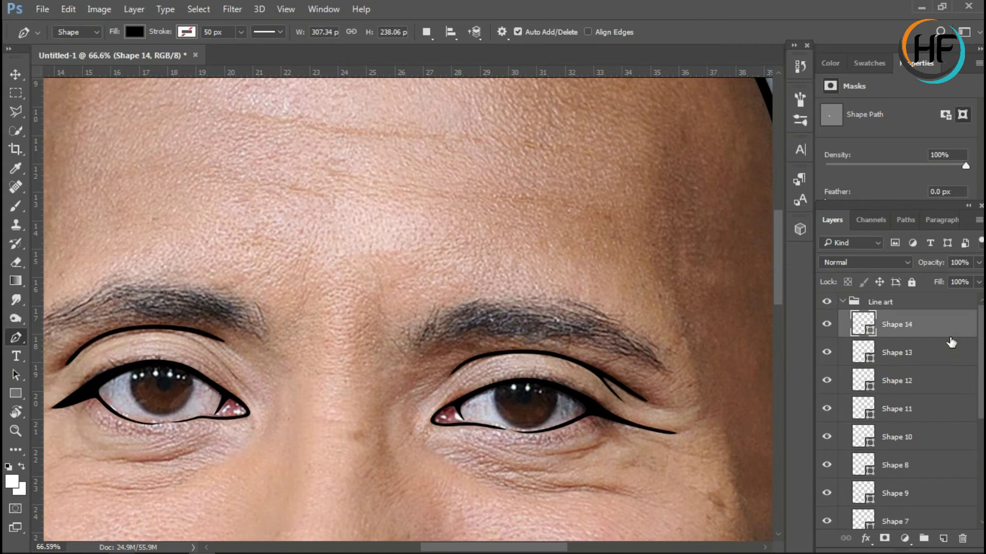
pyautogui.scroll(2, 411, 361)
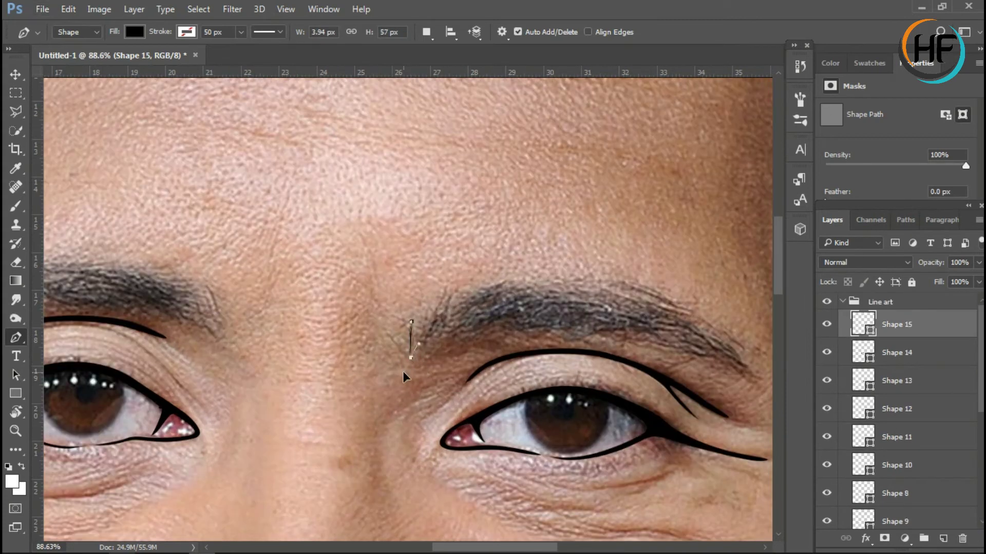
# Draw a short curved black hair stroke at the right eyebrow's inner end.
pyautogui.moveTo(436, 303); pyautogui.dragTo(444, 303)
pyautogui.moveTo(930, 262); pyautogui.dragTo(885, 267)
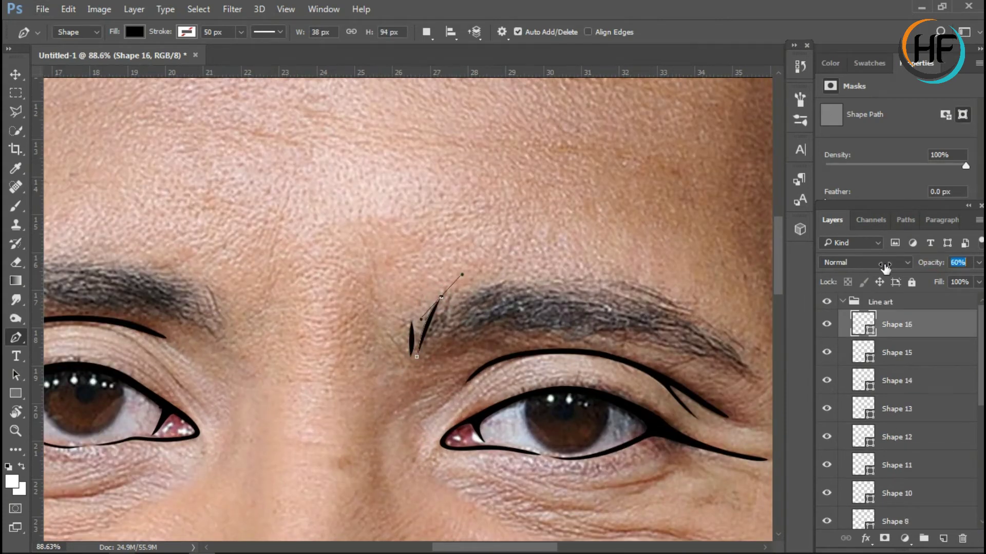
pyautogui.moveTo(441, 304); pyautogui.dragTo(450, 303)
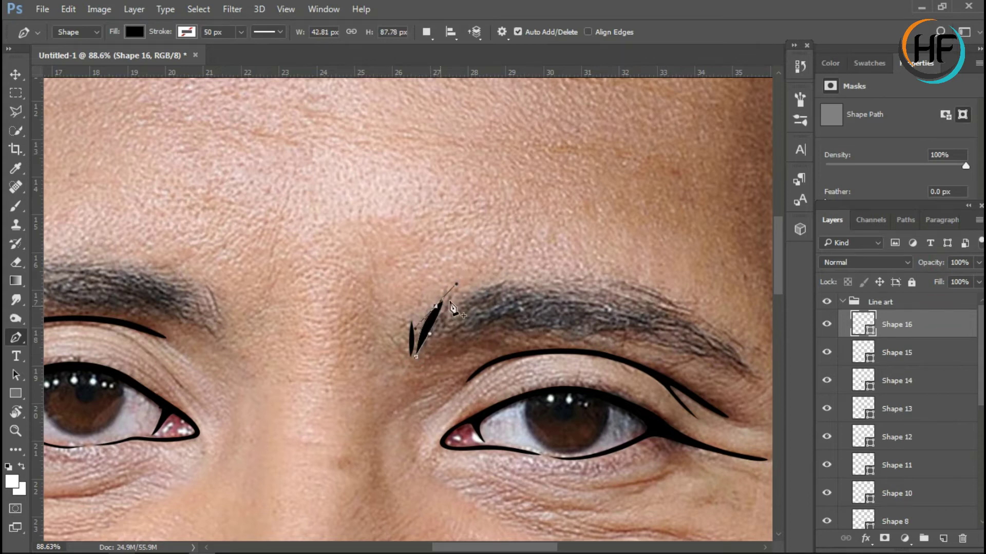
pyautogui.moveTo(417, 340); pyautogui.dragTo(468, 284)
# Start Shape 17 along the brow's upper edge to its tail, undoing stray anchors, at 0% opacity.
pyautogui.click(425, 348)
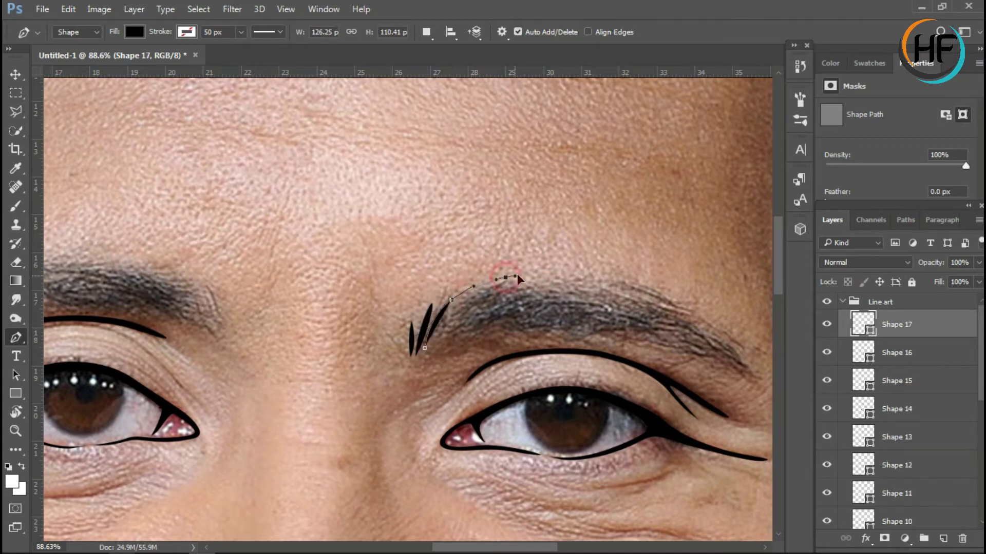
pyautogui.moveTo(549, 273); pyautogui.dragTo(578, 272)
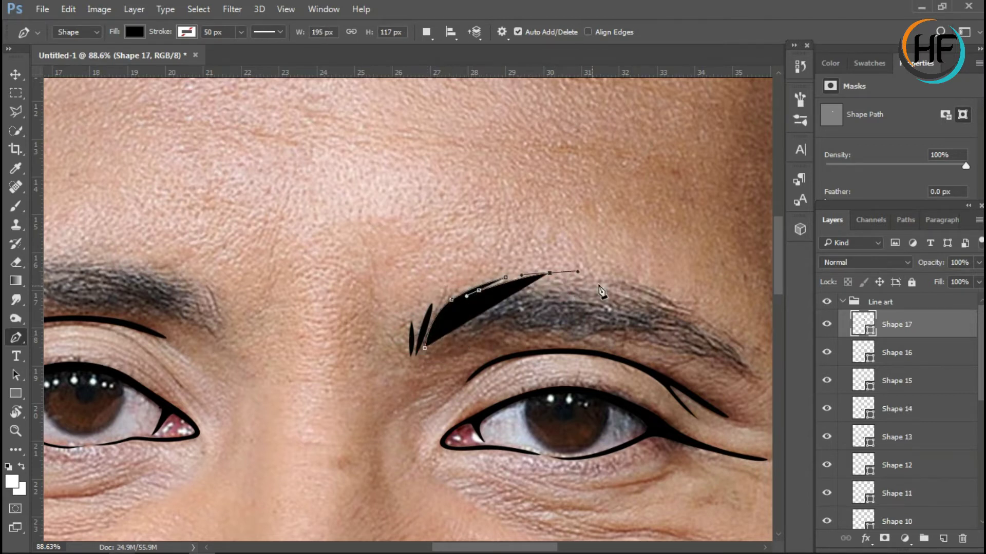
pyautogui.moveTo(645, 292); pyautogui.dragTo(652, 288)
pyautogui.click(701, 317)
pyautogui.moveTo(722, 340); pyautogui.dragTo(731, 344)
pyautogui.moveTo(758, 376)
pyautogui.mouseDown()
pyautogui.moveTo(770, 396)
pyautogui.moveTo(764, 389)
pyautogui.mouseUp()
pyautogui.hotkey('ctrl', 'z')
pyautogui.hotkey('ctrl', 'z')
pyautogui.click(731, 345)
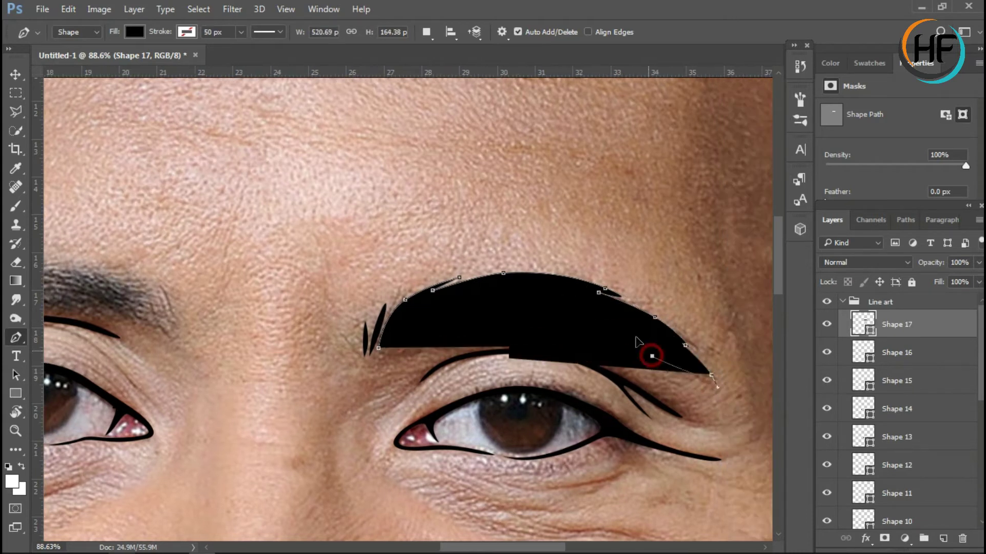
pyautogui.press('0')
pyautogui.press('0')
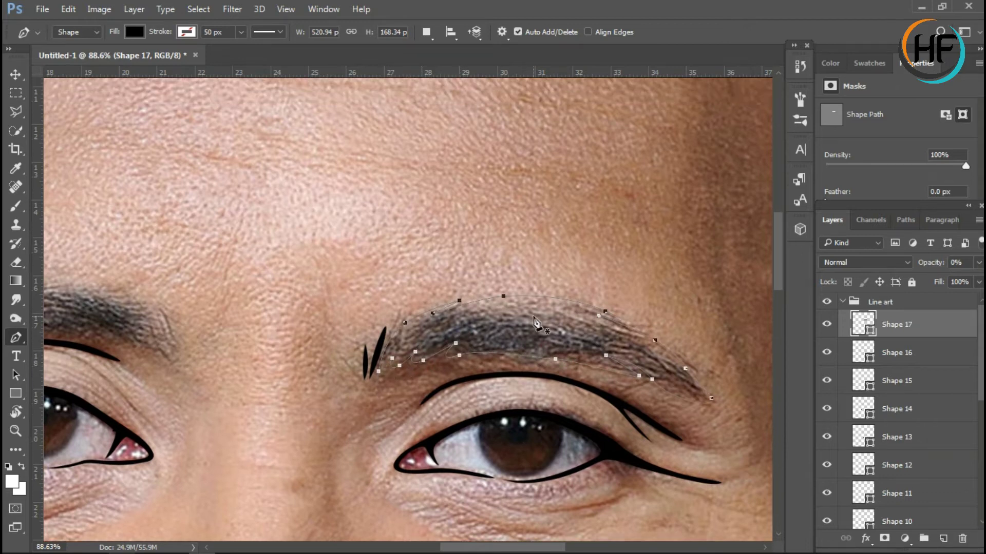
# Set Shape 17 to 14% opacity and reshape the top of the eyebrow outline.
pyautogui.scroll(3, 465, 380)
pyautogui.press('1')
pyautogui.press('4')
pyautogui.click(344, 257)
pyautogui.click(417, 230)
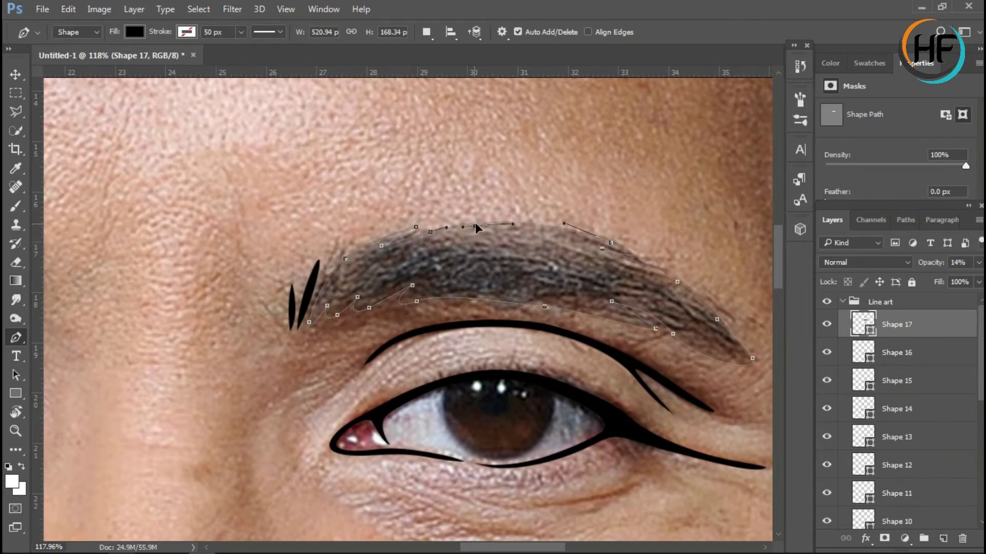
pyautogui.moveTo(477, 228); pyautogui.dragTo(622, 251)
pyautogui.scroll(2, 632, 253)
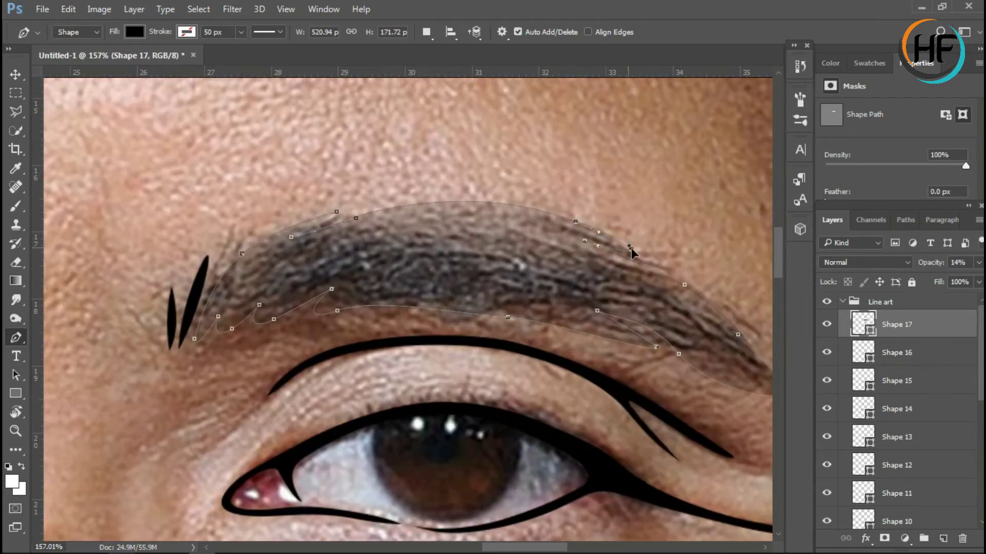
pyautogui.hscroll(3, 635, 255)
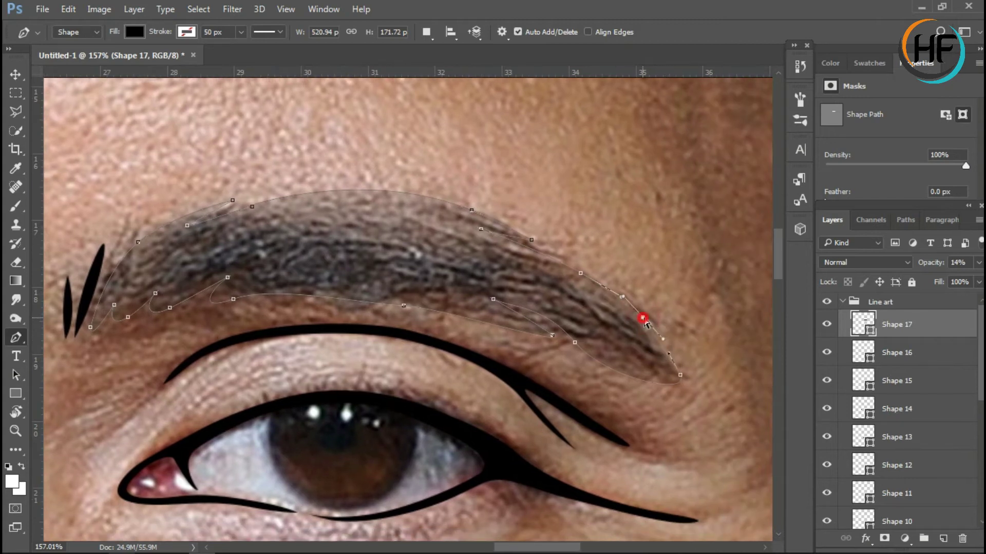
# Add and lift points along the brow's lower edge from the tail to the inner end.
pyautogui.click(617, 303)
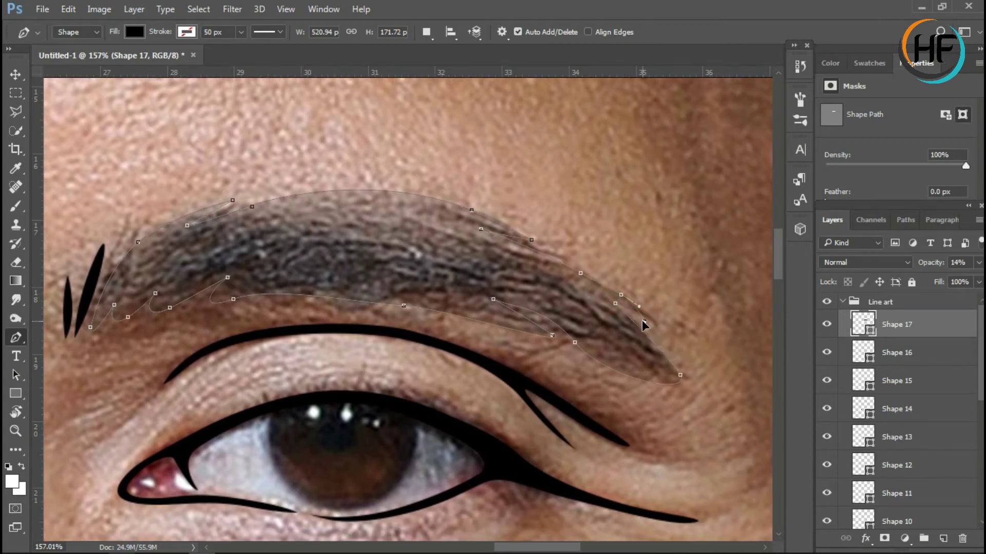
pyautogui.moveTo(653, 385); pyautogui.dragTo(651, 367)
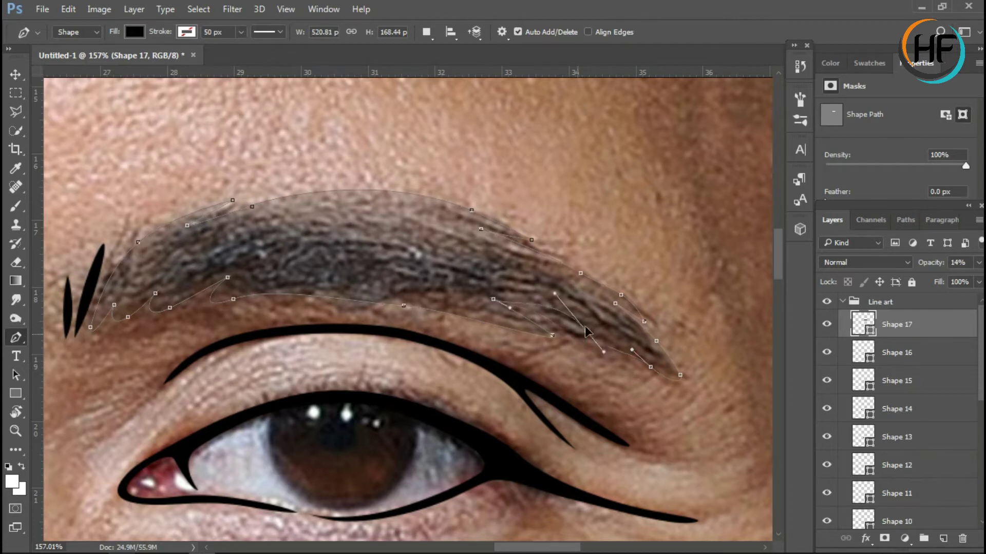
pyautogui.click(613, 350)
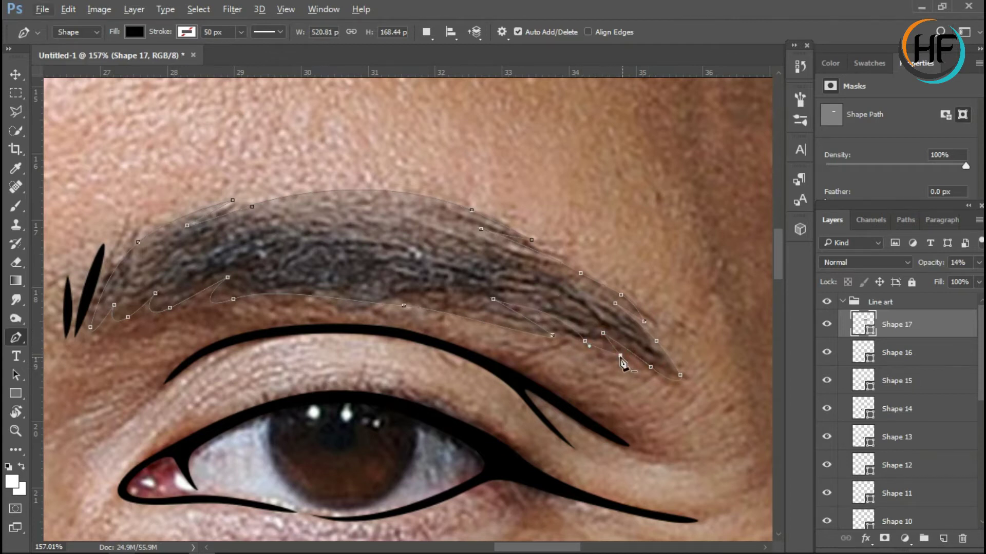
pyautogui.click(553, 335)
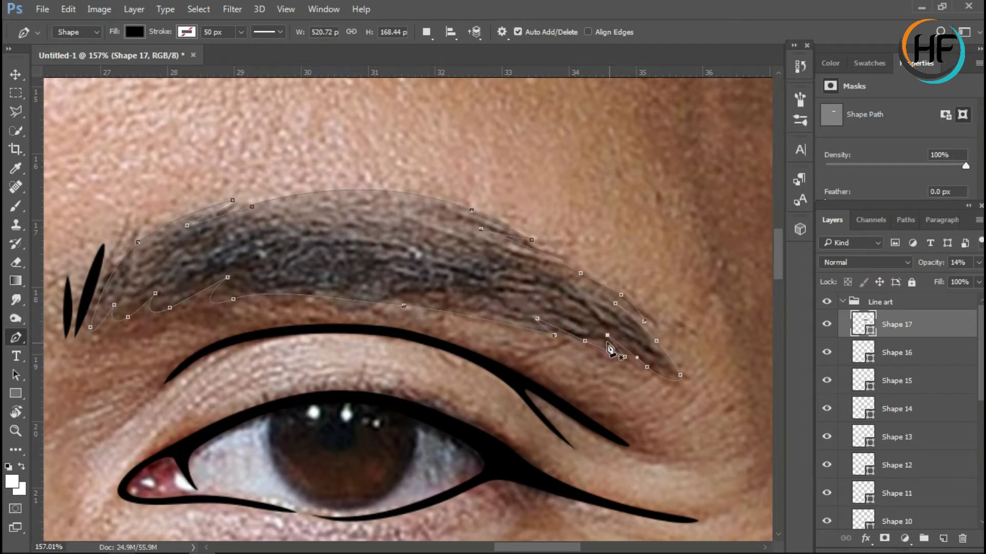
pyautogui.moveTo(404, 307); pyautogui.dragTo(424, 296)
pyautogui.hscroll(-2, 308, 308)
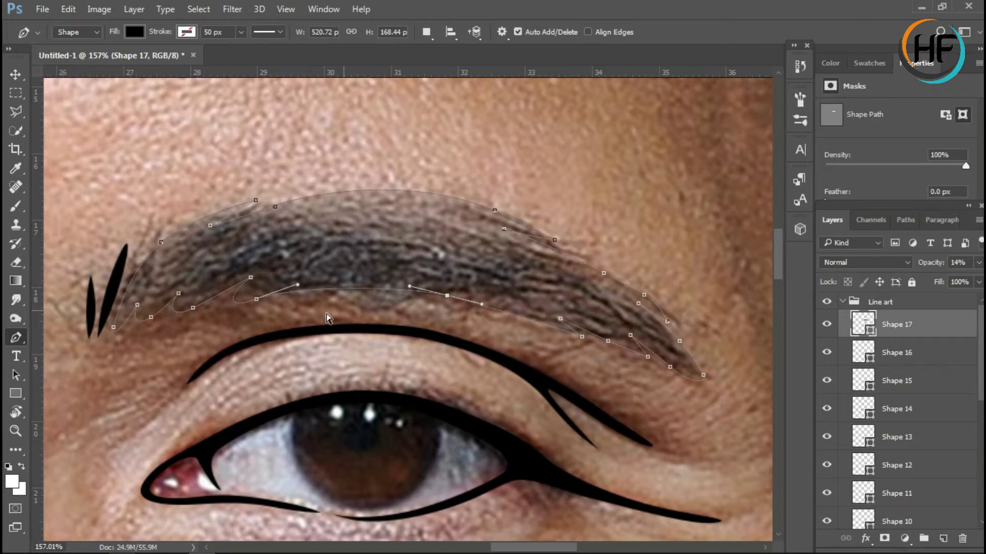
pyautogui.hscroll(-3, 257, 311)
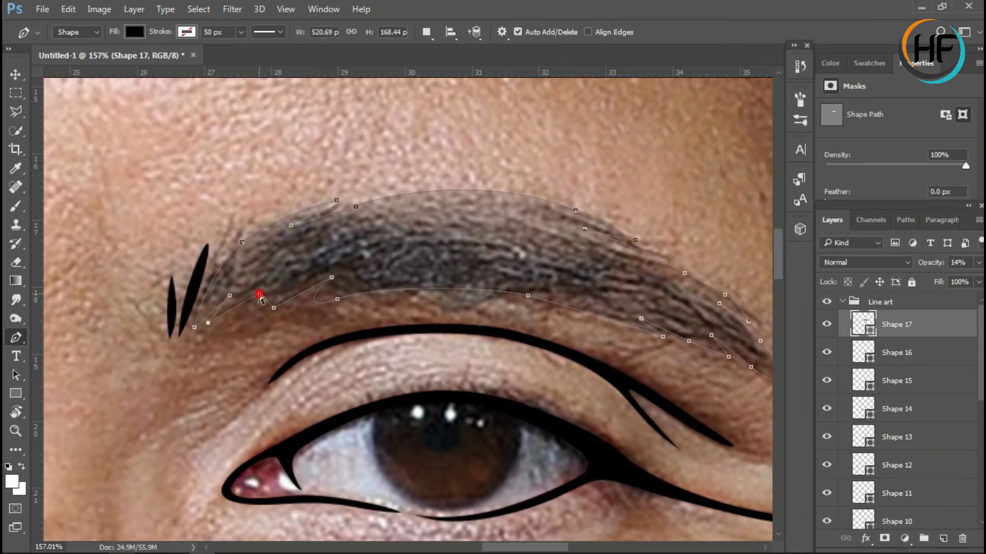
pyautogui.moveTo(265, 305); pyautogui.dragTo(268, 309)
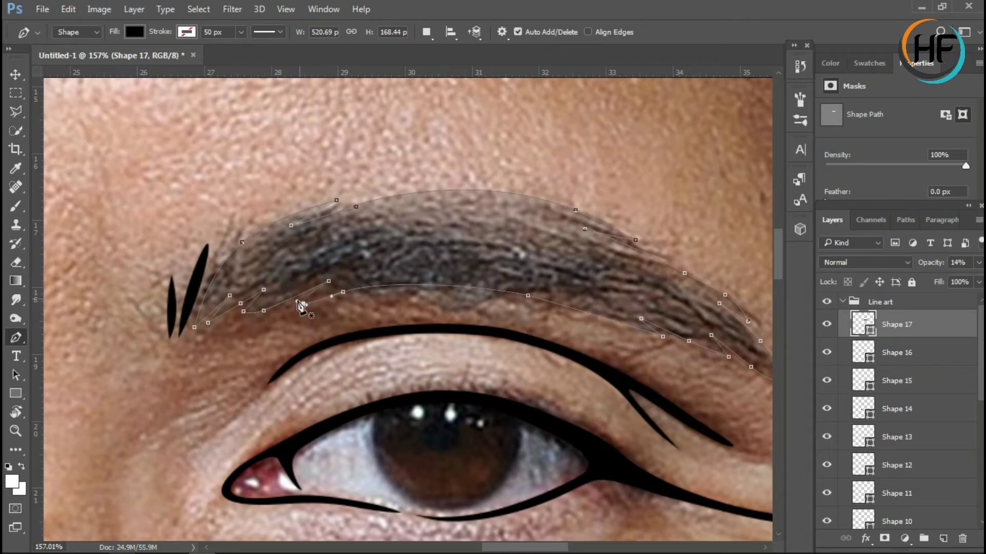
pyautogui.hotkey('ctrl', '0')
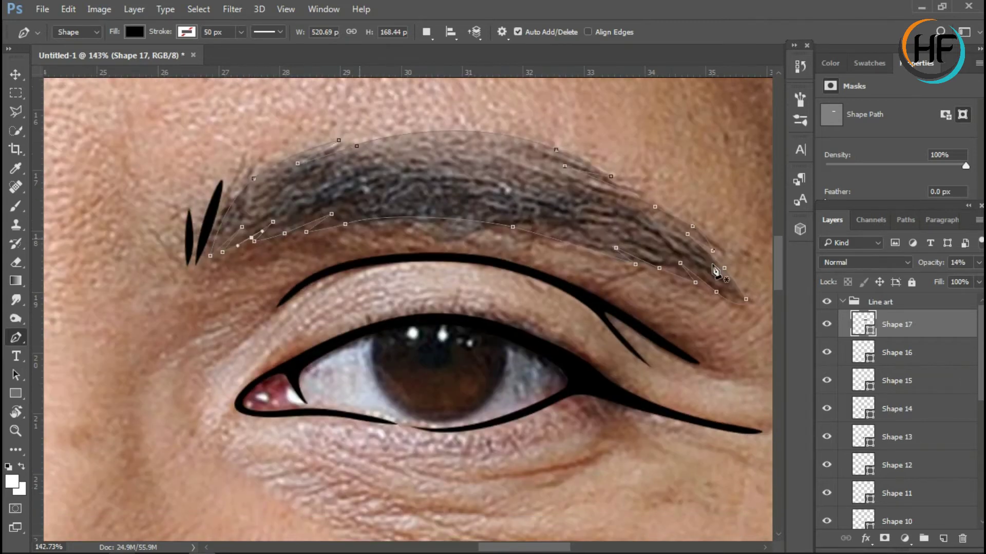
# Check the line art with the photo hidden, then set the eyebrow shape to 17% opacity.
pyautogui.press('0')
pyautogui.scroll(-2, 888, 402)
pyautogui.click(827, 516)
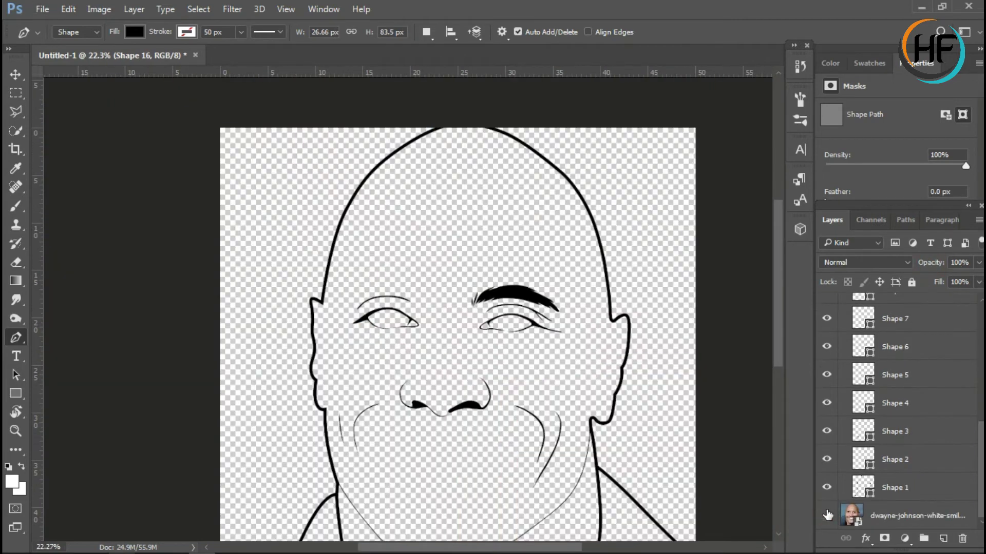
pyautogui.scroll(5, 904, 411)
pyautogui.click(914, 324)
pyautogui.press('1')
pyautogui.press('7')
pyautogui.scroll(5, 492, 321)
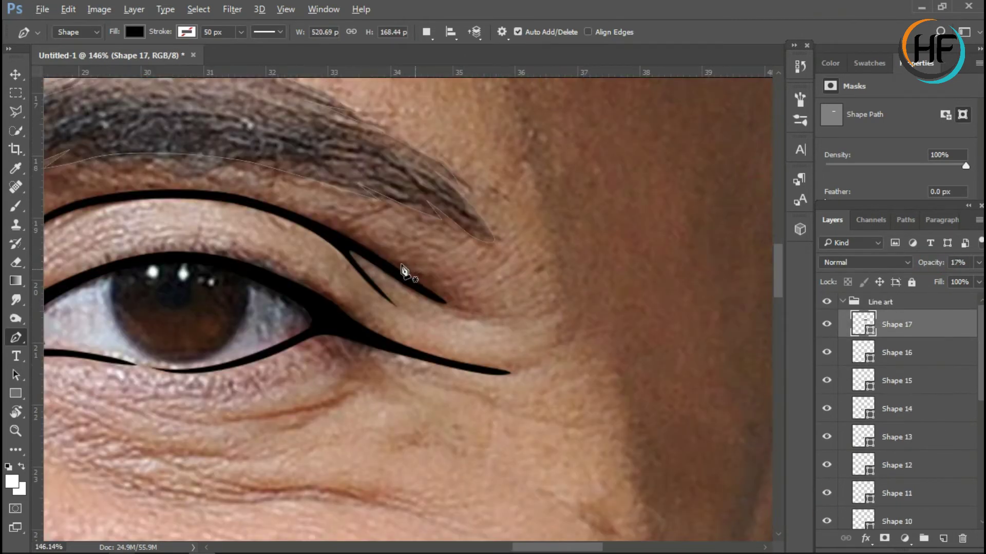
pyautogui.scroll(2, 493, 321)
pyautogui.scroll(-3, 480, 160)
pyautogui.scroll(1, 480, 160)
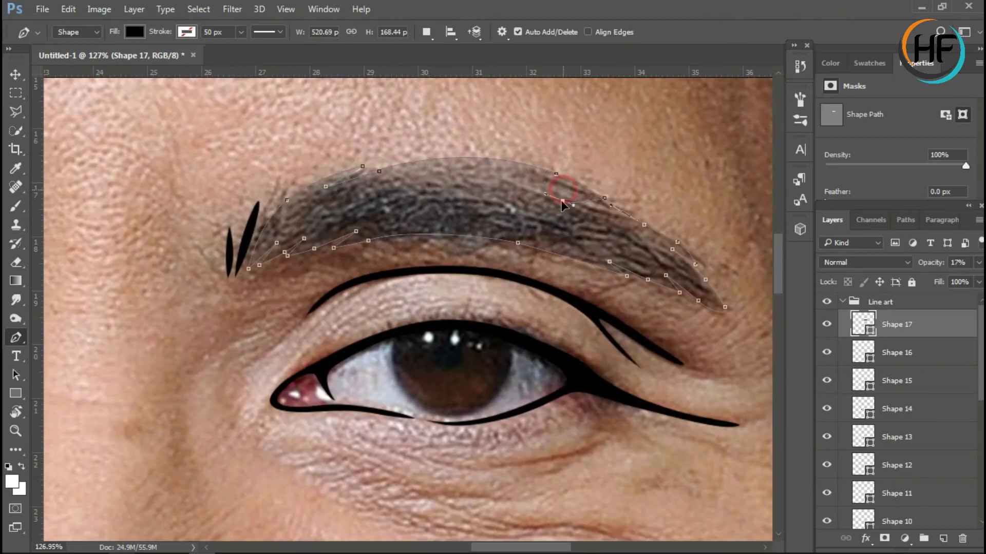
# Lower the brow outline's top point, lengthen its handles, and remove an extra outer point.
pyautogui.moveTo(480, 161)
pyautogui.mouseDown()
pyautogui.moveTo(484, 176)
pyautogui.moveTo(479, 158)
pyautogui.mouseUp()
pyautogui.scroll(1, 489, 168)
pyautogui.moveTo(930, 262)
pyautogui.mouseDown()
pyautogui.moveTo(916, 265)
pyautogui.moveTo(928, 264)
pyautogui.mouseUp()
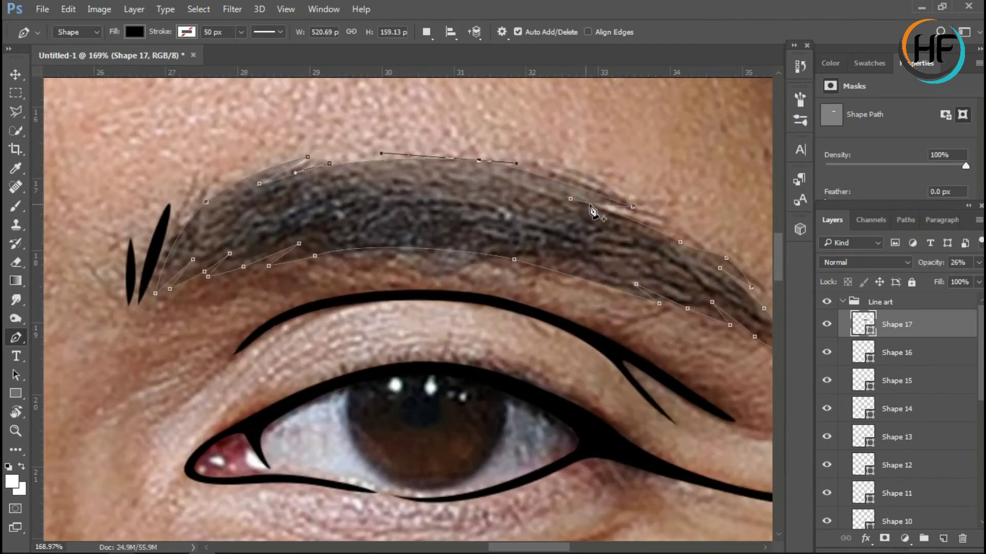
pyautogui.scroll(-3, 571, 182)
pyautogui.scroll(2, 695, 272)
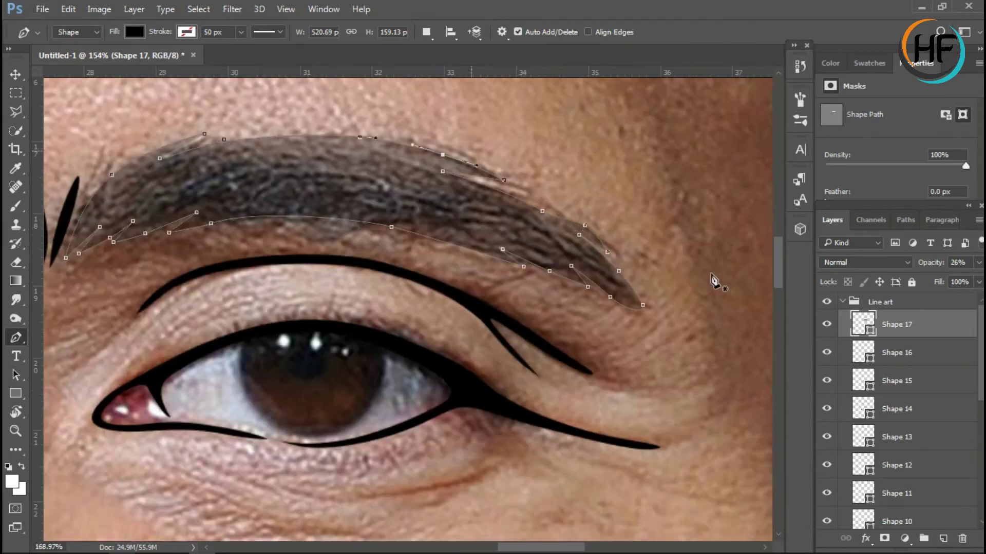
pyautogui.scroll(1, 715, 279)
pyautogui.click(458, 166)
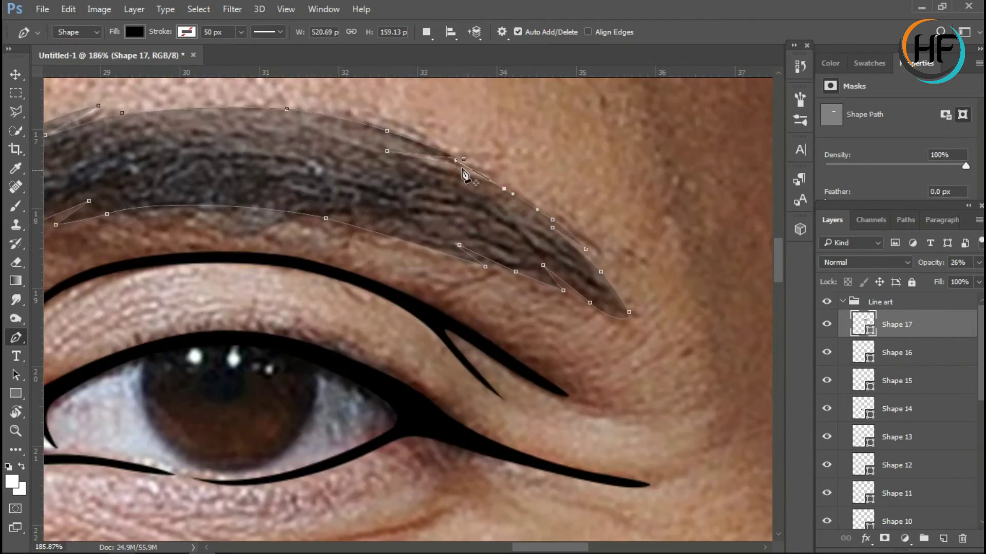
pyautogui.scroll(-3, 463, 167)
pyautogui.scroll(-2, 442, 360)
pyautogui.scroll(3, 425, 512)
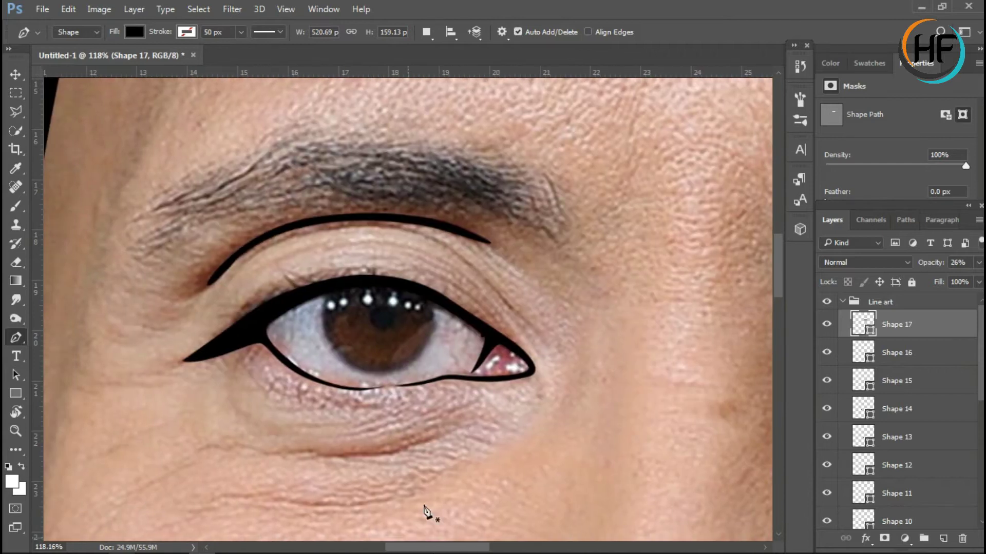
# Recheck the line art without the photo and begin a hair stroke at the left brow's tail.
pyautogui.hotkey('ctrl', '0')
pyautogui.scroll(-5, 896, 411)
pyautogui.click(896, 431)
pyautogui.click(826, 515)
pyautogui.click(827, 515)
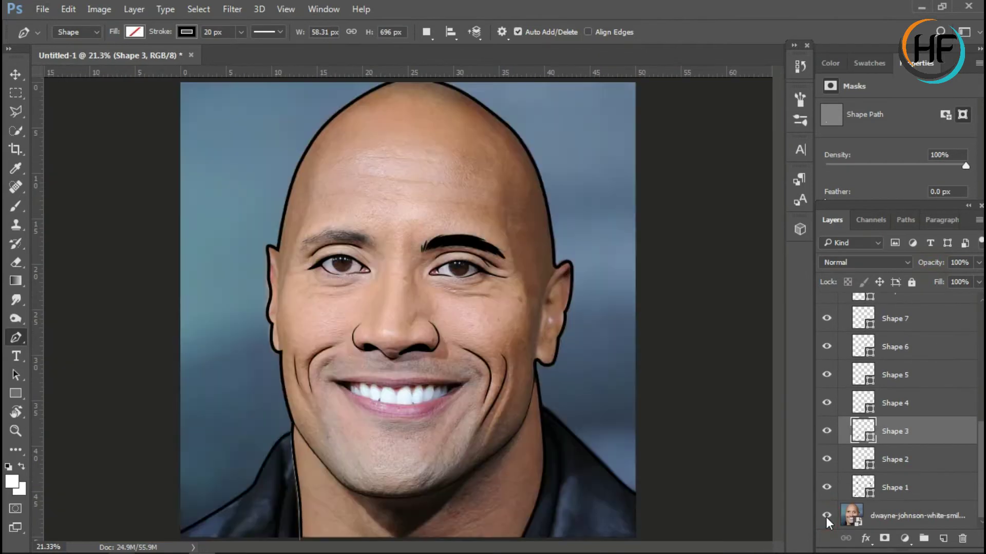
pyautogui.scroll(10, 468, 209)
pyautogui.scroll(2, 667, 282)
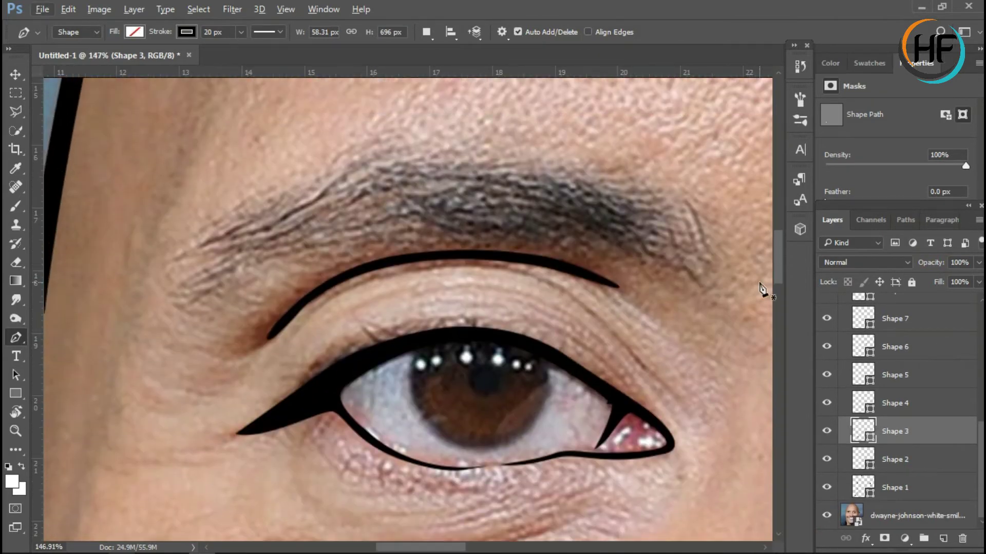
pyautogui.click(631, 281)
pyautogui.click(618, 204)
# Replace the misplaced stroke with three thin black hair slivers at the left brow's tail.
pyautogui.hotkey('ctrl', 'alt', 'z')
pyautogui.hotkey('ctrl', 'alt', 'z')
pyautogui.hotkey('ctrl', 'alt', 'z')
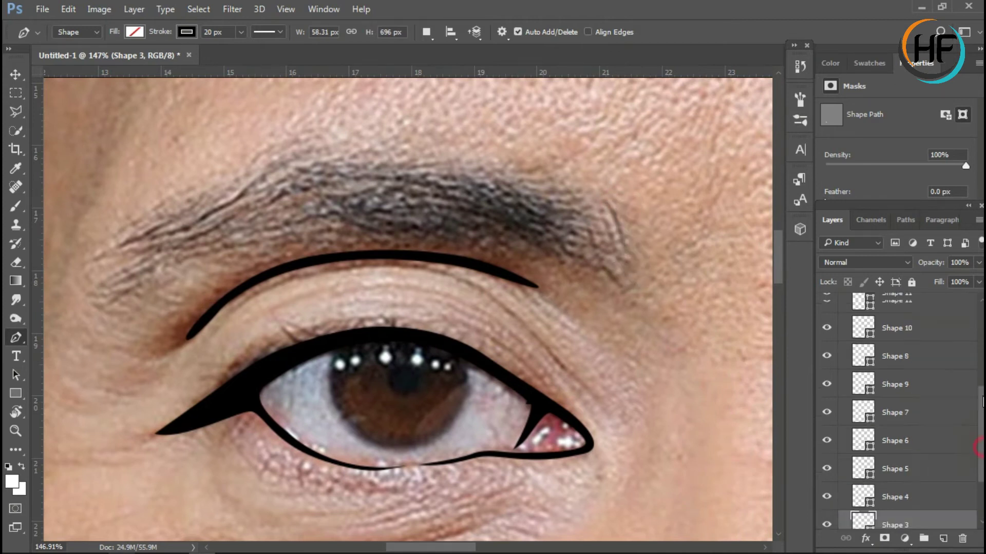
pyautogui.moveTo(623, 228); pyautogui.dragTo(624, 230)
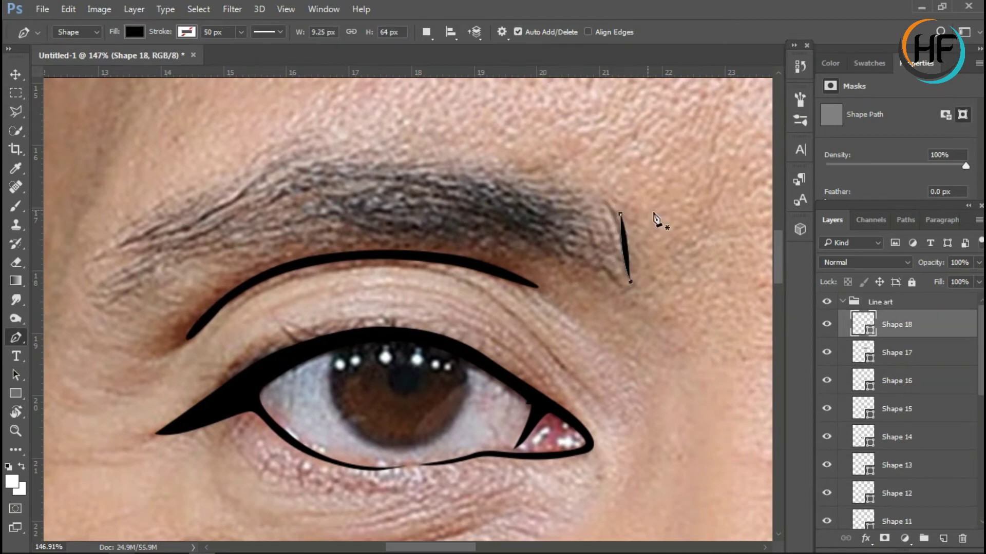
pyautogui.click(618, 280)
pyautogui.click(610, 203)
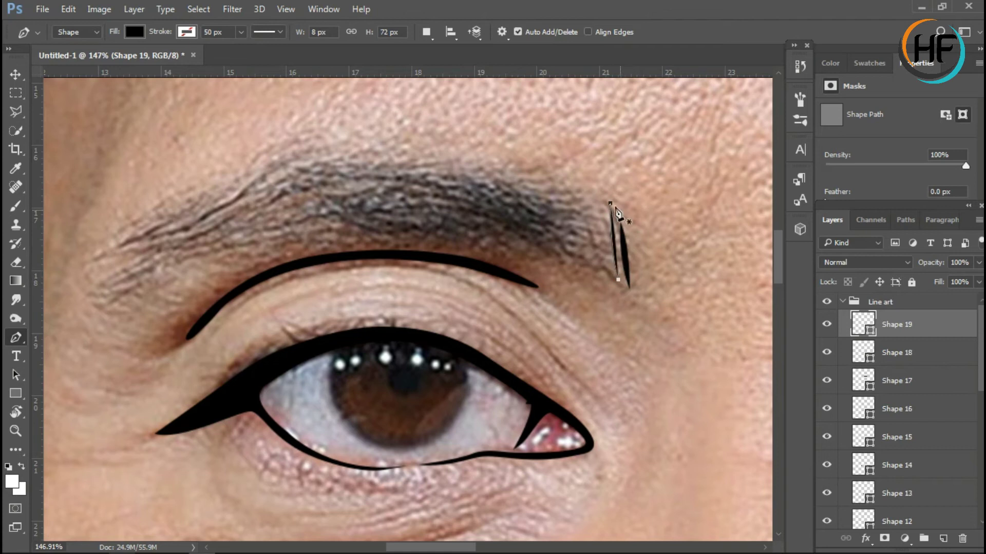
pyautogui.moveTo(611, 206); pyautogui.dragTo(621, 228)
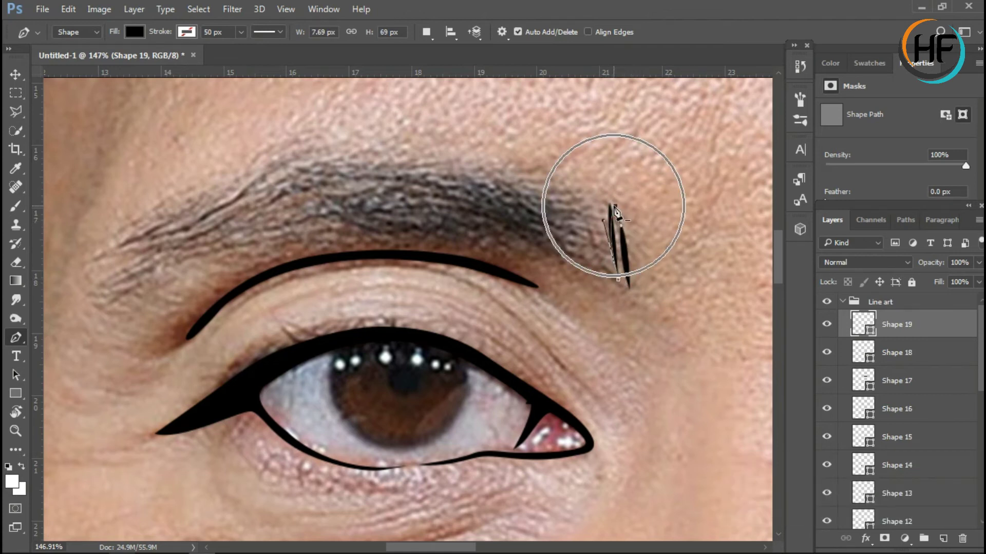
pyautogui.moveTo(556, 187); pyautogui.dragTo(571, 187)
pyautogui.click(589, 200)
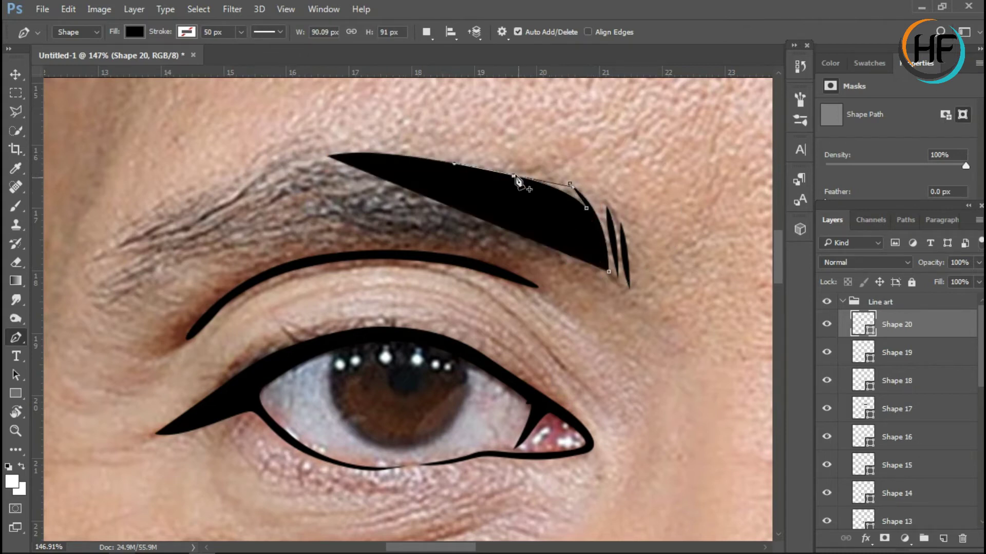
# Outline the left eyebrow from tail to inner end and back underneath, at 0% opacity.
pyautogui.moveTo(512, 169); pyautogui.dragTo(543, 198)
pyautogui.moveTo(357, 152); pyautogui.dragTo(313, 154)
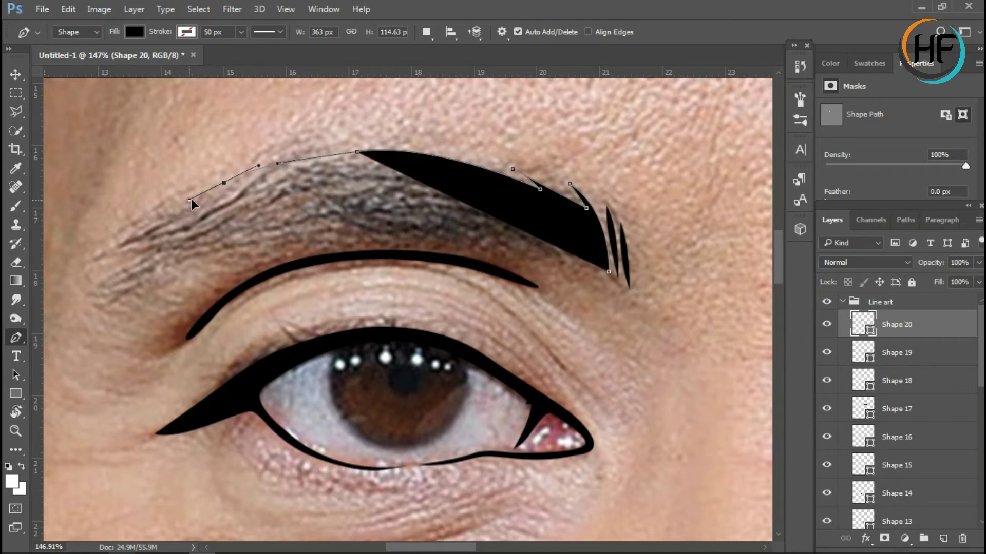
pyautogui.moveTo(224, 183); pyautogui.dragTo(181, 188)
pyautogui.moveTo(129, 228)
pyautogui.mouseDown()
pyautogui.moveTo(79, 262)
pyautogui.moveTo(88, 296)
pyautogui.mouseUp()
pyautogui.moveTo(215, 246)
pyautogui.mouseDown()
pyautogui.moveTo(278, 227)
pyautogui.moveTo(380, 228)
pyautogui.mouseUp()
pyautogui.press('0')
pyautogui.press('0')
pyautogui.moveTo(519, 242); pyautogui.dragTo(539, 255)
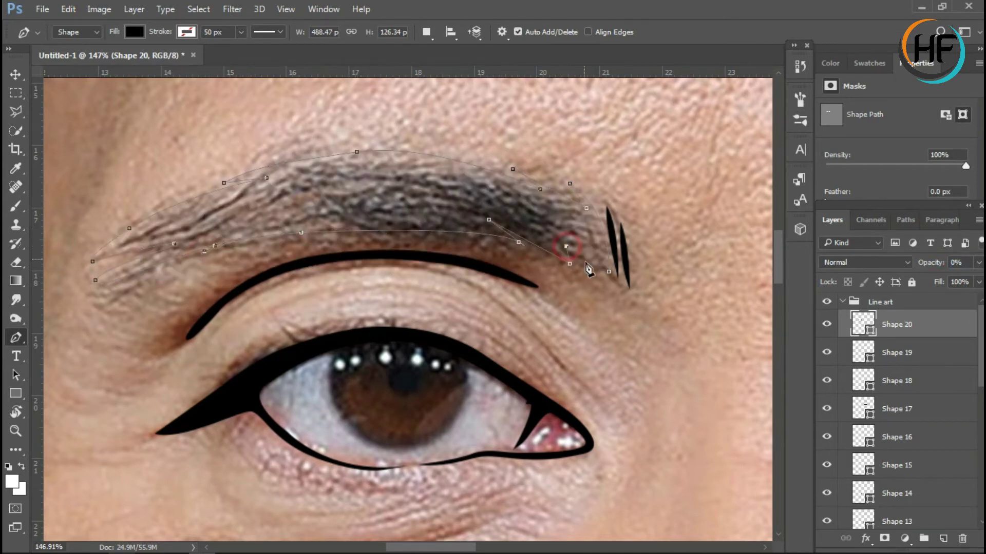
# Drop Shape 20 to 31% opacity, close the eyebrow outline at its tail and curve its top edge.
pyautogui.scroll(2, 580, 205)
pyautogui.press('3')
pyautogui.press('1')
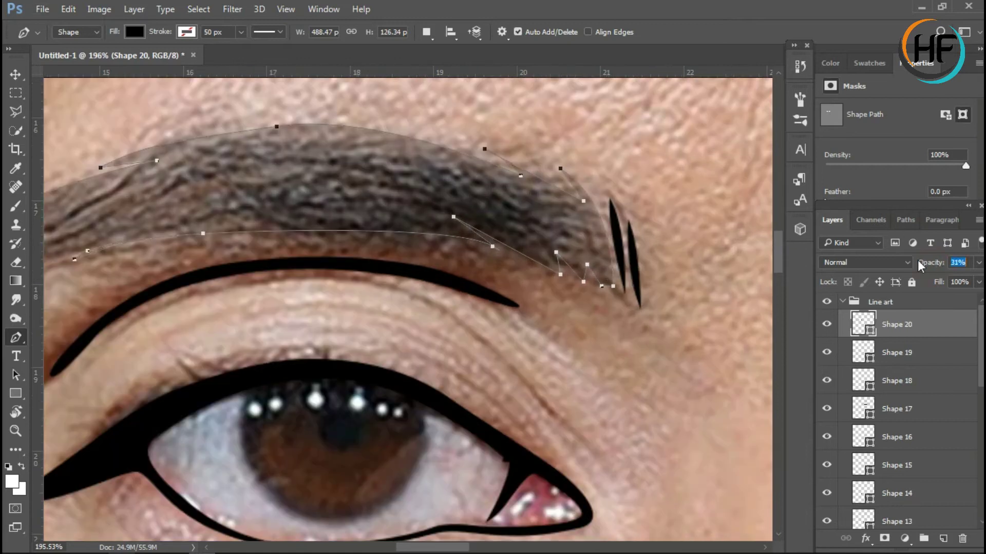
pyautogui.click(583, 202)
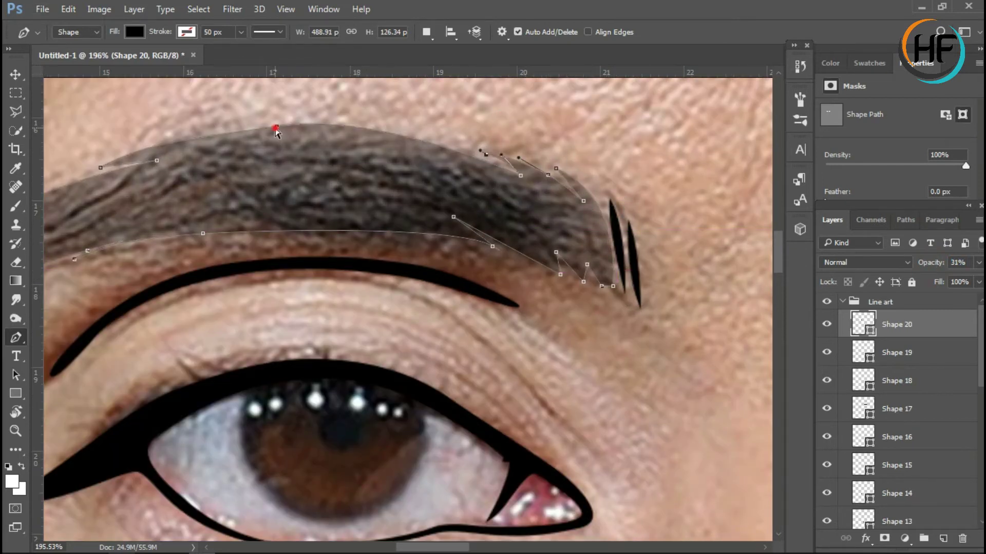
pyautogui.moveTo(275, 128); pyautogui.dragTo(445, 126)
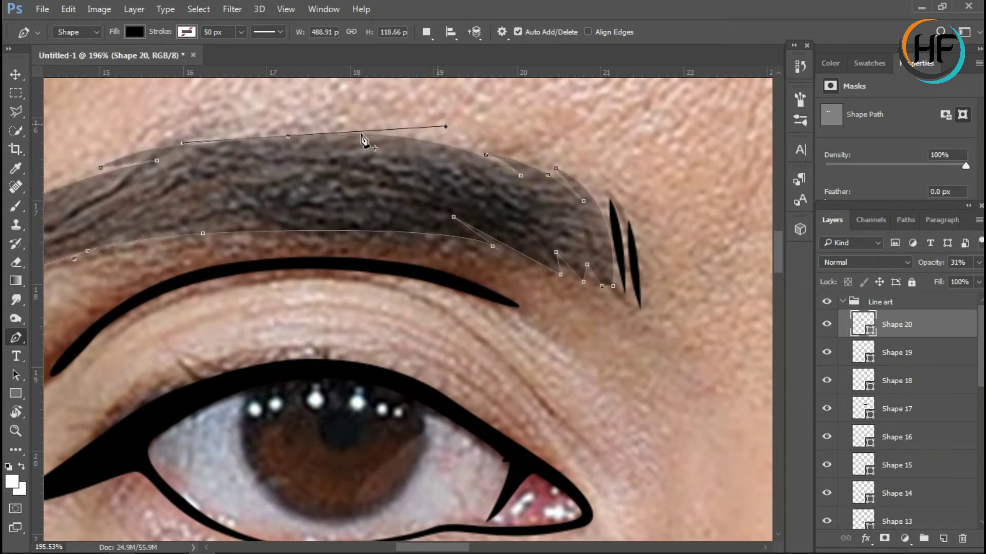
# Refine the brow's upper edge, rounding the upper-left corner and removing the extra left-tip anchor.
pyautogui.hscroll(-3, 362, 139)
pyautogui.moveTo(331, 143); pyautogui.dragTo(332, 139)
pyautogui.moveTo(252, 180); pyautogui.dragTo(311, 161)
pyautogui.moveTo(124, 228)
pyautogui.mouseDown()
pyautogui.moveTo(160, 239)
pyautogui.moveTo(117, 257)
pyautogui.moveTo(107, 251)
pyautogui.mouseUp()
pyautogui.click(76, 271)
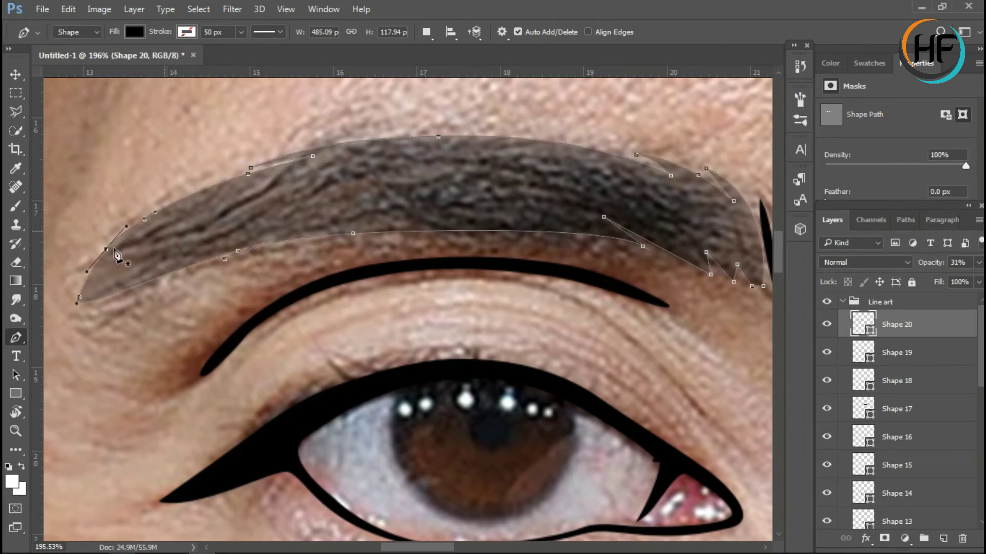
# Move and bend the anchors on the brow's lower edge to follow the photo's brow.
pyautogui.moveTo(237, 251)
pyautogui.mouseDown()
pyautogui.moveTo(223, 242)
pyautogui.moveTo(234, 258)
pyautogui.mouseUp()
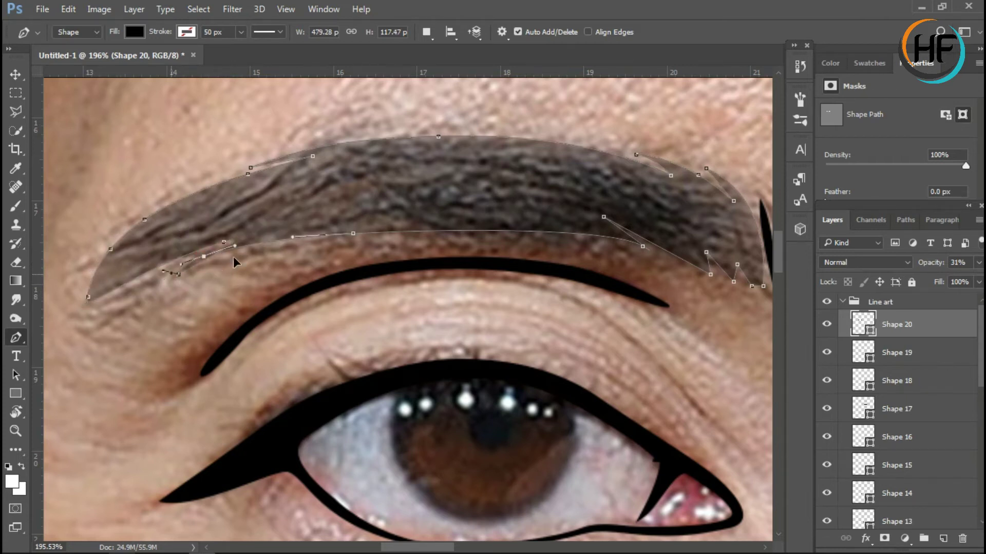
pyautogui.moveTo(299, 247); pyautogui.dragTo(281, 242)
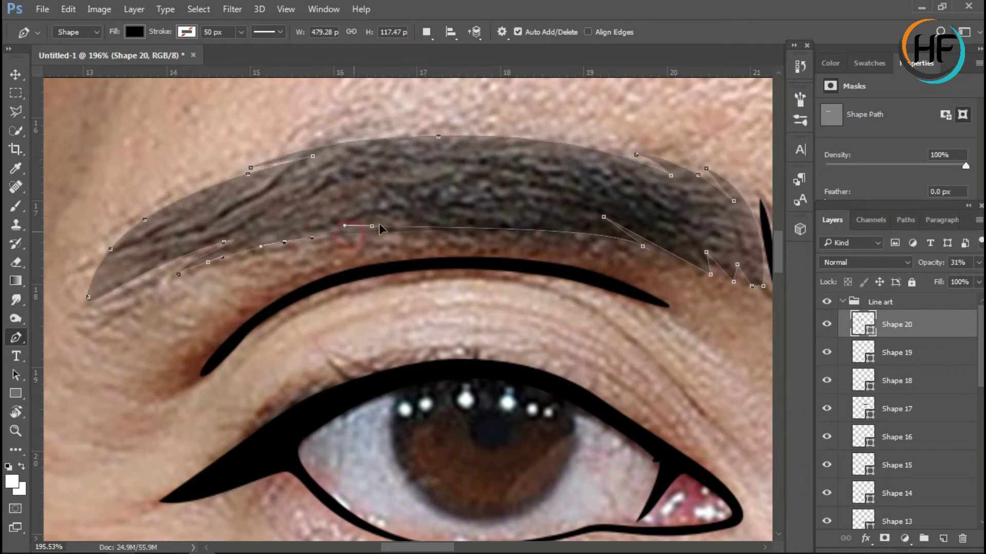
pyautogui.moveTo(410, 229); pyautogui.dragTo(484, 220)
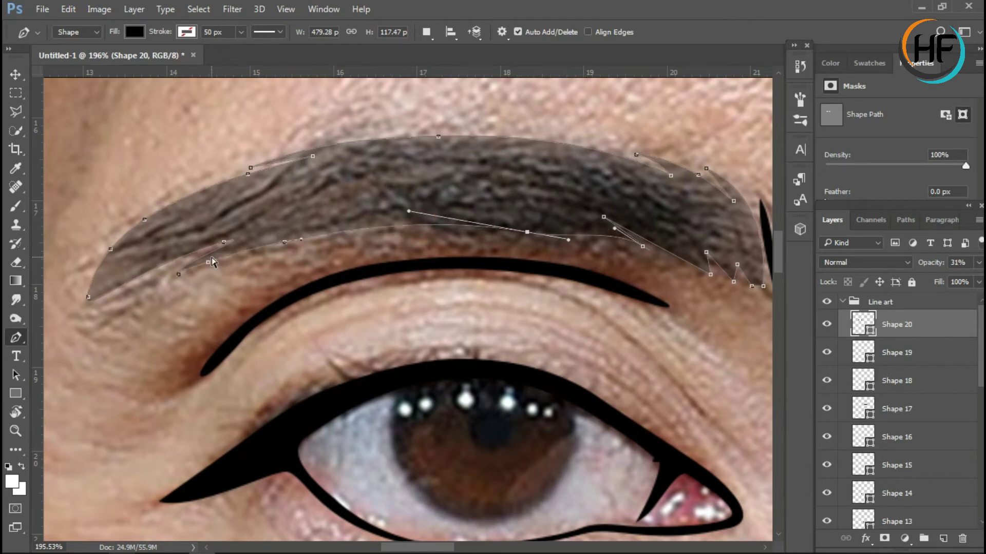
pyautogui.scroll(4, 159, 267)
pyautogui.scroll(-2, 218, 307)
pyautogui.scroll(-2, 407, 308)
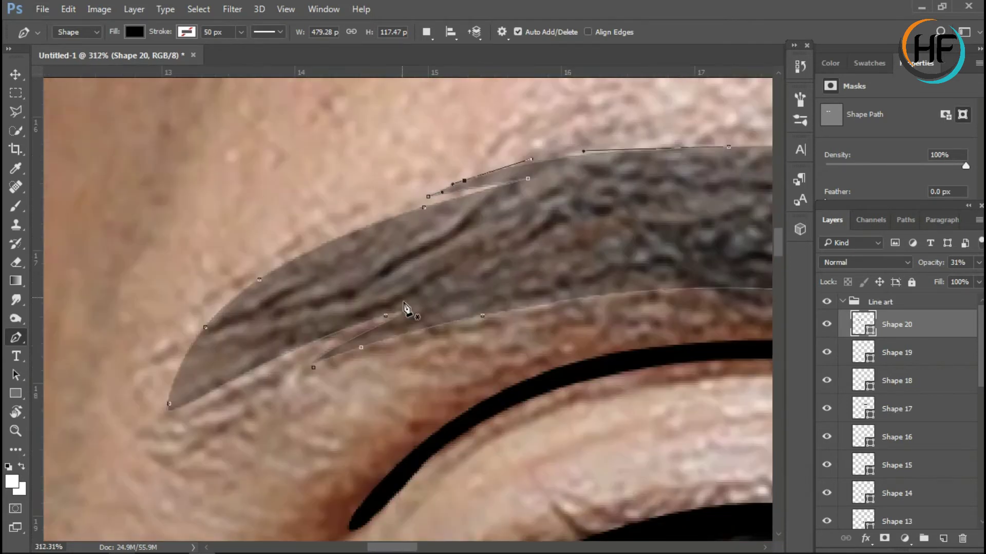
pyautogui.click(303, 350)
pyautogui.moveTo(303, 350); pyautogui.dragTo(306, 353)
pyautogui.click(390, 314)
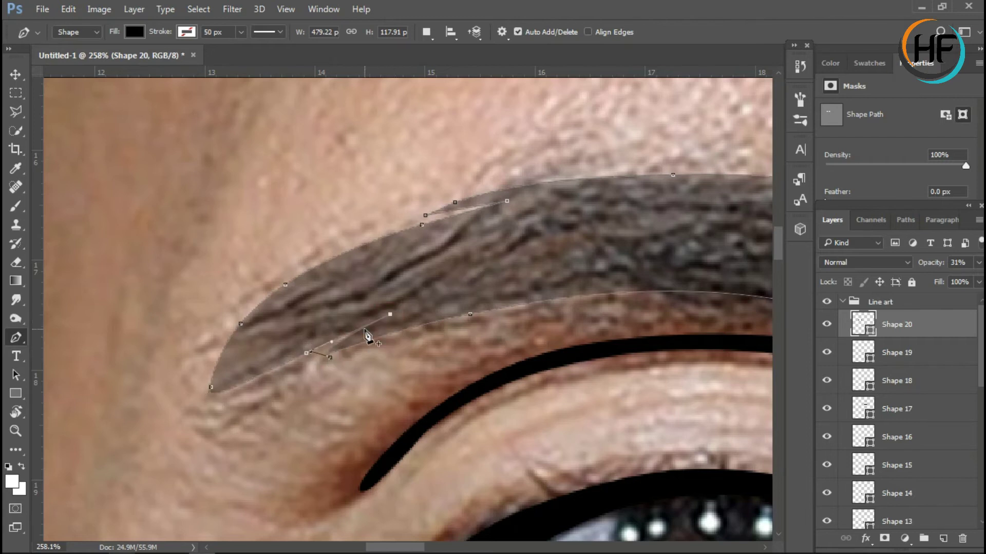
# Refit the curves along the brow's lower-right edge and tighten its tail.
pyautogui.hscroll(2, 365, 333)
pyautogui.hscroll(4, 618, 334)
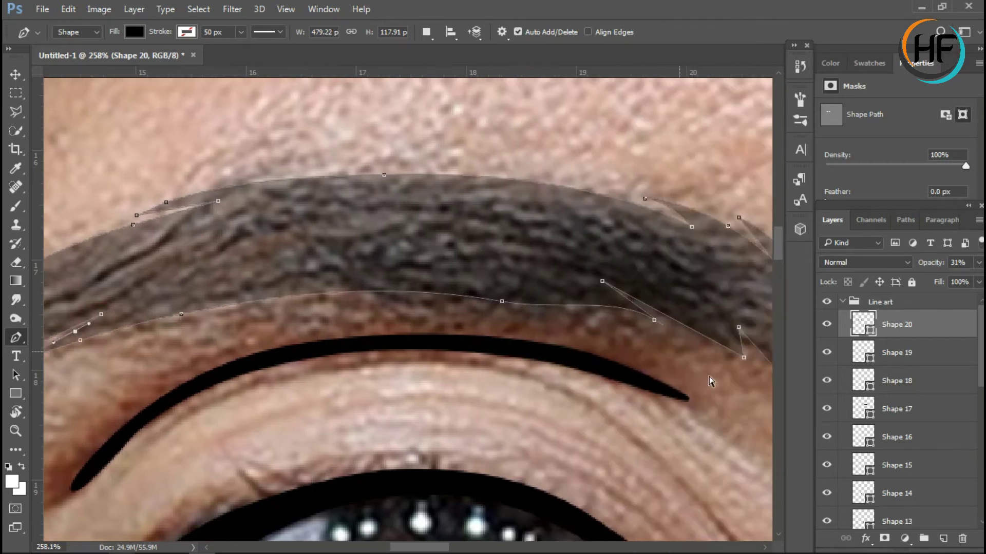
pyautogui.hscroll(2, 709, 377)
pyautogui.moveTo(387, 303)
pyautogui.mouseDown()
pyautogui.moveTo(585, 336)
pyautogui.moveTo(574, 339)
pyautogui.mouseUp()
pyautogui.moveTo(460, 311); pyautogui.dragTo(423, 301)
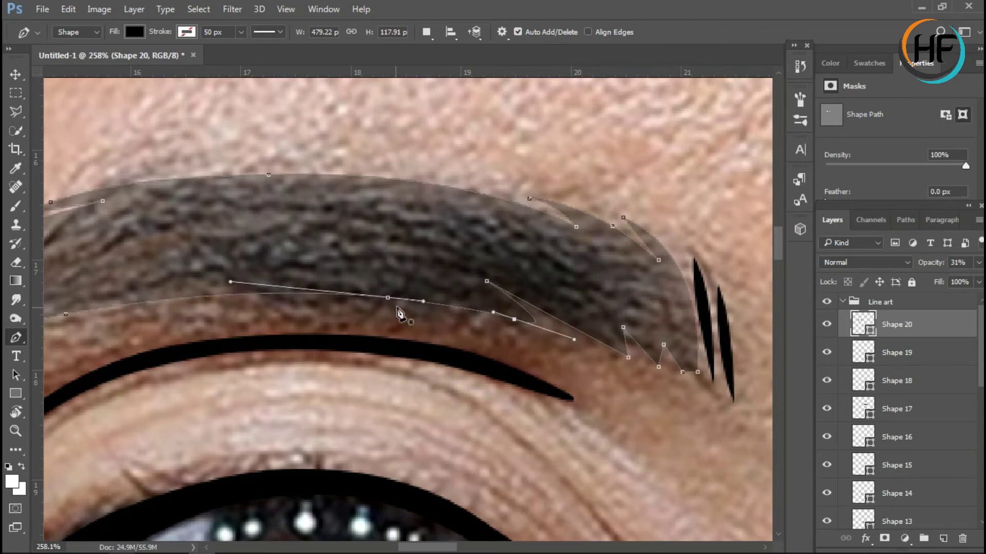
pyautogui.moveTo(527, 307); pyautogui.dragTo(503, 292)
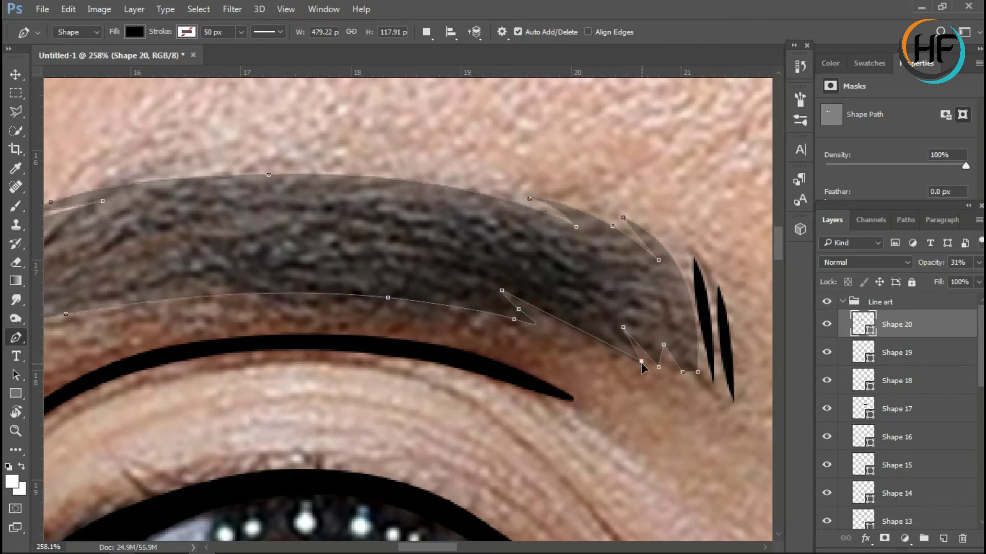
pyautogui.moveTo(642, 362); pyautogui.dragTo(625, 338)
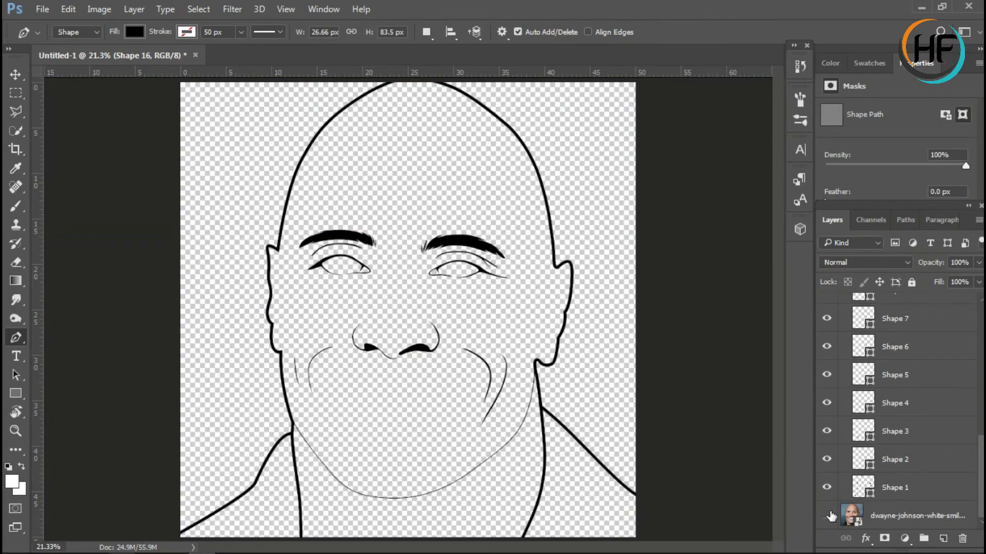
# Reselect Shape 20 at 40% opacity, undo the upper-left edits and delete a point there.
pyautogui.click(827, 516)
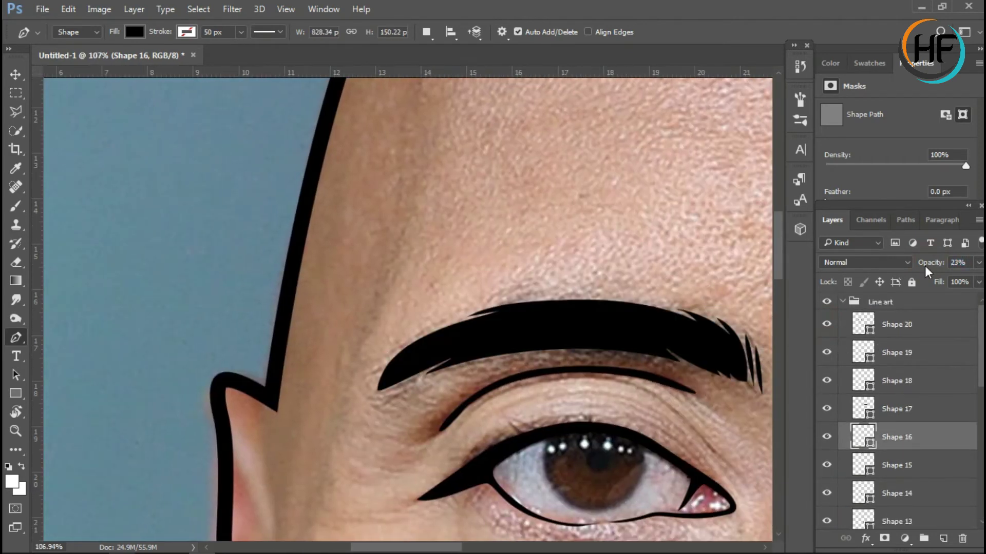
pyautogui.click(917, 328)
pyautogui.press('4')
pyautogui.press('4')
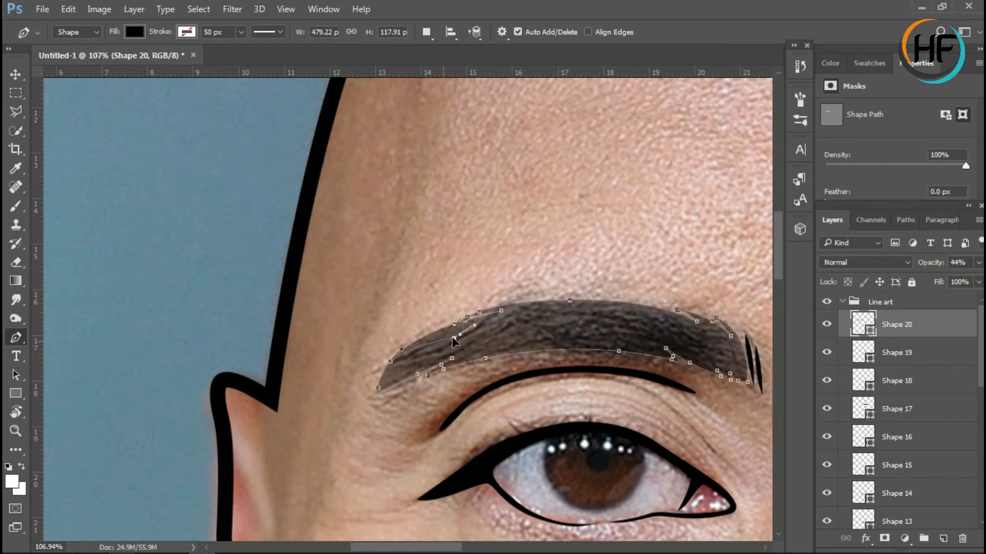
pyautogui.scroll(5, 502, 352)
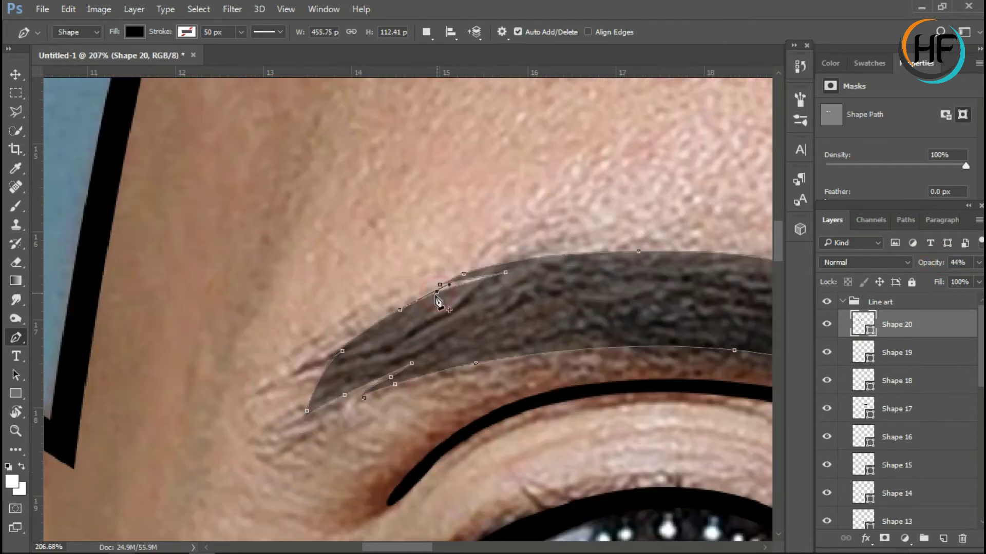
pyautogui.hotkey('ctrl', 'alt', 'z')
pyautogui.hotkey('ctrl', 'alt', 'z')
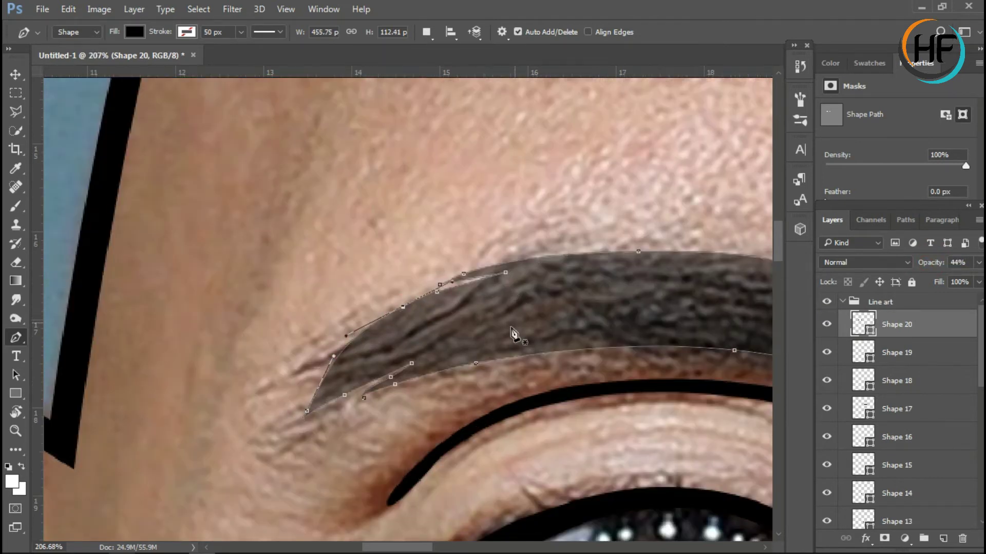
pyautogui.scroll(-3, 512, 333)
pyautogui.scroll(3, 388, 294)
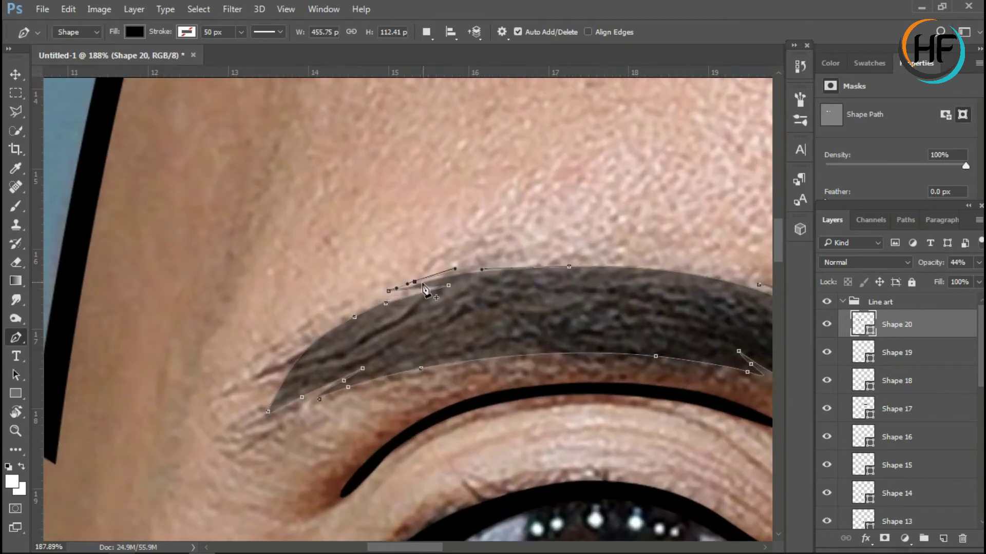
pyautogui.click(385, 304)
pyautogui.keyDown('ctrl'); pyautogui.click(354, 319); pyautogui.keyUp('ctrl')
# Return Shape 20 to 100% opacity so the eyebrow shows solid black.
pyautogui.scroll(-3, 341, 385)
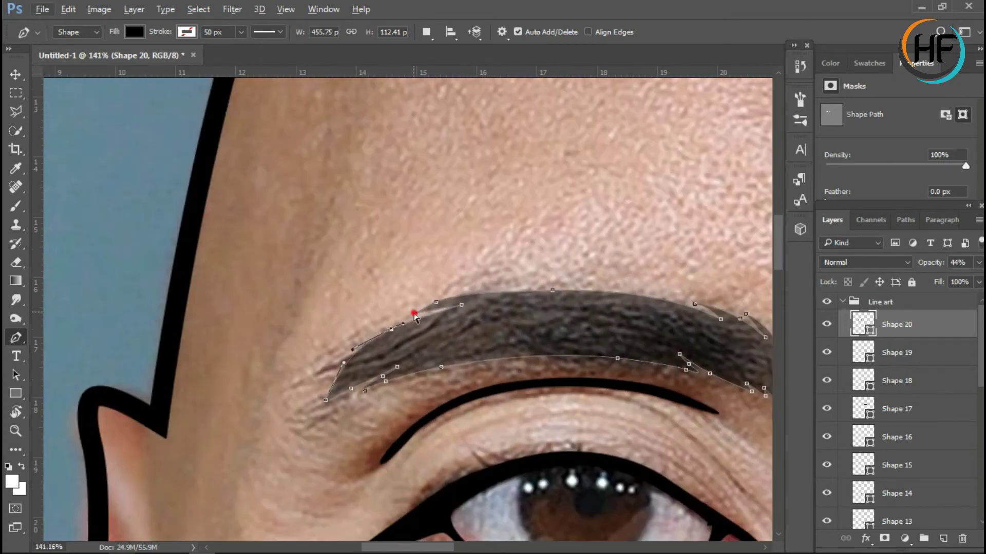
pyautogui.scroll(-3, 440, 308)
pyautogui.scroll(-2, 462, 391)
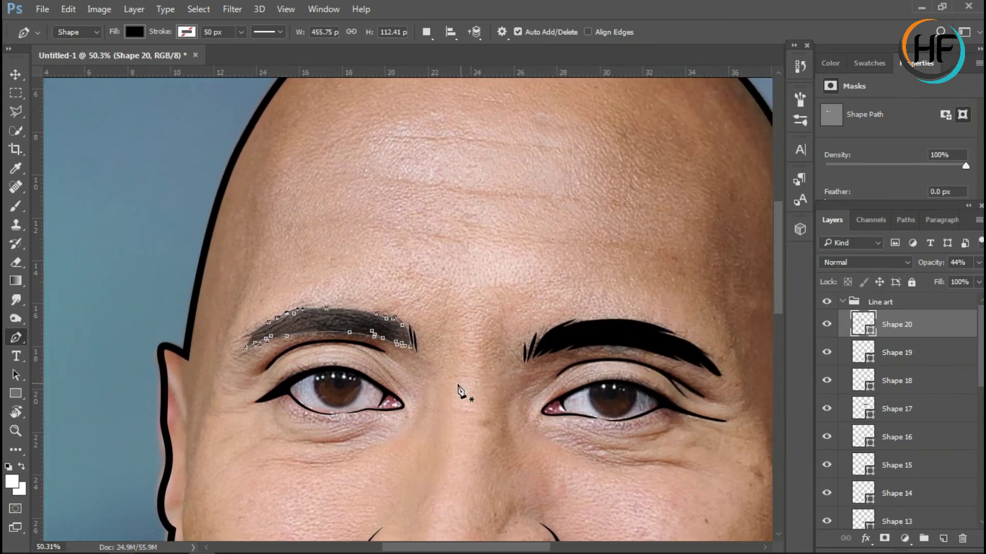
pyautogui.scroll(-2, 463, 390)
pyautogui.moveTo(920, 263); pyautogui.dragTo(950, 263)
# Select the Shape 19 layer and then the Line art group.
pyautogui.click(896, 353)
pyautogui.scroll(4, 378, 322)
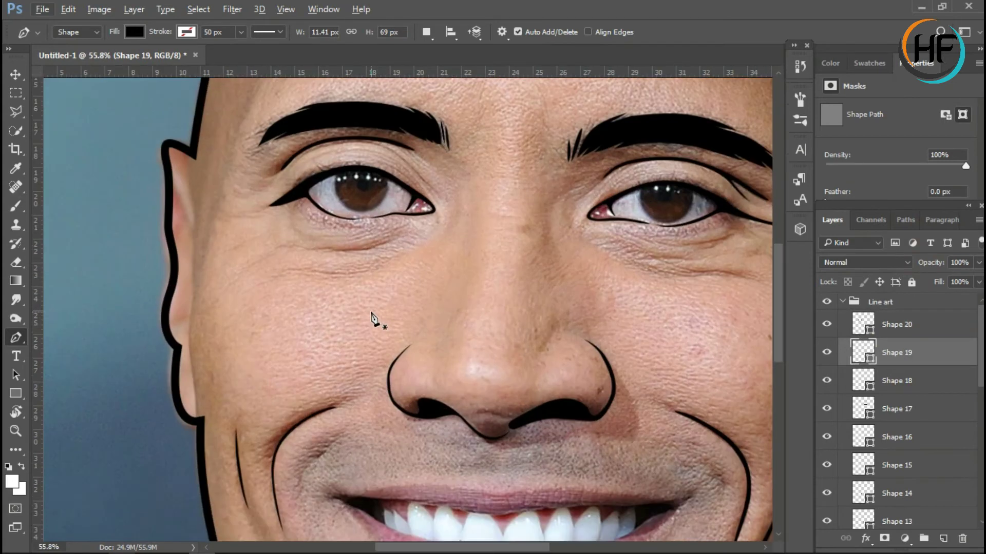
pyautogui.scroll(2, 379, 321)
pyautogui.scroll(2, 440, 341)
pyautogui.scroll(2, 404, 367)
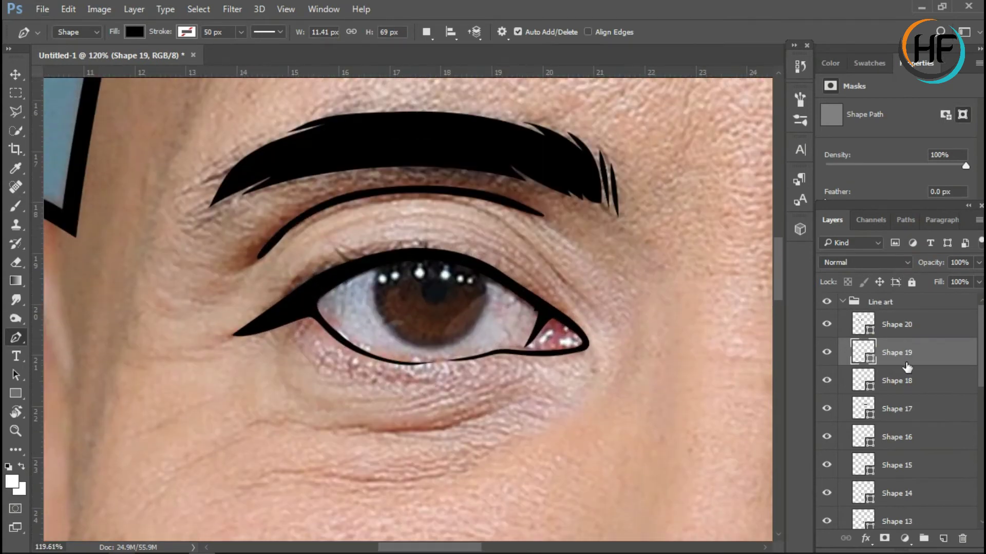
pyautogui.click(880, 302)
pyautogui.scroll(-3, 452, 354)
pyautogui.scroll(-1, 490, 288)
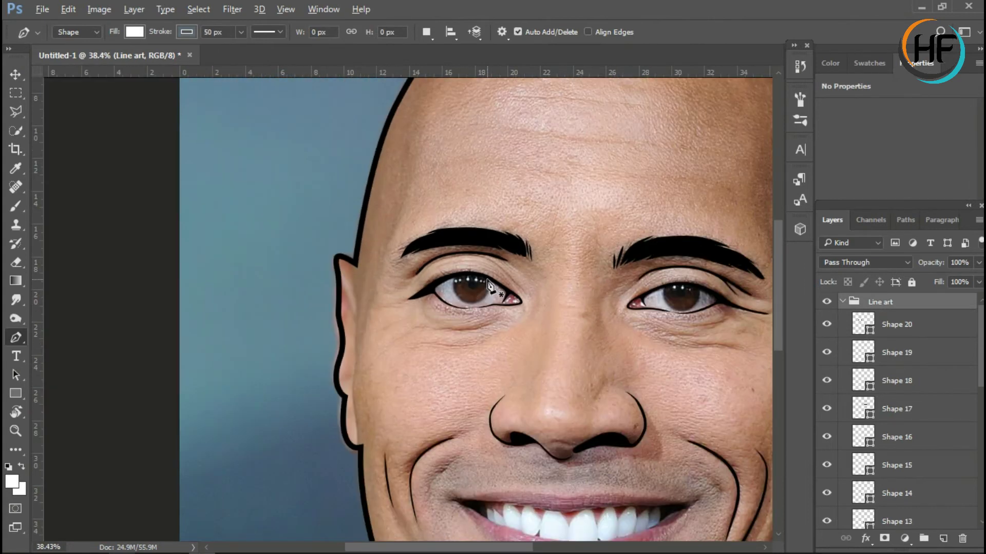
pyautogui.scroll(-2, 488, 285)
# Start the lip shape at the left mouth corner and set its fill and stroke options.
pyautogui.scroll(4, 257, 328)
pyautogui.click(252, 326)
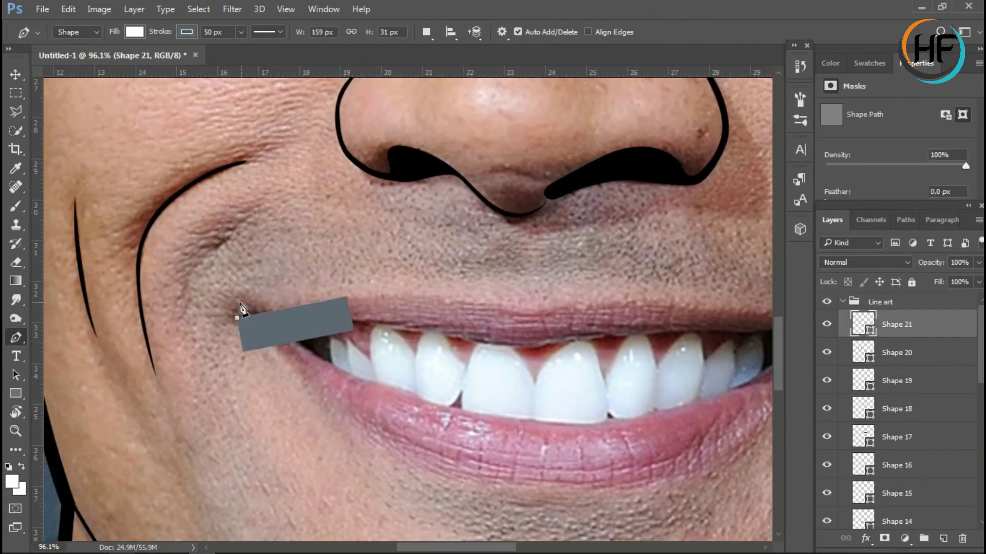
pyautogui.click(187, 32)
pyautogui.click(123, 59)
pyautogui.click(135, 32)
pyautogui.click(57, 98)
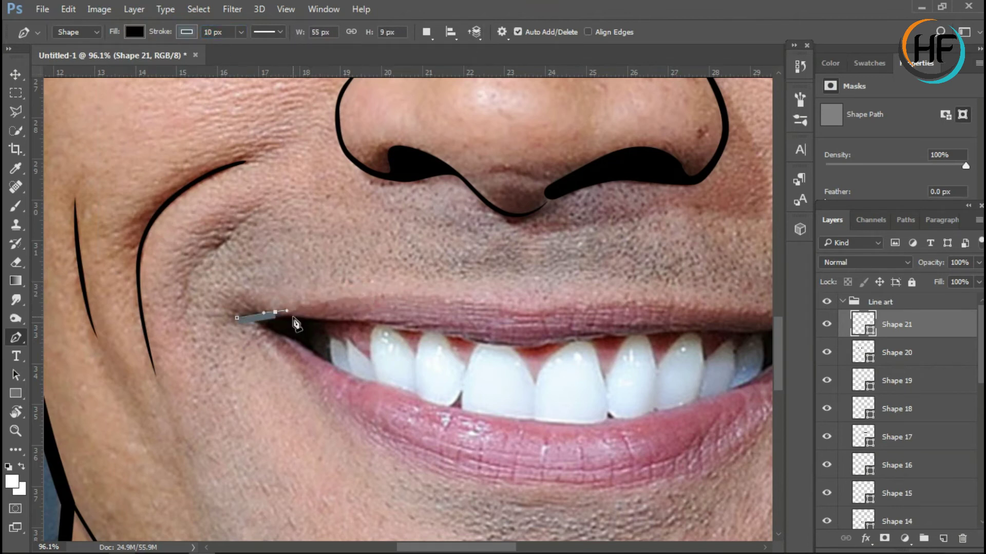
# Trace the upper lip and switch the shape to no fill with a black outline.
pyautogui.moveTo(405, 291); pyautogui.dragTo(432, 296)
pyautogui.moveTo(542, 310); pyautogui.dragTo(581, 304)
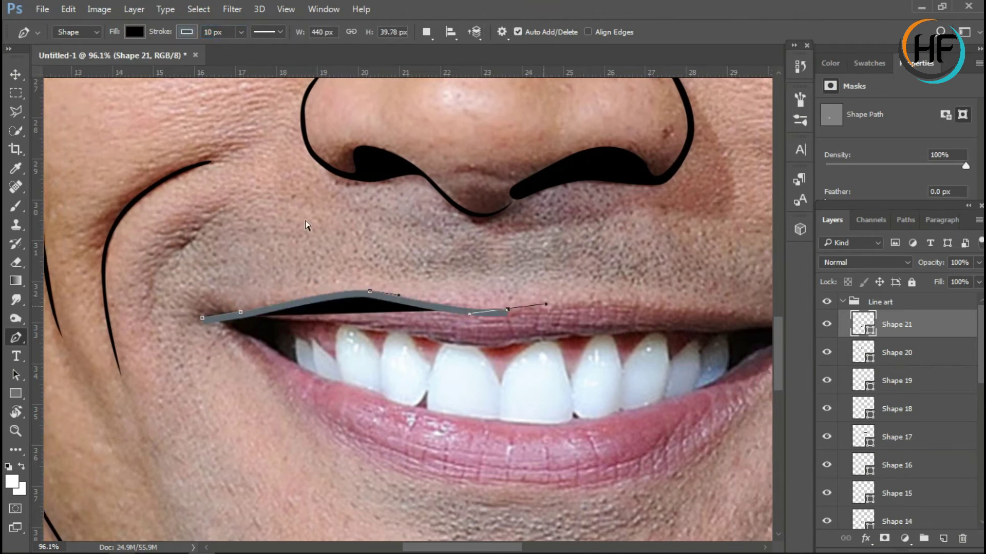
pyautogui.hscroll(5, 581, 304)
pyautogui.click(186, 32)
pyautogui.click(135, 32)
pyautogui.click(124, 59)
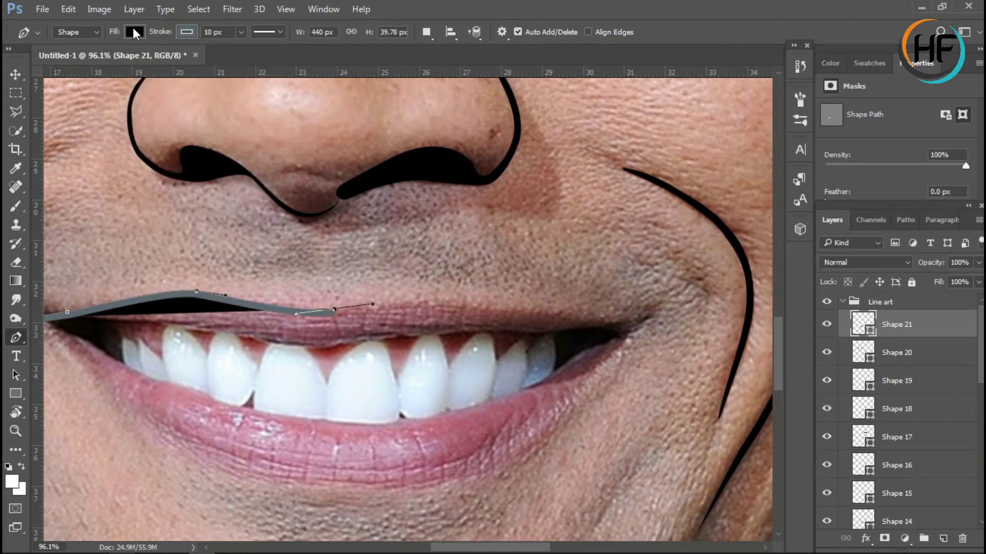
pyautogui.click(186, 32)
pyautogui.click(119, 103)
# Carry the outline around the right corner and along the lower lip, closing at the left corner.
pyautogui.moveTo(510, 308); pyautogui.dragTo(559, 311)
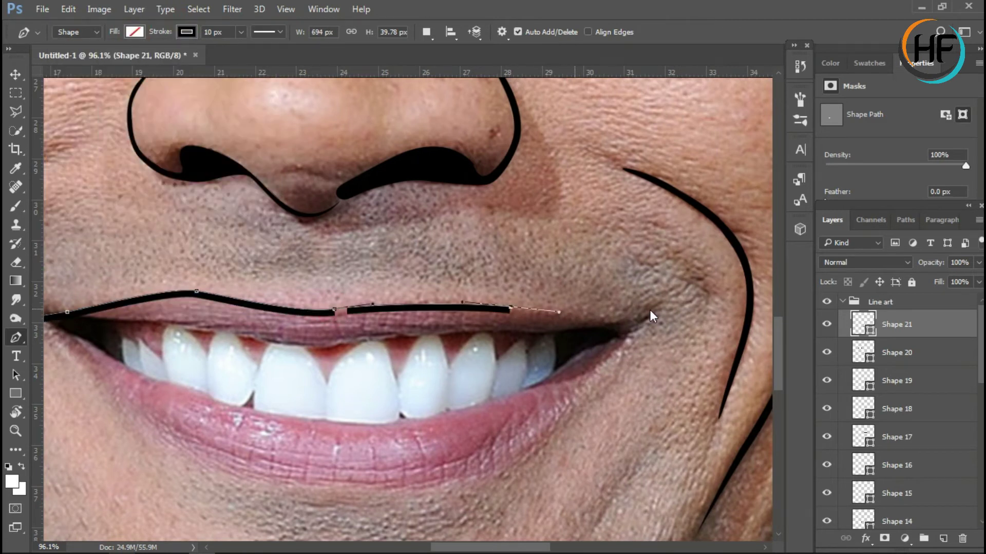
pyautogui.moveTo(575, 395); pyautogui.dragTo(540, 422)
pyautogui.hscroll(-2, 539, 422)
pyautogui.moveTo(511, 486); pyautogui.dragTo(419, 497)
pyautogui.moveTo(287, 469); pyautogui.dragTo(226, 451)
pyautogui.moveTo(166, 377); pyautogui.dragTo(154, 365)
pyautogui.click(98, 318)
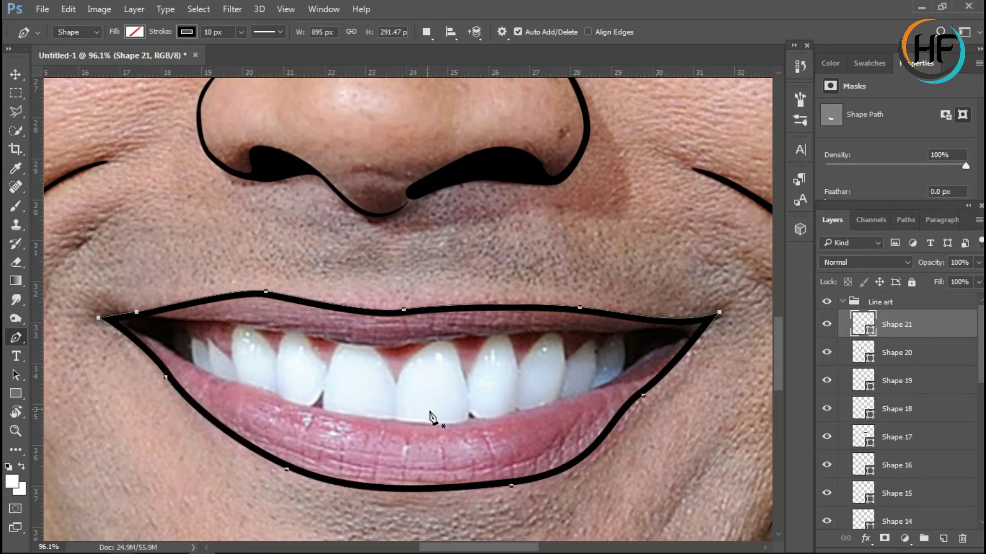
# Reshape the curve at the left mouth corner, then lower the lip layer to 16% opacity.
pyautogui.hscroll(-2, 340, 314)
pyautogui.scroll(2, 340, 314)
pyautogui.press('0')
pyautogui.press('0')
pyautogui.click(348, 278)
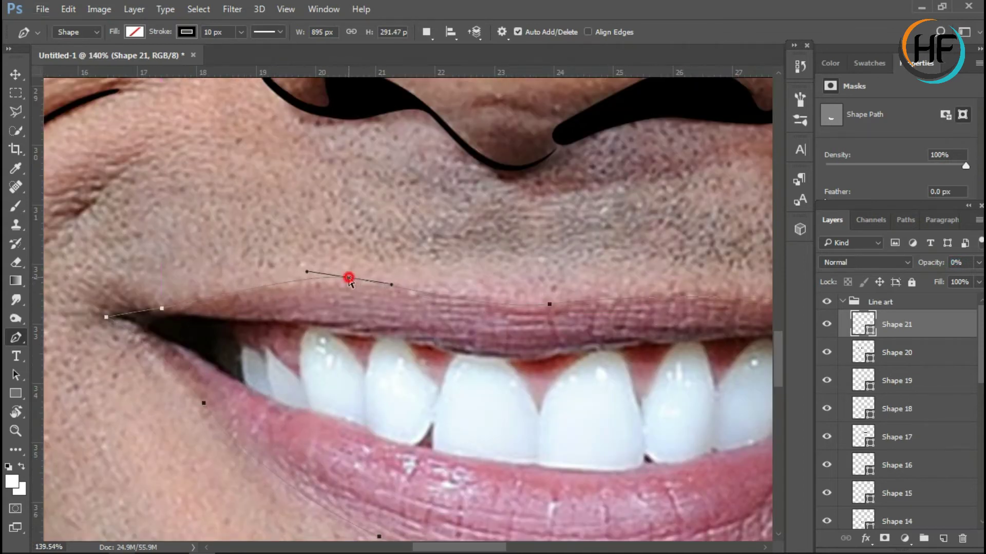
pyautogui.moveTo(106, 317)
pyautogui.mouseDown()
pyautogui.moveTo(147, 321)
pyautogui.moveTo(162, 310)
pyautogui.mouseUp()
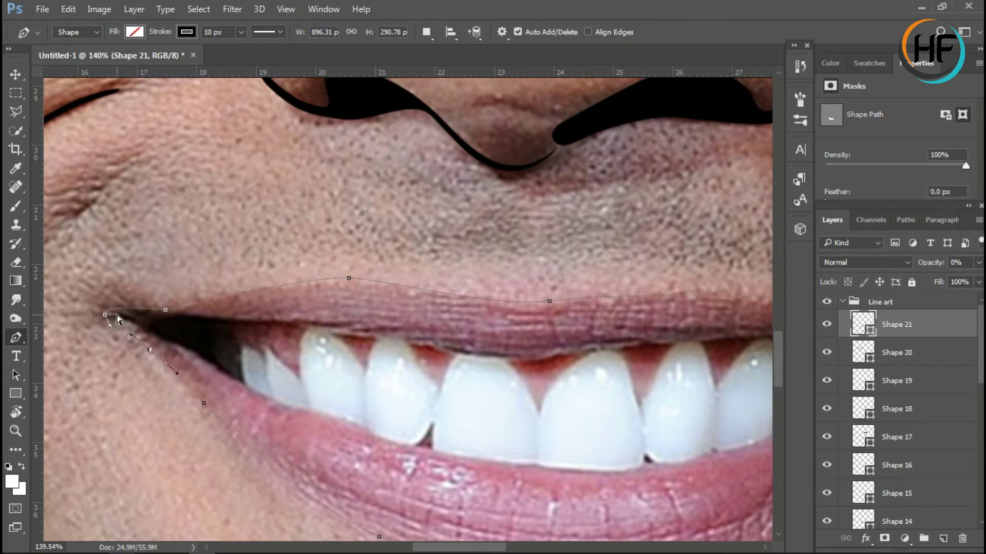
pyautogui.scroll(1, 154, 338)
pyautogui.press('1')
pyautogui.press('6')
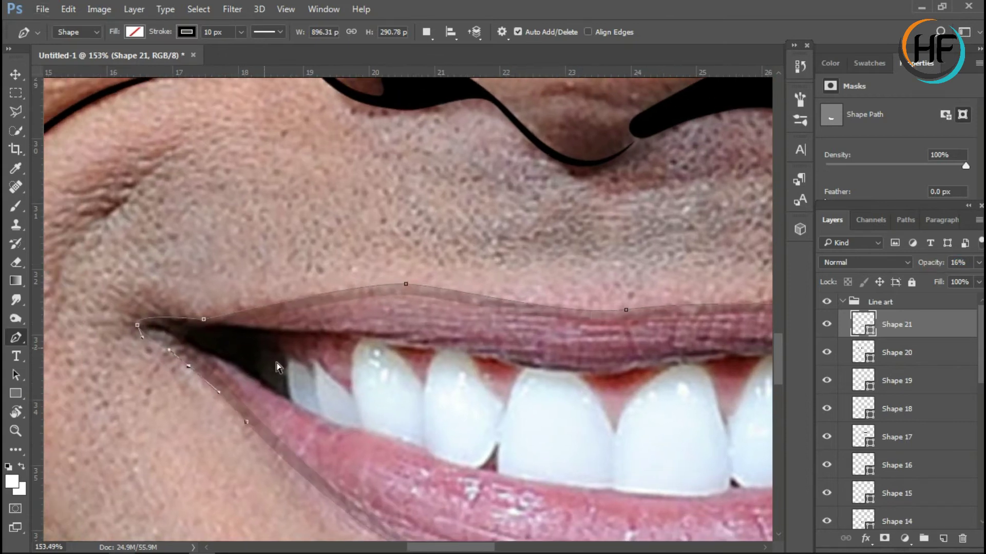
# Add curved anchors along the bottom lip and right corner, close the path, restore full opacity.
pyautogui.scroll(-2, 277, 367)
pyautogui.scroll(1, 396, 448)
pyautogui.moveTo(417, 475); pyautogui.dragTo(538, 465)
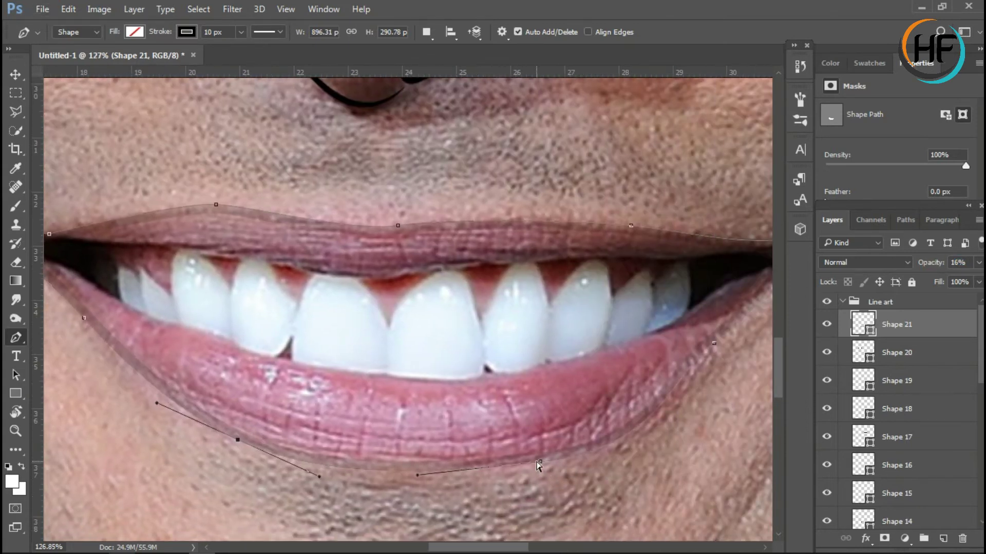
pyautogui.scroll(4, 708, 422)
pyautogui.moveTo(537, 336); pyautogui.dragTo(606, 287)
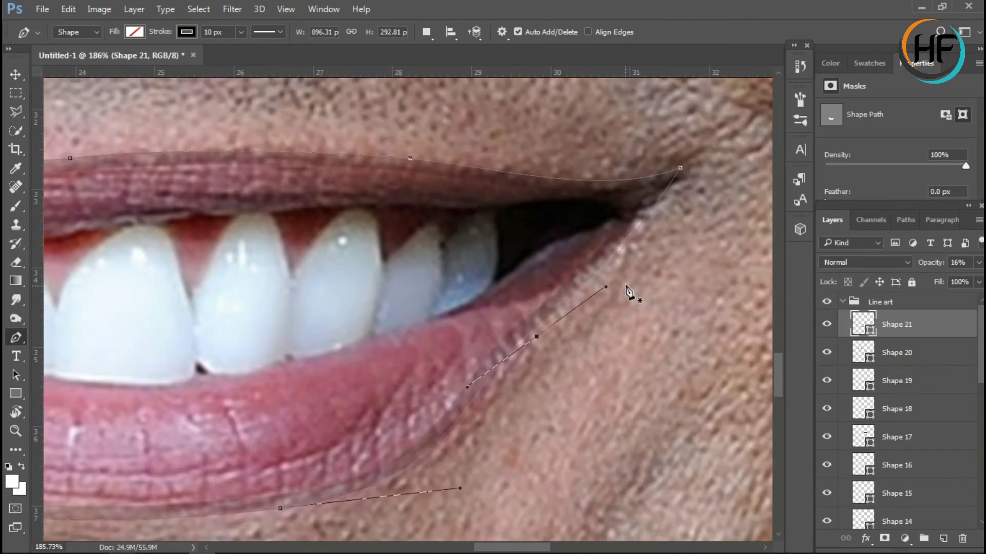
pyautogui.click(681, 168)
pyautogui.scroll(-6, 460, 394)
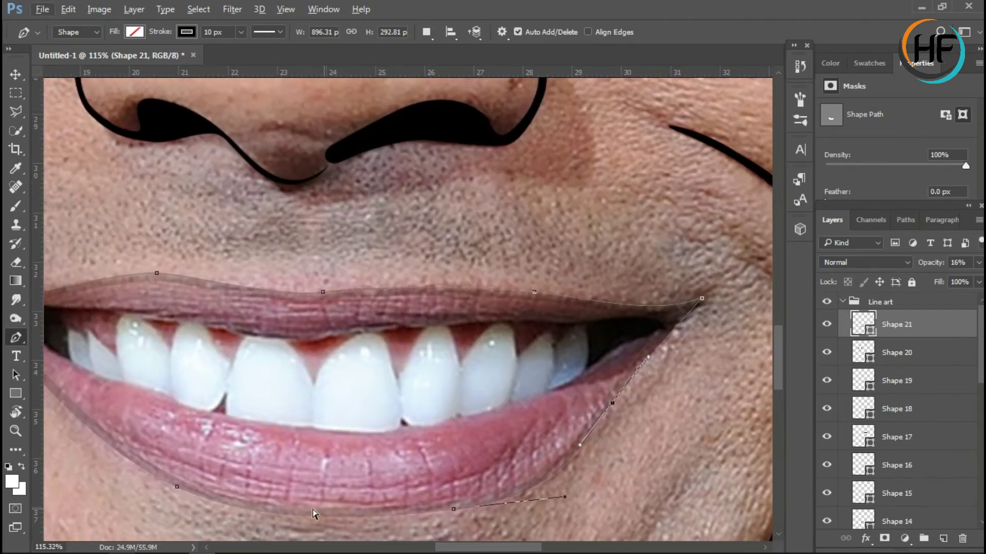
pyautogui.scroll(-3, 313, 509)
pyautogui.press('0')
# Select lower-lip and right-corner anchors and add an anchor refining the lip curve.
pyautogui.scroll(2, 594, 484)
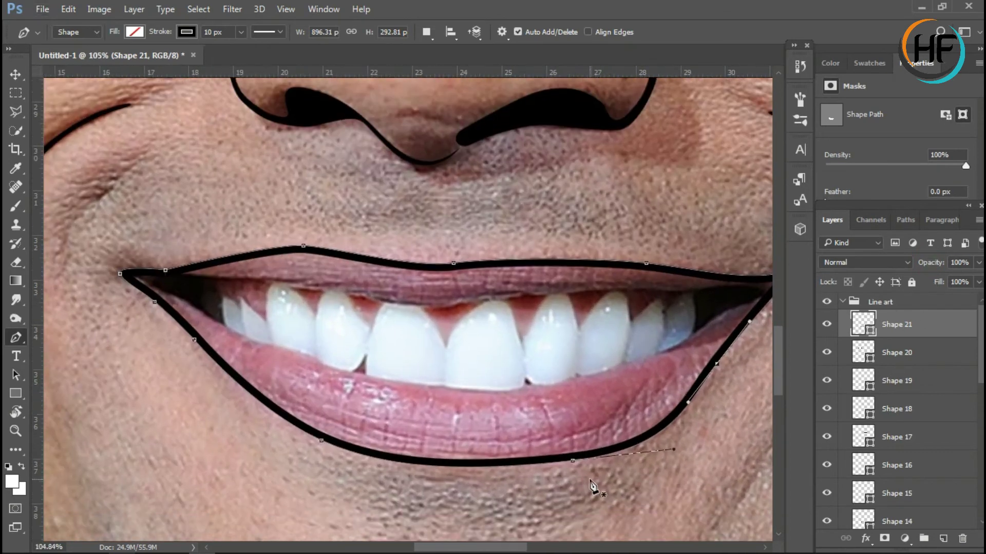
pyautogui.scroll(2, 594, 484)
pyautogui.keyDown('ctrl'); pyautogui.click(268, 426); pyautogui.keyUp('ctrl')
pyautogui.keyDown('ctrl'); pyautogui.click(744, 341); pyautogui.keyUp('ctrl')
pyautogui.keyDown('ctrl'); pyautogui.click(667, 451); pyautogui.keyUp('ctrl')
pyautogui.moveTo(574, 459)
pyautogui.mouseDown()
pyautogui.moveTo(652, 446)
pyautogui.moveTo(578, 450)
pyautogui.mouseUp()
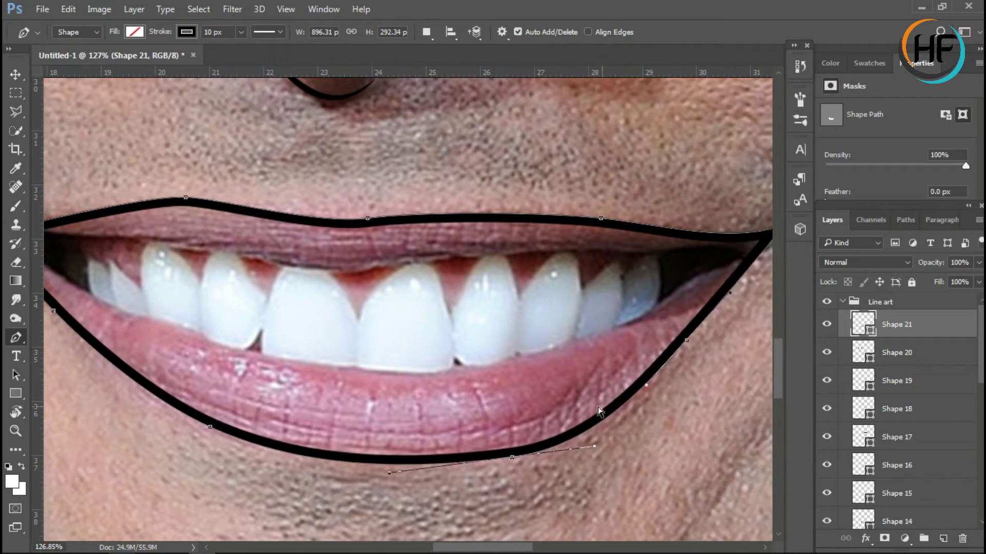
# Nudge the new upper-lip anchor down, select Shape 20 and fit the canvas in view.
pyautogui.scroll(-3, 491, 452)
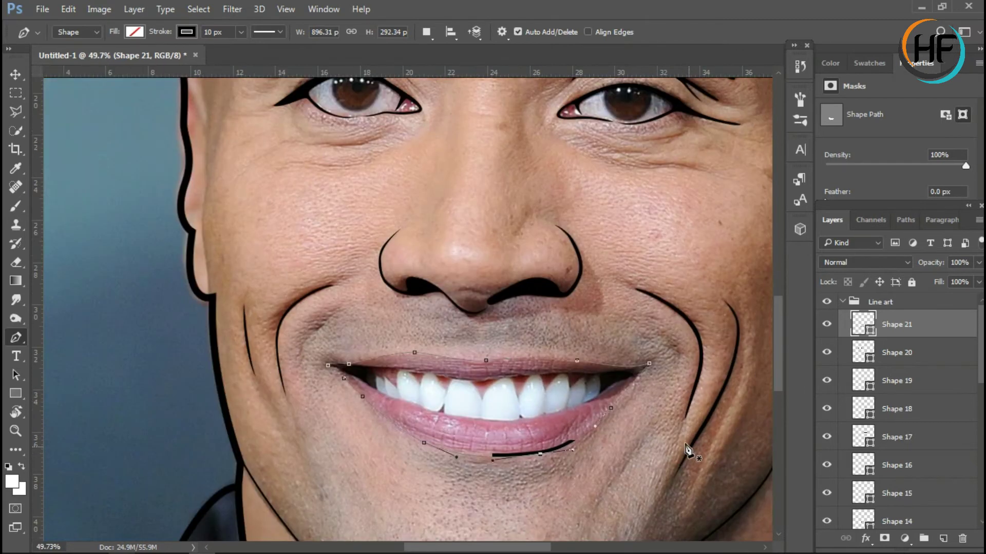
pyautogui.scroll(2, 567, 407)
pyautogui.scroll(1, 452, 354)
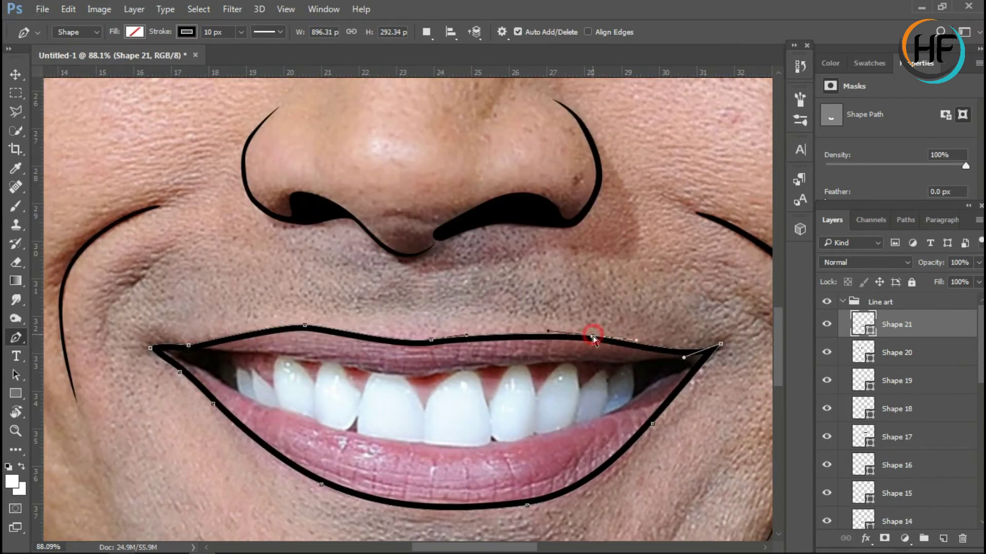
pyautogui.moveTo(593, 339); pyautogui.dragTo(593, 341)
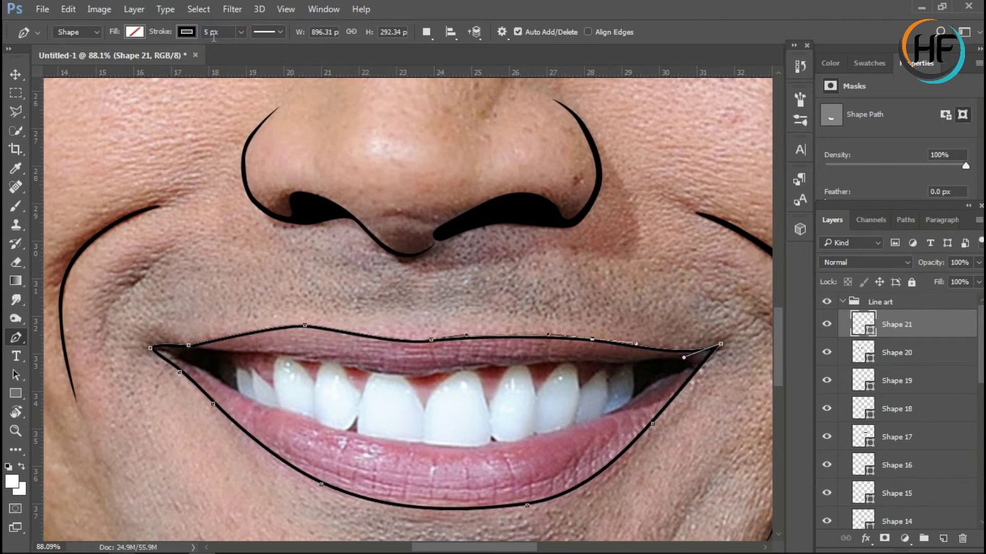
pyautogui.click(896, 352)
pyautogui.hotkey('ctrl', '0')
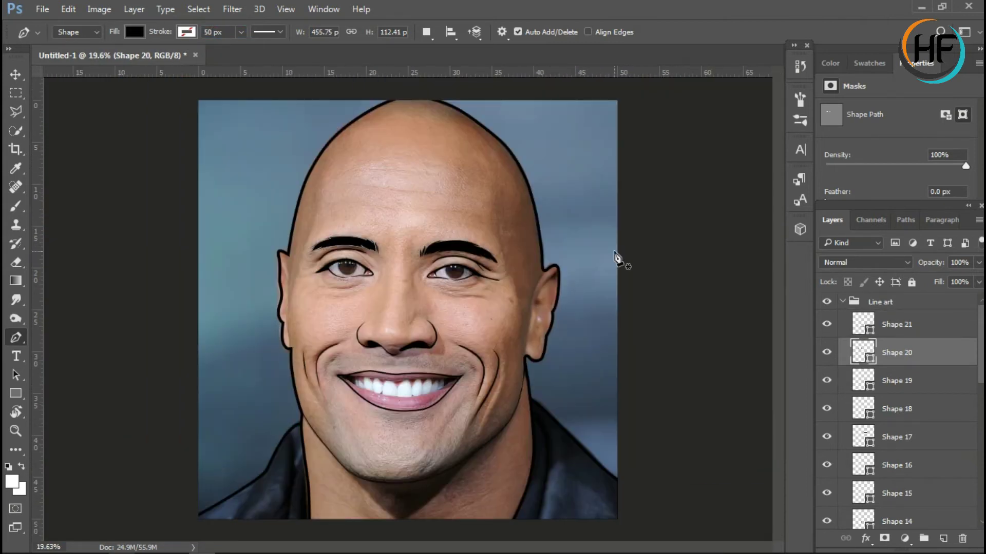
# Trace Shape 22 down the right ear's inner edge and close the path.
pyautogui.scroll(3, 517, 322)
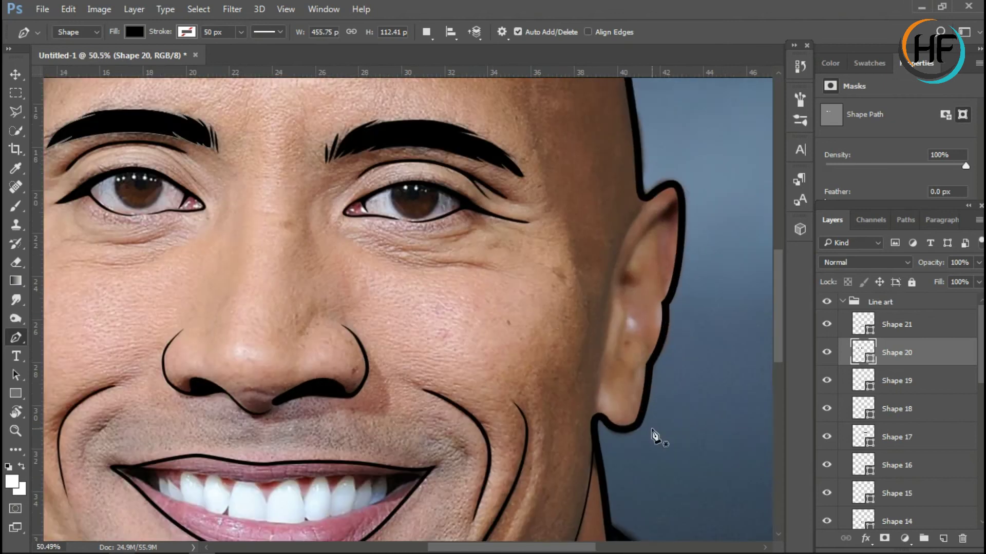
pyautogui.scroll(2, 654, 437)
pyautogui.scroll(5, 610, 399)
pyautogui.scroll(2, 640, 390)
pyautogui.click(870, 324)
pyautogui.click(651, 192)
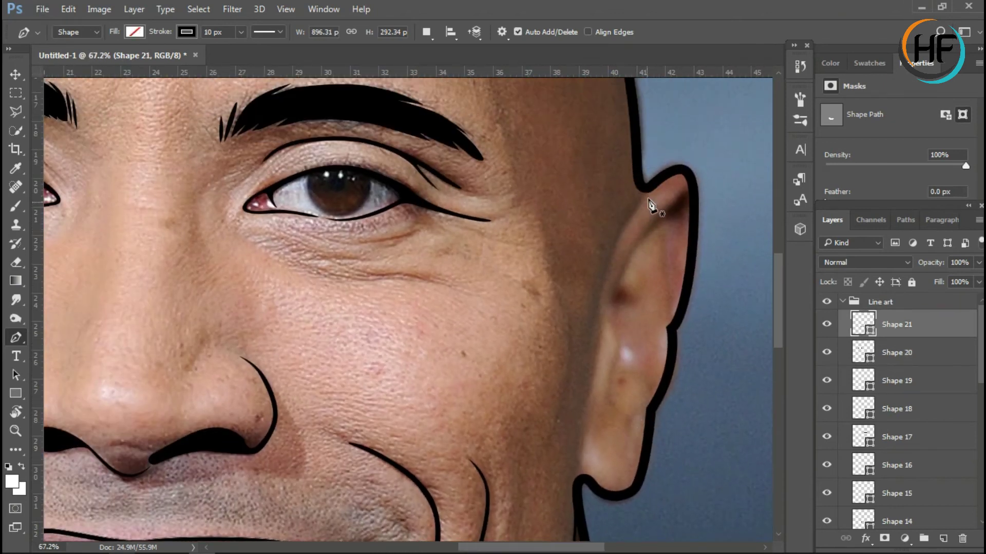
pyautogui.moveTo(608, 273); pyautogui.dragTo(597, 313)
pyautogui.moveTo(600, 349); pyautogui.dragTo(596, 368)
pyautogui.click(583, 480)
pyautogui.moveTo(582, 480); pyautogui.dragTo(591, 514)
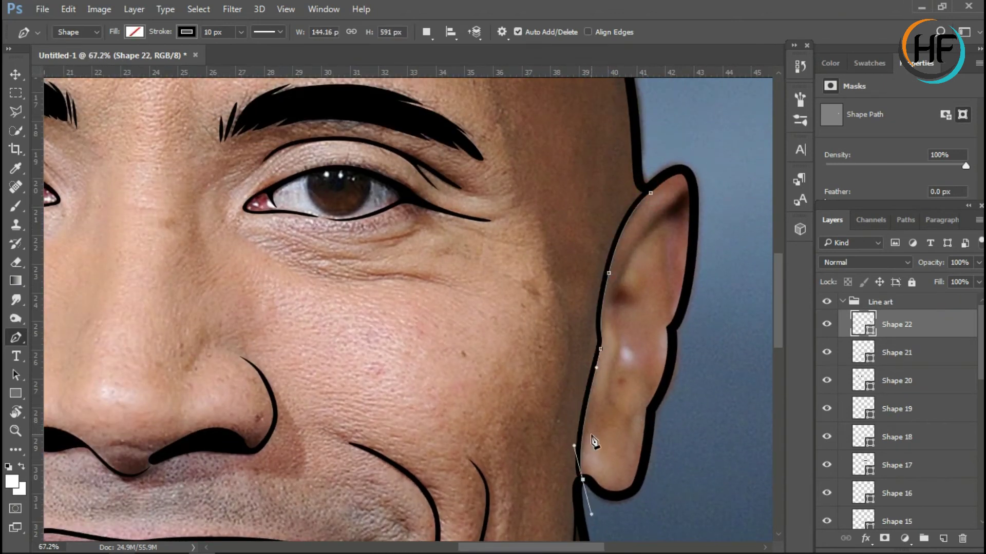
pyautogui.click(650, 194)
# Trace Shape 23 up the left ear's inner edge, closing it at its start.
pyautogui.hscroll(-10, 636, 462)
pyautogui.click(643, 318)
pyautogui.moveTo(532, 379); pyautogui.dragTo(528, 366)
pyautogui.moveTo(540, 297); pyautogui.dragTo(539, 277)
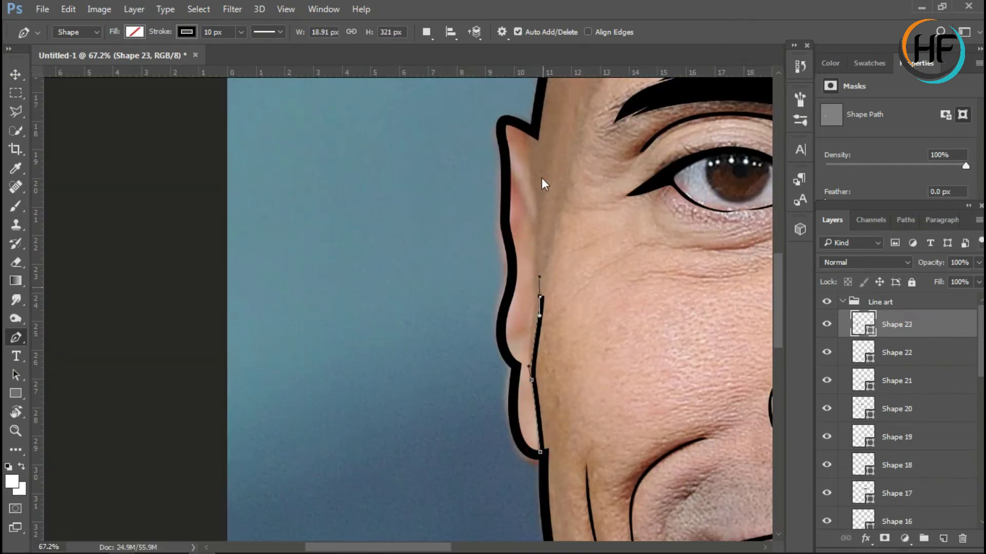
pyautogui.click(540, 454)
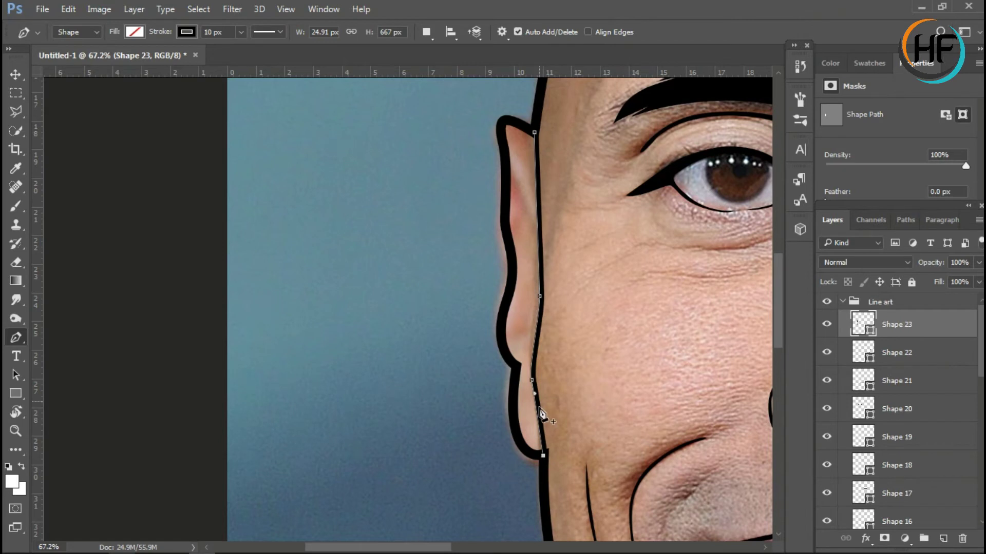
pyautogui.keyDown('alt'); pyautogui.scroll(-5, 548, 462); pyautogui.keyUp('alt')
pyautogui.hscroll(5, 565, 477)
pyautogui.scroll(-5, 573, 488)
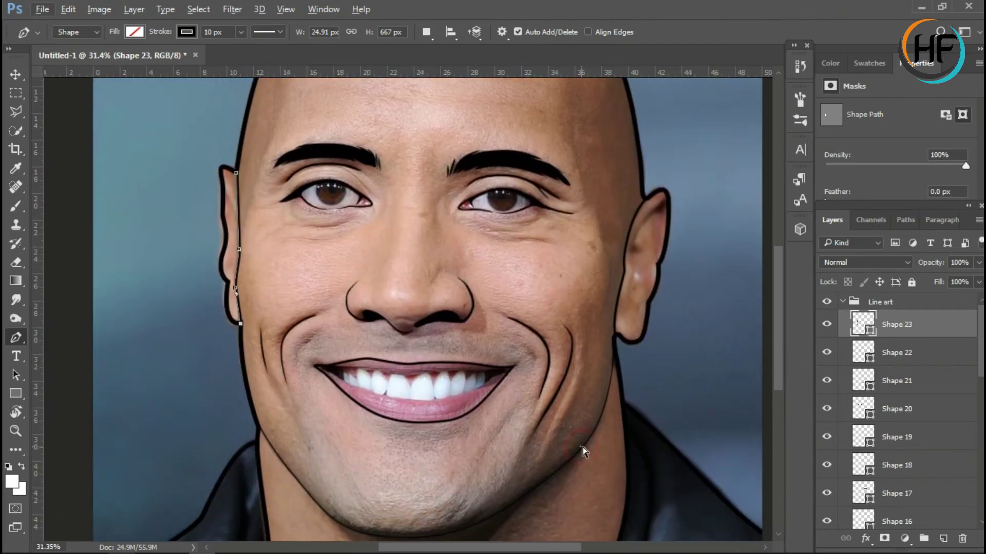
pyautogui.scroll(2, 440, 451)
pyautogui.keyDown('alt'); pyautogui.scroll(5, 385, 467); pyautogui.keyUp('alt')
pyautogui.hscroll(-2, 333, 441)
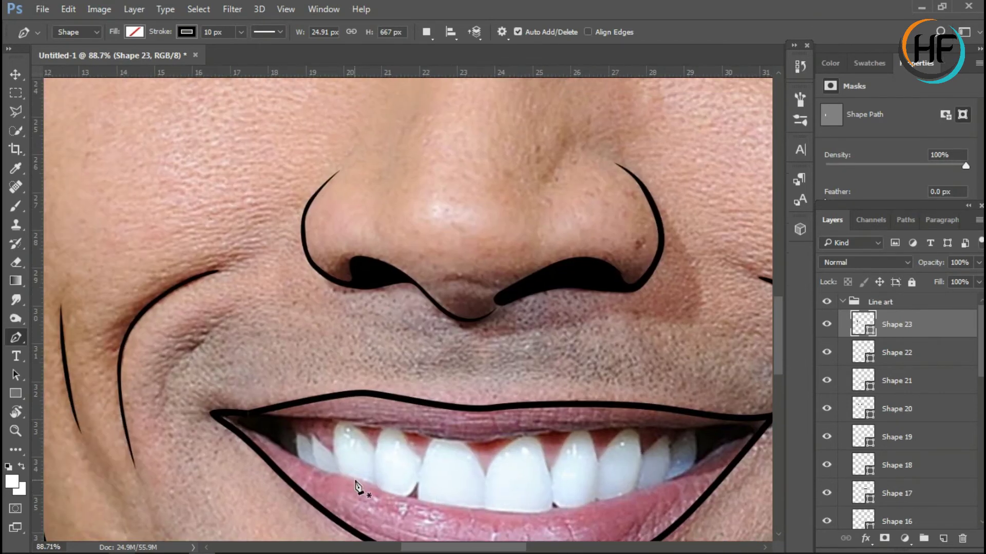
pyautogui.keyDown('alt'); pyautogui.scroll(1, 308, 390); pyautogui.keyUp('alt')
pyautogui.keyDown('alt'); pyautogui.scroll(1, 337, 399); pyautogui.keyUp('alt')
# Draw a curved Pen line (Shape 24) along the lower teeth edge, mouth corner to corner.
pyautogui.click(233, 375)
pyautogui.click(283, 396)
pyautogui.moveTo(365, 437); pyautogui.dragTo(398, 440)
pyautogui.moveTo(476, 470); pyautogui.dragTo(479, 468)
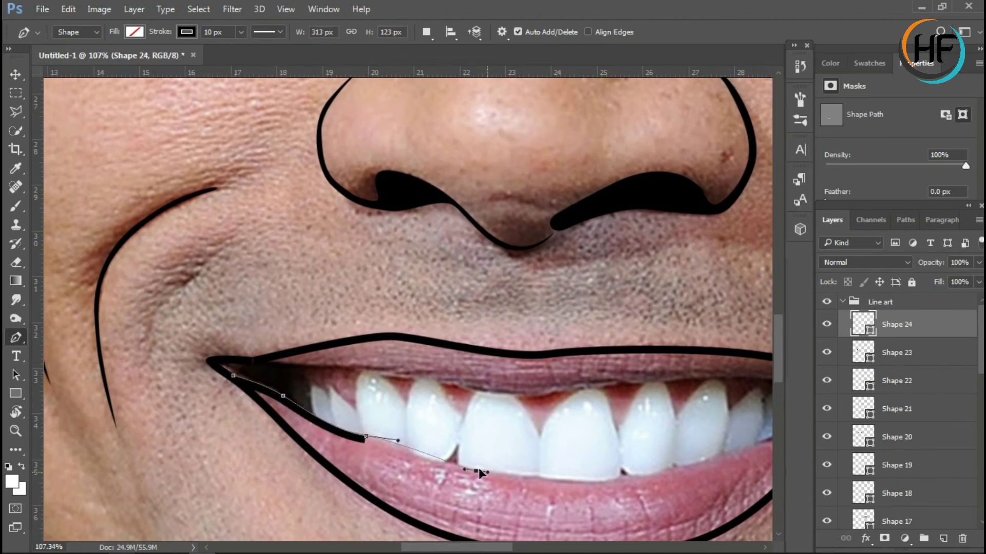
pyautogui.moveTo(633, 479); pyautogui.dragTo(682, 469)
pyautogui.hscroll(4, 556, 454)
pyautogui.moveTo(552, 441); pyautogui.dragTo(585, 425)
pyautogui.click(659, 388)
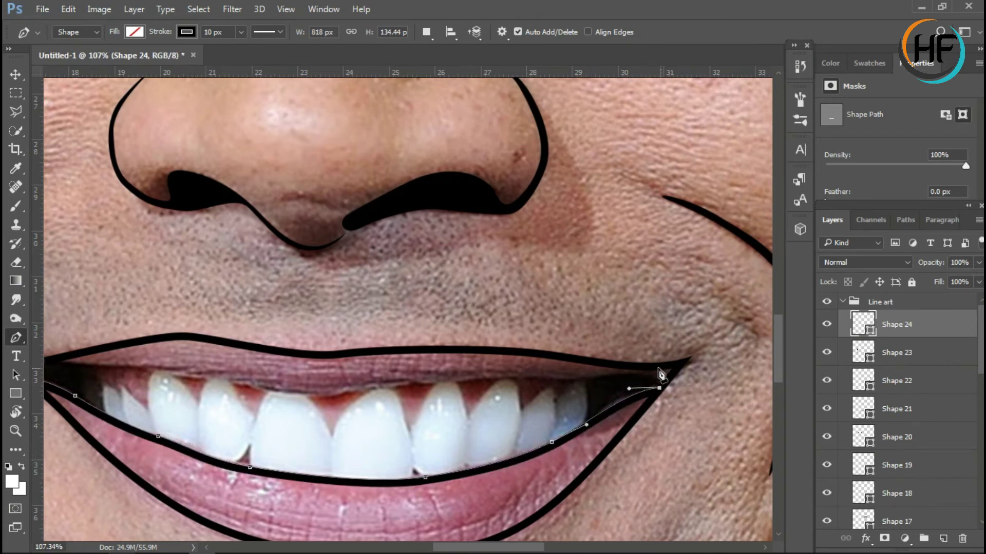
pyautogui.moveTo(614, 374); pyautogui.dragTo(509, 401)
pyautogui.keyDown('alt'); pyautogui.click(614, 374); pyautogui.keyUp('alt')
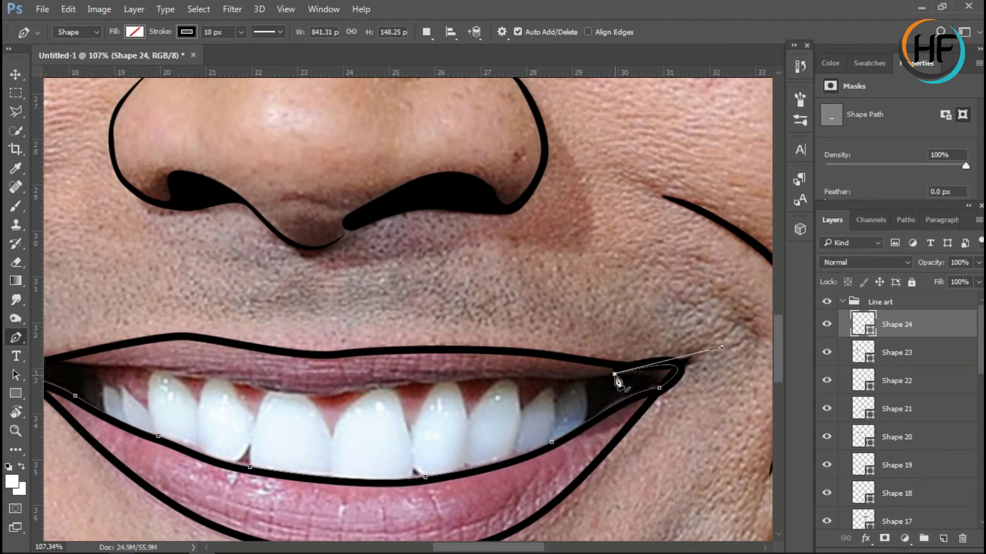
pyautogui.hotkey('ctrl', 'z')
pyautogui.press('Return')
# Draw a second curved line (Shape 25) along the upper teeth edge.
pyautogui.click(668, 370)
pyautogui.click(601, 376)
pyautogui.click(498, 376)
pyautogui.click(336, 392)
pyautogui.click(294, 396)
pyautogui.click(168, 367)
pyautogui.moveTo(168, 367); pyautogui.dragTo(364, 368)
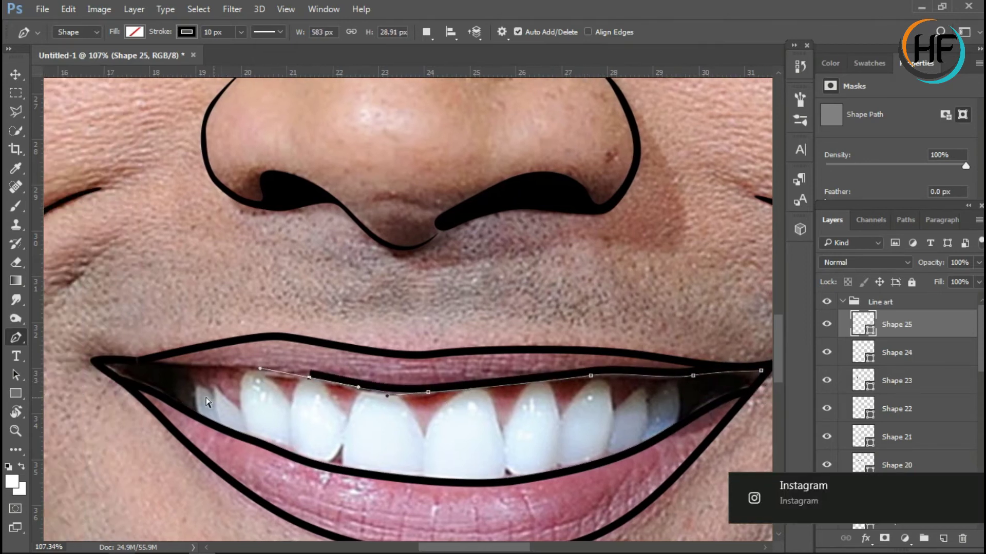
pyautogui.moveTo(254, 362); pyautogui.dragTo(233, 362)
pyautogui.hscroll(2, 403, 308)
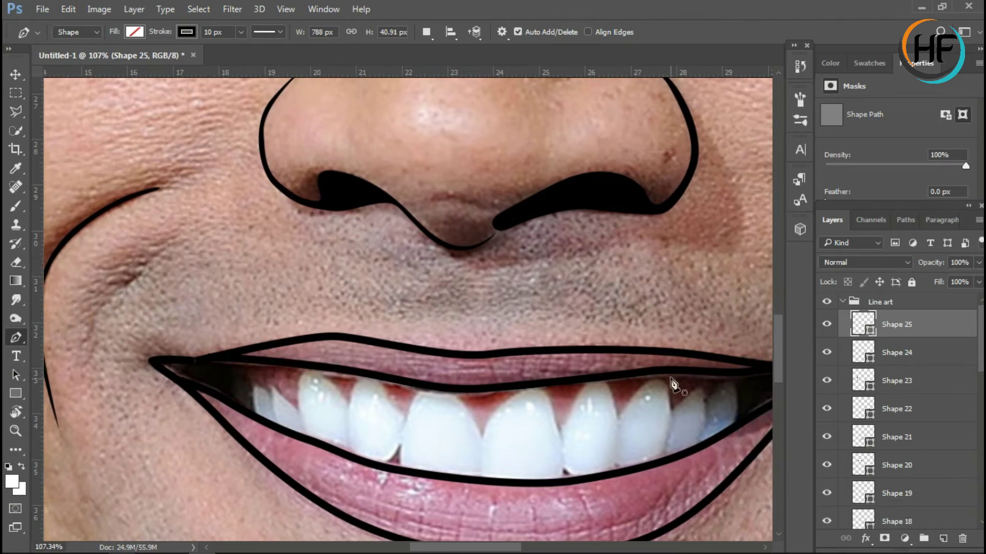
pyautogui.moveTo(649, 378); pyautogui.dragTo(681, 378)
pyautogui.press('Return')
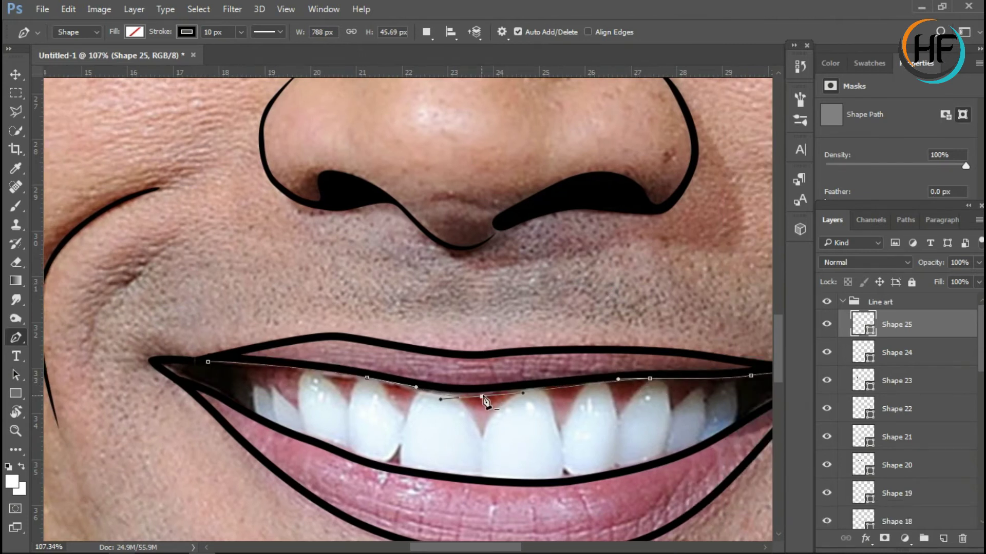
# Reselect the lower teeth line layer, Shape 24.
pyautogui.keyDown('ctrl'); pyautogui.click(389, 452); pyautogui.keyUp('ctrl')
pyautogui.scroll(-2, 308, 400)
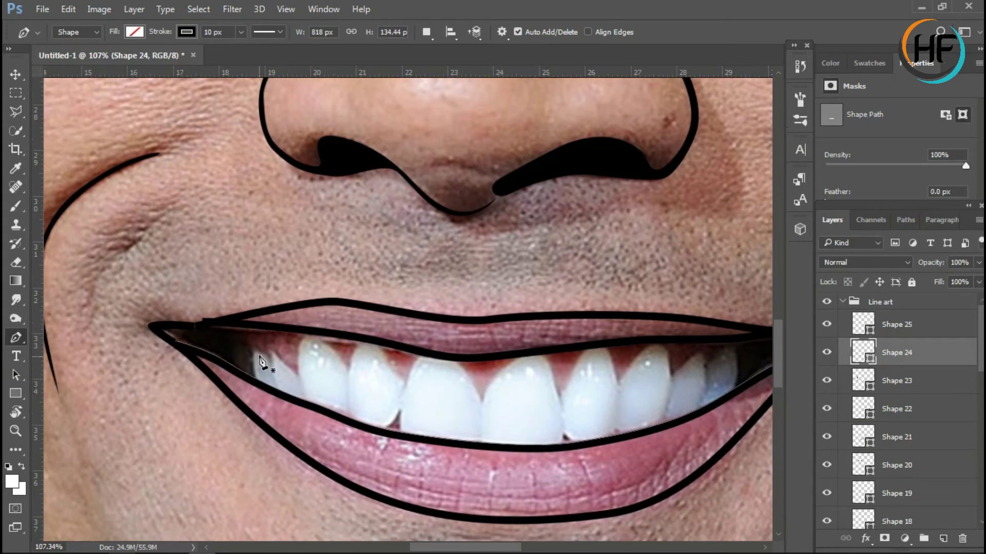
pyautogui.scroll(2, 243, 380)
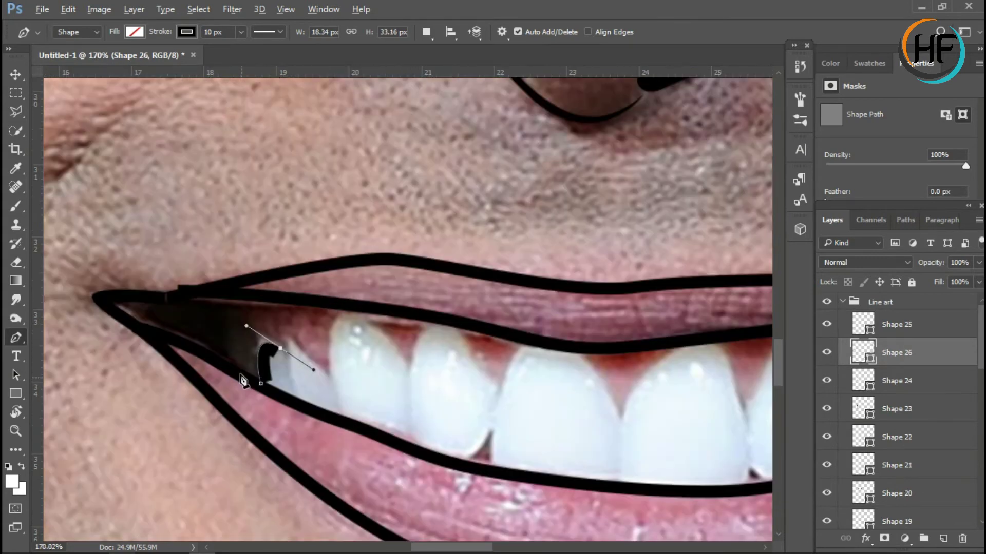
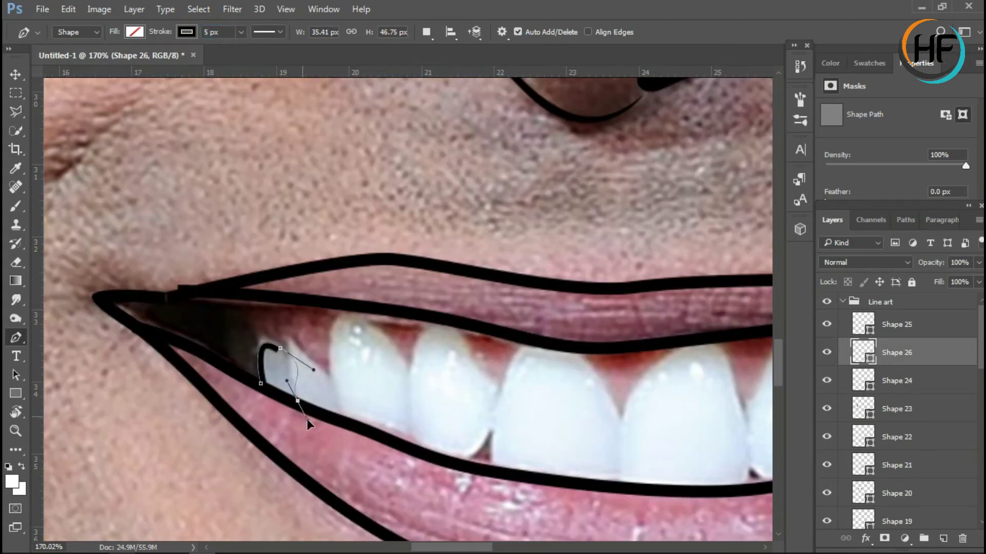
# Complete the outlines of the two small back teeth.
pyautogui.click(293, 395)
pyautogui.moveTo(299, 361); pyautogui.dragTo(318, 365)
pyautogui.click(334, 413)
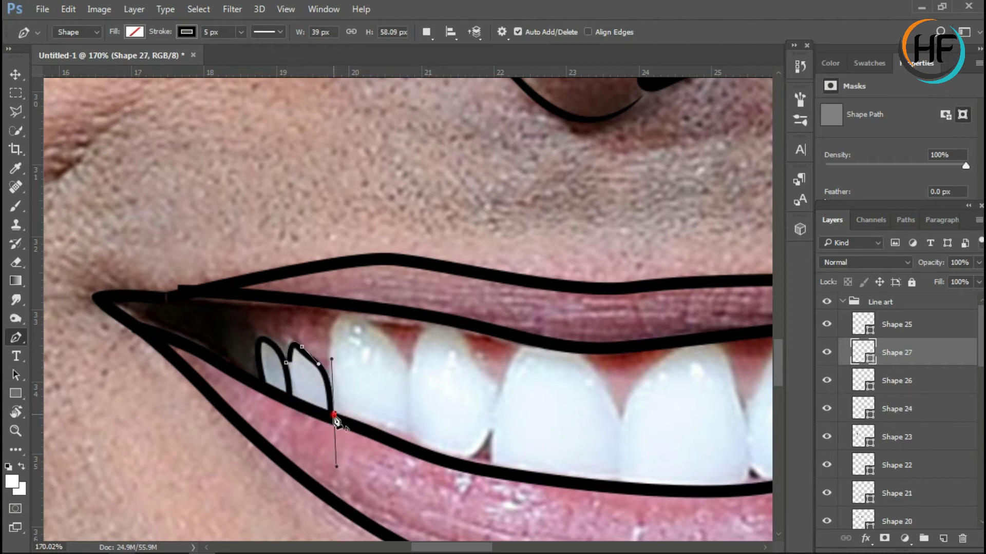
# Outline the next upper tooth as its own closed thin black shape.
pyautogui.click(330, 416)
pyautogui.moveTo(332, 327); pyautogui.dragTo(340, 315)
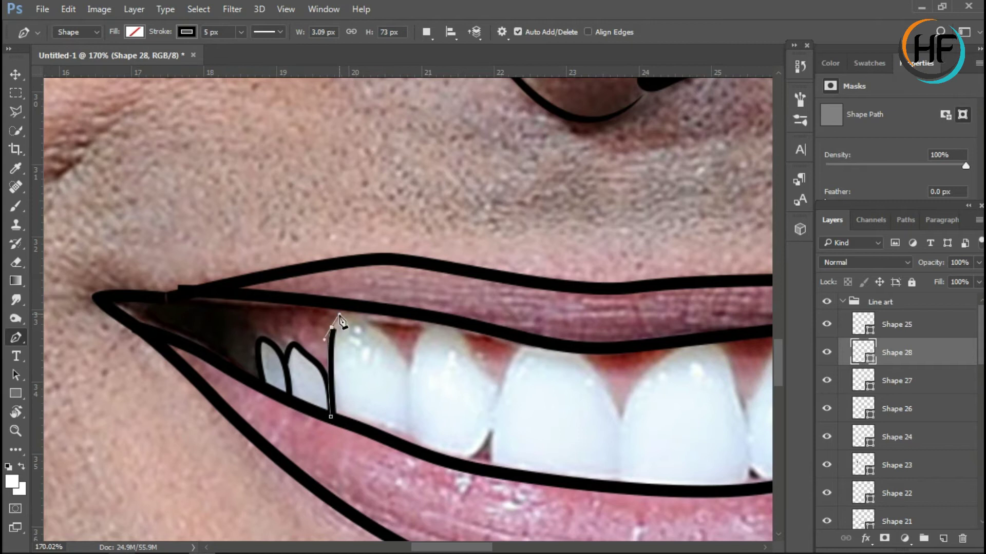
pyautogui.moveTo(404, 366); pyautogui.dragTo(405, 368)
pyautogui.click(407, 442)
pyautogui.moveTo(433, 322); pyautogui.dragTo(461, 323)
pyautogui.click(494, 413)
pyautogui.click(490, 463)
pyautogui.click(458, 462)
pyautogui.press('Escape')
# Outline the following tooth from its curved left side down to the lower lip.
pyautogui.click(487, 467)
pyautogui.moveTo(506, 383)
pyautogui.mouseDown()
pyautogui.moveTo(525, 351)
pyautogui.moveTo(579, 345)
pyautogui.mouseUp()
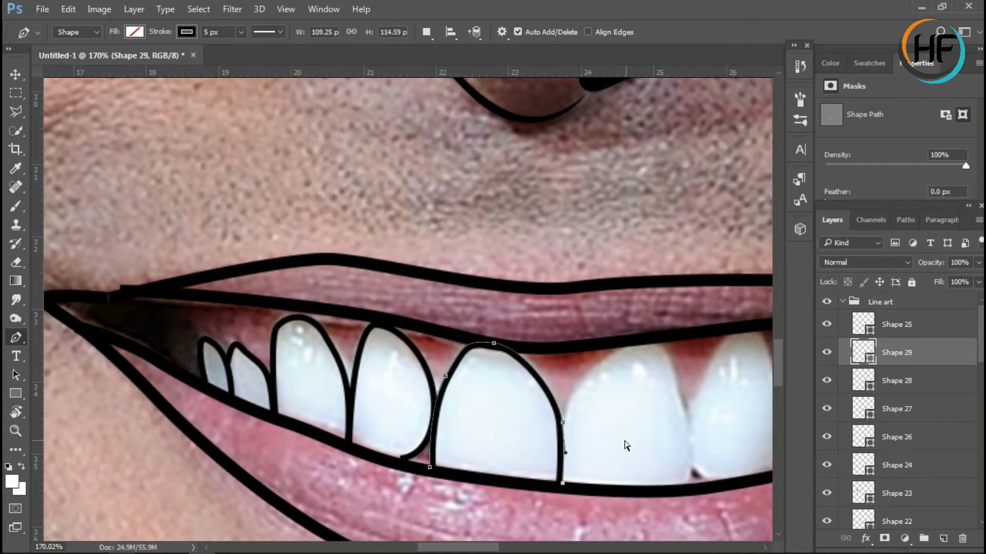
pyautogui.moveTo(623, 456); pyautogui.dragTo(485, 456)
pyautogui.click(477, 482)
pyautogui.press('Escape')
# Outline the next two upper teeth toward the centre of the mouth.
pyautogui.moveTo(515, 369); pyautogui.dragTo(554, 341)
pyautogui.moveTo(593, 370); pyautogui.dragTo(609, 429)
pyautogui.click(604, 486)
pyautogui.press('Escape')
pyautogui.moveTo(652, 331)
pyautogui.mouseDown()
pyautogui.moveTo(675, 322)
pyautogui.moveTo(695, 372)
pyautogui.mouseUp()
pyautogui.scroll(-5, 699, 480)
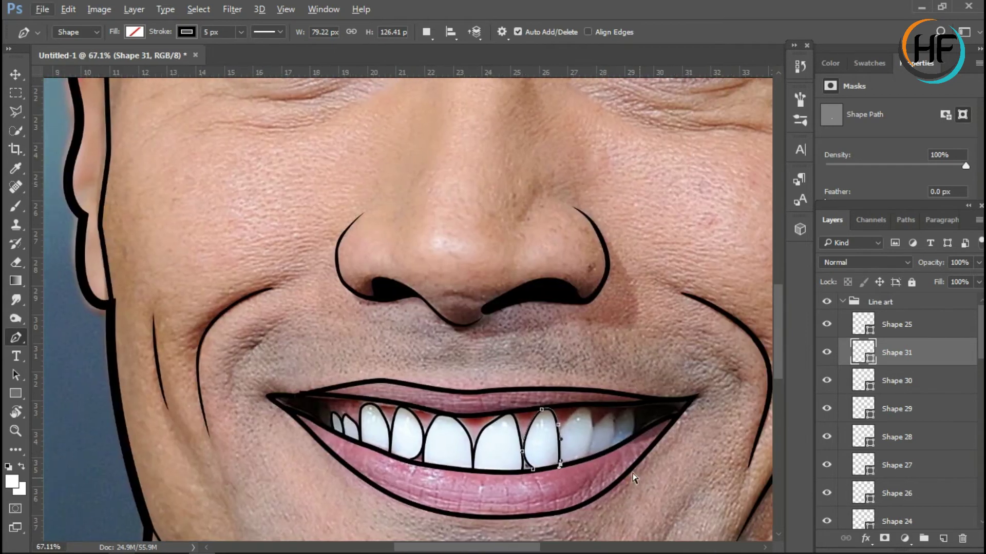
pyautogui.scroll(5, 606, 457)
pyautogui.press('Escape')
# Outline the next tooth from its base up to its tip and down its right edge.
pyautogui.click(603, 455)
pyautogui.moveTo(621, 355); pyautogui.dragTo(642, 329)
pyautogui.click(670, 321)
pyautogui.click(672, 435)
pyautogui.press('Escape')
# Outline the following tooth on the right side of the mouth.
pyautogui.click(680, 368)
pyautogui.moveTo(723, 332); pyautogui.dragTo(730, 331)
pyautogui.moveTo(738, 374); pyautogui.dragTo(735, 392)
pyautogui.click(729, 424)
pyautogui.hscroll(4, 667, 390)
pyautogui.press('Escape')
# Outline the last back tooth, then hide the photo to check the line art.
pyautogui.click(629, 351)
pyautogui.moveTo(671, 325); pyautogui.dragTo(685, 325)
pyautogui.hscroll(3, 719, 372)
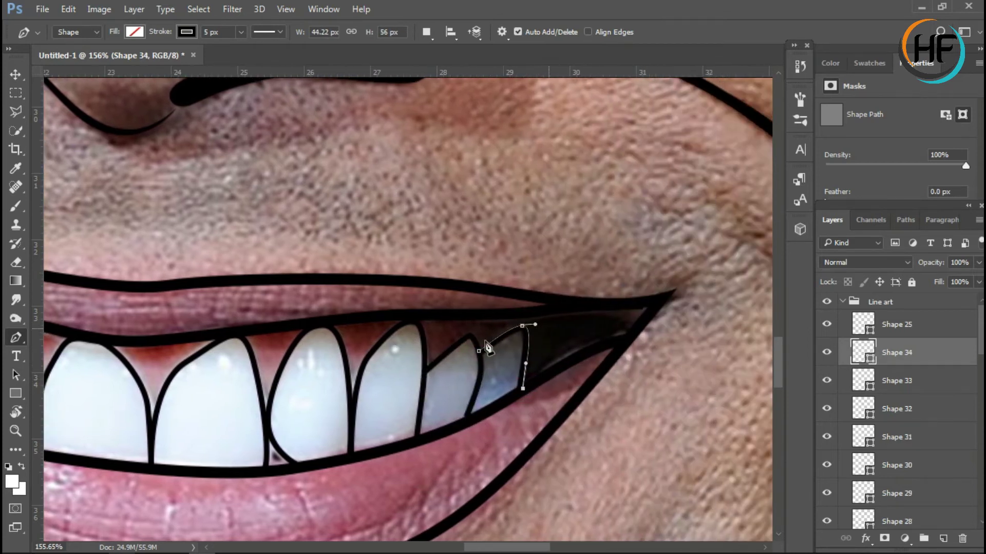
pyautogui.scroll(-5, 543, 233)
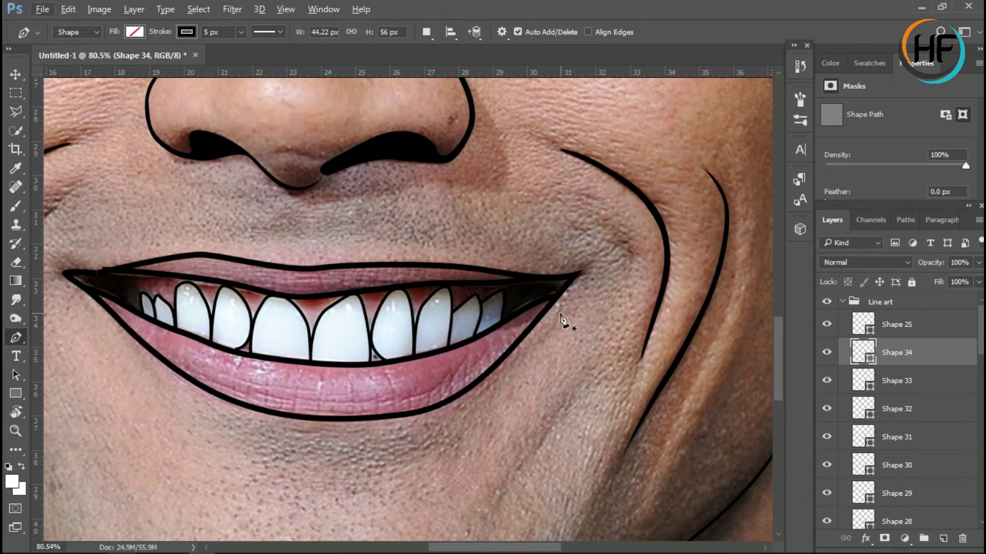
pyautogui.scroll(-5, 562, 321)
pyautogui.scroll(-10, 899, 411)
pyautogui.click(827, 515)
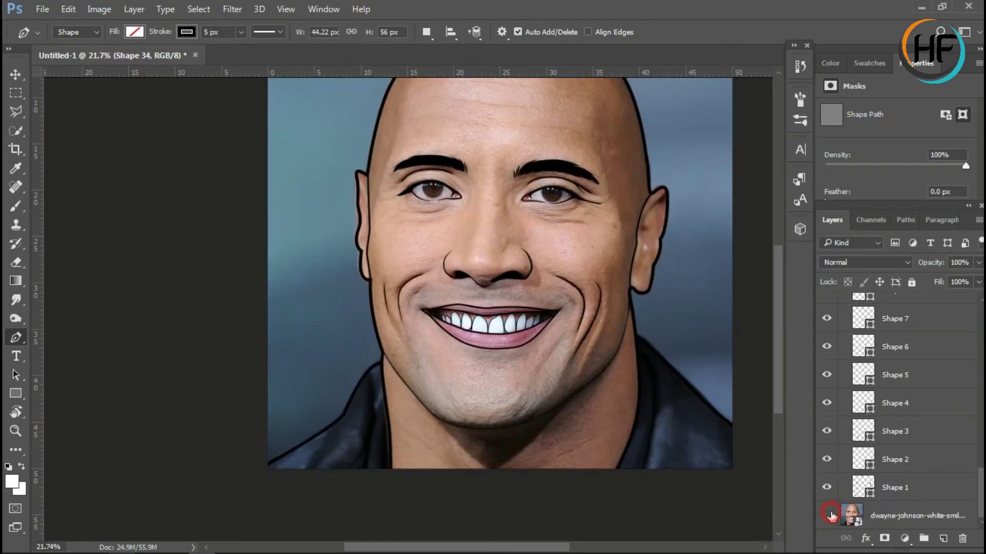
# Set new shapes' fill and stroke colours and a 10 px stroke, then return to the Pen tool.
pyautogui.scroll(3, 463, 328)
pyautogui.scroll(3, 308, 267)
pyautogui.click(186, 32)
pyautogui.click(135, 32)
pyautogui.click(56, 77)
pyautogui.click(187, 32)
pyautogui.click(107, 51)
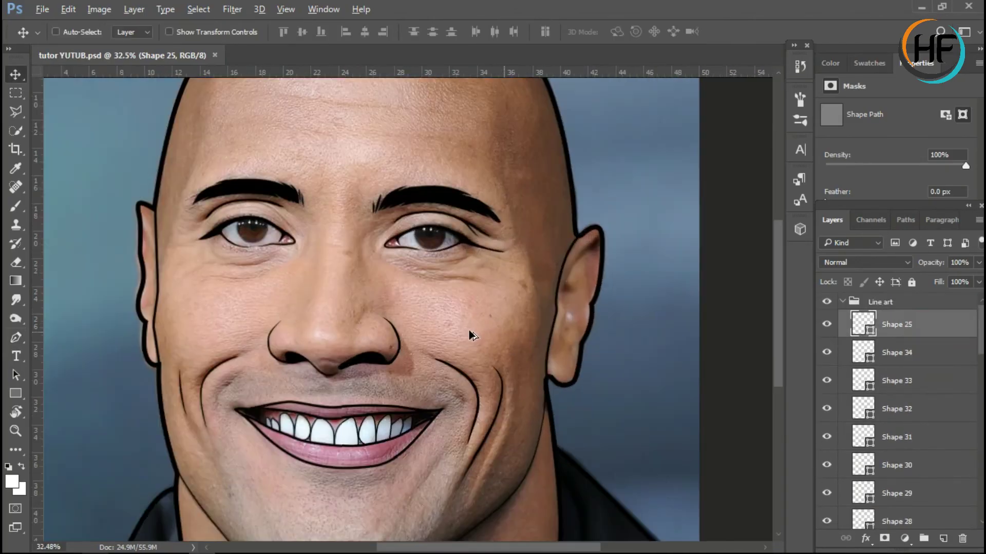
pyautogui.scroll(2, 470, 336)
pyautogui.scroll(1, 467, 362)
pyautogui.press('p')
pyautogui.scroll(1, 450, 288)
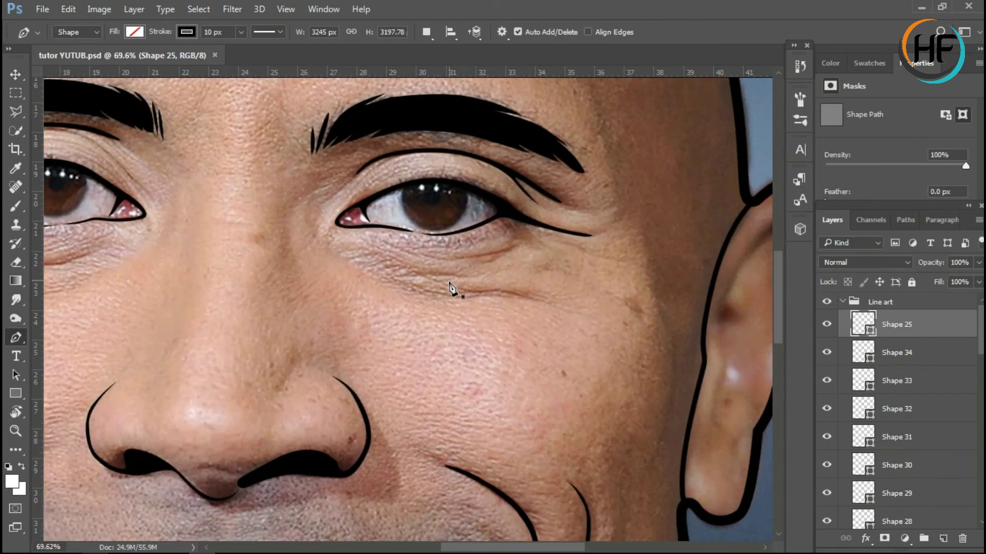
# Draw a black-filled wrinkle line under the left eye at 70% opacity.
pyautogui.hscroll(-5, 346, 286)
pyautogui.click(408, 248)
pyautogui.moveTo(358, 266); pyautogui.dragTo(330, 269)
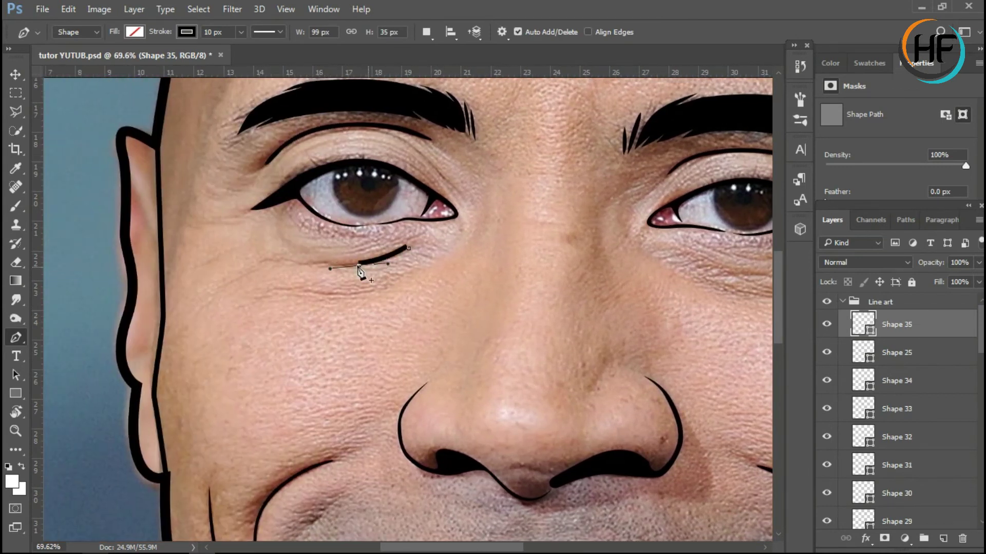
pyautogui.click(134, 32)
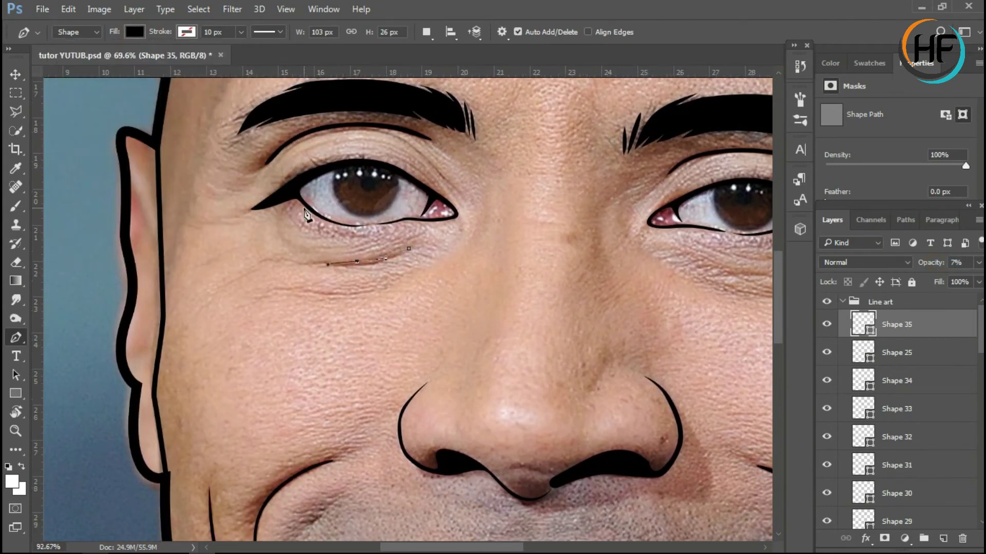
pyautogui.scroll(3, 306, 215)
pyautogui.moveTo(238, 281); pyautogui.dragTo(262, 290)
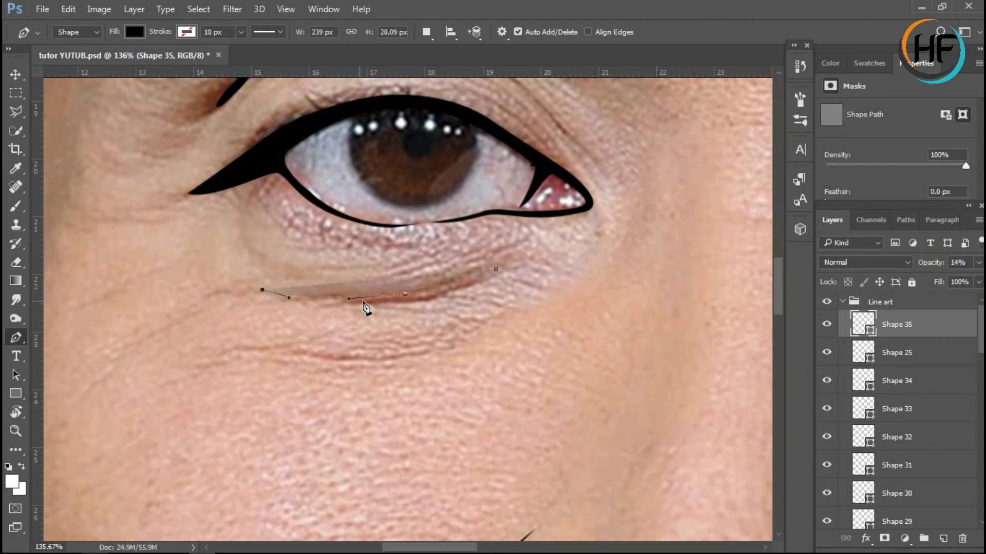
pyautogui.click(488, 281)
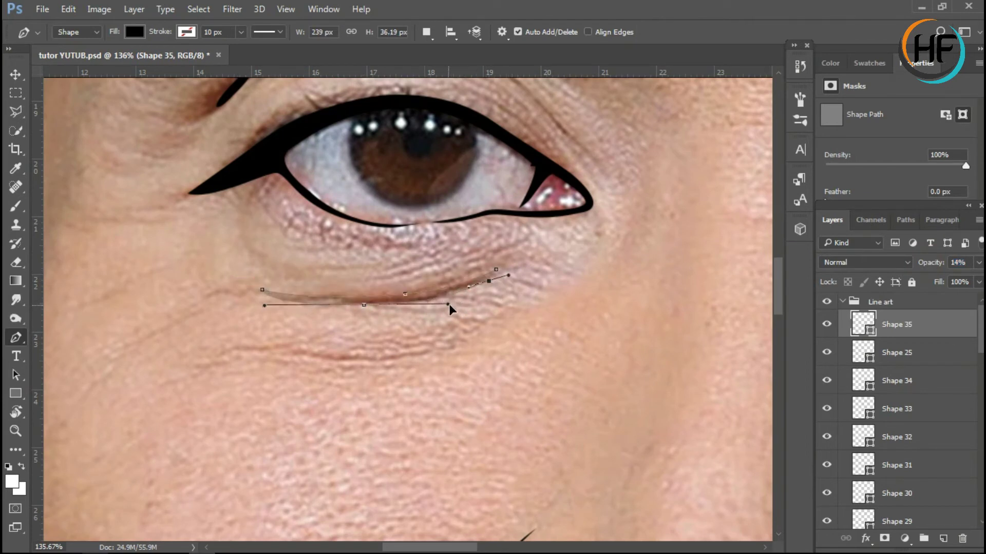
pyautogui.press('7')
pyautogui.moveTo(364, 305); pyautogui.dragTo(431, 311)
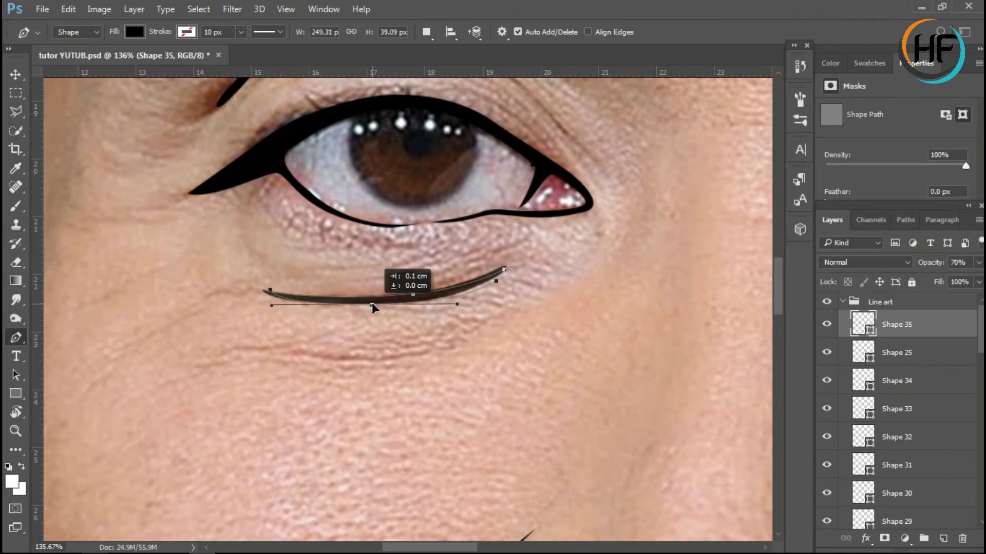
pyautogui.keyDown('ctrl'); pyautogui.click(406, 295); pyautogui.keyUp('ctrl')
pyautogui.press('Escape')
# Trace a second thin wrinkle line just below the first one.
pyautogui.scroll(-2, 306, 295)
pyautogui.click(247, 298)
pyautogui.click(324, 308)
pyautogui.click(422, 302)
pyautogui.click(476, 281)
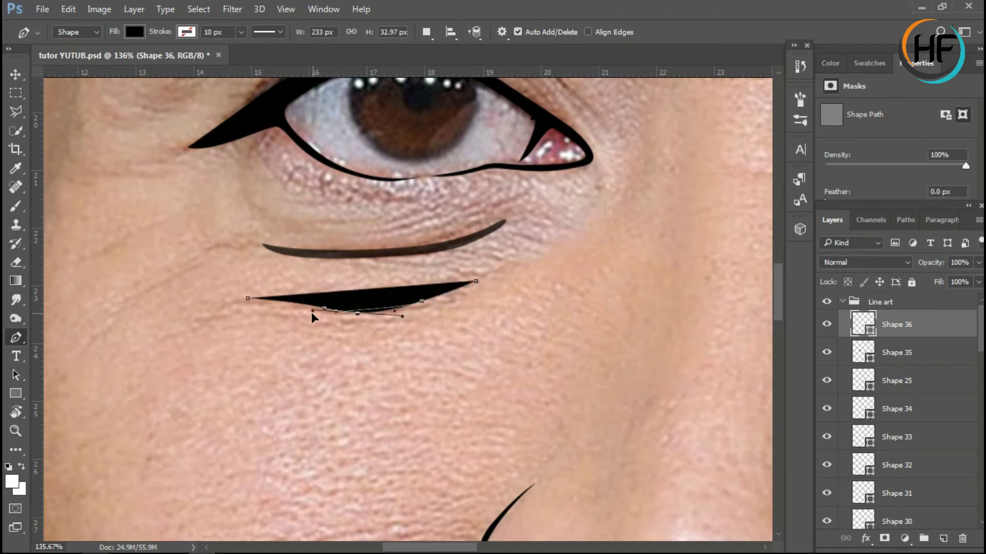
pyautogui.moveTo(302, 313); pyautogui.dragTo(307, 316)
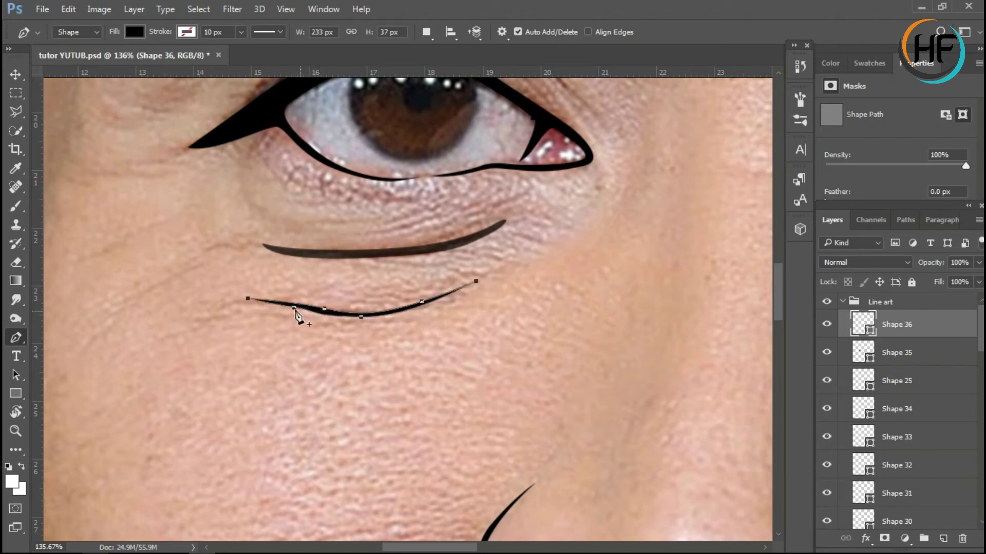
pyautogui.scroll(-2, 565, 323)
pyautogui.scroll(-5, 607, 337)
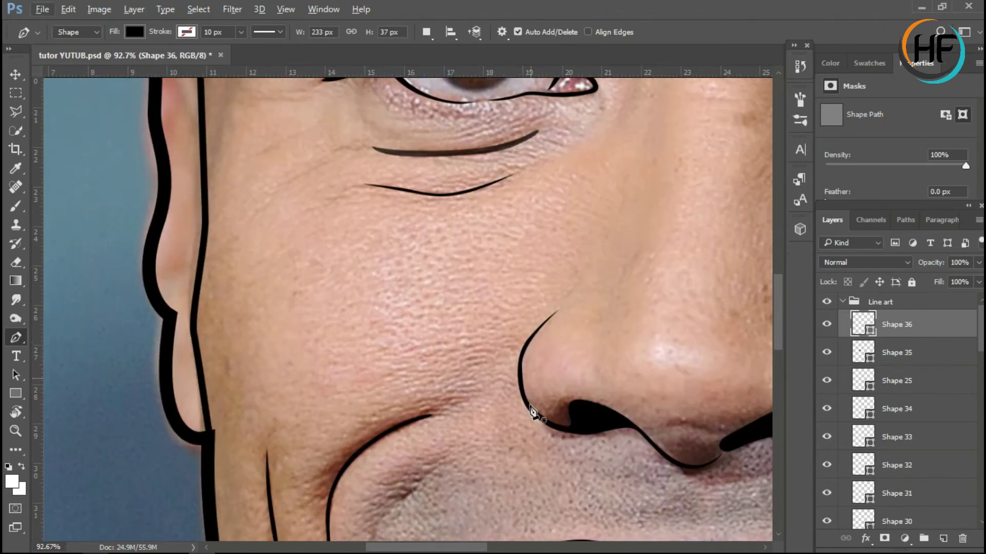
pyautogui.scroll(-5, 532, 409)
pyautogui.scroll(2, 429, 436)
# Draw a curved crease line along the cheek beside the mouth.
pyautogui.click(361, 321)
pyautogui.moveTo(389, 284); pyautogui.dragTo(409, 272)
pyautogui.moveTo(436, 243); pyautogui.dragTo(431, 255)
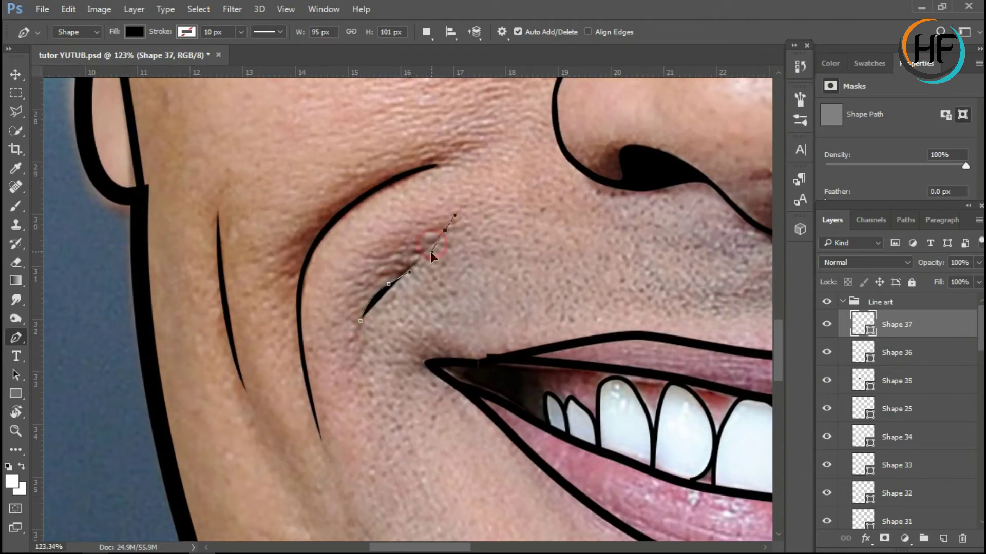
pyautogui.press('Return')
# Shape the curve of the right cheek crease line.
pyautogui.scroll(-2, 550, 270)
pyautogui.scroll(-2, 591, 419)
pyautogui.scroll(-1, 623, 451)
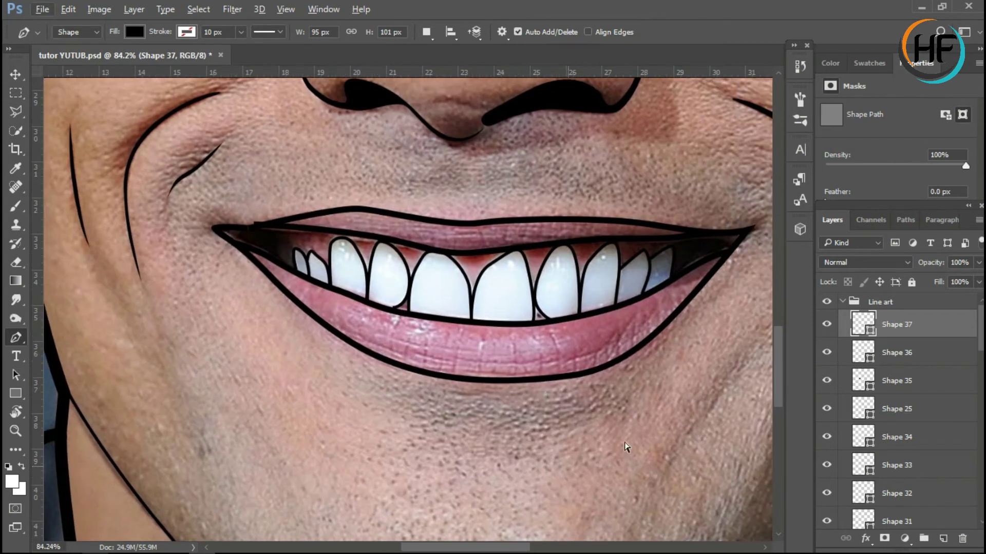
pyautogui.hscroll(3, 663, 347)
pyautogui.scroll(2, 541, 314)
pyautogui.moveTo(459, 224); pyautogui.dragTo(464, 226)
pyautogui.scroll(-6, 560, 331)
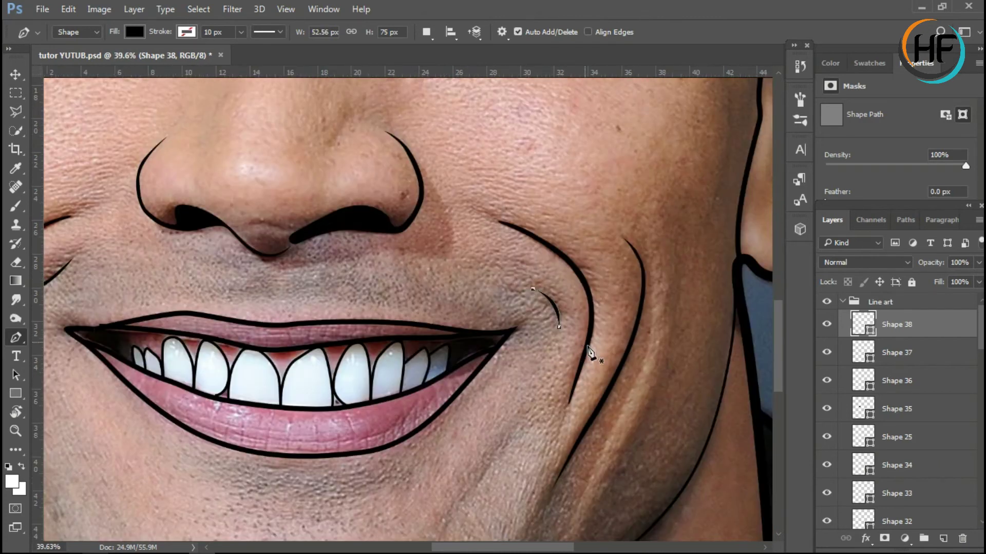
pyautogui.scroll(-2, 495, 440)
pyautogui.scroll(3, 589, 282)
pyautogui.scroll(2, 596, 229)
# Trace a curved wrinkle line under the right eye with several anchor points.
pyautogui.scroll(1, 596, 229)
pyautogui.click(744, 313)
pyautogui.click(674, 288)
pyautogui.click(545, 287)
pyautogui.moveTo(465, 264)
pyautogui.mouseDown()
pyautogui.moveTo(494, 279)
pyautogui.moveTo(627, 282)
pyautogui.mouseUp()
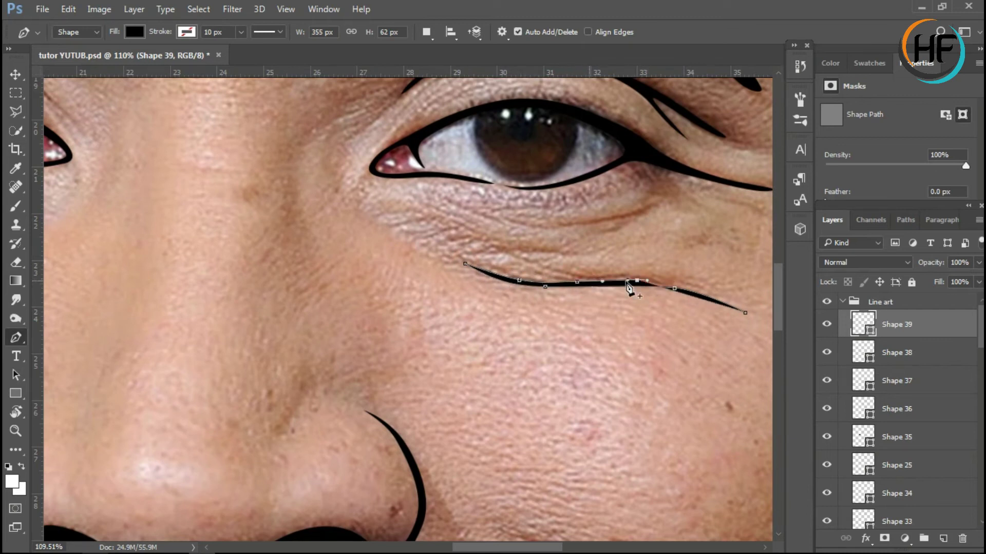
pyautogui.moveTo(554, 276); pyautogui.dragTo(517, 260)
# Zoom in and refine the wrinkle's anchor points, then commit the line.
pyautogui.scroll(3, 748, 315)
pyautogui.press('z')
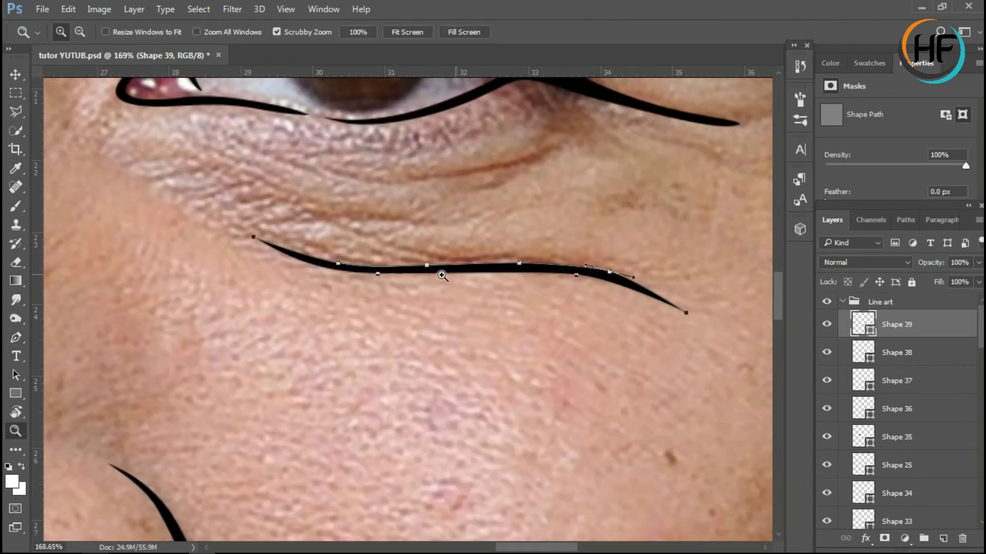
pyautogui.press('p')
pyautogui.moveTo(609, 272); pyautogui.dragTo(599, 270)
pyautogui.moveTo(514, 262); pyautogui.dragTo(515, 259)
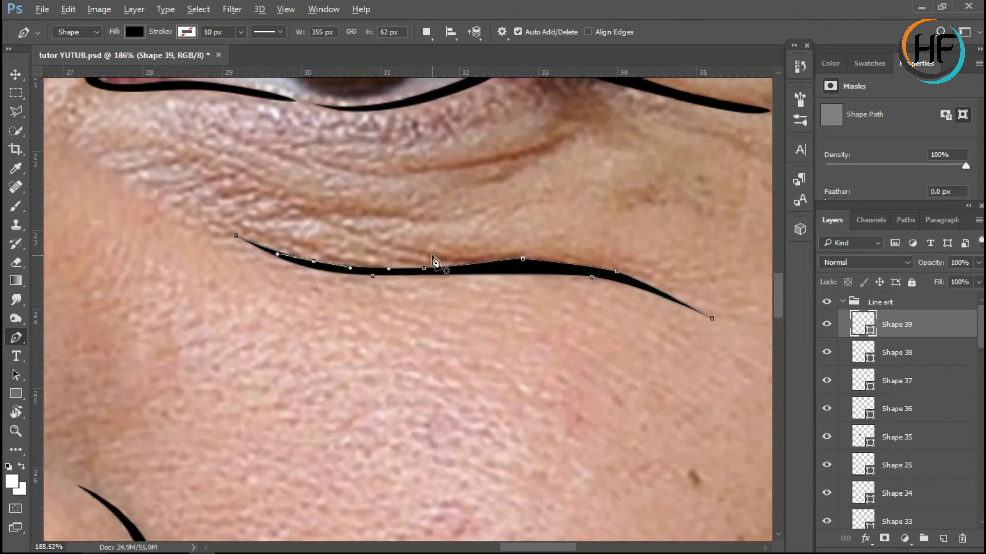
pyautogui.scroll(1, 431, 281)
pyautogui.moveTo(432, 282); pyautogui.dragTo(517, 268)
pyautogui.scroll(-2, 520, 267)
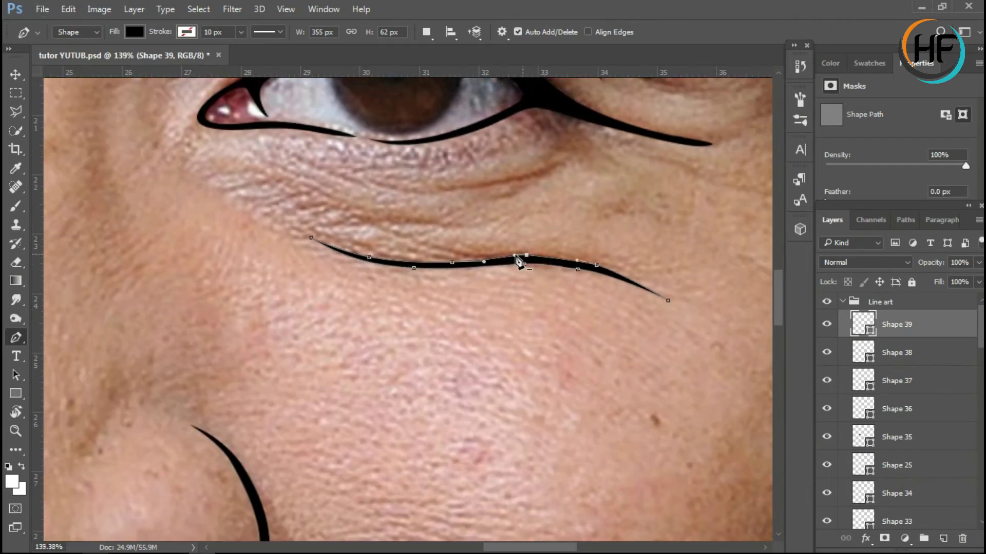
pyautogui.press('Return')
pyautogui.scroll(-1, 534, 231)
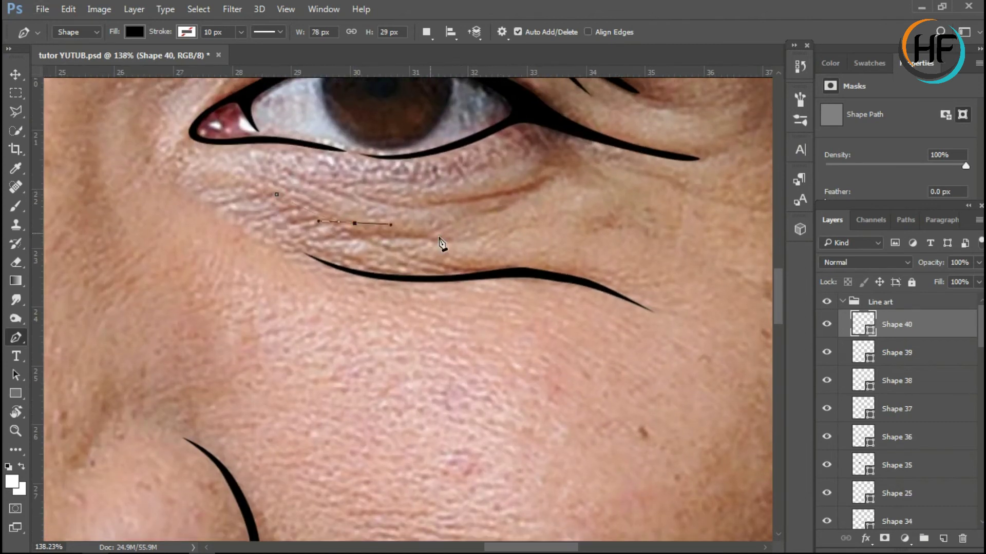
# Draw a short tapered wrinkle shape closer to the eye.
pyautogui.moveTo(445, 237); pyautogui.dragTo(397, 230)
pyautogui.click(382, 231)
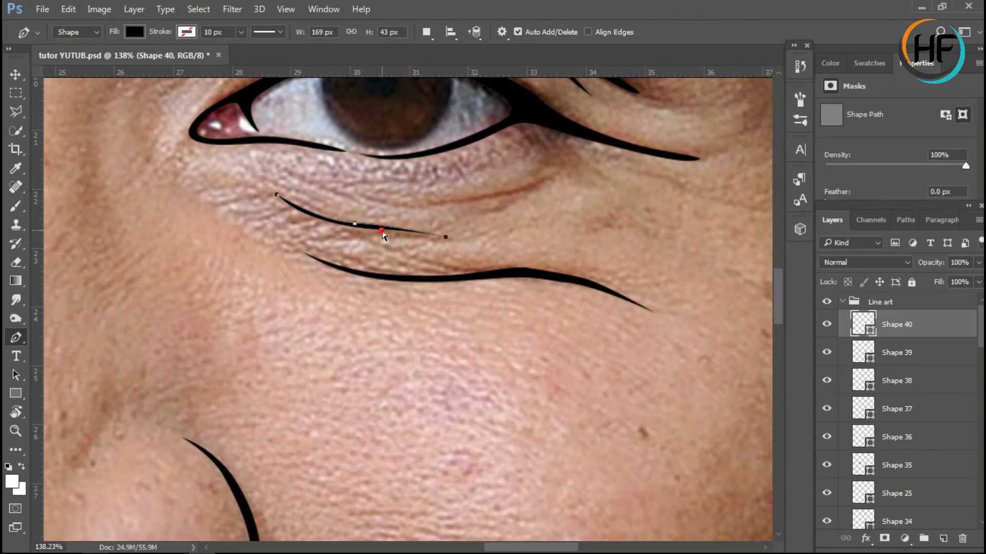
pyautogui.click(381, 231)
pyautogui.press('Escape')
# Start another wrinkle line under the eye, curving it to follow the crease.
pyautogui.click(547, 173)
pyautogui.moveTo(389, 201); pyautogui.dragTo(373, 194)
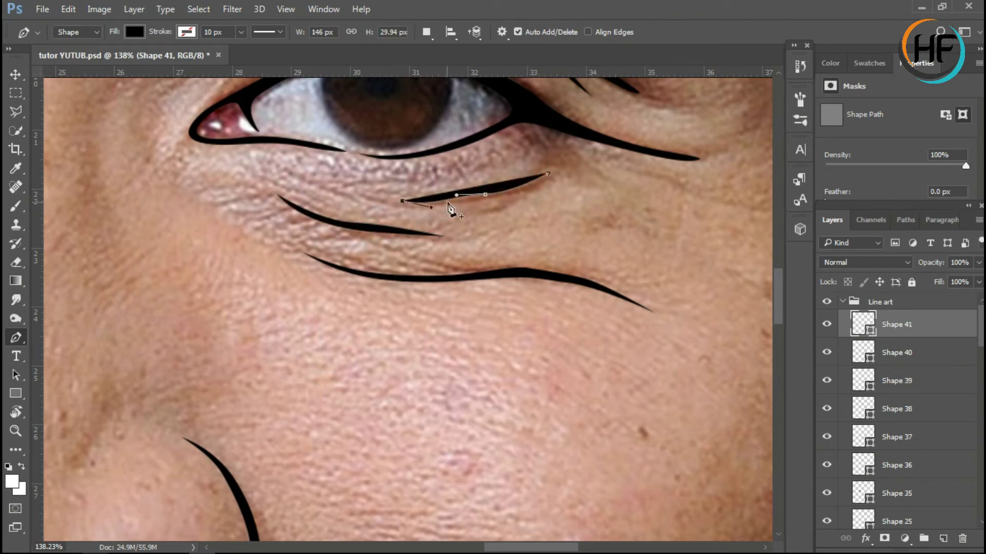
pyautogui.scroll(3, 565, 177)
pyautogui.moveTo(471, 200); pyautogui.dragTo(519, 203)
pyautogui.scroll(-3, 552, 265)
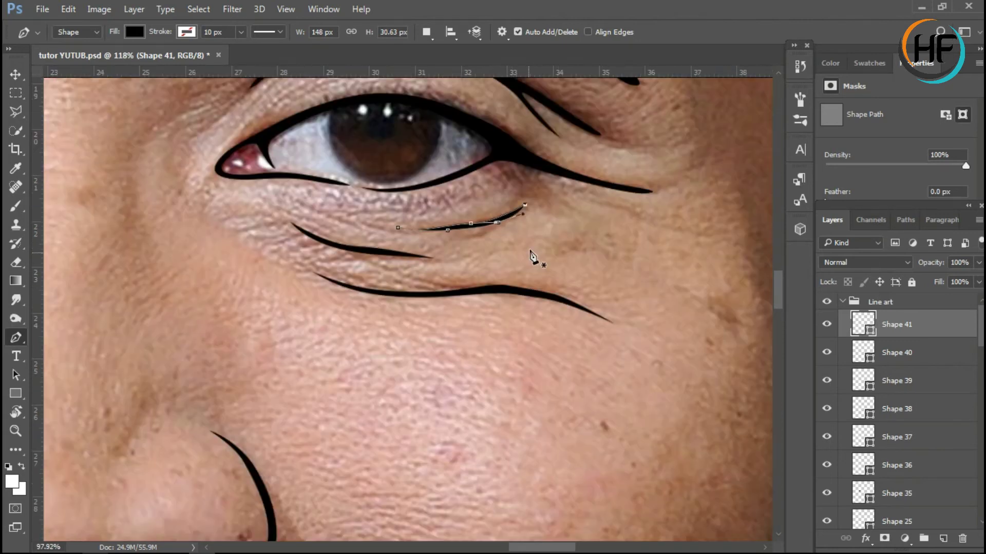
pyautogui.scroll(-3, 462, 287)
# Zoom around the chin and close the right-side neck line shape.
pyautogui.scroll(-3, 411, 334)
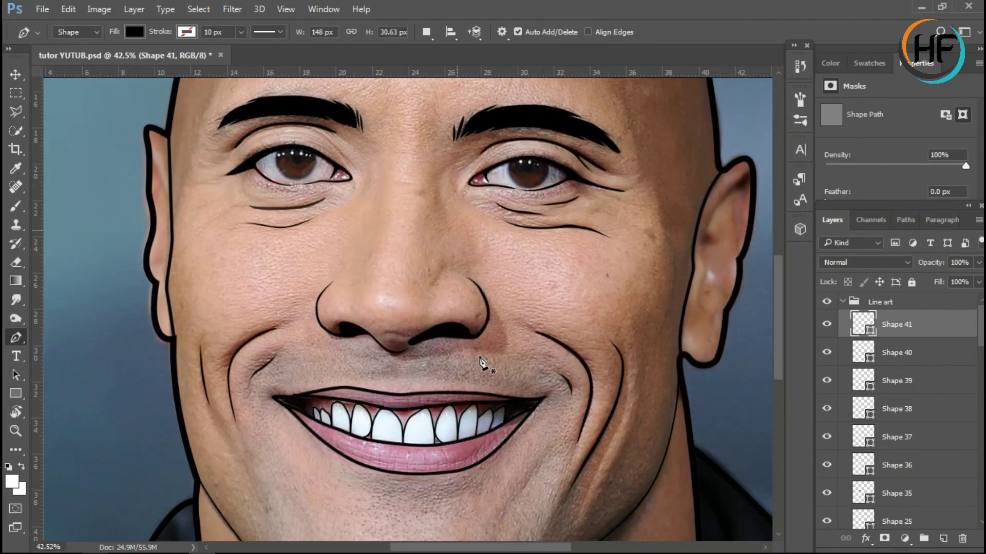
pyautogui.scroll(-3, 479, 359)
pyautogui.scroll(2, 590, 341)
pyautogui.scroll(-2, 559, 352)
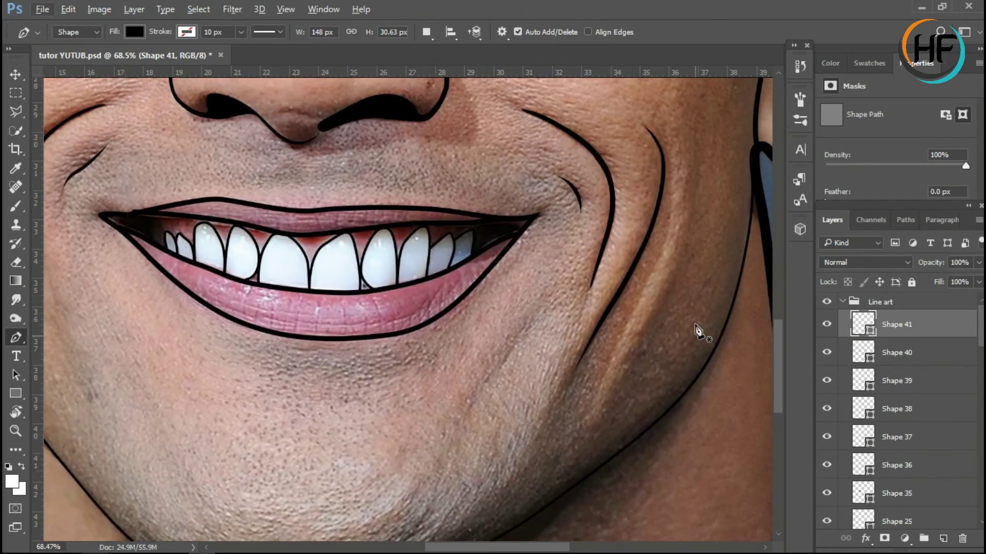
pyautogui.scroll(2, 700, 330)
pyautogui.scroll(-2, 594, 451)
pyautogui.scroll(1, 616, 447)
pyautogui.scroll(-2, 667, 478)
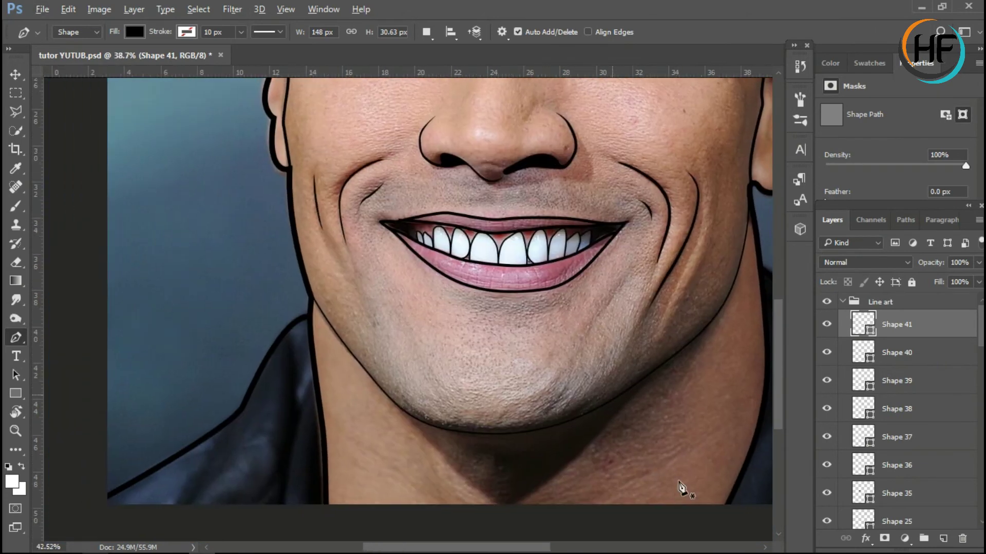
pyautogui.scroll(2, 513, 508)
pyautogui.click(669, 396)
pyautogui.click(496, 509)
# Draw a second curved neck line on the left side below the chin.
pyautogui.hscroll(-3, 534, 502)
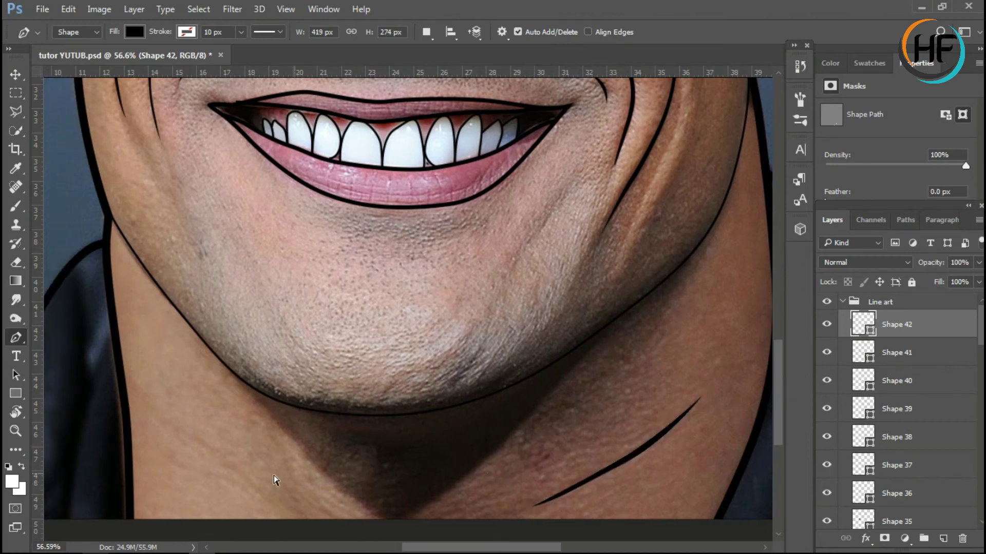
pyautogui.click(224, 422)
pyautogui.moveTo(288, 467)
pyautogui.mouseDown()
pyautogui.moveTo(301, 483)
pyautogui.moveTo(248, 434)
pyautogui.mouseUp()
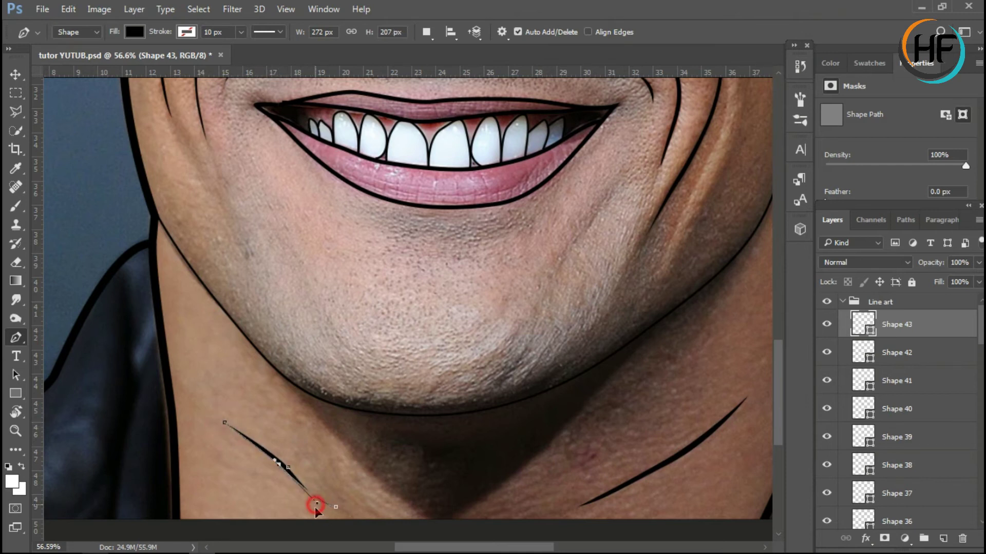
pyautogui.scroll(-3, 601, 451)
pyautogui.scroll(3, 748, 370)
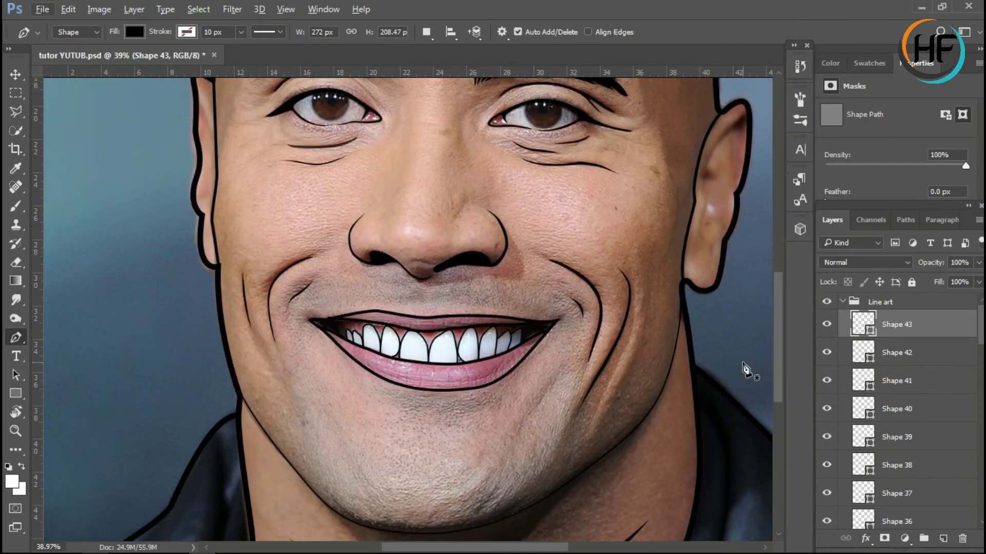
pyautogui.scroll(1, 745, 375)
pyautogui.scroll(4, 442, 348)
pyautogui.scroll(2, 255, 245)
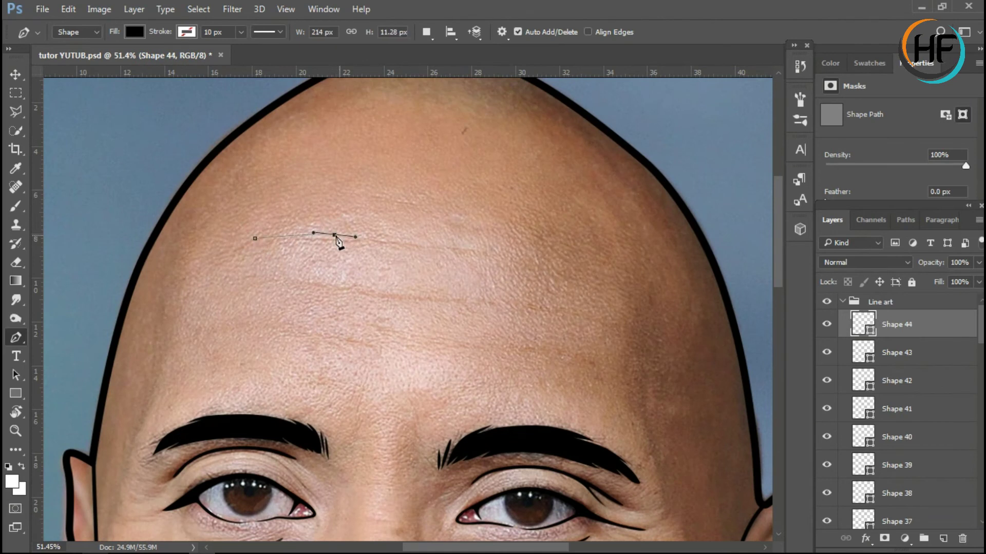
# Draw and taper the first forehead wrinkle at lowered layer opacity, then restore opacity to 100%.
pyautogui.scroll(2, 336, 240)
pyautogui.moveTo(431, 245); pyautogui.dragTo(465, 247)
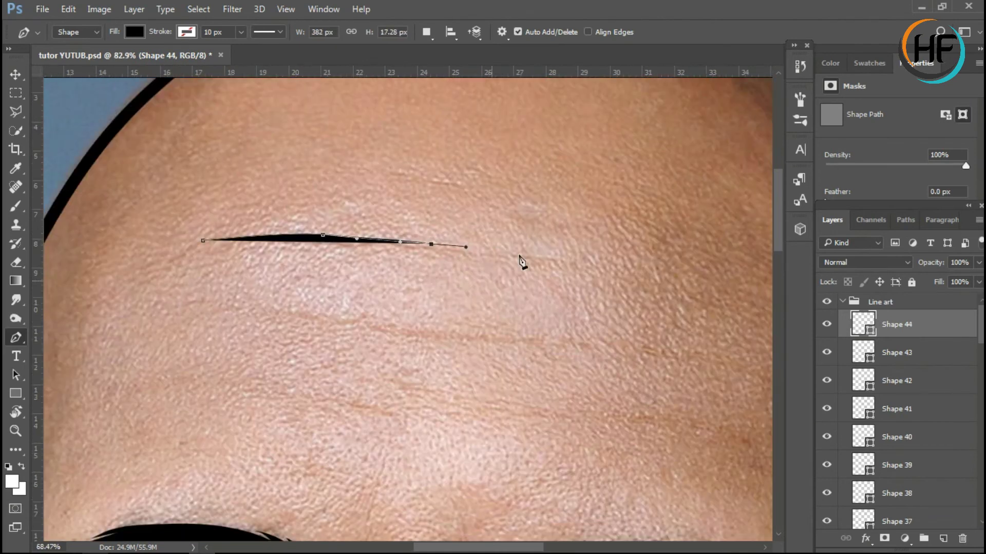
pyautogui.scroll(-2, 519, 259)
pyautogui.moveTo(559, 259); pyautogui.dragTo(578, 267)
pyautogui.scroll(2, 521, 265)
pyautogui.scroll(1, 429, 301)
pyautogui.click(429, 293)
pyautogui.moveTo(931, 263); pyautogui.dragTo(879, 266)
pyautogui.click(343, 286)
pyautogui.click(234, 276)
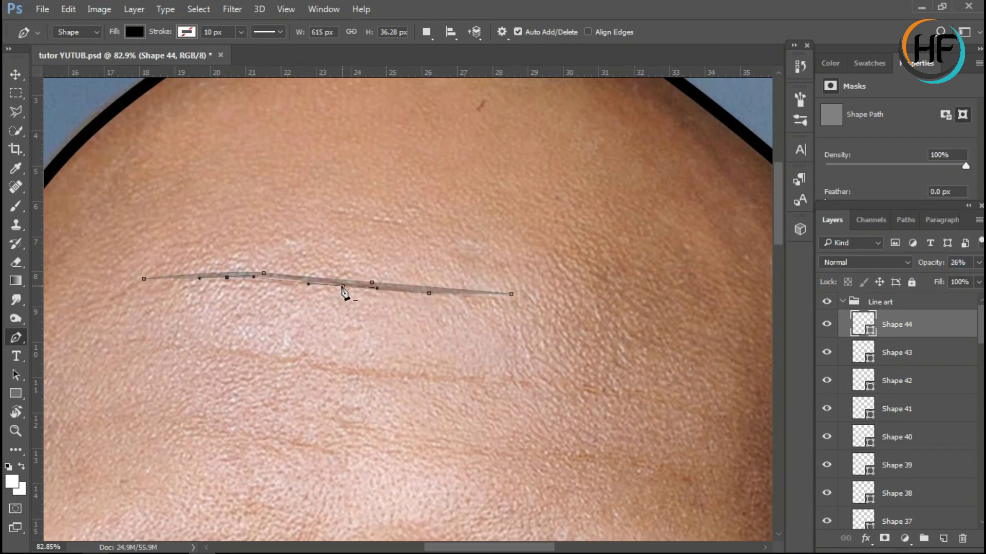
pyautogui.moveTo(399, 287); pyautogui.dragTo(403, 283)
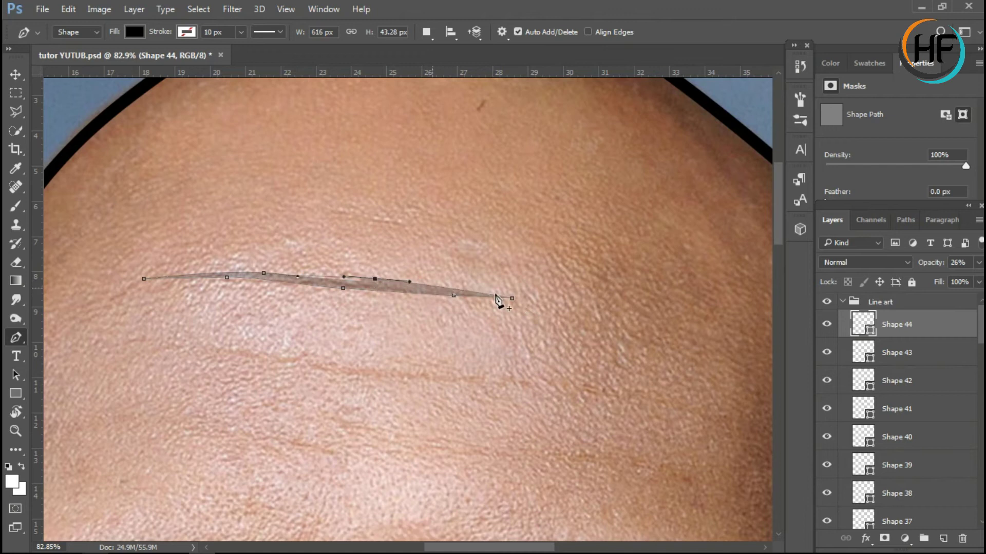
pyautogui.moveTo(343, 288); pyautogui.dragTo(444, 293)
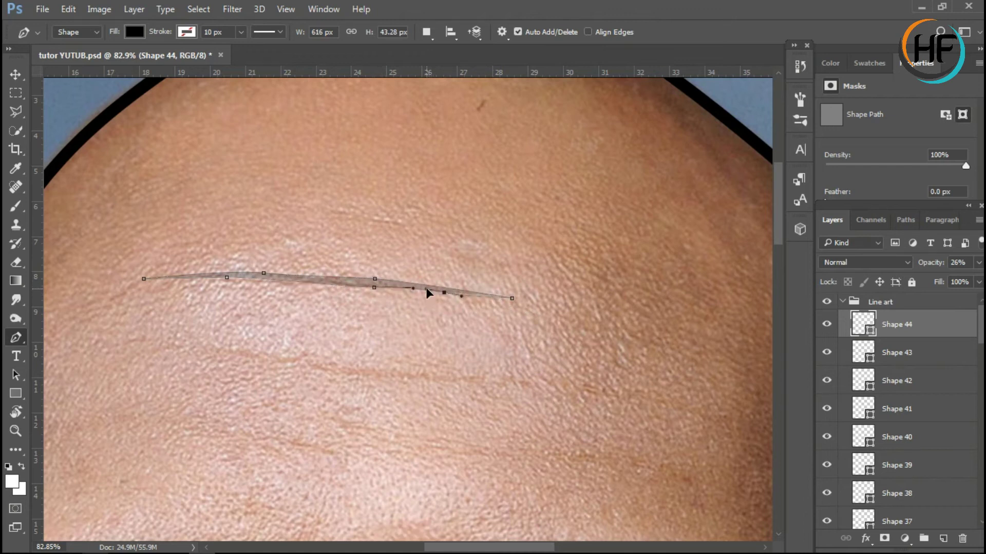
pyautogui.moveTo(926, 263); pyautogui.dragTo(930, 280)
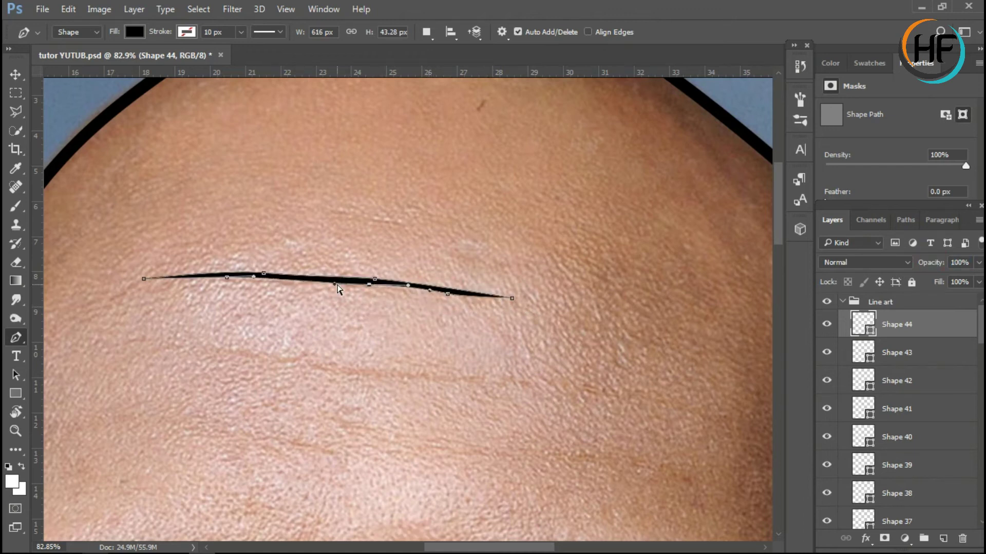
# Draw the second, lower forehead wrinkle and delete its extra anchor points for a smooth stroke.
pyautogui.scroll(-3, 247, 359)
pyautogui.click(237, 353)
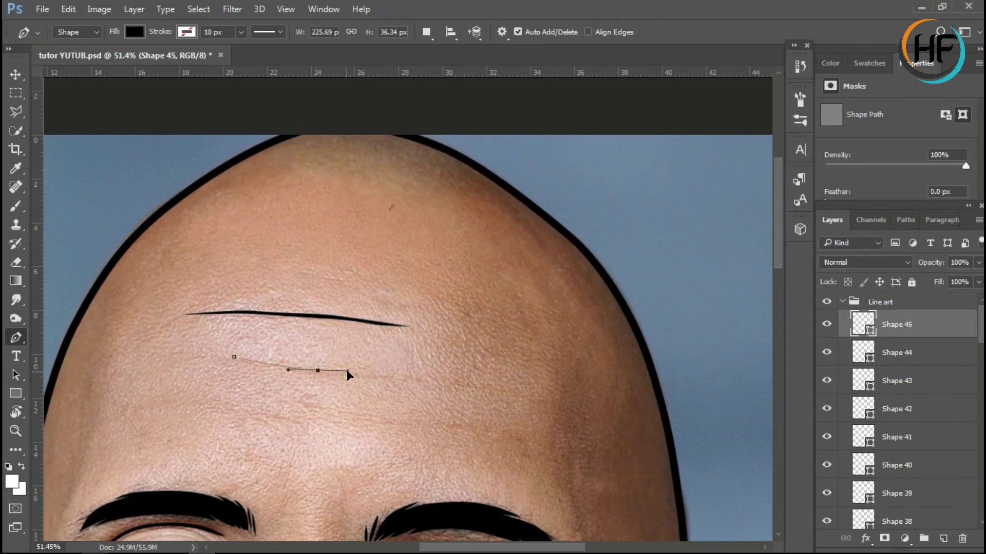
pyautogui.click(446, 378)
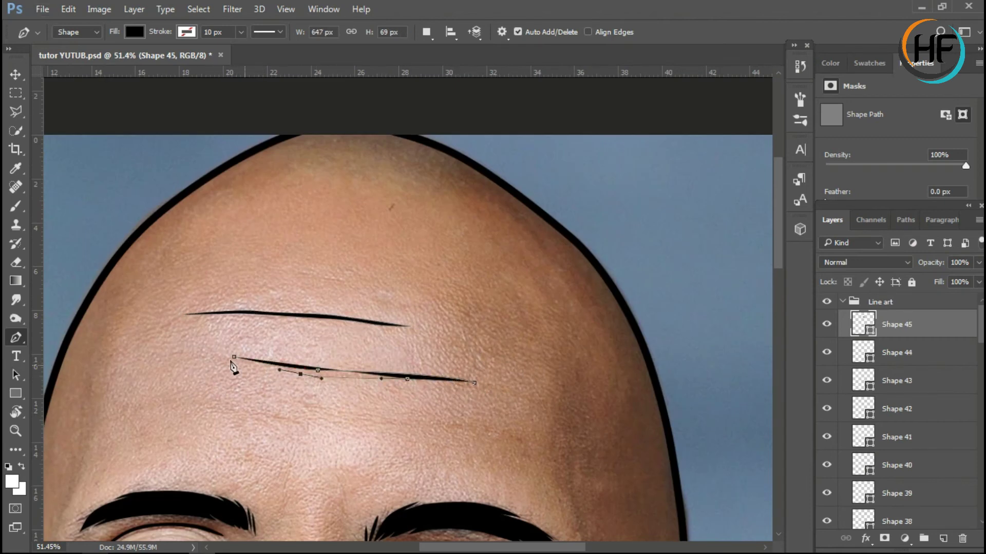
pyautogui.scroll(3, 383, 379)
pyautogui.click(402, 407)
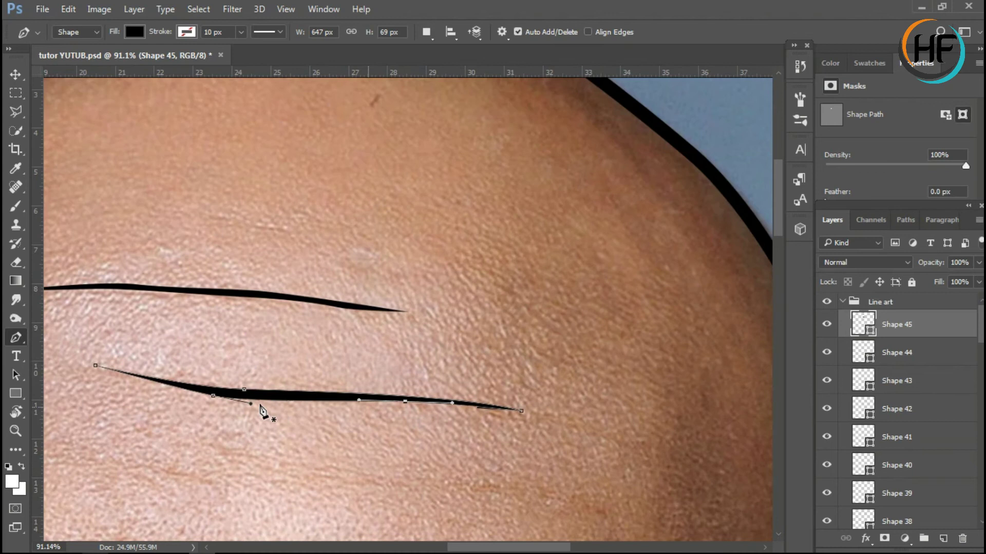
pyautogui.scroll(-2, 166, 384)
pyautogui.scroll(-1, 341, 447)
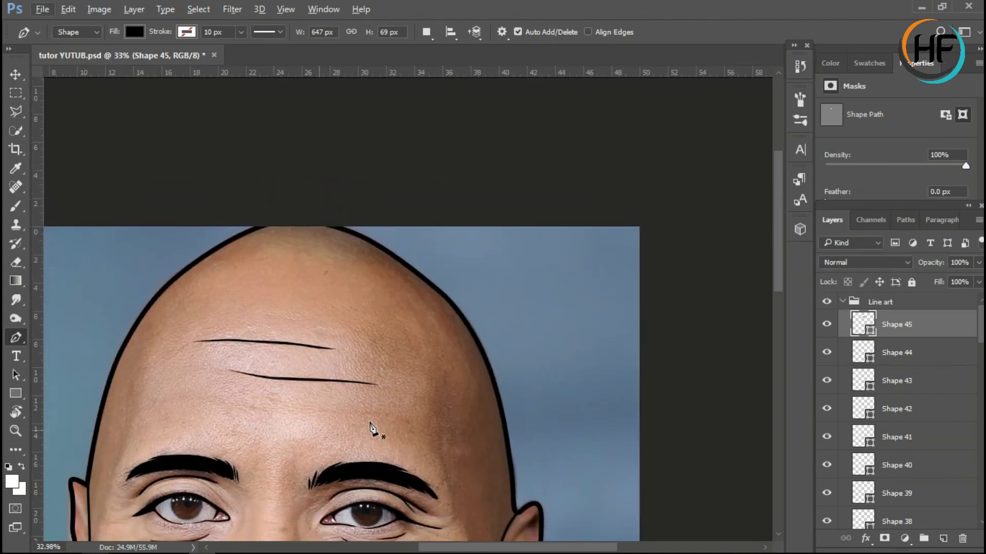
pyautogui.scroll(-2, 374, 429)
pyautogui.scroll(-1, 246, 423)
pyautogui.scroll(2, 214, 308)
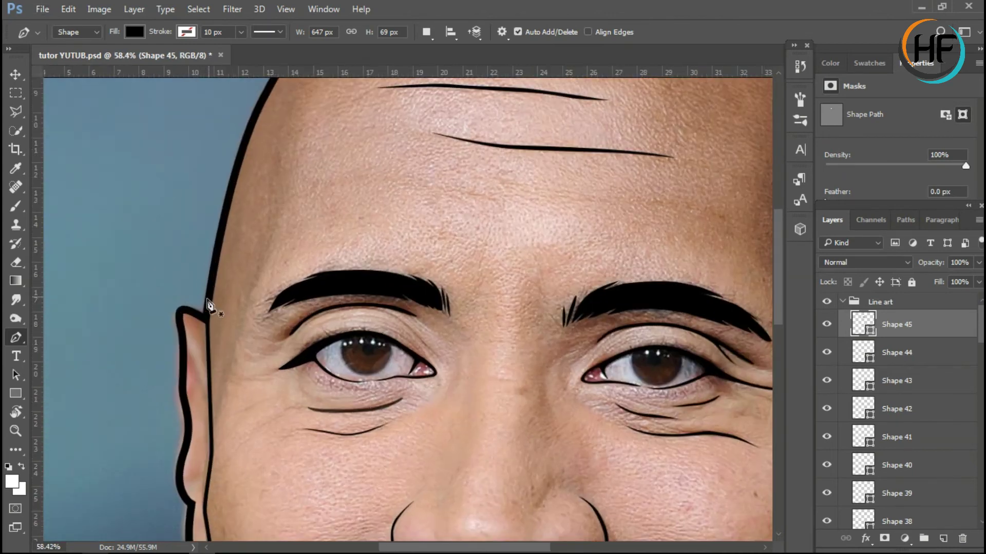
pyautogui.scroll(1, 288, 167)
pyautogui.scroll(1, 286, 221)
# Draw, close and commit a thin curved line along the left temple.
pyautogui.click(230, 377)
pyautogui.moveTo(278, 211); pyautogui.dragTo(271, 281)
pyautogui.click(258, 301)
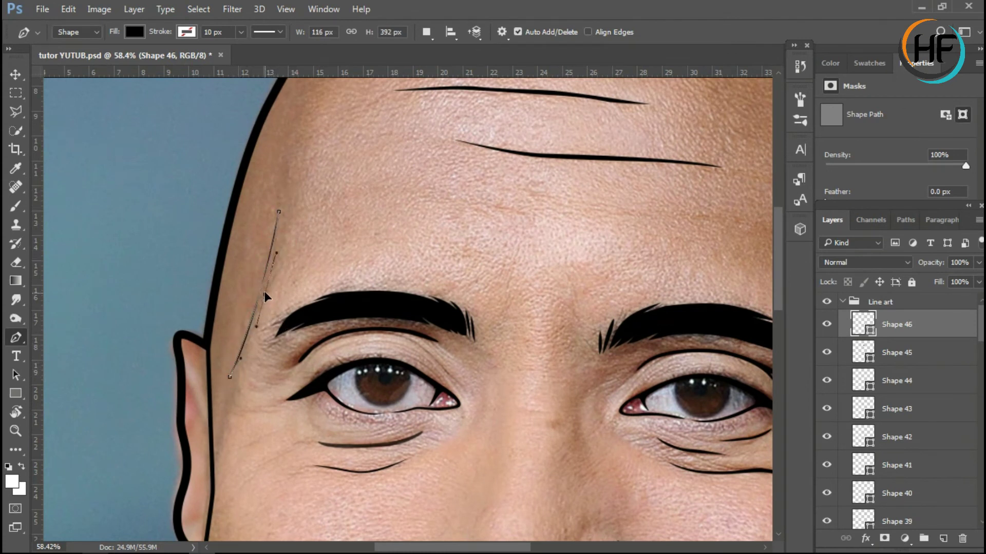
pyautogui.press('Return')
# Reshape the cheek curve beside the right ear into a slim, narrow crescent.
pyautogui.scroll(-2, 536, 279)
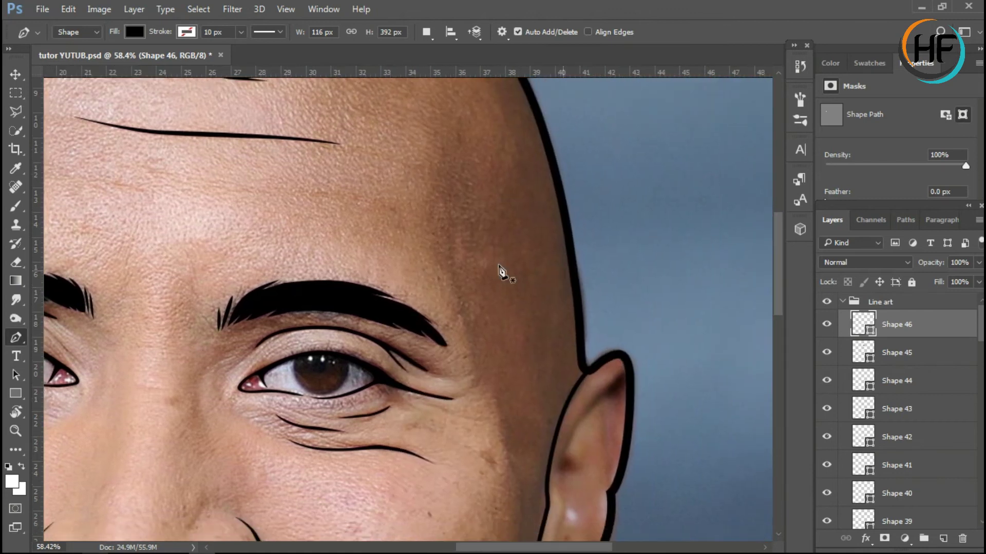
pyautogui.scroll(-1, 531, 280)
pyautogui.scroll(-1, 533, 269)
pyautogui.scroll(1, 536, 387)
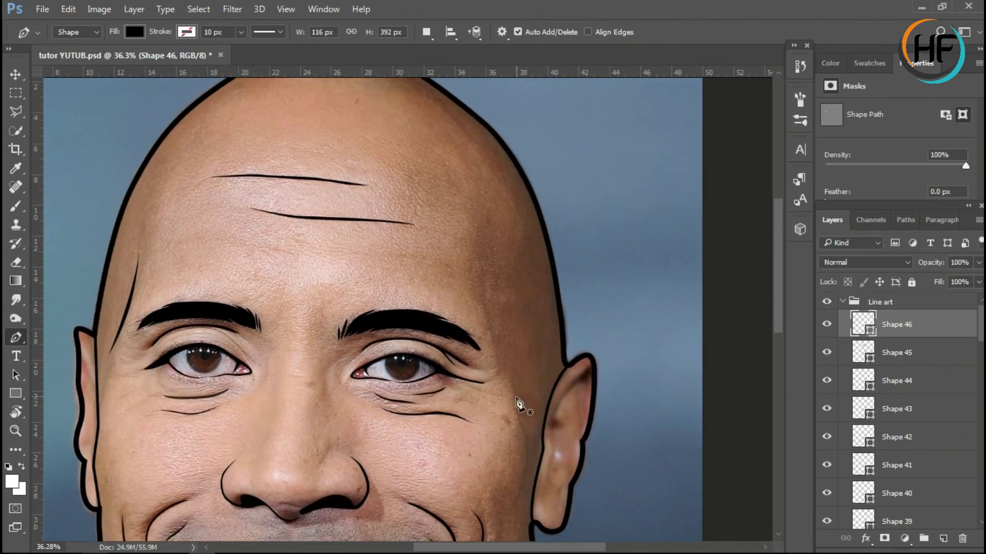
pyautogui.scroll(2, 520, 501)
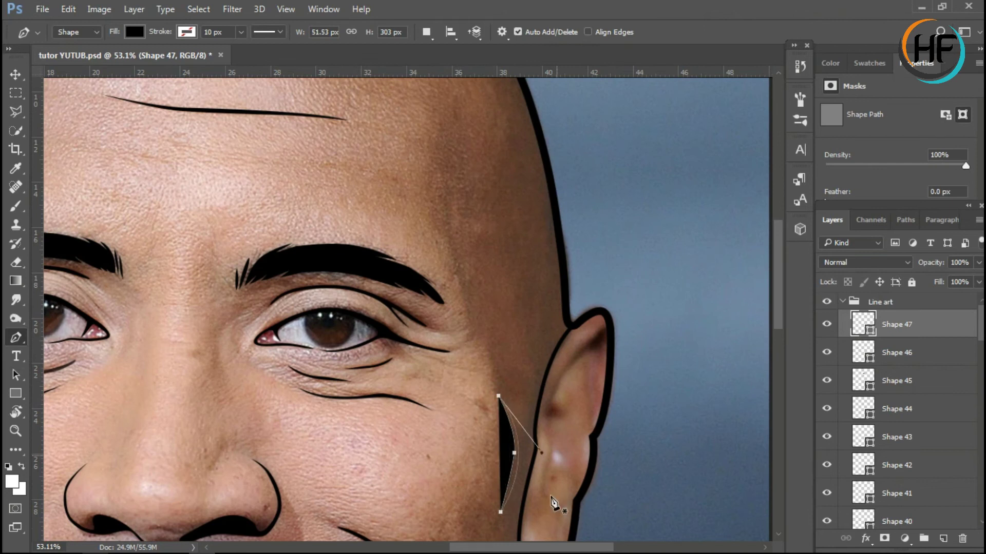
pyautogui.moveTo(553, 502); pyautogui.dragTo(512, 476)
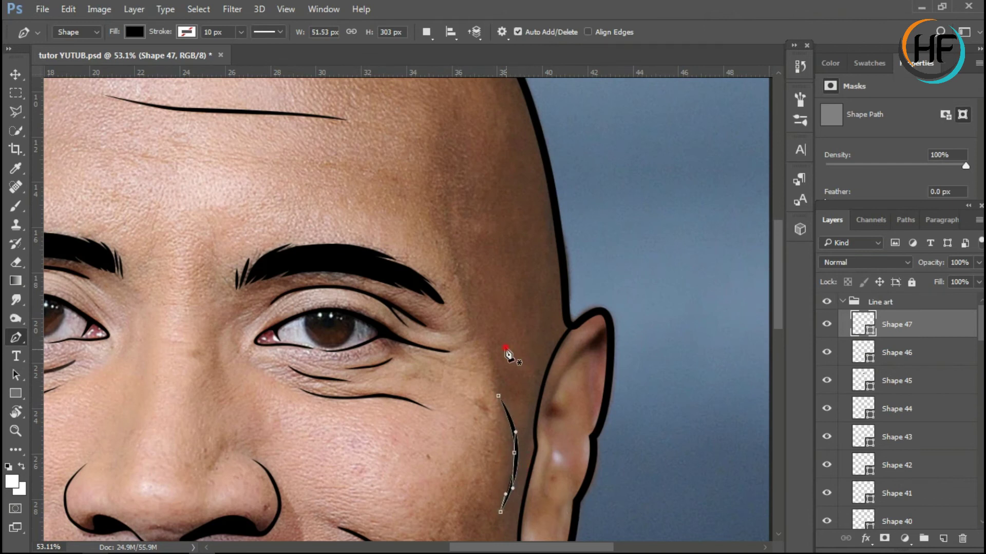
pyautogui.scroll(-1, 506, 352)
pyautogui.scroll(-1, 484, 341)
pyautogui.scroll(-1, 493, 411)
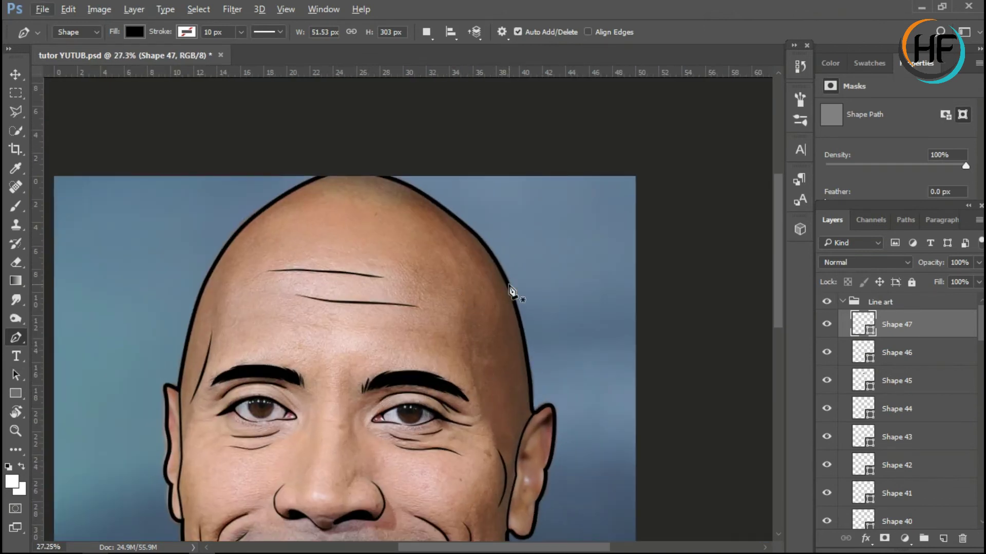
pyautogui.scroll(-1, 509, 297)
pyautogui.scroll(2, 493, 342)
# Close a crescent-shaped stroke with a sharp corner at its top point.
pyautogui.moveTo(447, 277); pyautogui.dragTo(451, 219)
pyautogui.click(465, 380)
pyautogui.keyDown('ctrl'); pyautogui.click(447, 277); pyautogui.keyUp('ctrl')
pyautogui.keyDown('ctrl'); pyautogui.click(465, 382); pyautogui.keyUp('ctrl')
# Extend the nose outline further upward with a curved upper end.
pyautogui.scroll(-1, 363, 451)
pyautogui.scroll(2, 398, 418)
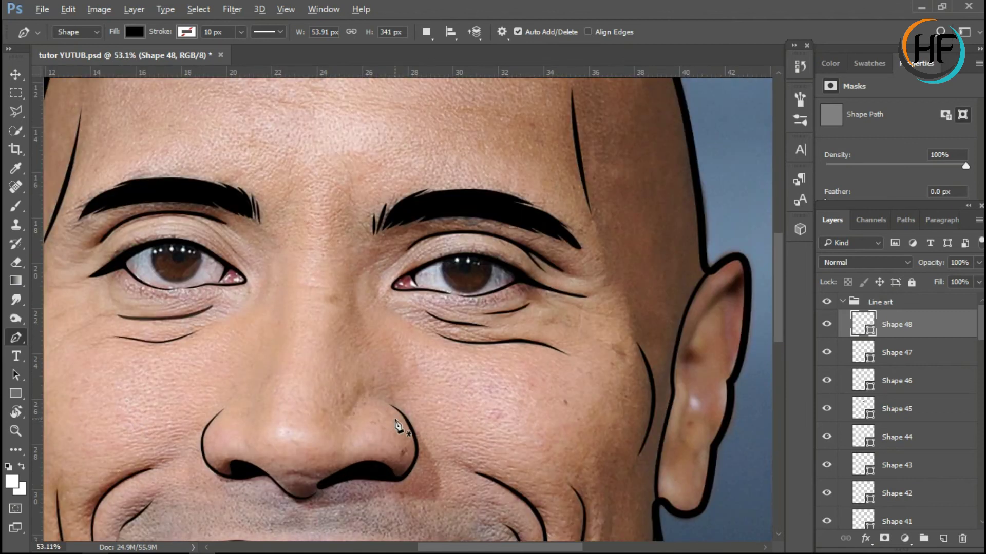
pyautogui.scroll(2, 408, 484)
pyautogui.scroll(1, 409, 418)
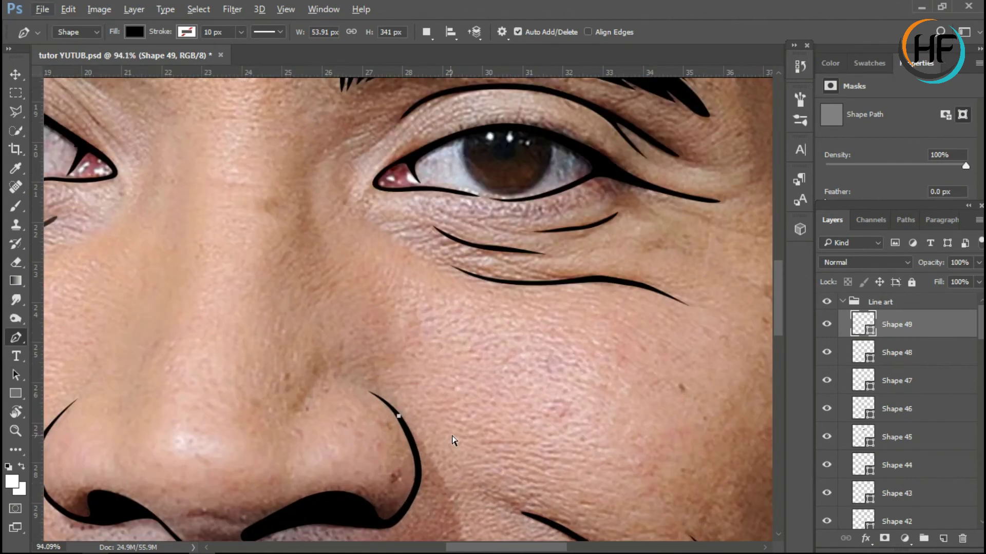
pyautogui.moveTo(388, 405); pyautogui.dragTo(344, 365)
pyautogui.moveTo(390, 406); pyautogui.dragTo(403, 395)
pyautogui.keyDown('ctrl'); pyautogui.click(426, 369); pyautogui.keyUp('ctrl')
# Draw a tapered crease line above the left-hand eye, bent to follow the eyelid.
pyautogui.scroll(2, 414, 431)
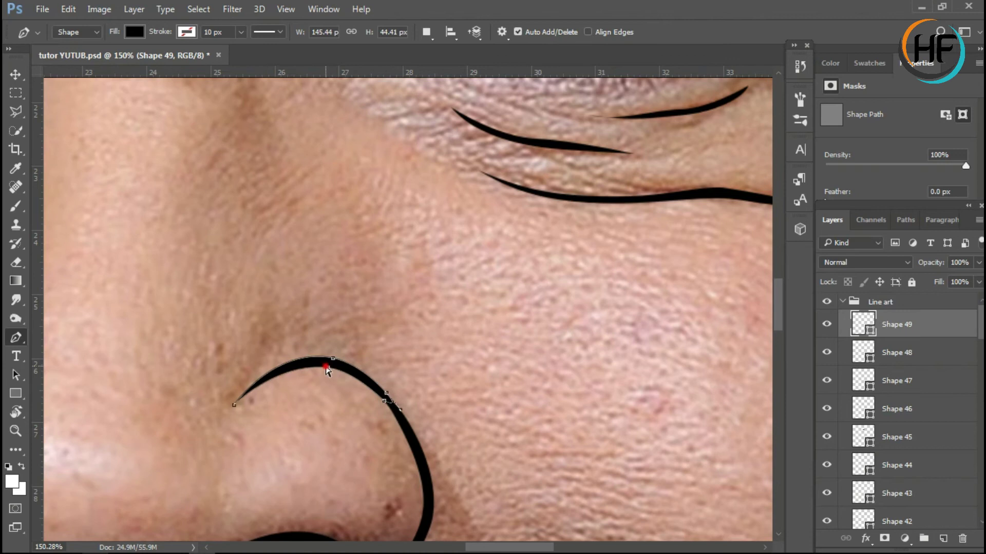
pyautogui.scroll(-5, 360, 359)
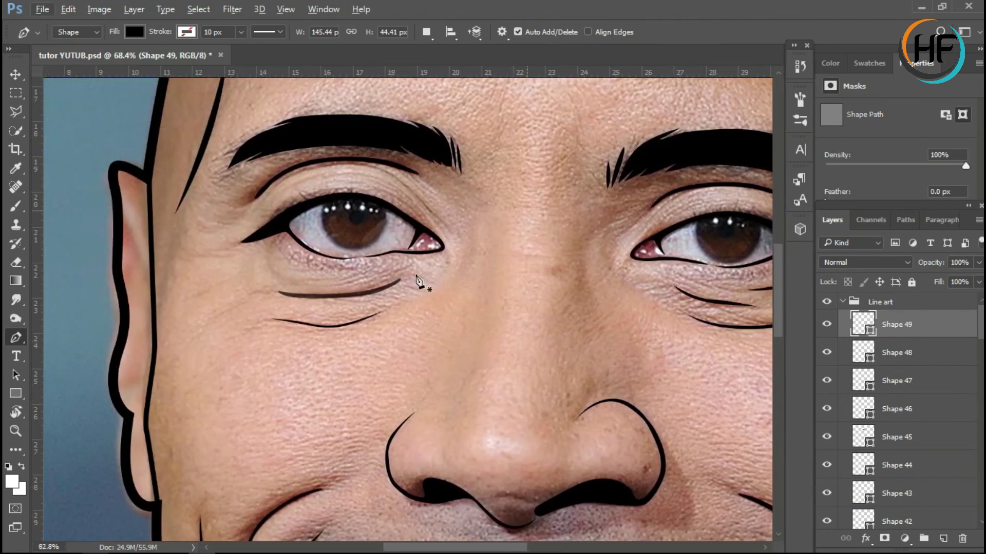
pyautogui.scroll(3, 416, 282)
pyautogui.scroll(-2, 652, 236)
pyautogui.scroll(3, 637, 320)
pyautogui.click(642, 322)
pyautogui.click(598, 278)
pyautogui.click(447, 158)
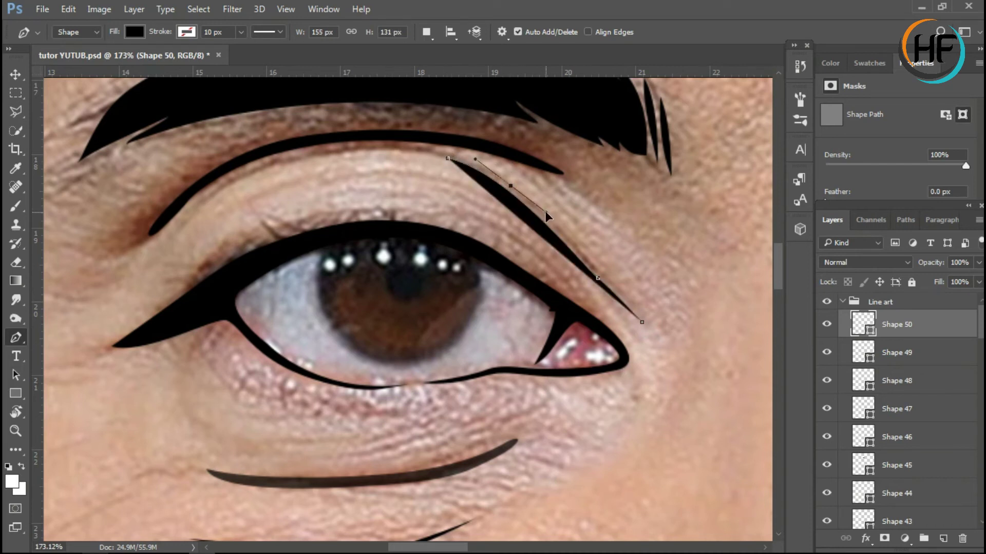
pyautogui.moveTo(591, 261); pyautogui.dragTo(603, 276)
pyautogui.click(620, 301)
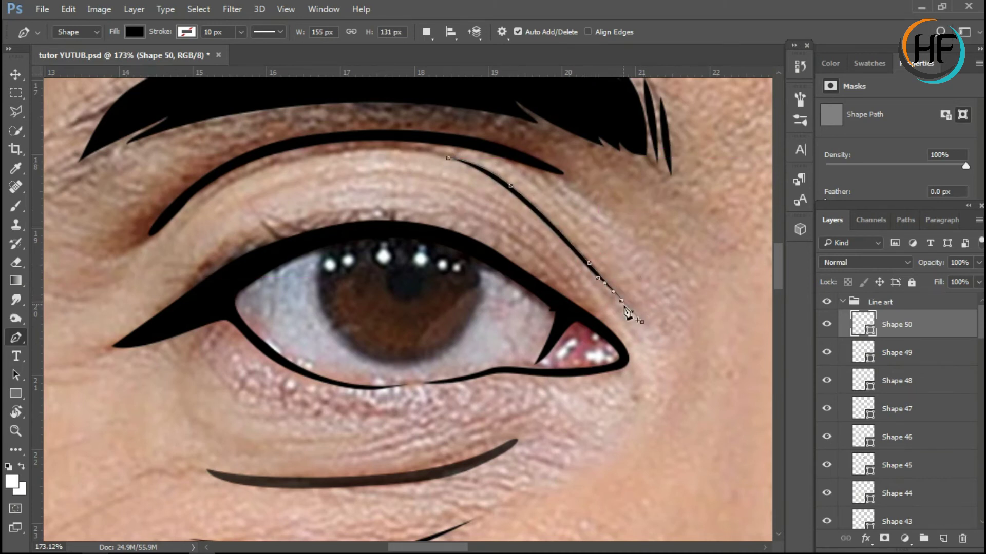
# Start a curved crease line over the upper eyelid.
pyautogui.scroll(-5, 573, 354)
pyautogui.scroll(2, 675, 367)
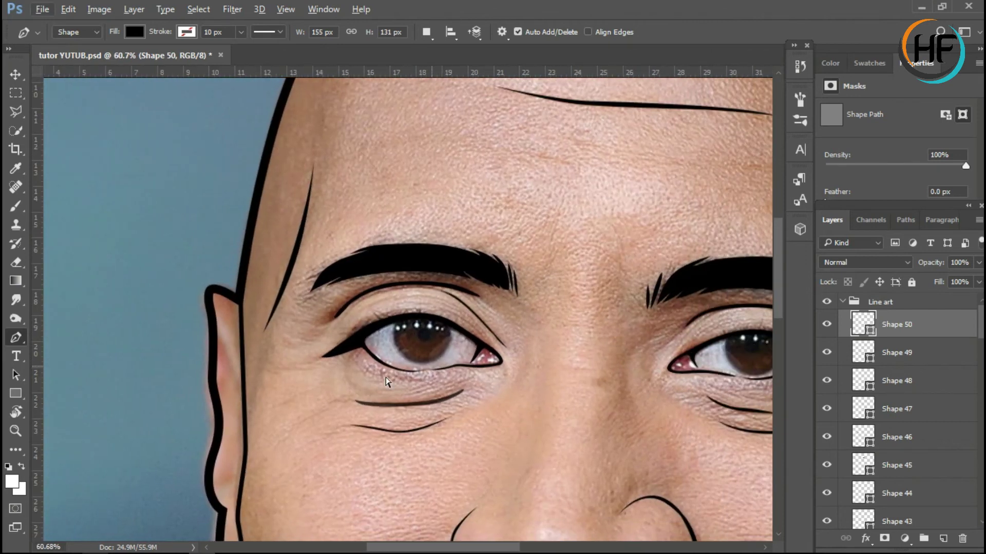
pyautogui.scroll(2, 436, 268)
pyautogui.click(436, 268)
pyautogui.moveTo(540, 245)
pyautogui.mouseDown()
pyautogui.moveTo(591, 251)
pyautogui.moveTo(502, 229)
pyautogui.mouseUp()
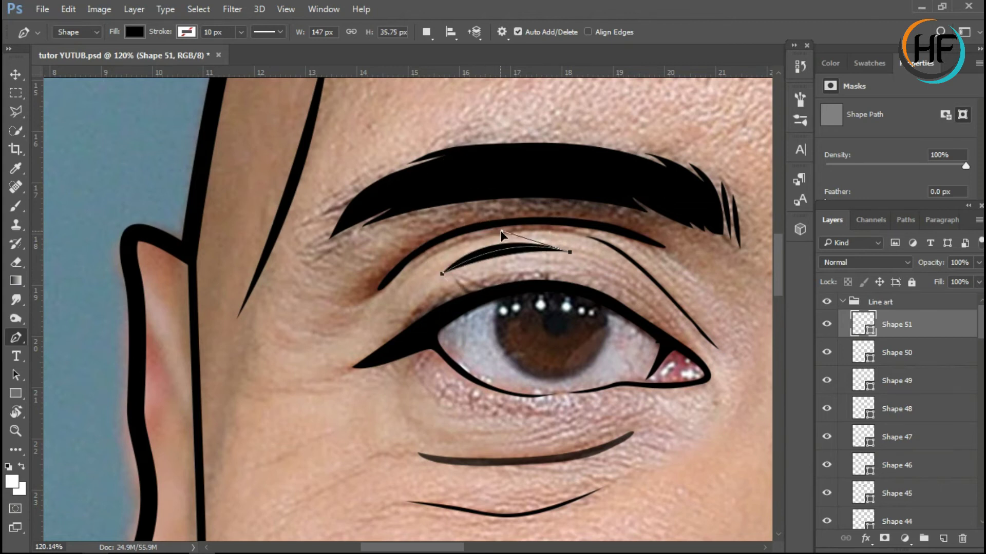
# Finish the eyelid crease and draw a long bent line beside the nose bridge.
pyautogui.click(738, 108)
pyautogui.scroll(-3, 724, 160)
pyautogui.scroll(-2, 546, 319)
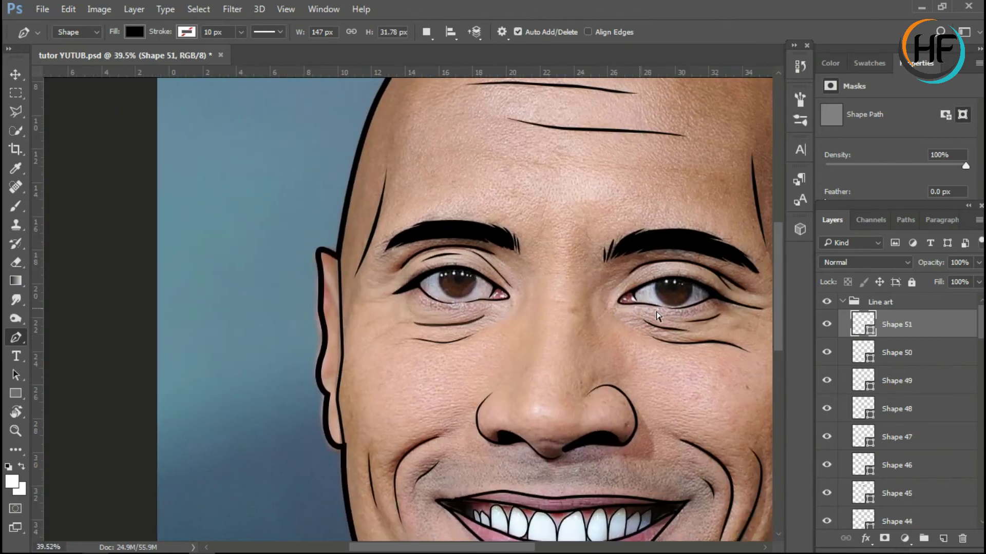
pyautogui.scroll(3, 526, 383)
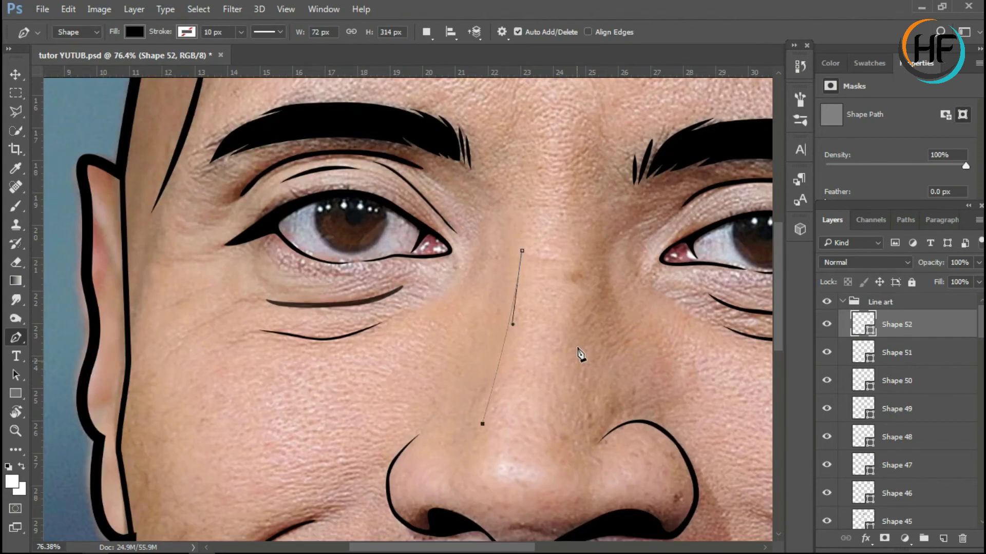
pyautogui.moveTo(512, 312); pyautogui.dragTo(503, 417)
pyautogui.click(508, 331)
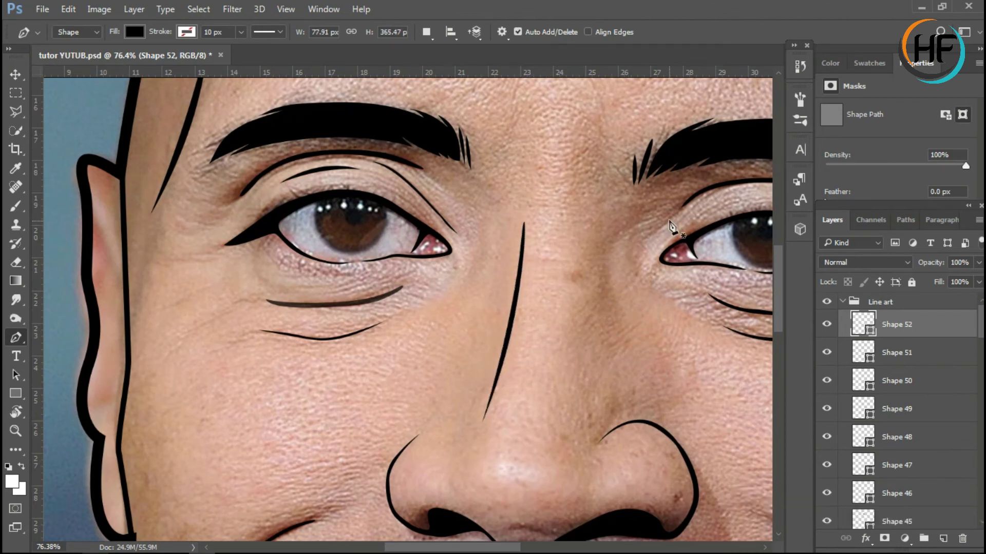
pyautogui.scroll(-2, 735, 312)
pyautogui.scroll(2, 735, 312)
pyautogui.scroll(1, 478, 241)
# Draw a small leftward-bulging curve by the right eye's inner corner.
pyautogui.click(482, 209)
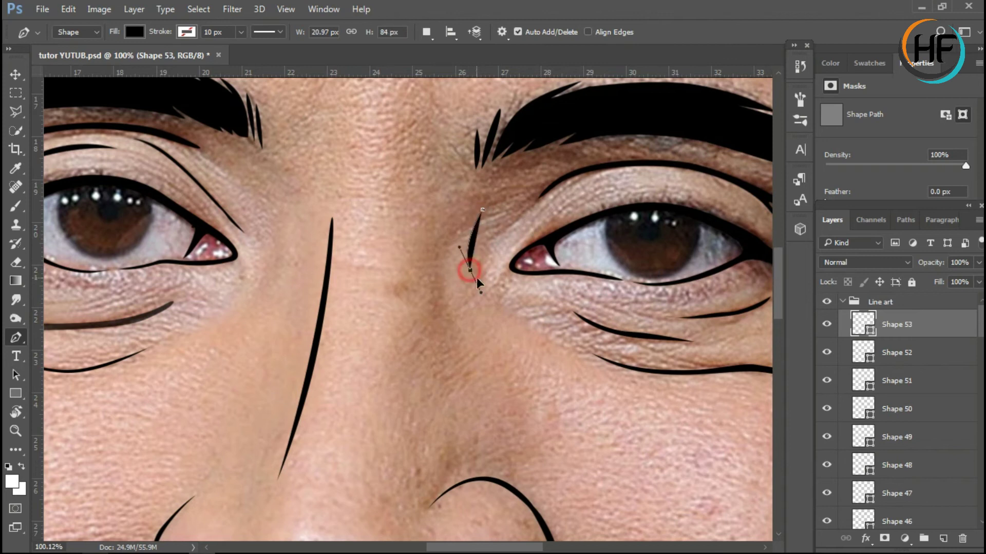
pyautogui.press('Escape')
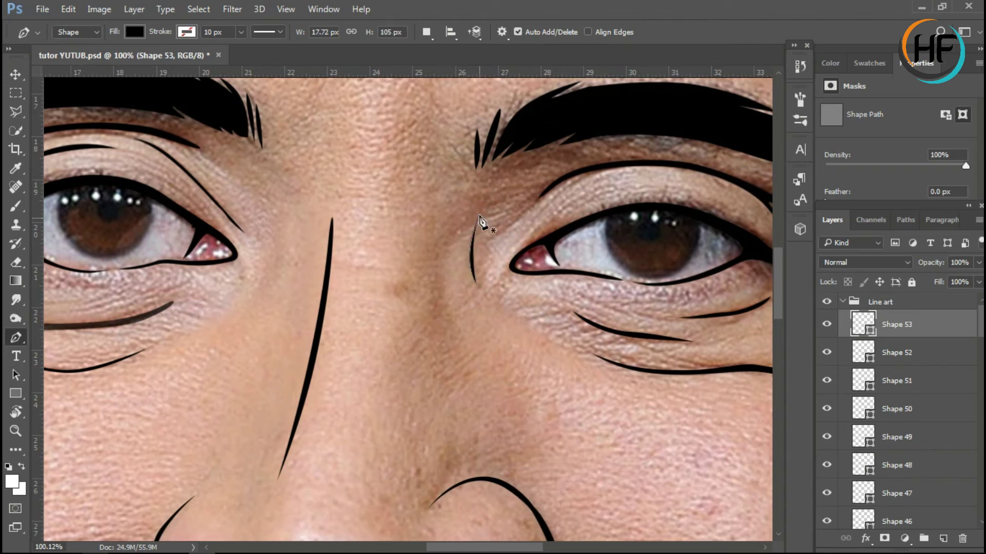
pyautogui.click(464, 255)
pyautogui.click(487, 282)
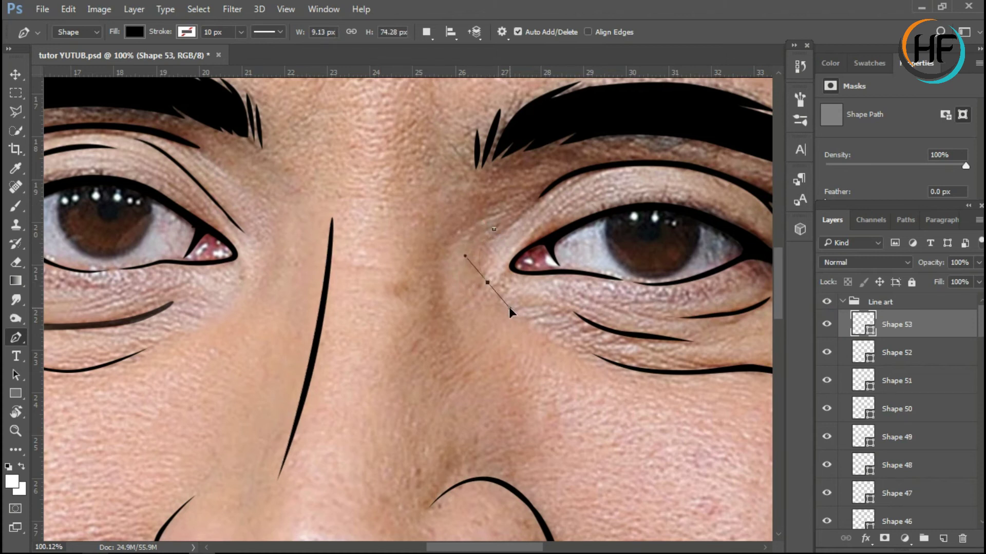
pyautogui.moveTo(478, 250); pyautogui.dragTo(480, 259)
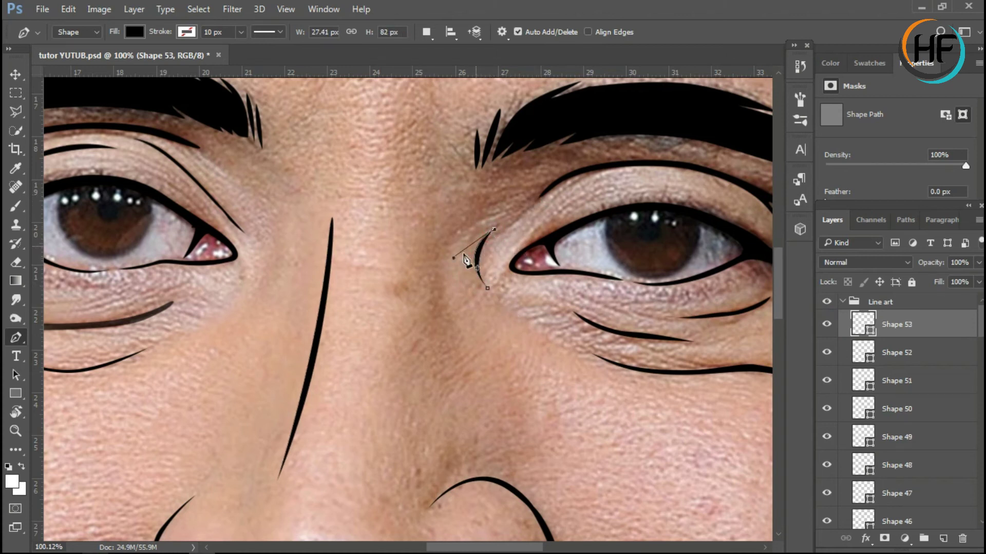
# Draw and commit a curved black chin crease beneath the right mouth corner, then fit the portrait in view.
pyautogui.scroll(-3, 519, 172)
pyautogui.scroll(-2, 543, 318)
pyautogui.scroll(1, 572, 341)
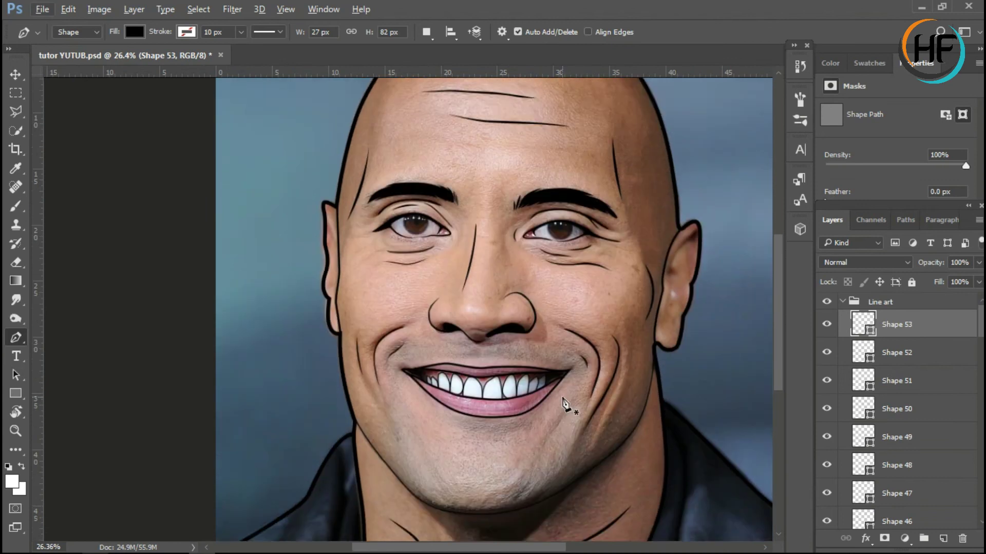
pyautogui.scroll(1, 572, 407)
pyautogui.scroll(1, 560, 409)
pyautogui.scroll(2, 507, 385)
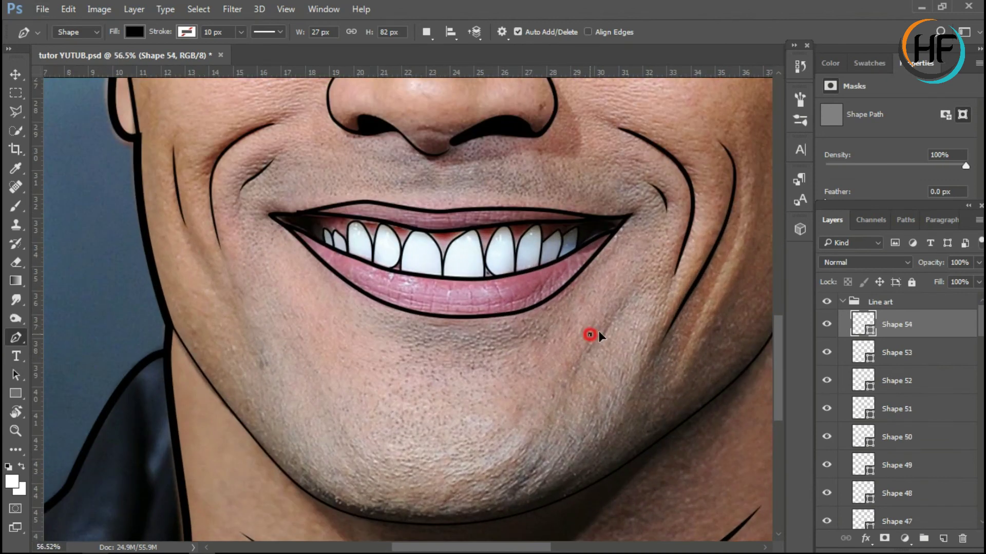
pyautogui.moveTo(546, 427); pyautogui.dragTo(563, 394)
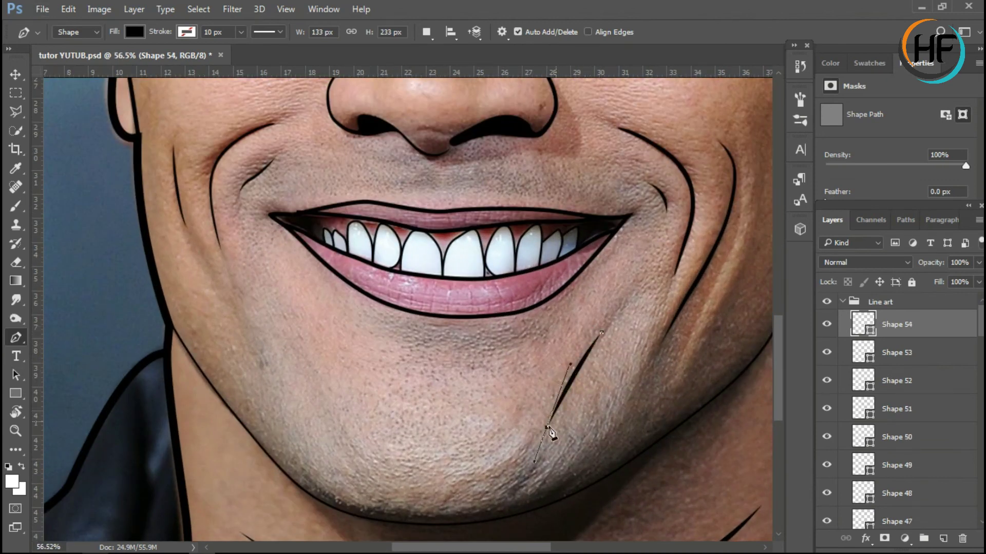
pyautogui.keyDown('ctrl'); pyautogui.click(553, 422); pyautogui.keyUp('ctrl')
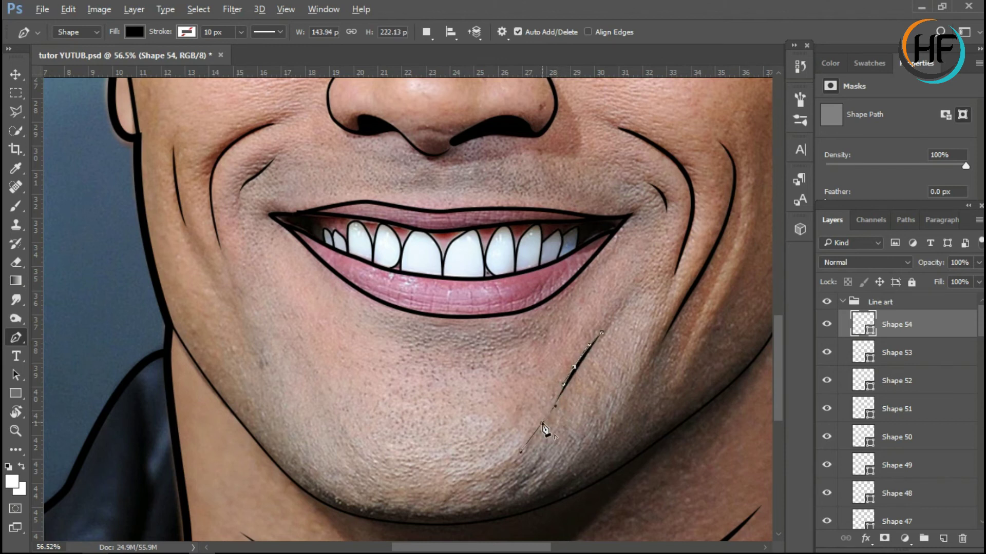
pyautogui.keyDown('ctrl'); pyautogui.click(570, 392); pyautogui.keyUp('ctrl')
pyautogui.press('Return')
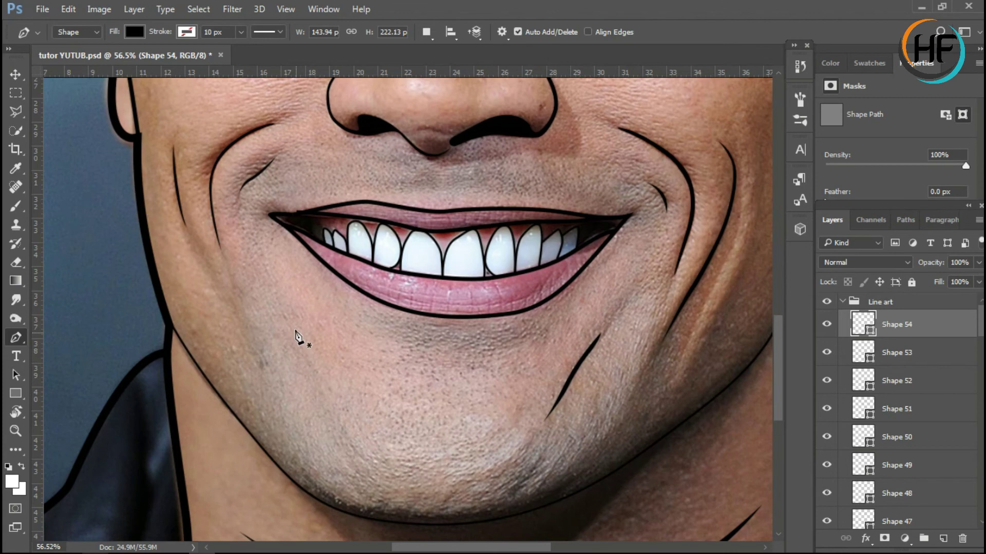
pyautogui.click(297, 341)
pyautogui.hotkey('ctrl', '0')
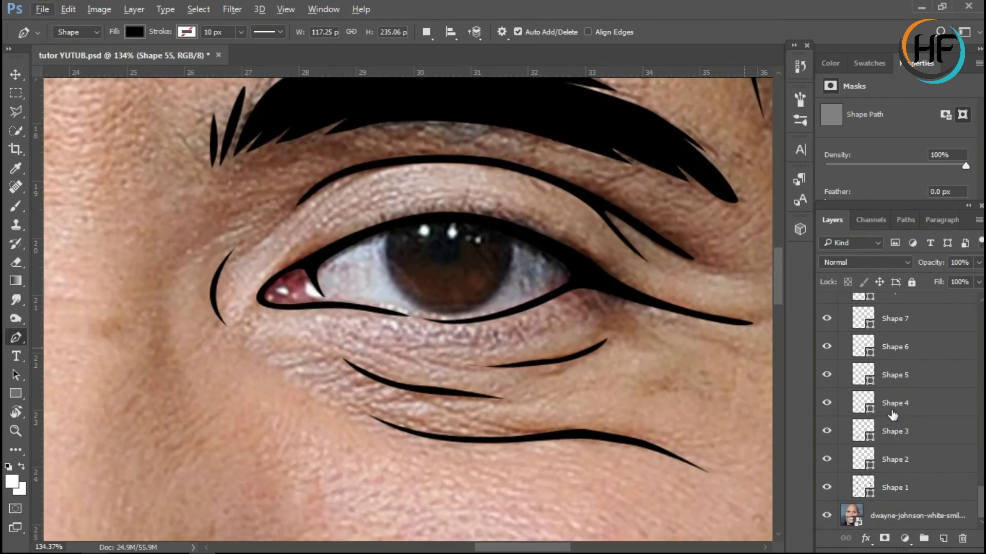
# Trace the first iris as a closed solid black shape with rounded edges.
pyautogui.click(390, 227)
pyautogui.moveTo(407, 297); pyautogui.dragTo(431, 308)
pyautogui.moveTo(506, 279)
pyautogui.mouseDown()
pyautogui.moveTo(519, 239)
pyautogui.moveTo(502, 224)
pyautogui.mouseUp()
pyautogui.click(391, 226)
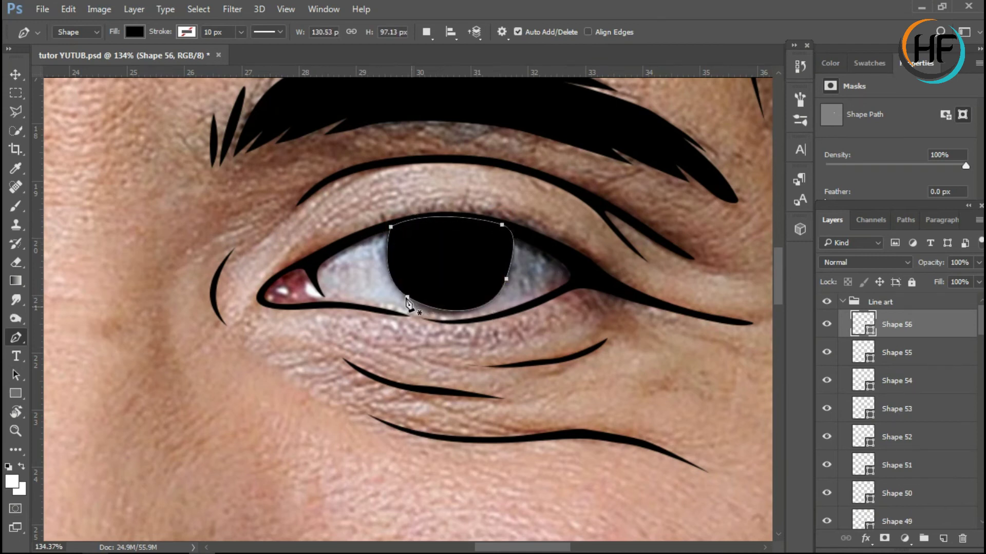
pyautogui.moveTo(388, 292); pyautogui.dragTo(435, 317)
pyautogui.keyDown('ctrl'); pyautogui.click(524, 256); pyautogui.keyUp('ctrl')
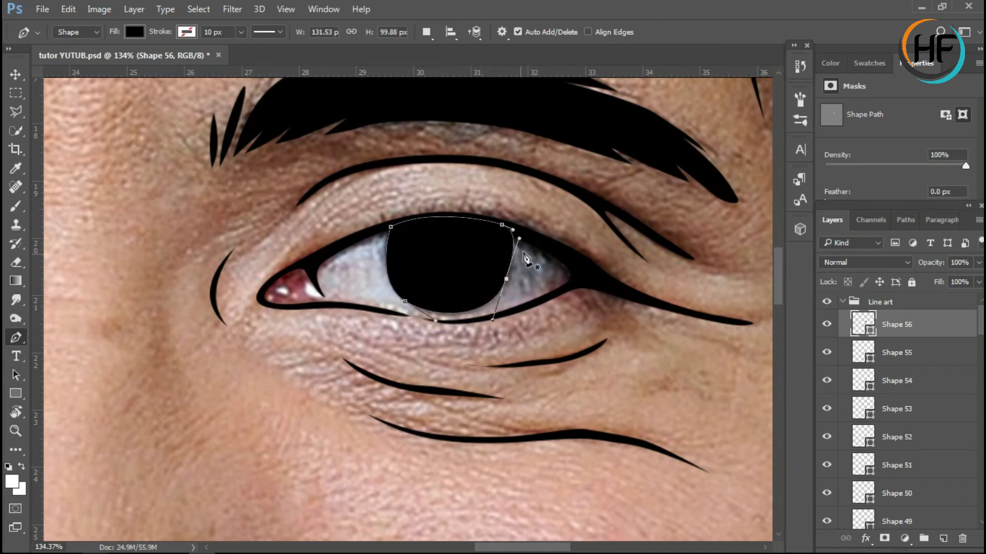
pyautogui.moveTo(499, 314); pyautogui.dragTo(503, 306)
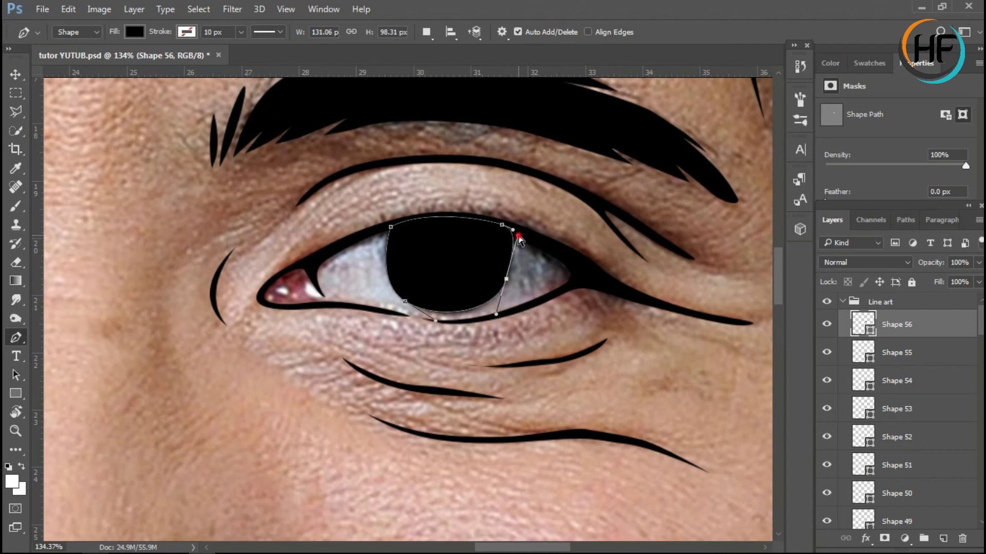
# Trace the other eye's iris as a solid black shape, rounding its lower and right edges.
pyautogui.scroll(-3, 465, 298)
pyautogui.hscroll(-5, 437, 272)
pyautogui.hscroll(-5, 421, 256)
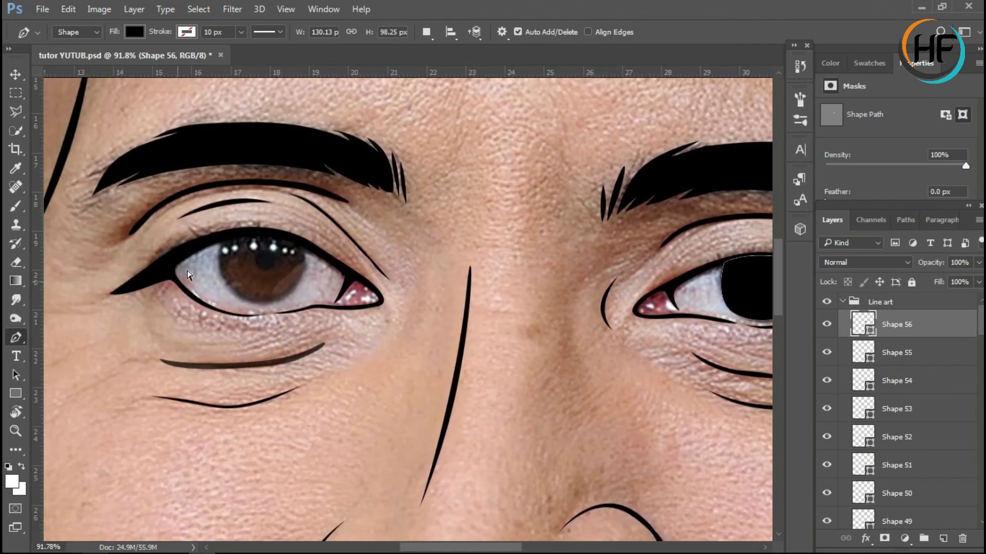
pyautogui.scroll(5, 404, 248)
pyautogui.hscroll(5, 404, 247)
pyautogui.click(523, 173)
pyautogui.moveTo(542, 294); pyautogui.dragTo(564, 313)
pyautogui.moveTo(677, 319); pyautogui.dragTo(714, 285)
pyautogui.click(523, 173)
pyautogui.moveTo(544, 300); pyautogui.dragTo(575, 334)
pyautogui.moveTo(677, 319); pyautogui.dragTo(743, 281)
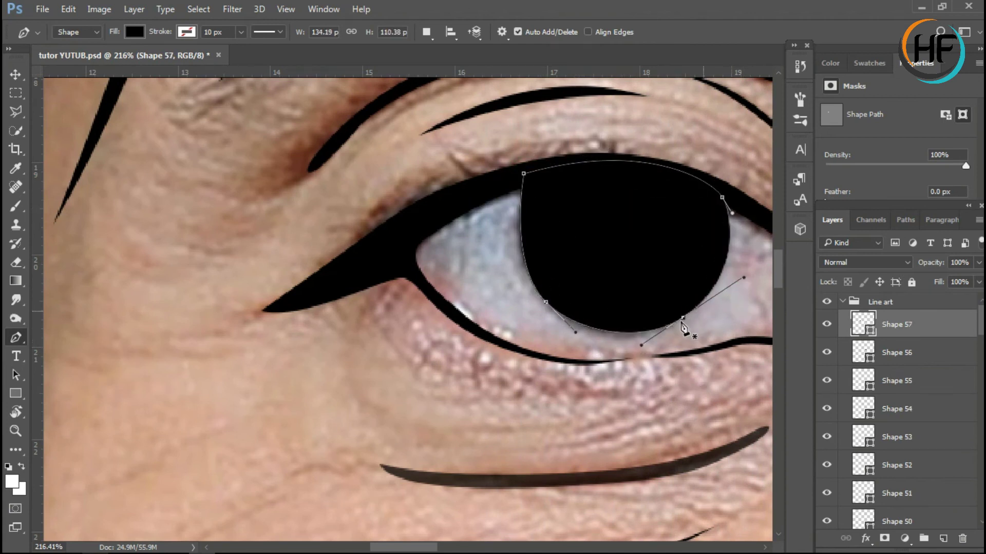
# Hide the photo layer to preview the line art on white, then show it again.
pyautogui.scroll(-3, 548, 308)
pyautogui.scroll(-1, 601, 330)
pyautogui.scroll(-3, 601, 330)
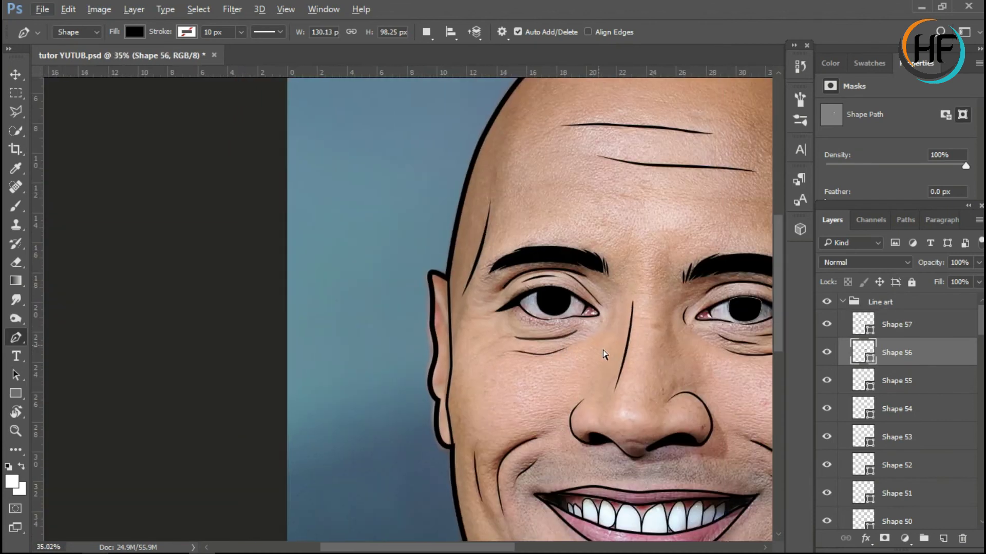
pyautogui.scroll(-3, 605, 353)
pyautogui.click(896, 353)
pyautogui.scroll(-15, 896, 457)
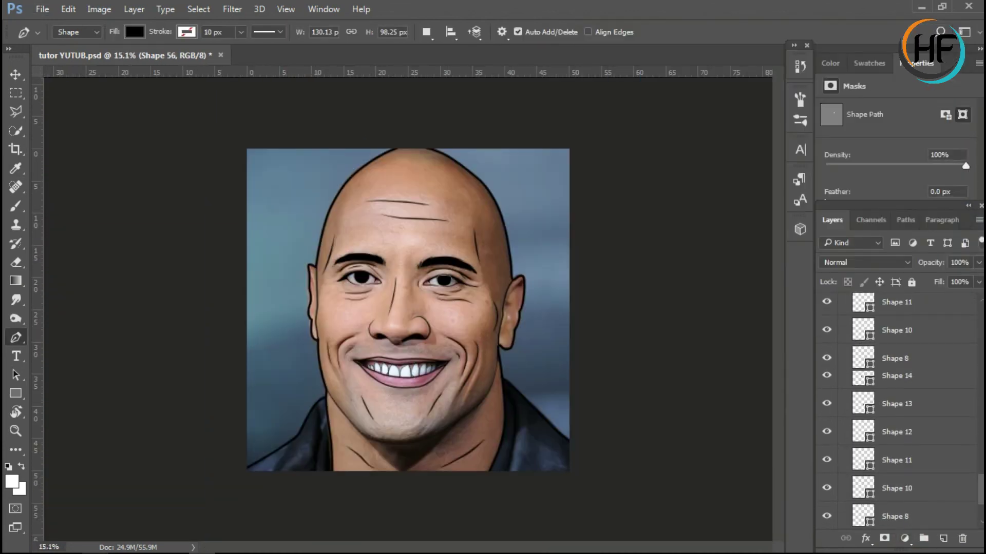
pyautogui.click(950, 516)
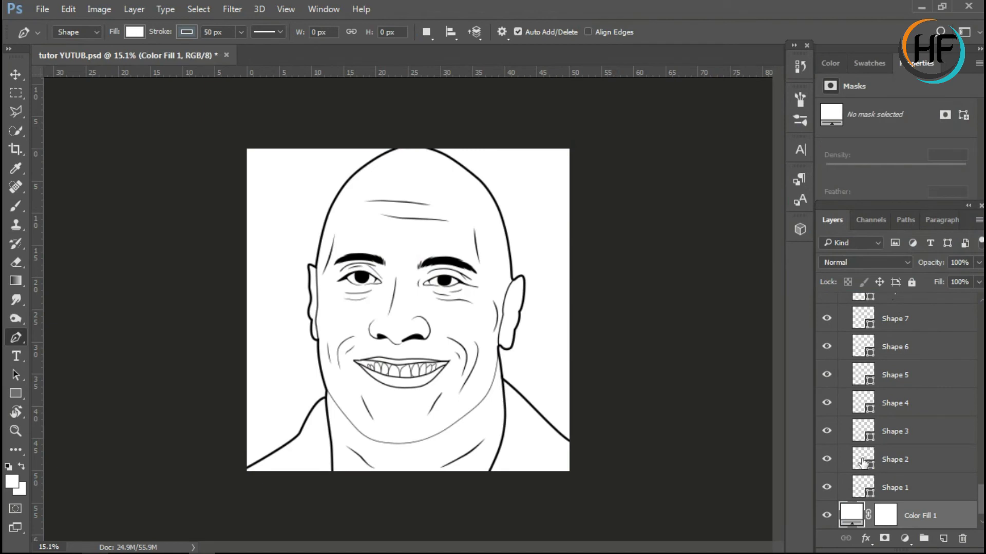
pyautogui.hotkey('ctrl', 'z')
# Begin a new shape path along the top edge of the upper teeth.
pyautogui.scroll(15, 896, 410)
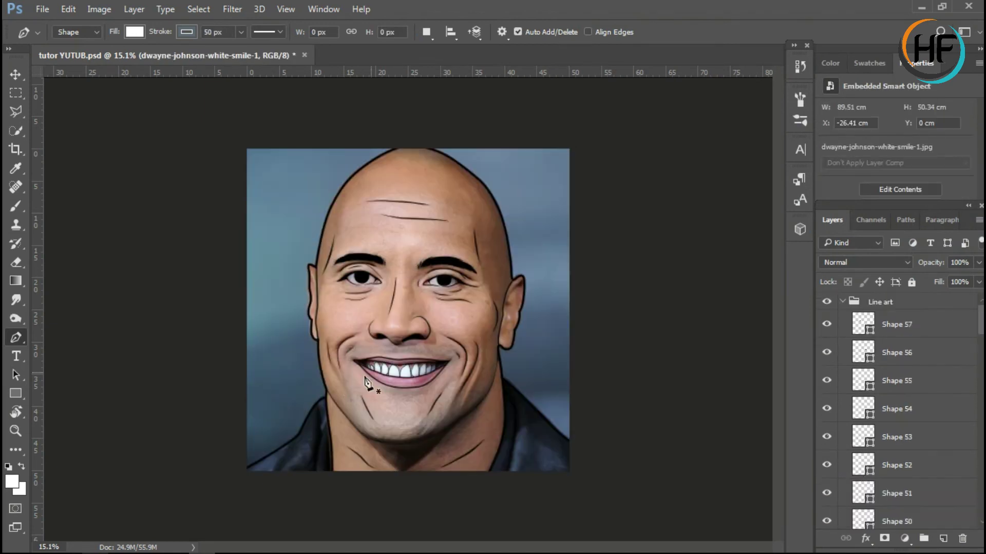
pyautogui.scroll(5, 359, 362)
pyautogui.click(200, 376)
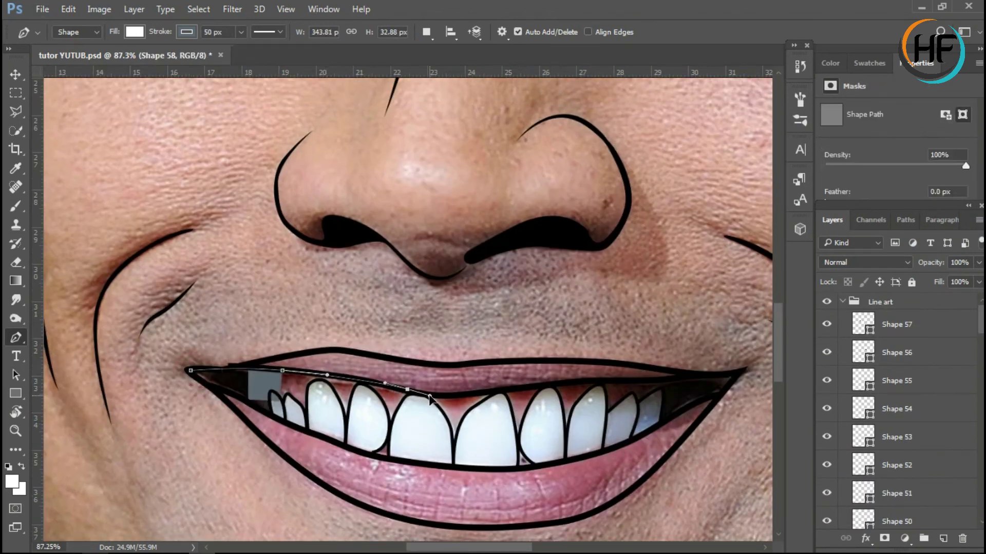
# Trace the upper teeth edge out to the right mouth corner, with the shape at 0% opacity.
pyautogui.scroll(10, 896, 410)
pyautogui.click(896, 324)
pyautogui.click(192, 371)
pyautogui.click(263, 367)
pyautogui.moveTo(362, 378); pyautogui.dragTo(379, 383)
pyautogui.moveTo(459, 397); pyautogui.dragTo(484, 394)
pyautogui.click(542, 386)
pyautogui.click(634, 379)
pyautogui.click(715, 375)
pyautogui.moveTo(694, 404); pyautogui.dragTo(683, 409)
pyautogui.scroll(4, 662, 428)
pyautogui.press('0')
pyautogui.press('0')
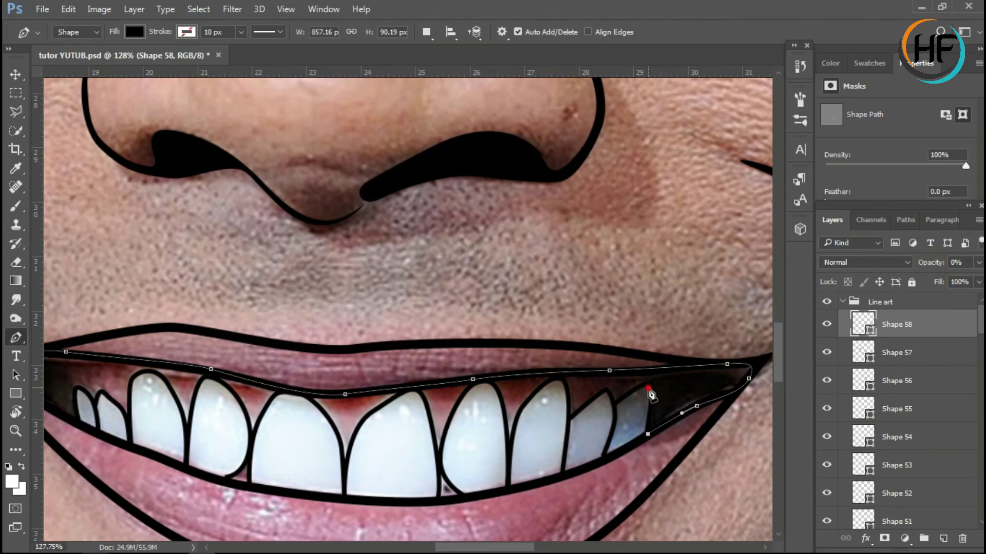
# Continue the mouth outline back along the tooth edges toward the left.
pyautogui.moveTo(510, 440); pyautogui.dragTo(519, 399)
pyautogui.click(436, 448)
pyautogui.scroll(2, 405, 396)
pyautogui.moveTo(392, 397); pyautogui.dragTo(348, 437)
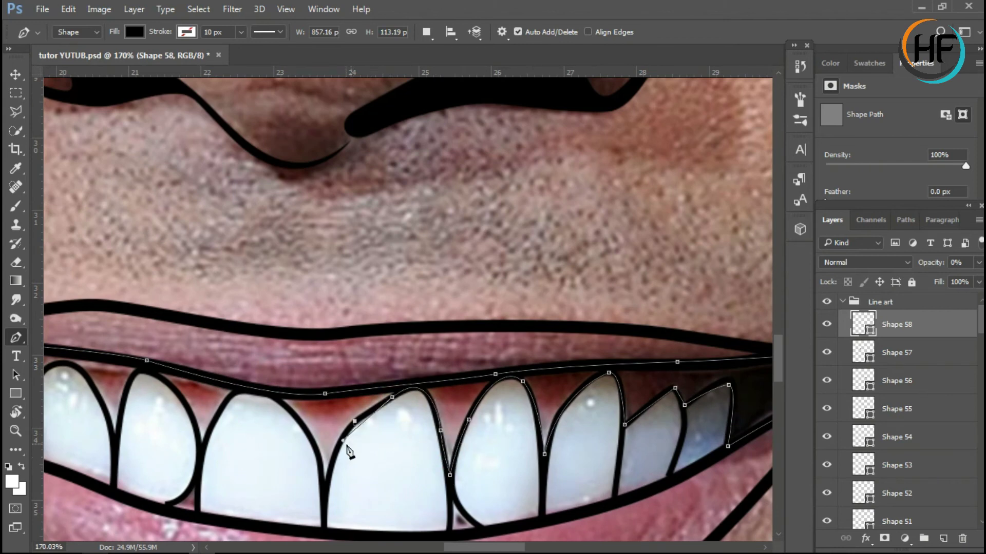
pyautogui.moveTo(326, 488); pyautogui.dragTo(326, 513)
pyautogui.click(228, 399)
pyautogui.click(205, 451)
pyautogui.click(163, 379)
pyautogui.moveTo(116, 440); pyautogui.dragTo(104, 503)
pyautogui.hscroll(-2, 144, 459)
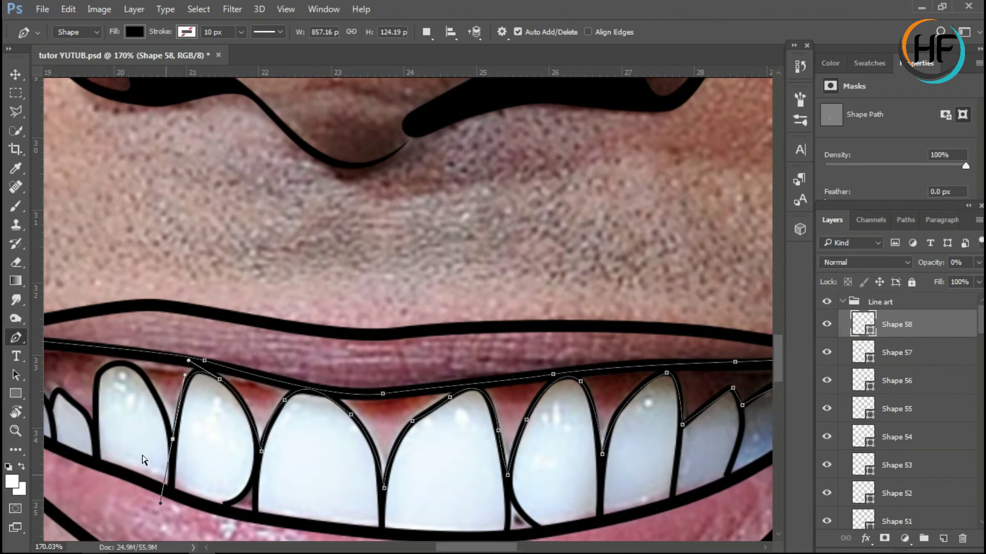
pyautogui.hscroll(-3, 143, 459)
pyautogui.scroll(2, 144, 459)
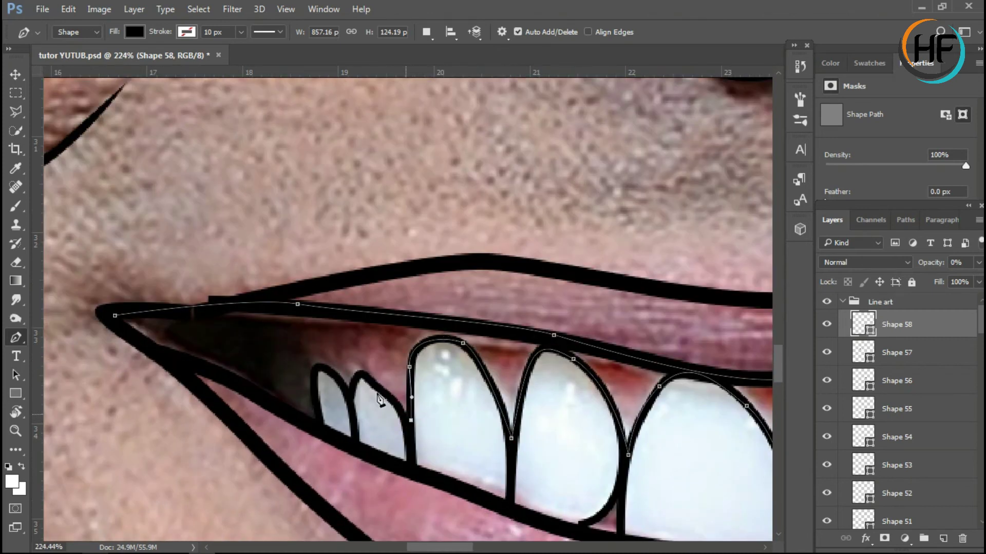
# Close the mouth shape at the left corner, restore 100% opacity, and select Shape 57.
pyautogui.click(321, 369)
pyautogui.click(317, 432)
pyautogui.click(223, 381)
pyautogui.click(115, 315)
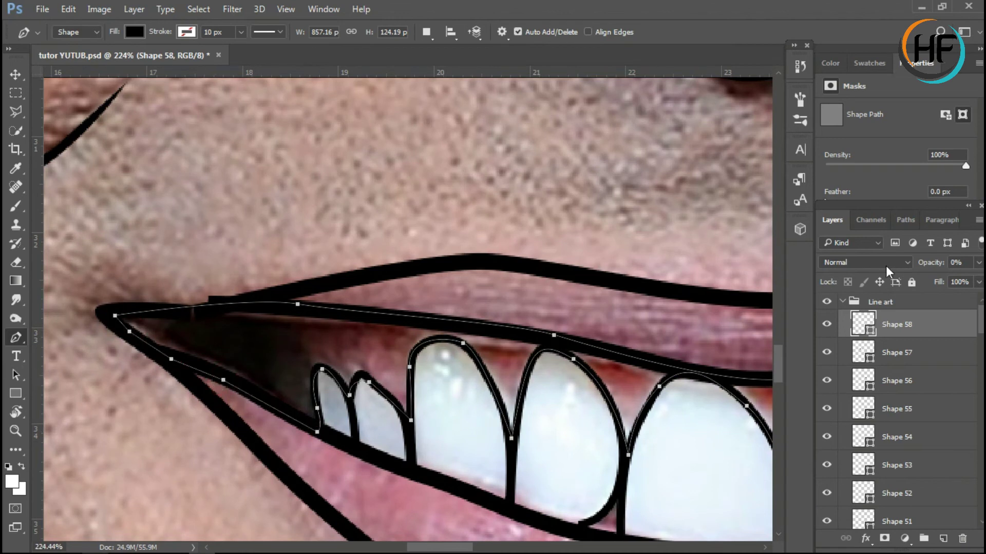
pyautogui.write('100')
pyautogui.press('Return')
pyautogui.click(896, 352)
pyautogui.scroll(-8, 513, 309)
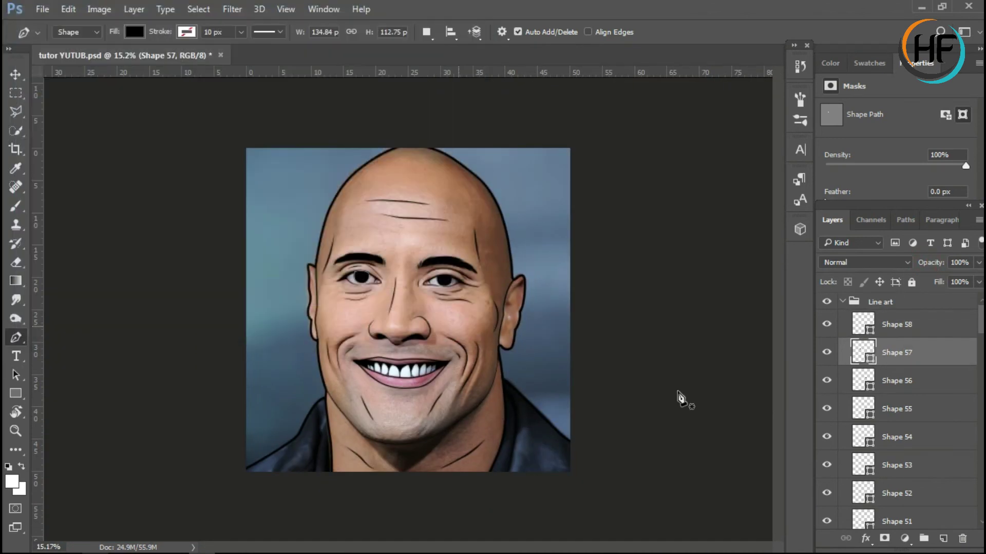
# Hide the reference photo layer and zoom in on the eye area.
pyautogui.scroll(2, 676, 398)
pyautogui.scroll(-15, 830, 462)
pyautogui.click(827, 487)
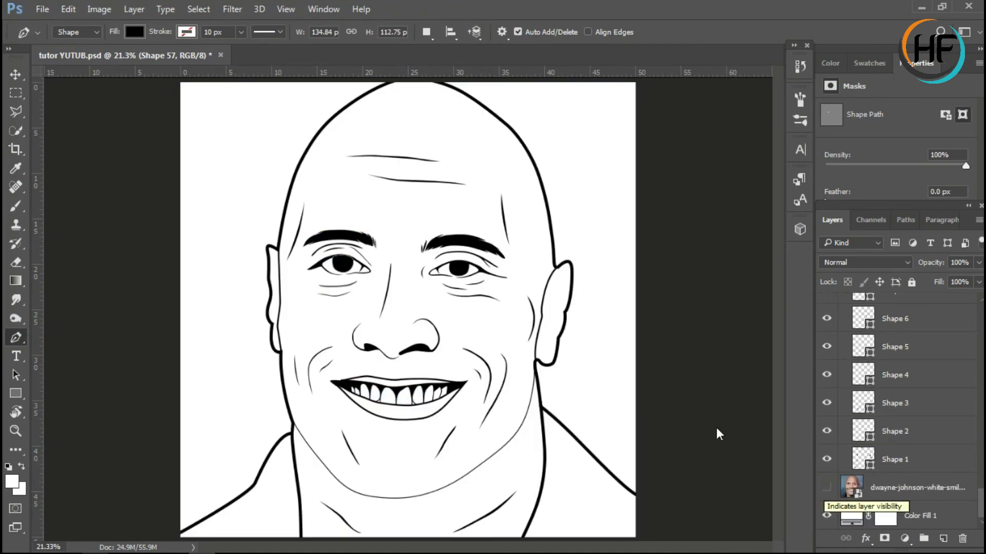
pyautogui.scroll(5, 431, 293)
pyautogui.moveTo(980, 506); pyautogui.dragTo(976, 257)
pyautogui.scroll(2, 476, 220)
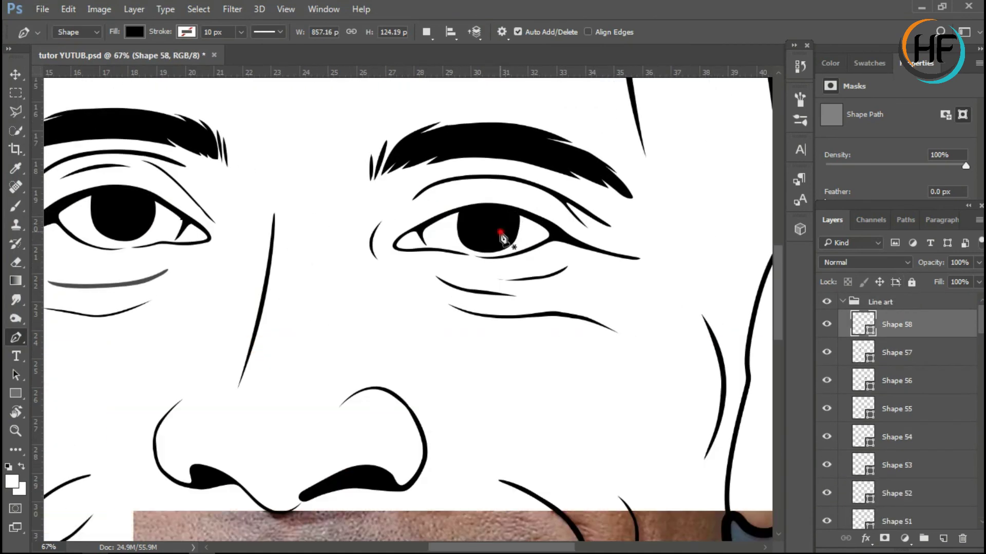
# Select the right pupil shape and drag its bottom anchor slightly lower.
pyautogui.hotkey('alt', '[')
pyautogui.hotkey('alt', '[')
pyautogui.hotkey('alt', '[')
pyautogui.hotkey('alt', '[')
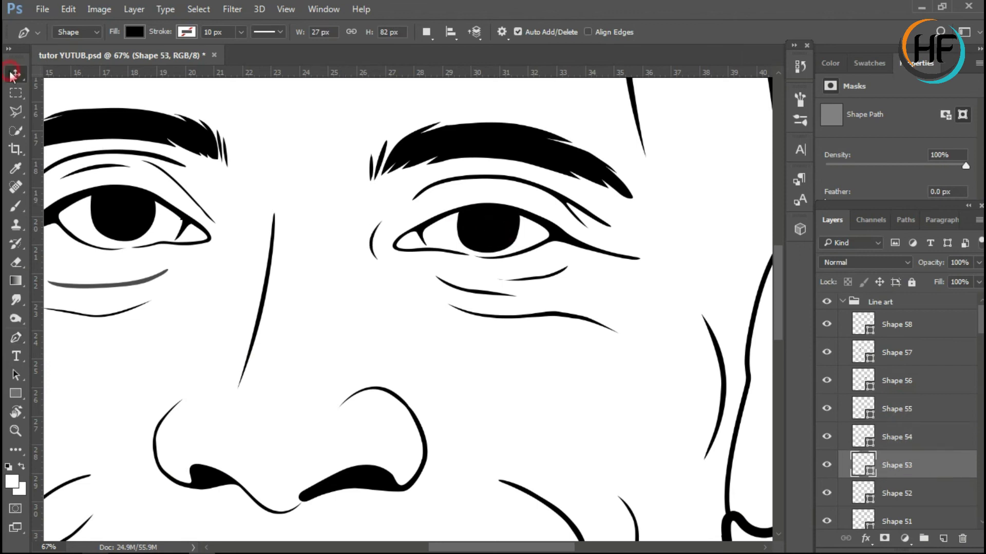
pyautogui.press('v')
pyautogui.keyDown('ctrl'); pyautogui.click(487, 228); pyautogui.keyUp('ctrl')
pyautogui.press('p')
pyautogui.moveTo(471, 253); pyautogui.dragTo(469, 252)
# Toggle the reference photo on and off to compare it with the line art.
pyautogui.scroll(-2, 547, 270)
pyautogui.scroll(-2, 691, 280)
pyautogui.scroll(-1, 692, 279)
pyautogui.scroll(-15, 830, 489)
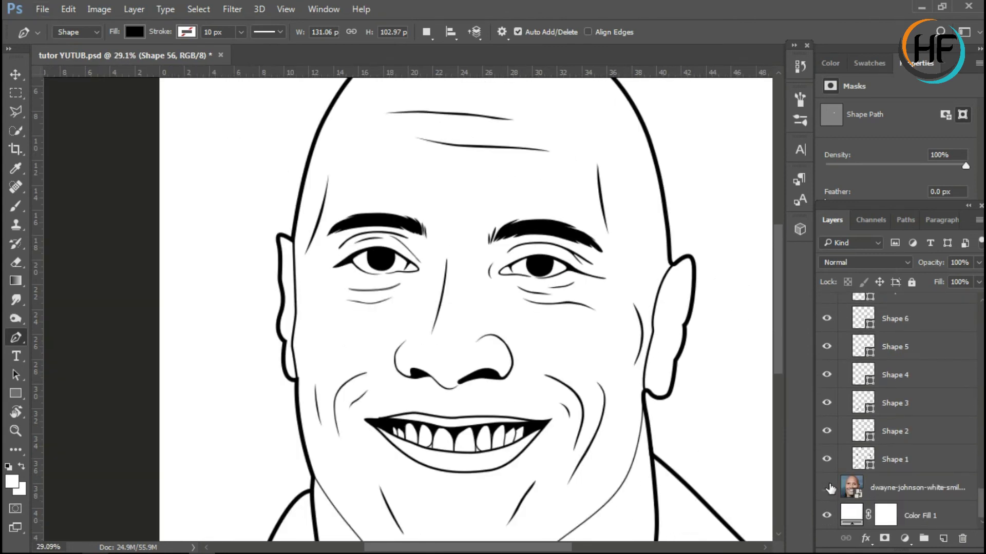
pyautogui.click(828, 487)
pyautogui.click(827, 488)
pyautogui.scroll(-1, 671, 396)
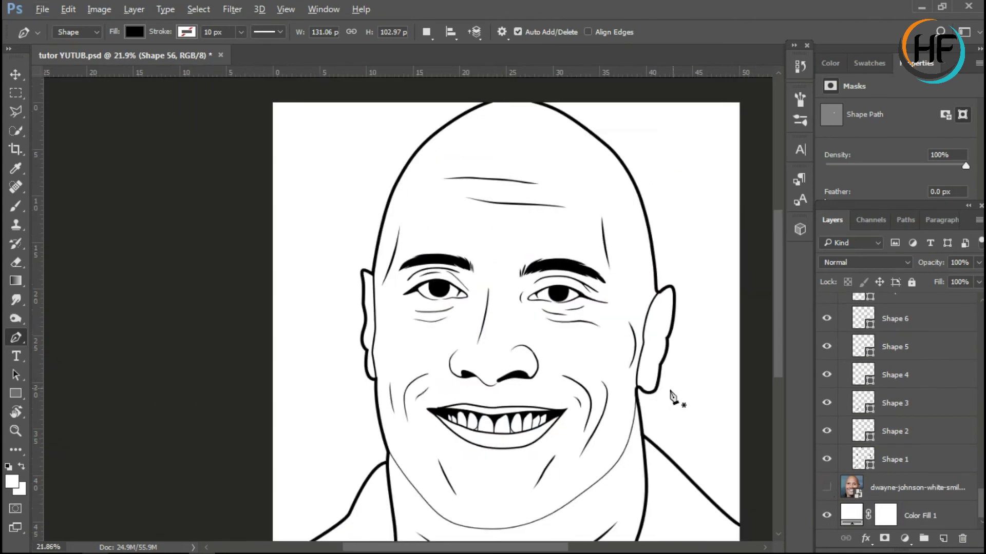
pyautogui.scroll(-1, 501, 384)
# Zoom in on the teeth and begin outlining a small gap between them.
pyautogui.moveTo(981, 515); pyautogui.dragTo(980, 308)
pyautogui.scroll(6, 440, 446)
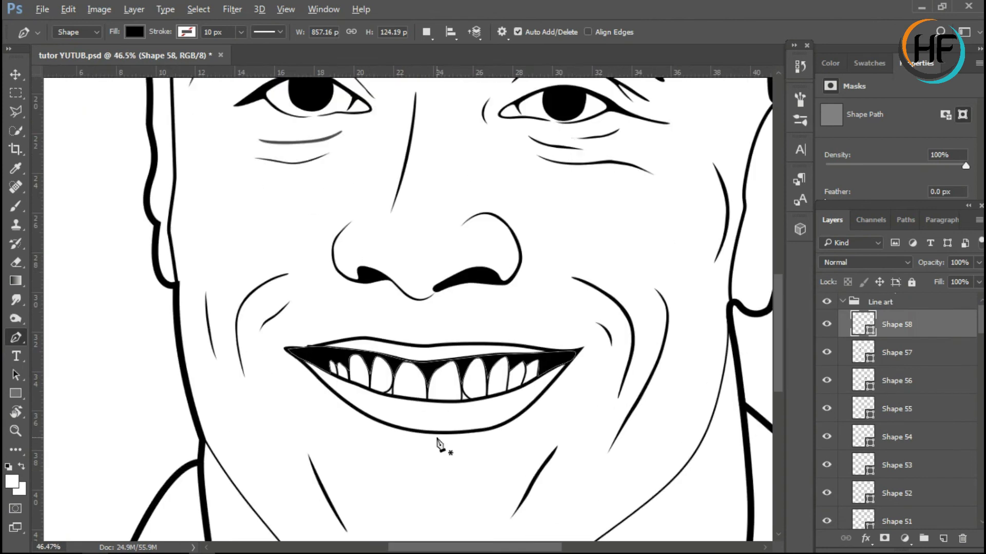
pyautogui.scroll(1, 480, 431)
pyautogui.scroll(2, 246, 349)
pyautogui.click(232, 339)
# Fill small gaps between the teeth with black shapes and show the reference photo again.
pyautogui.click(259, 345)
pyautogui.click(232, 336)
pyautogui.click(465, 326)
pyautogui.moveTo(464, 359)
pyautogui.mouseDown()
pyautogui.moveTo(486, 353)
pyautogui.moveTo(473, 352)
pyautogui.mouseUp()
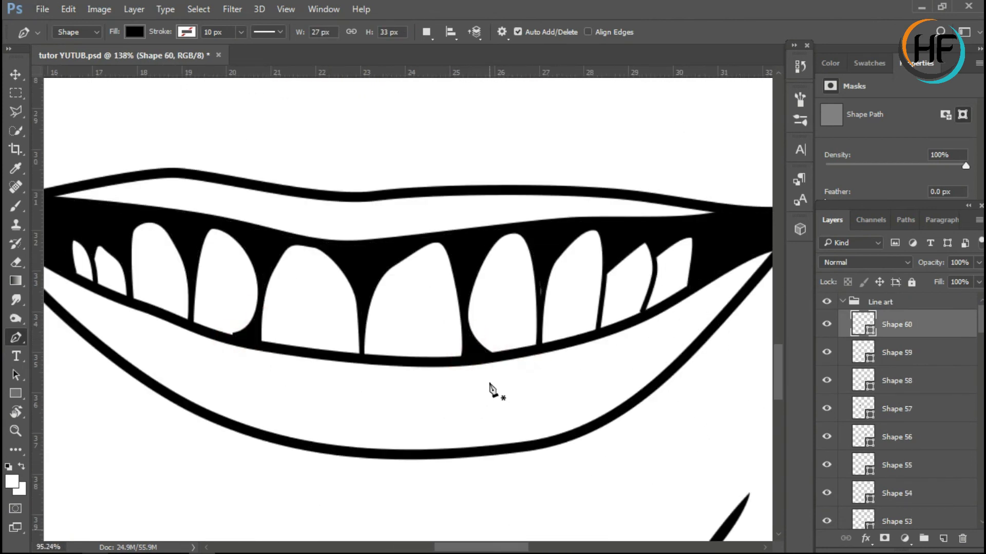
pyautogui.scroll(-1, 495, 391)
pyautogui.scroll(-10, 978, 513)
pyautogui.scroll(-5, 980, 477)
pyautogui.click(826, 488)
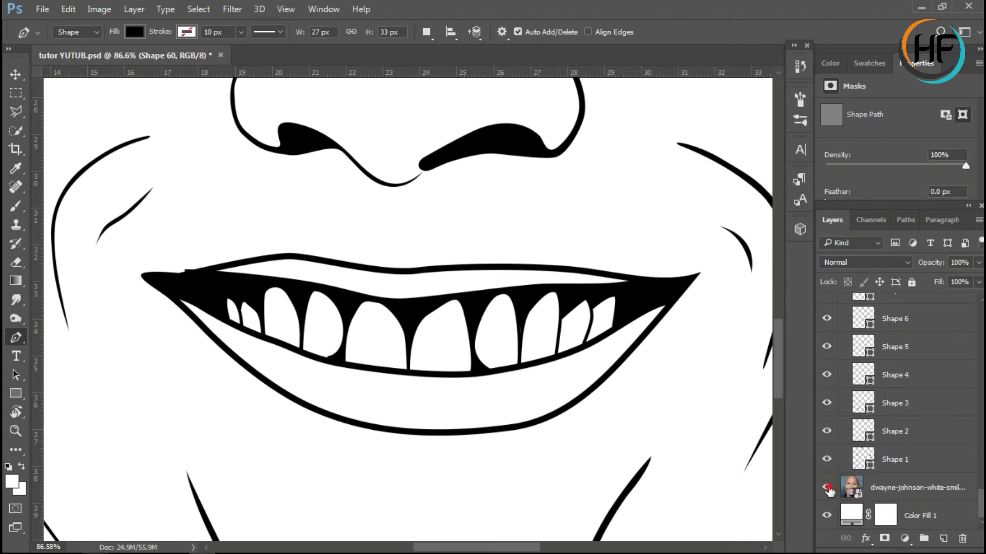
# Draw short curved crease strokes on the middle of the lower lip and the upper lip.
pyautogui.scroll(2, 322, 380)
pyautogui.click(403, 440)
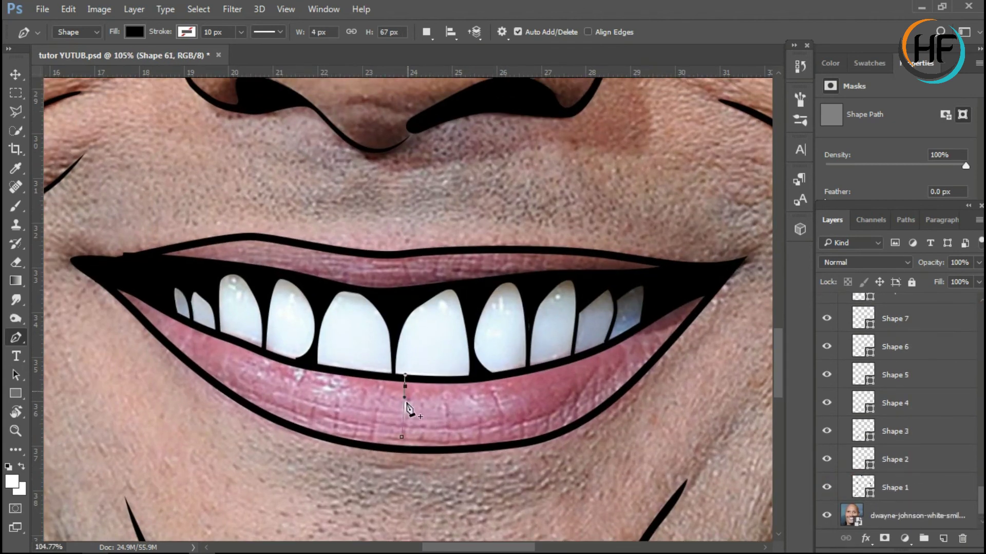
pyautogui.scroll(1, 402, 451)
pyautogui.click(402, 470)
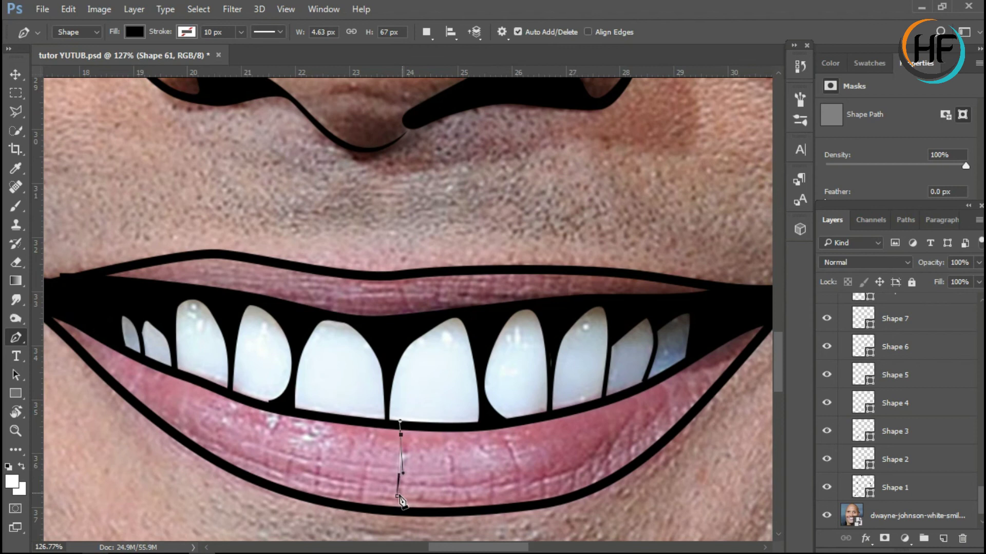
pyautogui.press('Escape')
pyautogui.click(506, 444)
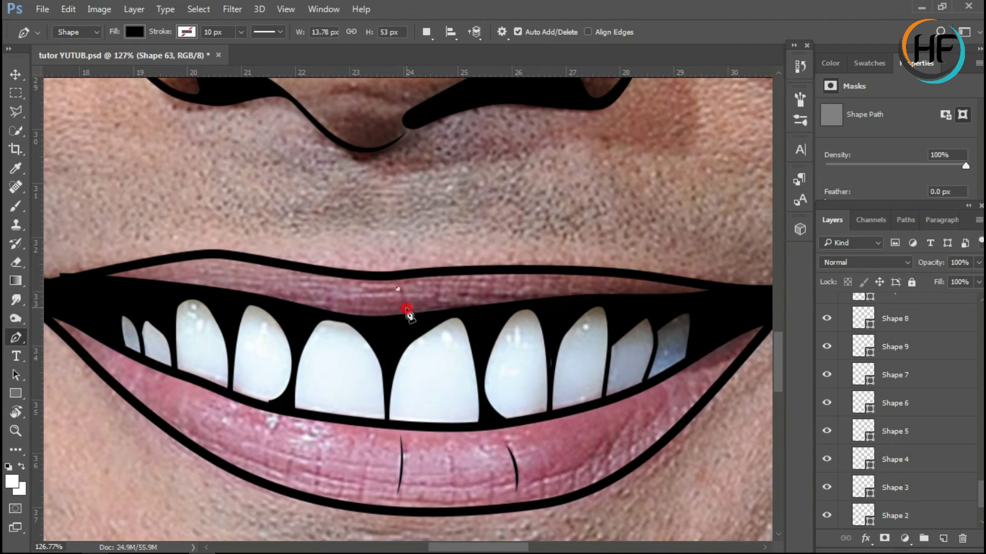
pyautogui.moveTo(520, 296); pyautogui.dragTo(533, 298)
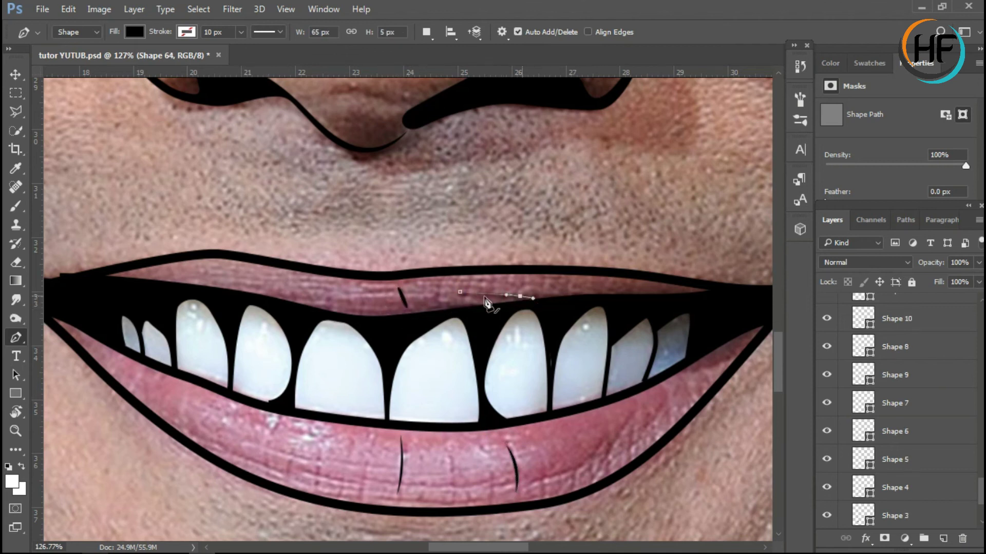
pyautogui.press('Escape')
# Add curved crease strokes on the left and right sides of the lower lip.
pyautogui.click(228, 444)
pyautogui.moveTo(311, 474); pyautogui.dragTo(366, 509)
pyautogui.press('Escape')
pyautogui.click(601, 452)
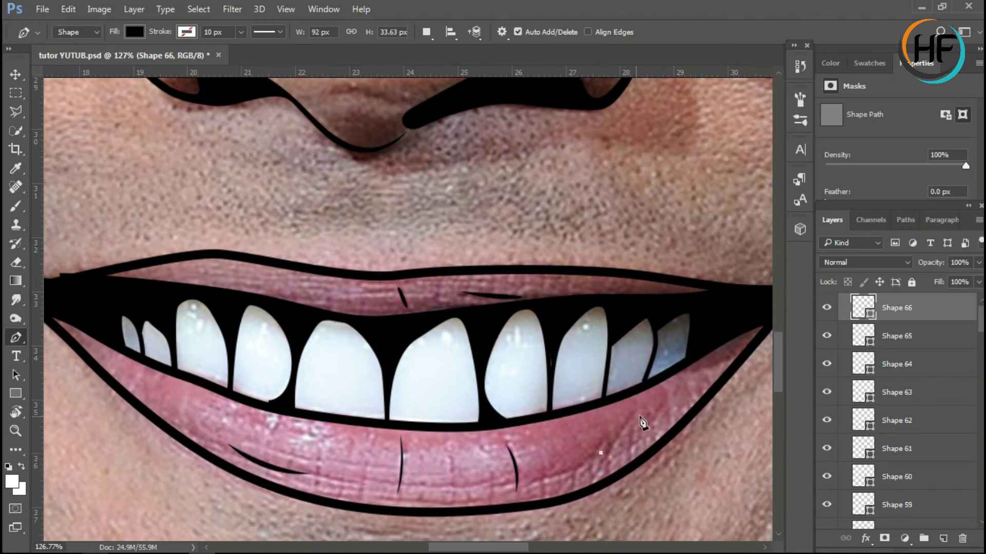
pyautogui.moveTo(660, 408); pyautogui.dragTo(650, 428)
pyautogui.press('Escape')
pyautogui.scroll(1, 377, 279)
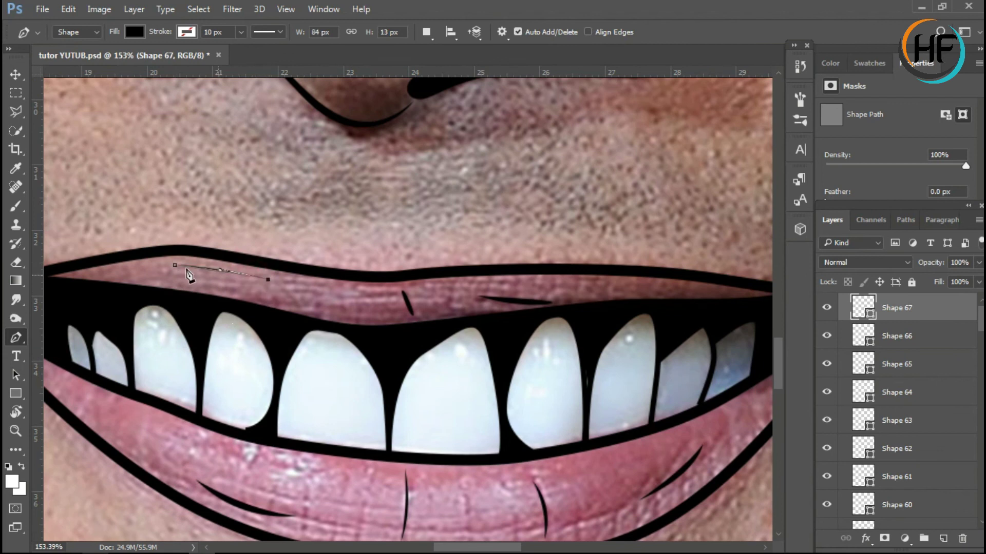
pyautogui.press('Escape')
pyautogui.scroll(-3, 291, 302)
pyautogui.scroll(-2, 291, 303)
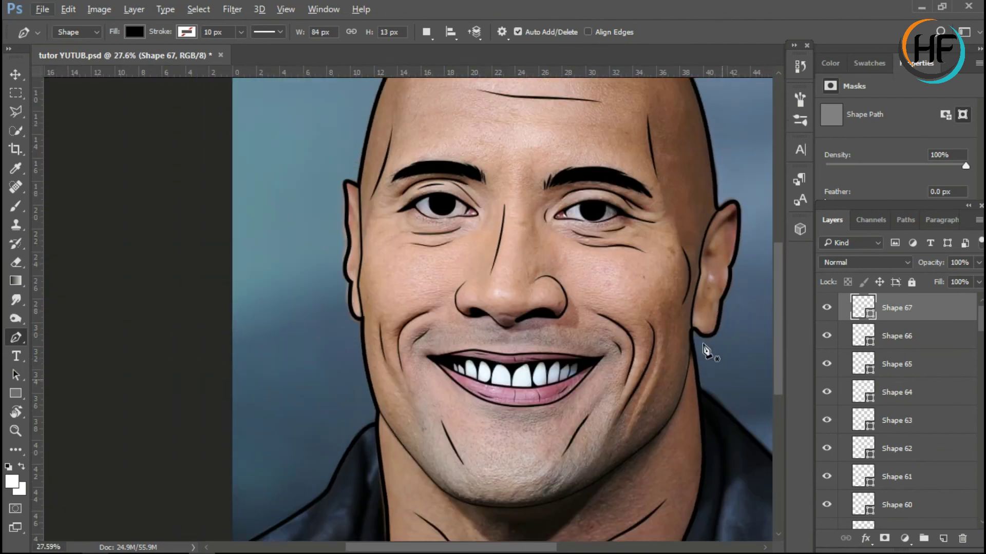
# Draw curved line strokes on the forehead and near the crown.
pyautogui.scroll(2, 638, 171)
pyautogui.scroll(1, 578, 213)
pyautogui.click(567, 183)
pyautogui.moveTo(649, 275); pyautogui.dragTo(667, 308)
pyautogui.keyDown('alt'); pyautogui.click(649, 275); pyautogui.keyUp('alt')
pyautogui.press('Escape')
pyautogui.scroll(1, 369, 239)
pyautogui.moveTo(452, 175); pyautogui.dragTo(502, 189)
pyautogui.click(347, 186)
pyautogui.press('Escape')
# Hide and re-show the reference photo to check the line art.
pyautogui.scroll(-1, 536, 261)
pyautogui.scroll(-2, 536, 265)
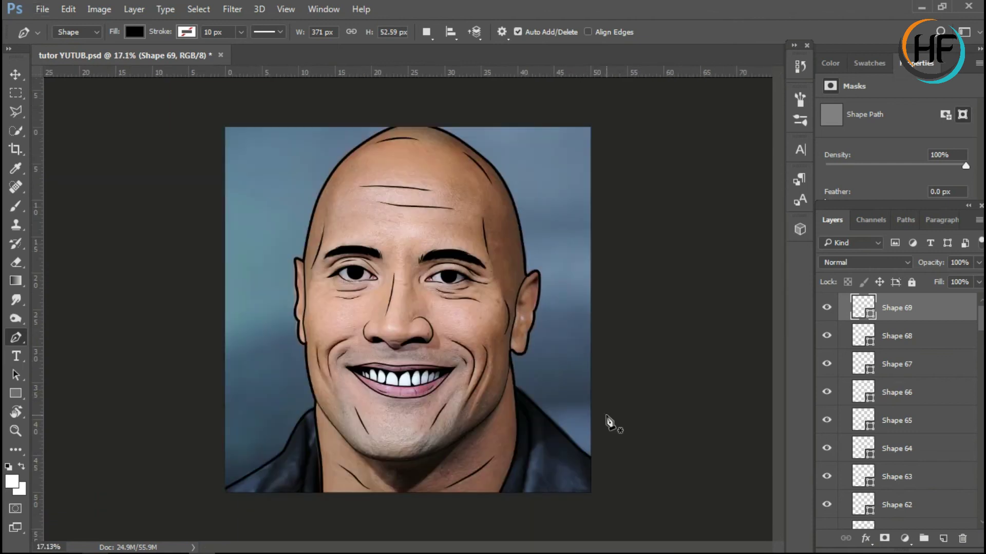
pyautogui.scroll(-15, 898, 410)
pyautogui.click(827, 488)
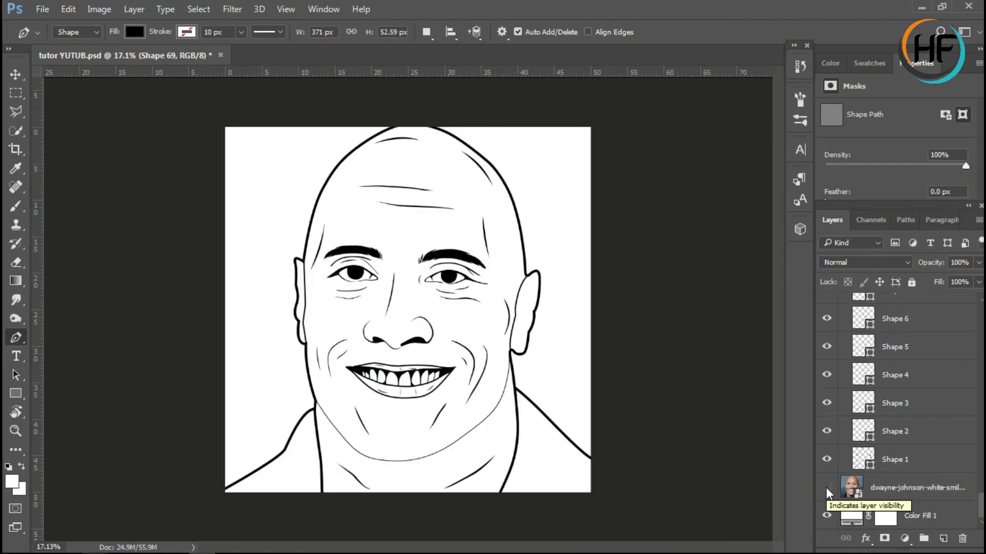
pyautogui.click(827, 489)
pyautogui.scroll(15, 899, 411)
pyautogui.scroll(5, 520, 360)
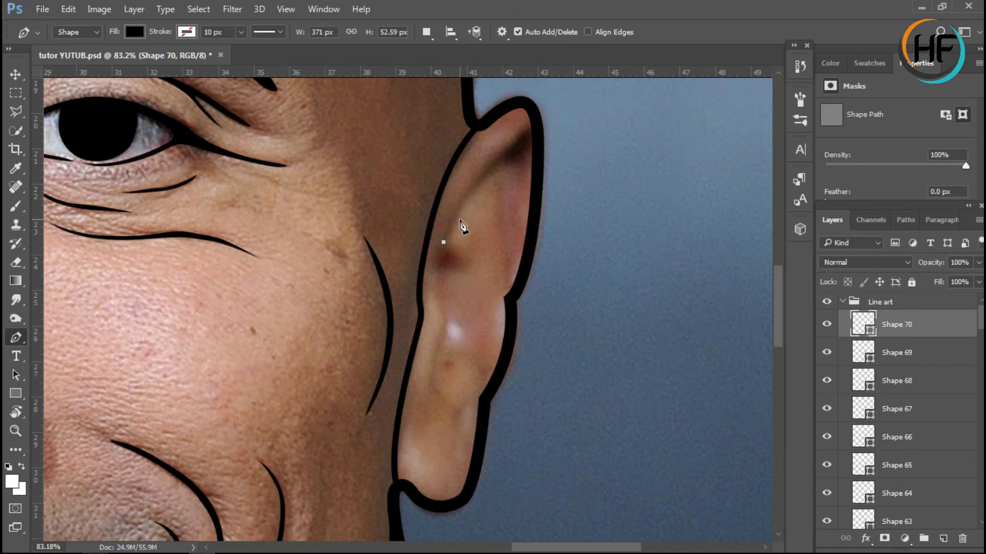
# Trace a curved line along the ear's upper fold.
pyautogui.moveTo(535, 120); pyautogui.dragTo(537, 150)
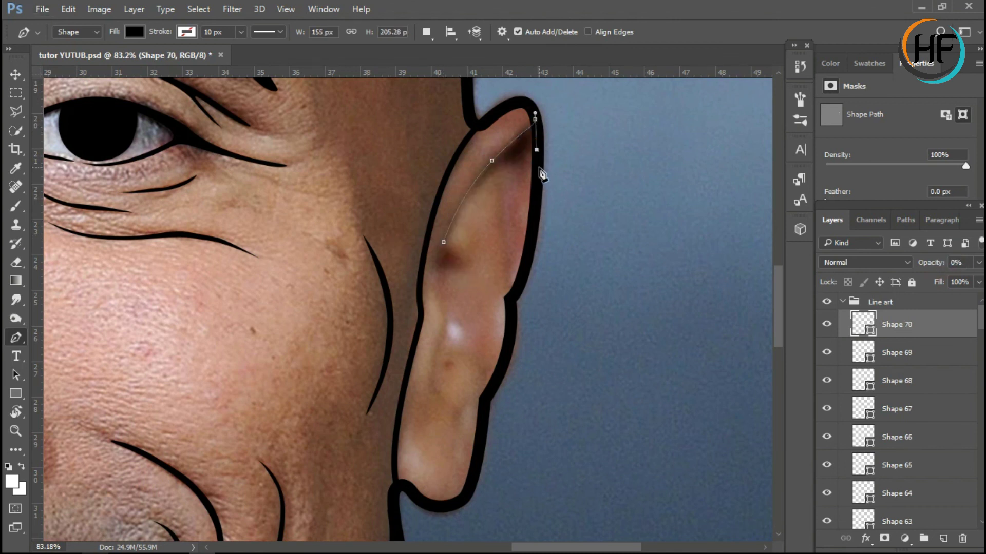
pyautogui.moveTo(935, 262); pyautogui.dragTo(940, 269)
pyautogui.click(498, 187)
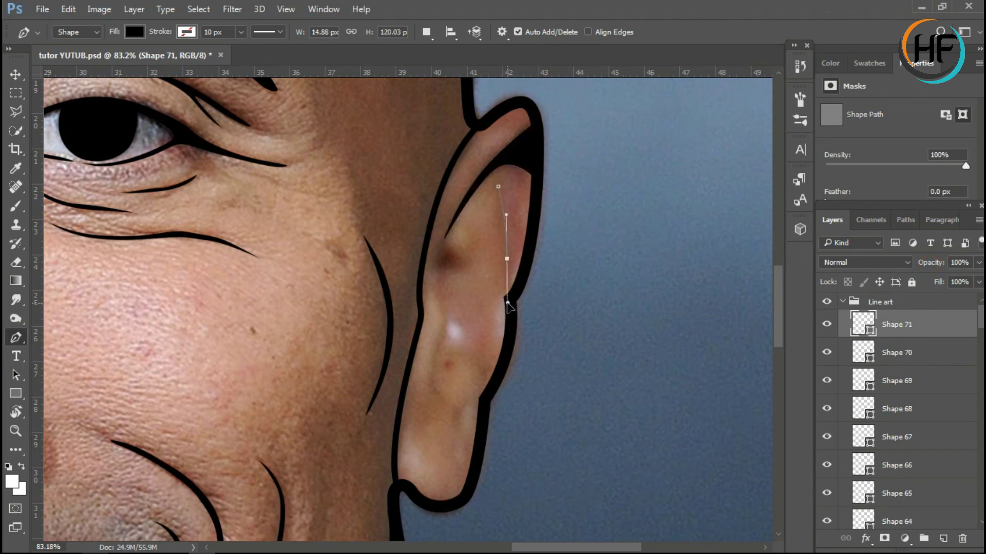
pyautogui.press('Return')
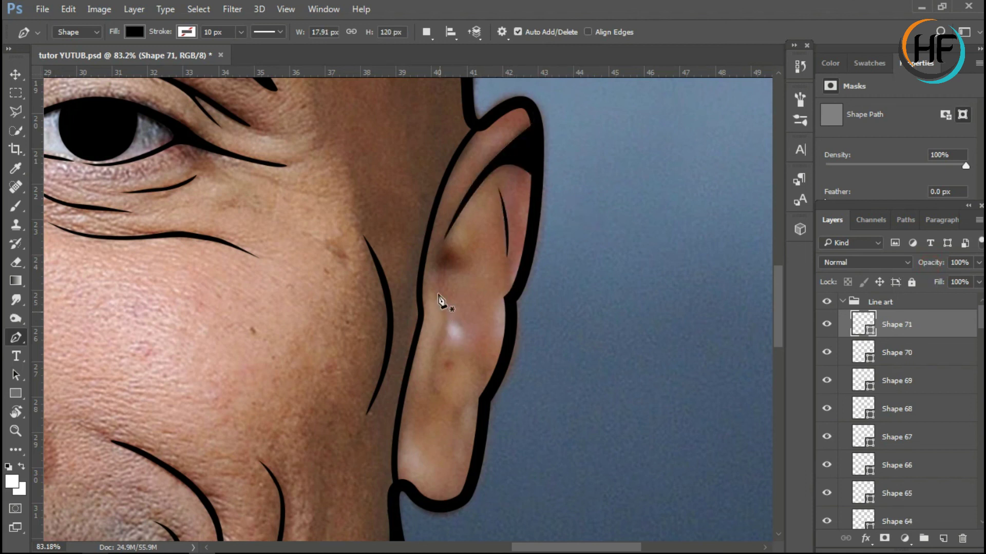
# Draw the inner ear hollow shape, tracing at 0% opacity, then restore 100%.
pyautogui.moveTo(455, 421); pyautogui.dragTo(464, 427)
pyautogui.press('0')
pyautogui.press('0')
pyautogui.keyDown('ctrl'); pyautogui.click(435, 379); pyautogui.keyUp('ctrl')
pyautogui.write('100')
pyautogui.press('Return')
pyautogui.press('Return')
pyautogui.moveTo(456, 249); pyautogui.dragTo(466, 257)
pyautogui.moveTo(455, 218); pyautogui.dragTo(504, 241)
pyautogui.press('Return')
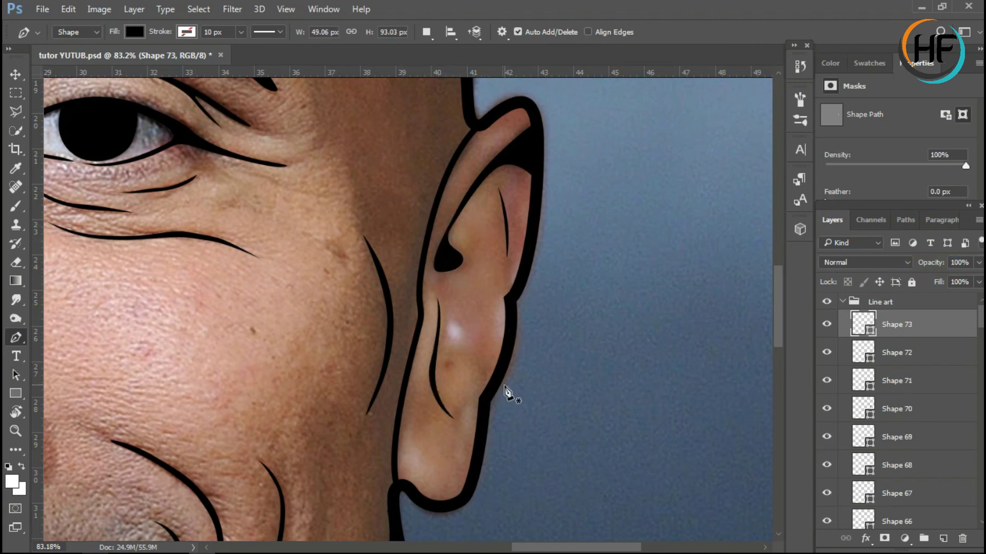
pyautogui.moveTo(479, 399); pyautogui.dragTo(486, 406)
pyautogui.press('Return')
# Add a crease inside the left ear, a short ear-lobe stroke and a lower-lip crease.
pyautogui.hscroll(-10, 523, 495)
pyautogui.click(450, 252)
pyautogui.click(422, 178)
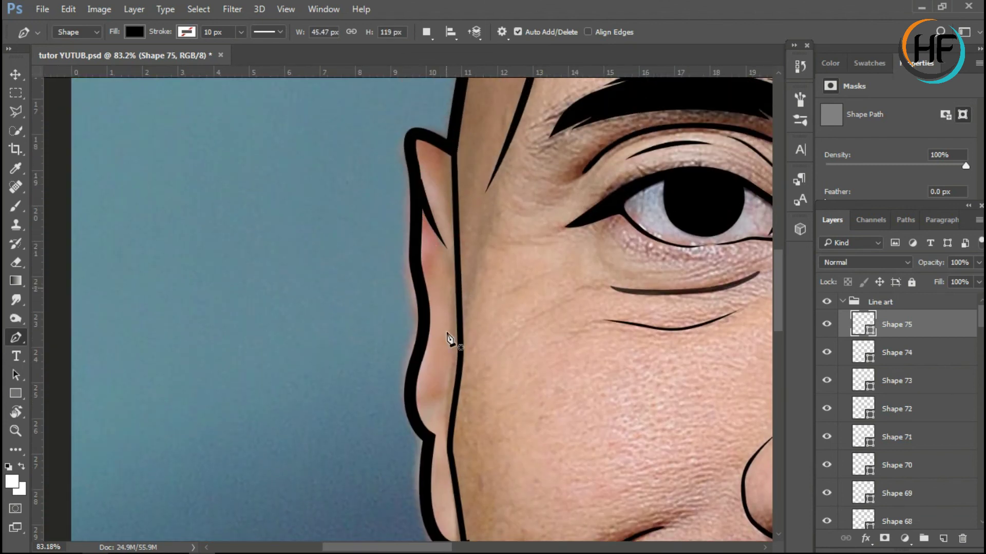
pyautogui.click(431, 440)
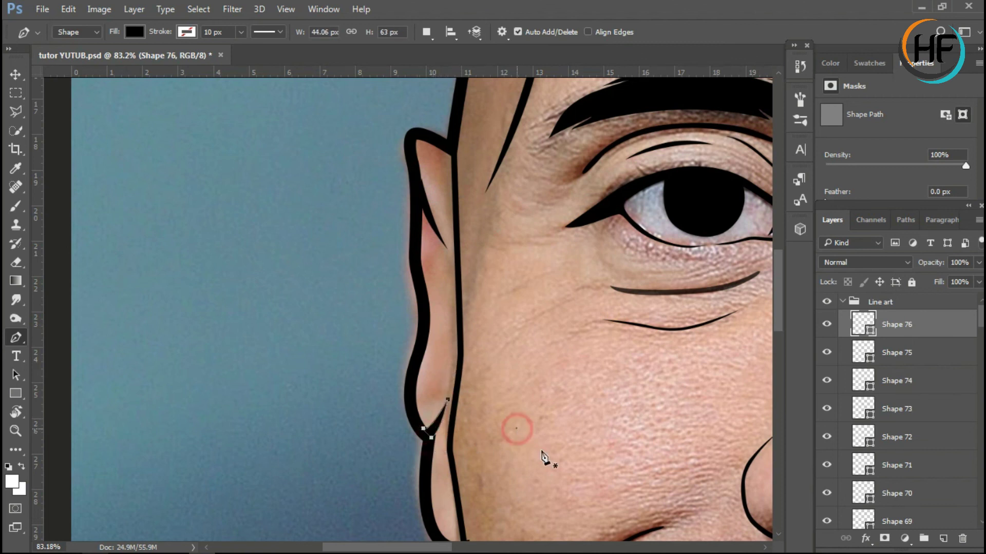
pyautogui.click(778, 414)
pyautogui.click(556, 547)
pyautogui.scroll(1, 380, 384)
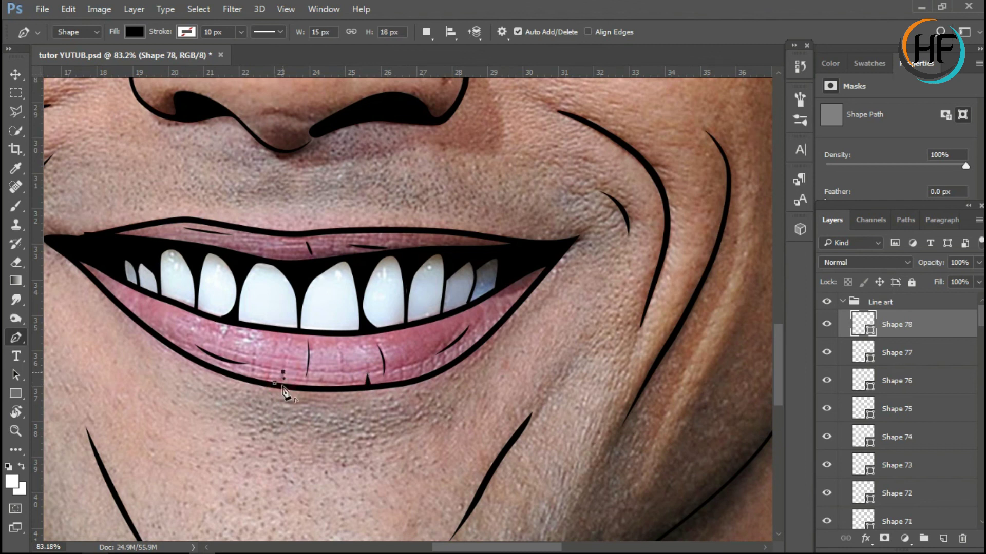
pyautogui.moveTo(423, 230); pyautogui.dragTo(440, 232)
pyautogui.scroll(-5, 205, 346)
pyautogui.hscroll(-5, 411, 400)
# Draw the left black jacket shape from beside the neck down to the bottom edge.
pyautogui.scroll(-2, 447, 457)
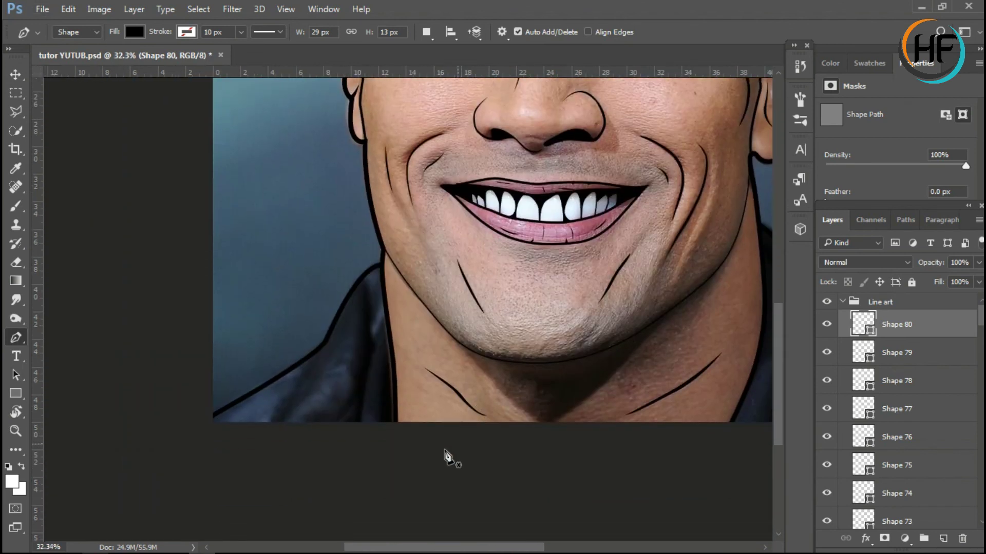
pyautogui.scroll(-1, 447, 457)
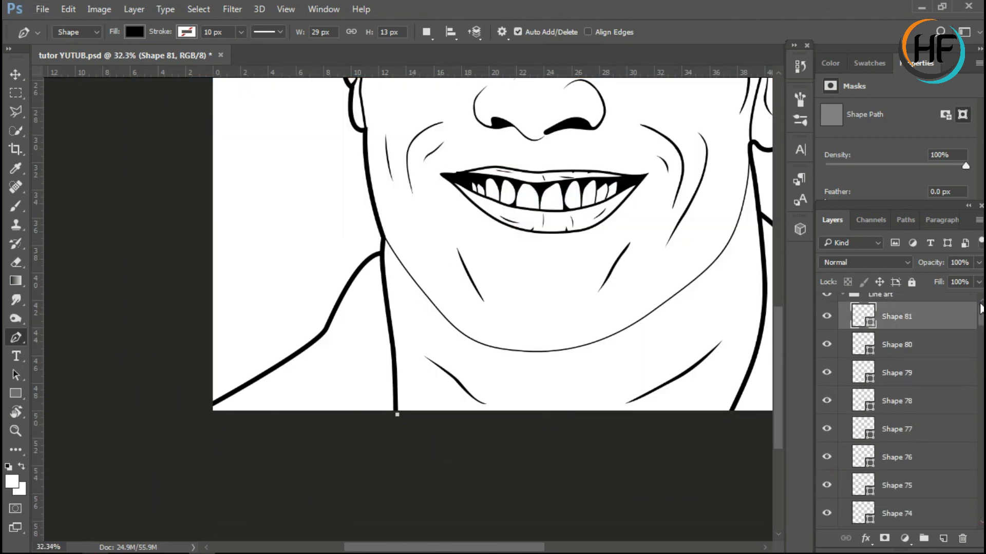
pyautogui.moveTo(382, 254); pyautogui.dragTo(382, 243)
pyautogui.moveTo(328, 325); pyautogui.dragTo(307, 360)
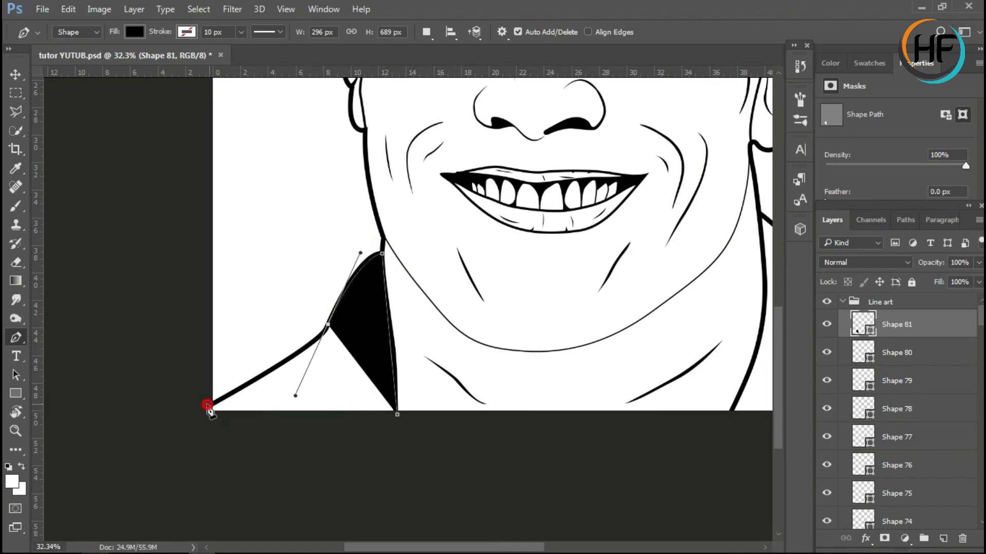
pyautogui.click(208, 405)
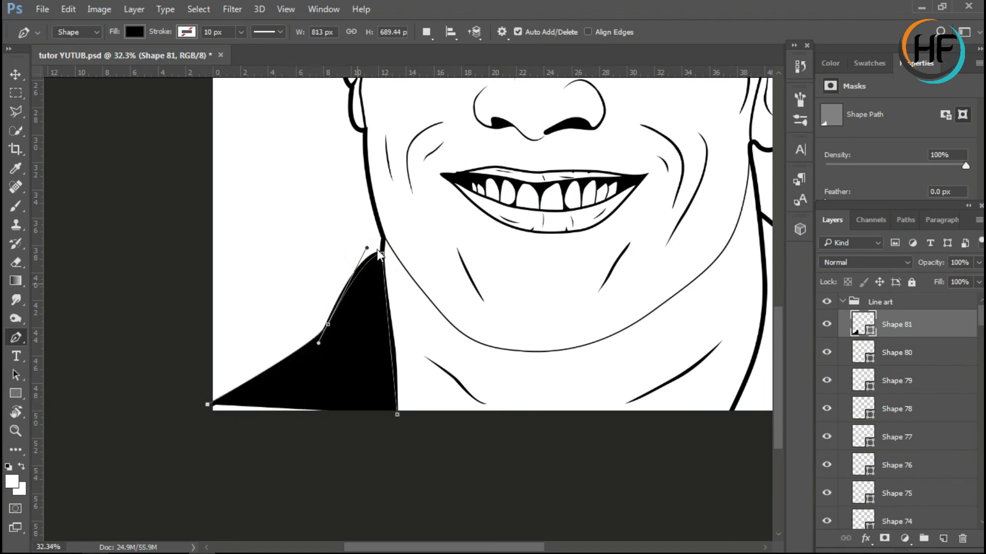
pyautogui.click(207, 423)
pyautogui.click(397, 413)
# Draw the right black jacket shape along the neck, then select the chin-line layer.
pyautogui.hscroll(5, 467, 437)
pyautogui.click(509, 414)
pyautogui.moveTo(541, 213); pyautogui.dragTo(529, 92)
pyautogui.click(542, 236)
pyautogui.click(607, 297)
pyautogui.moveTo(695, 370); pyautogui.dragTo(700, 455)
pyautogui.click(509, 437)
pyautogui.press('Return')
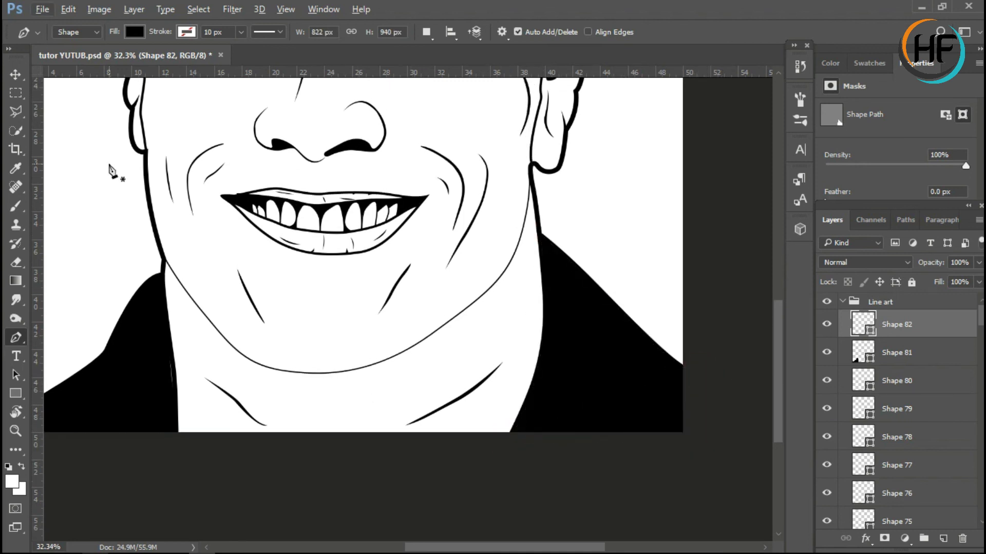
pyautogui.press('v')
pyautogui.keyDown('ctrl'); pyautogui.click(384, 367); pyautogui.keyUp('ctrl')
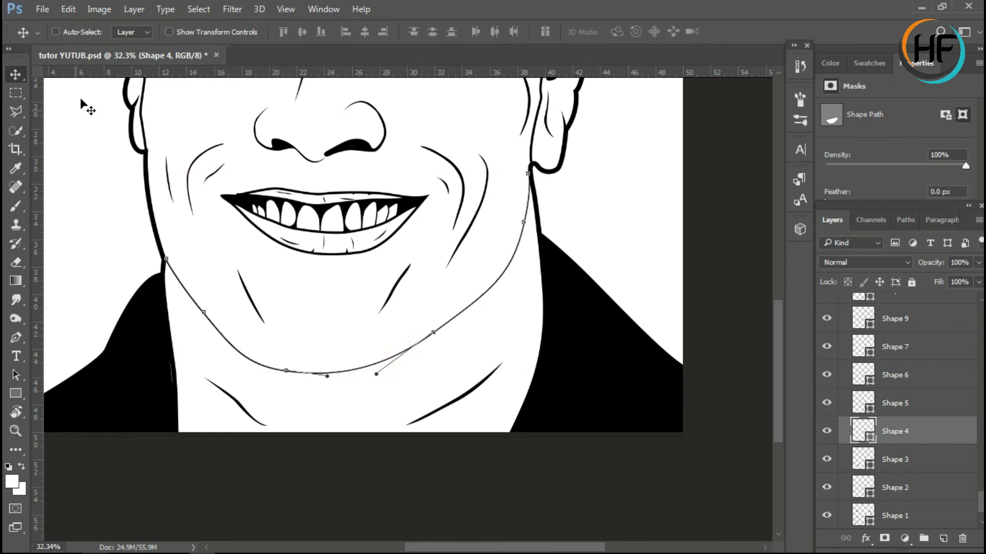
# Select the Shape 5 and outer head outline layers to check their 20 px strokes.
pyautogui.press('p')
pyautogui.click(919, 403)
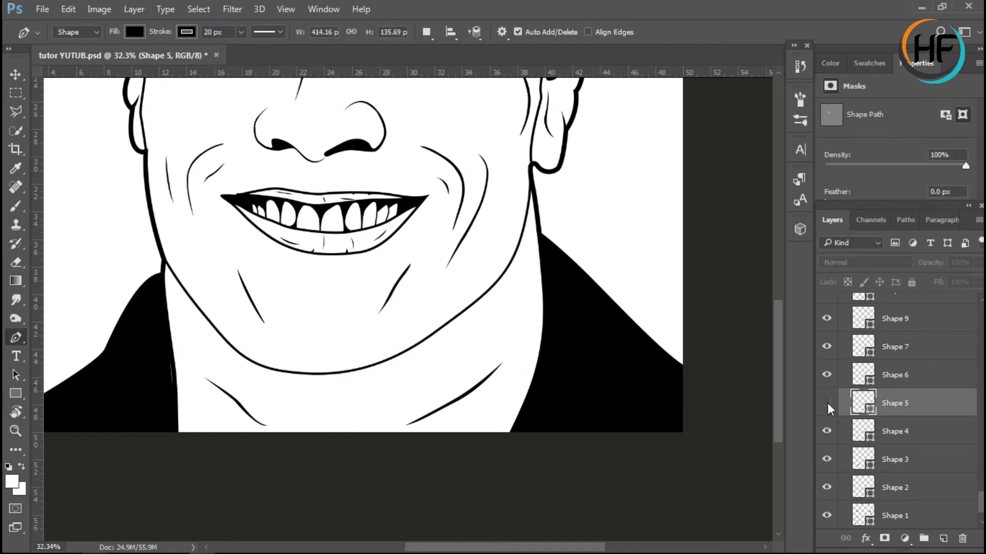
pyautogui.scroll(3, 473, 280)
pyautogui.scroll(-3, 483, 316)
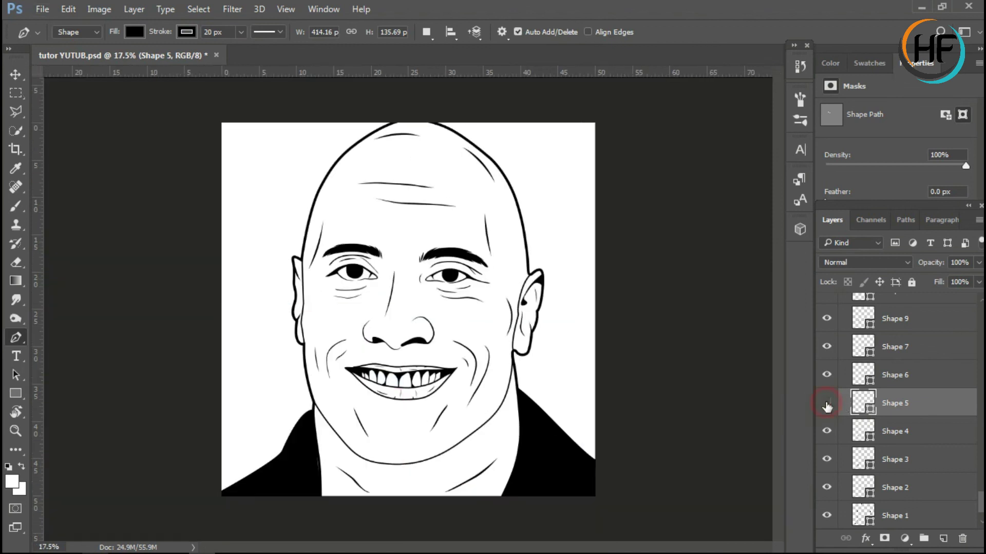
pyautogui.scroll(3, 381, 447)
pyautogui.press('v')
pyautogui.keyDown('ctrl'); pyautogui.click(450, 485); pyautogui.keyUp('ctrl')
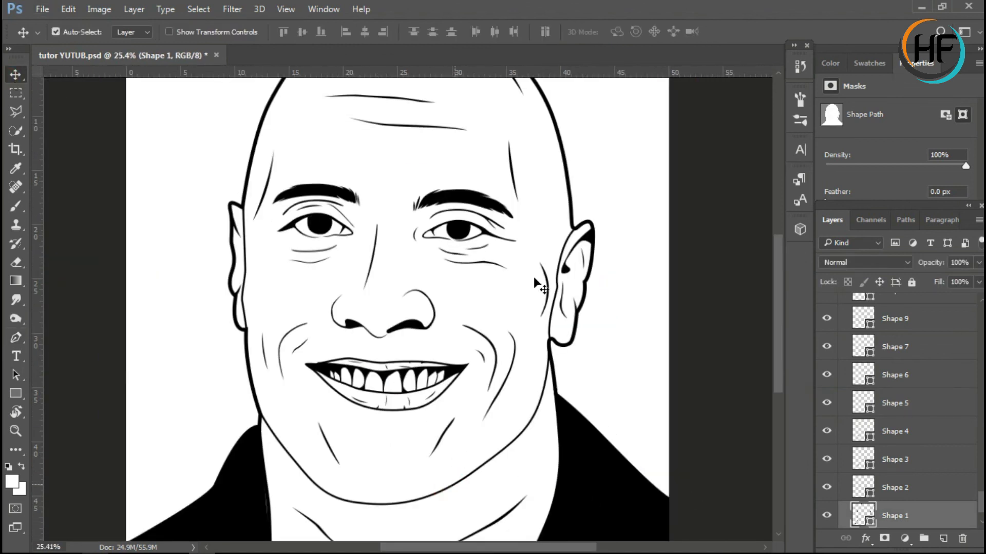
pyautogui.press('p')
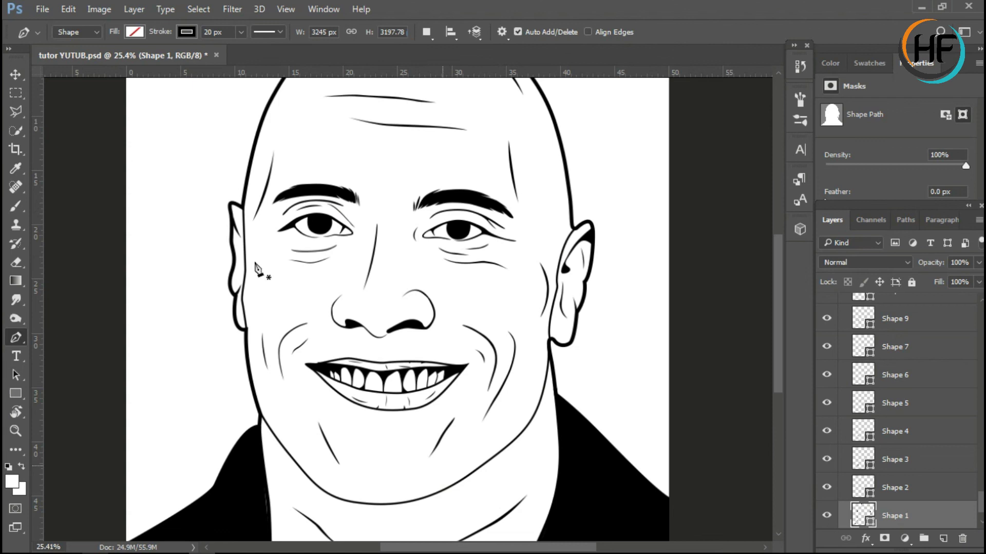
# Zoom into the jawline and toggle the Shape 2 outline off and on to identify it.
pyautogui.click(15, 75)
pyautogui.keyDown('ctrl'); pyautogui.click(487, 433); pyautogui.keyUp('ctrl')
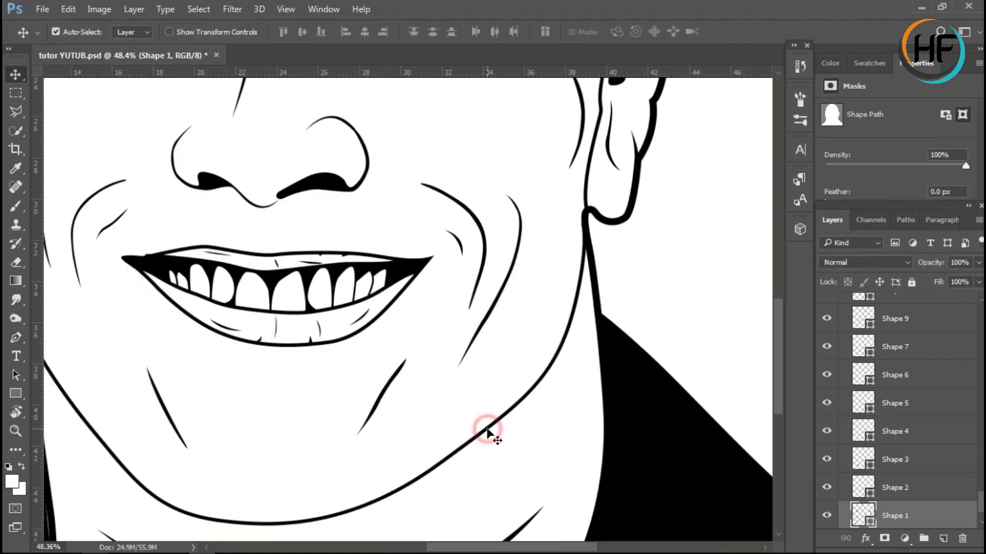
pyautogui.keyDown('ctrl'); pyautogui.click(501, 413); pyautogui.keyUp('ctrl')
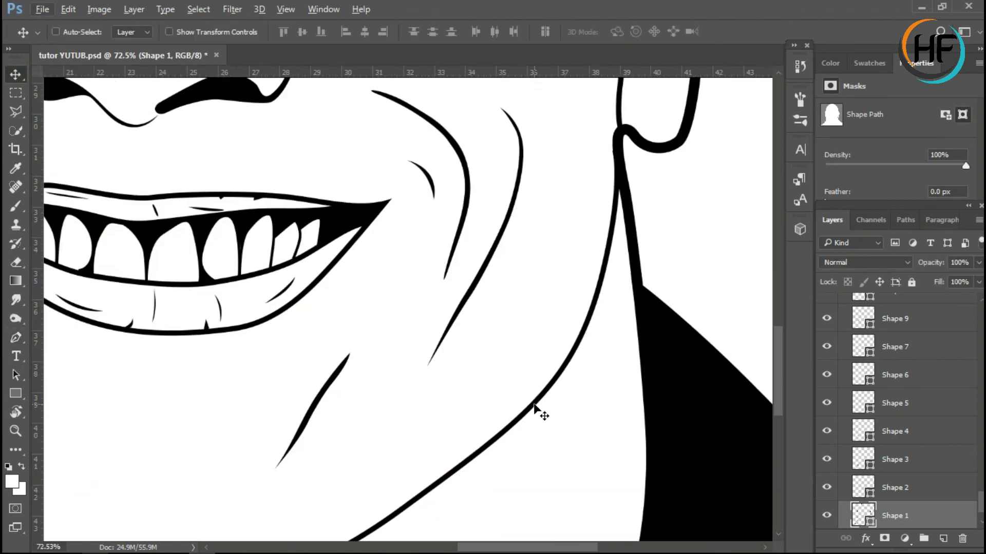
pyautogui.scroll(-3, 534, 411)
pyautogui.click(827, 487)
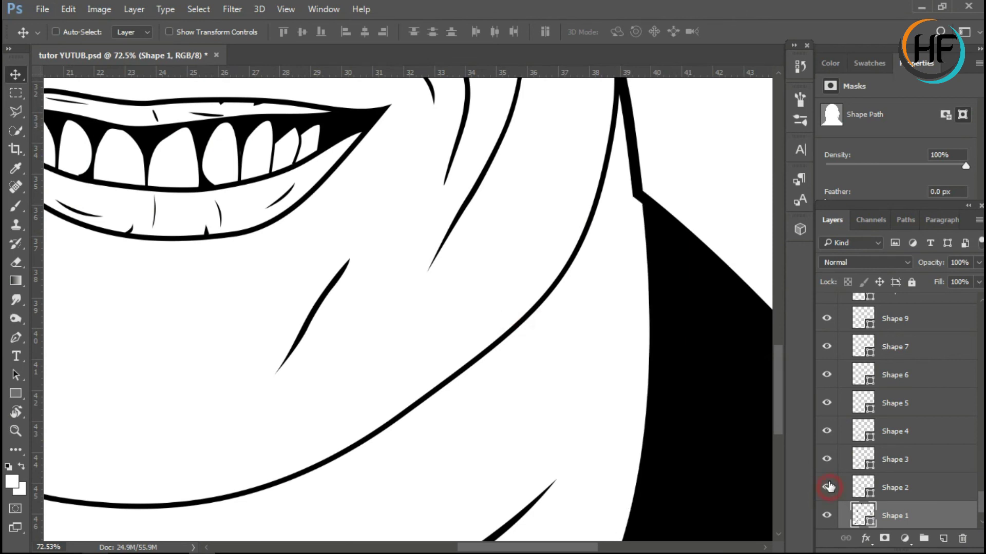
pyautogui.click(896, 432)
pyautogui.press('p')
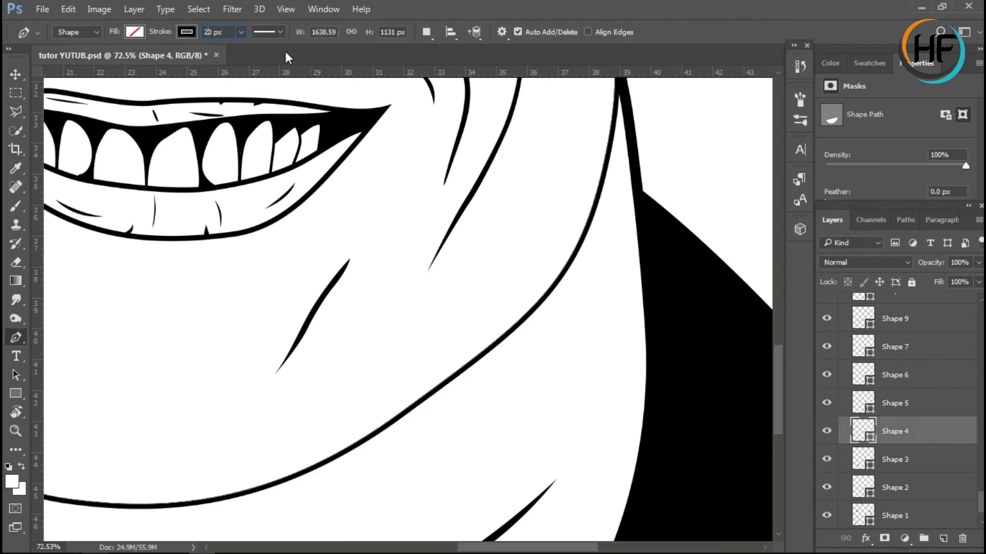
# Fit the whole finished line-art portrait on screen for review.
pyautogui.hotkey('ctrl', '0')
pyautogui.hotkey('alt', ']')
pyautogui.hotkey('alt', ']')
pyautogui.hotkey('alt', ']')
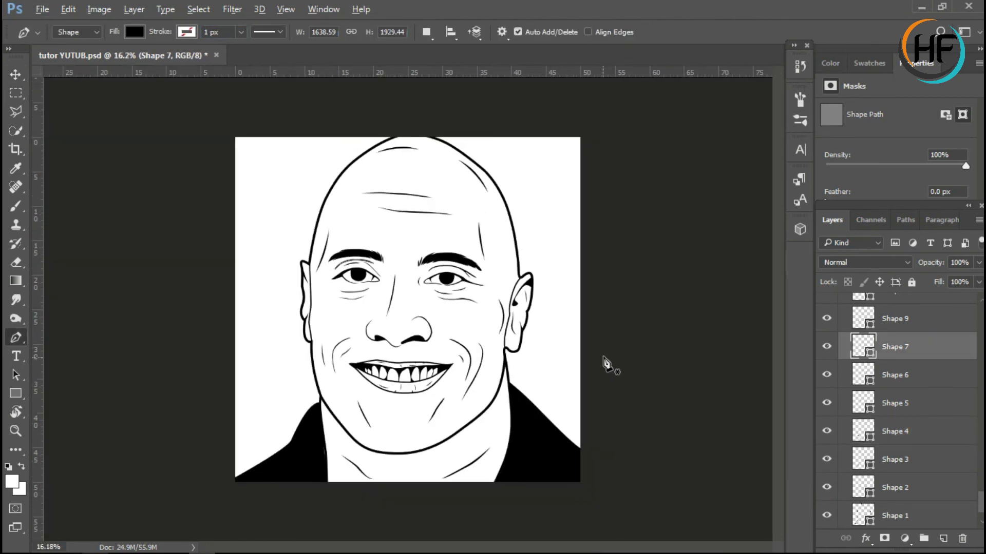
pyautogui.scroll(-3, 561, 368)
pyautogui.scroll(5, 436, 334)
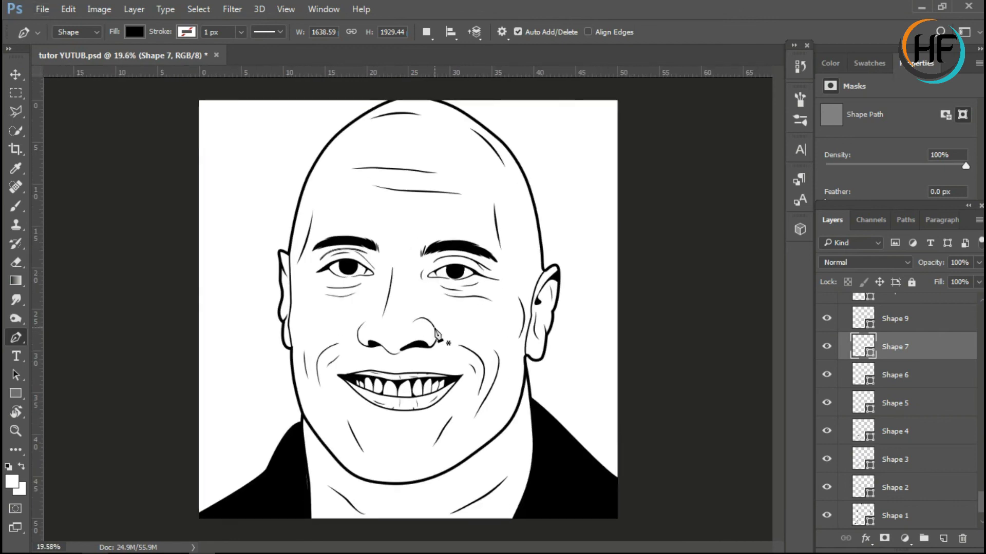